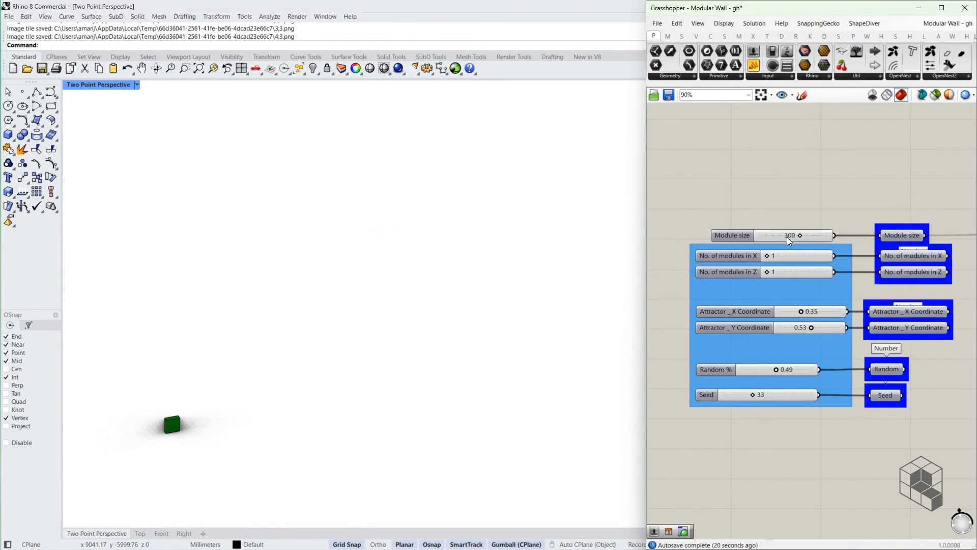
Step: Set the number of modules to 25 in X and 17 in Z, with the module size at 300
mouse_move(799, 236)
left_mouse_down()
mouse_move(773, 235)
mouse_move(799, 237)
left_mouse_up()
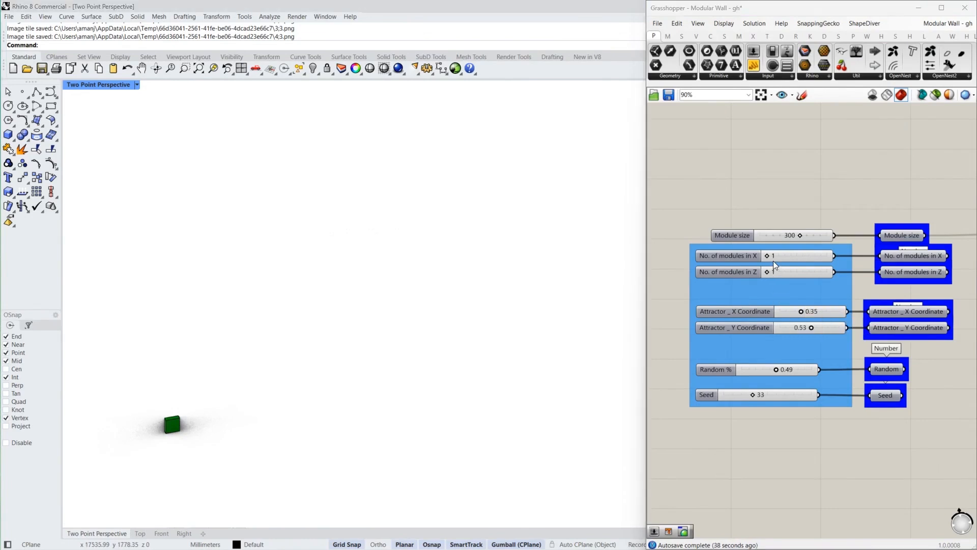
left_click_drag(768, 255, 782, 254)
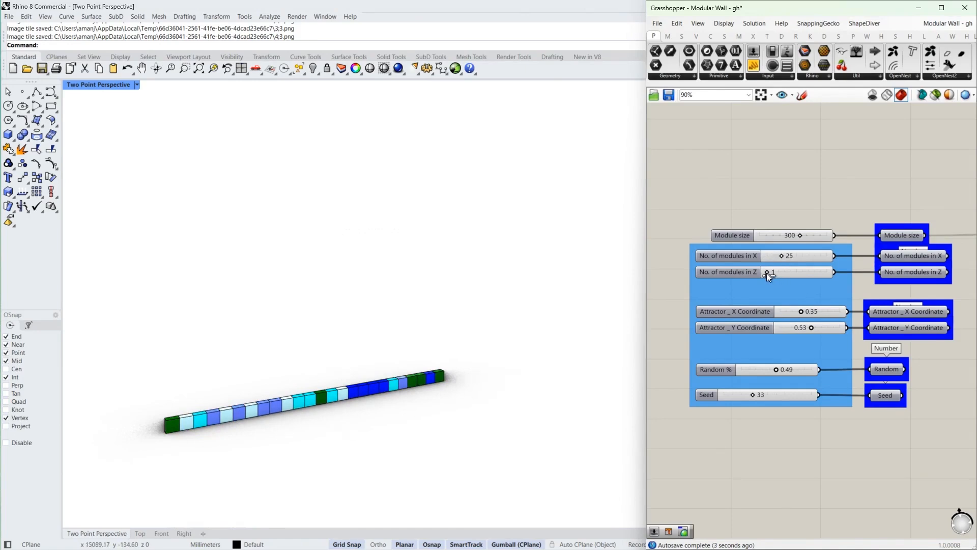
left_click_drag(767, 273, 776, 273)
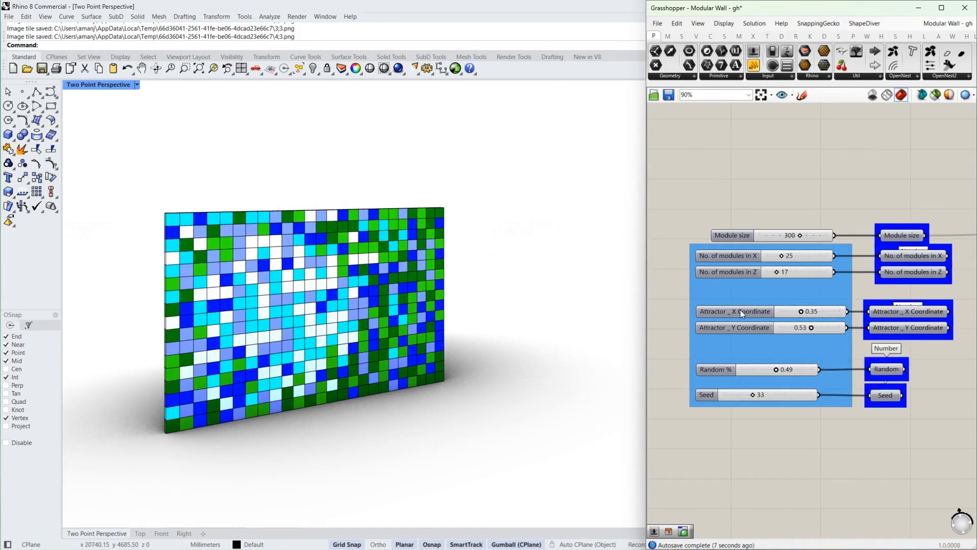
Step: Set the attractor coordinates to X 0.34 and Y 0.48, the random percentage to 0.15 and the seed to 13
left_click_drag(776, 369, 734, 368)
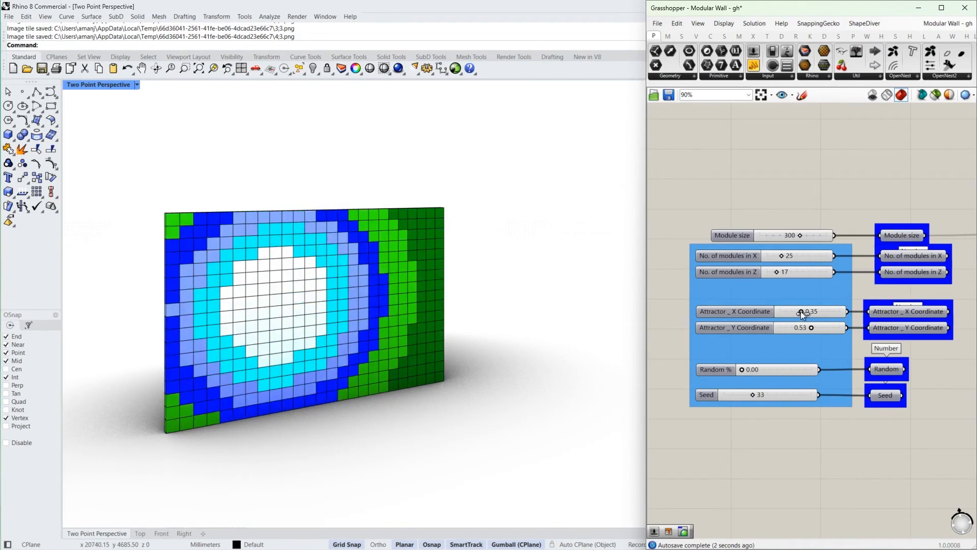
mouse_move(801, 311)
left_mouse_down()
mouse_move(819, 311)
mouse_move(800, 312)
mouse_move(832, 326)
mouse_move(809, 328)
left_mouse_up()
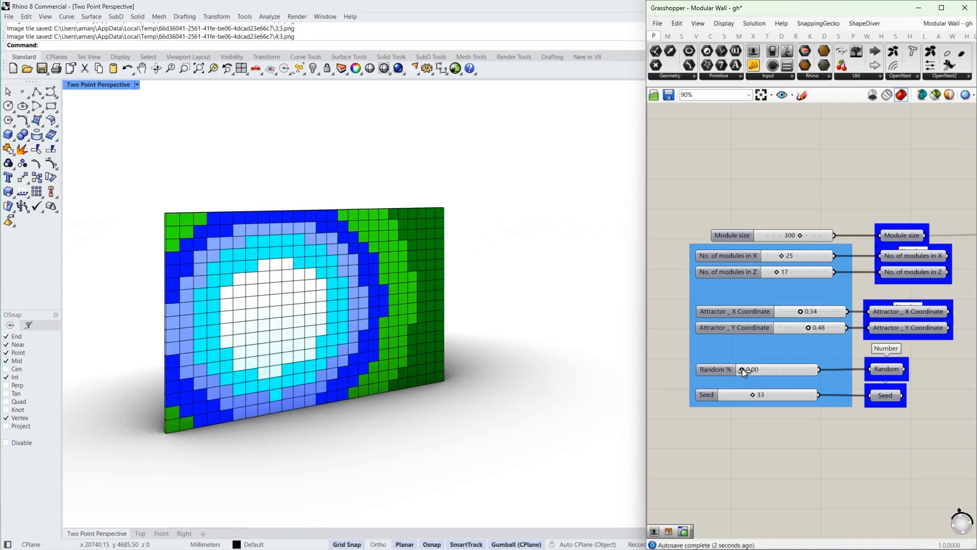
left_click_drag(743, 368, 736, 394)
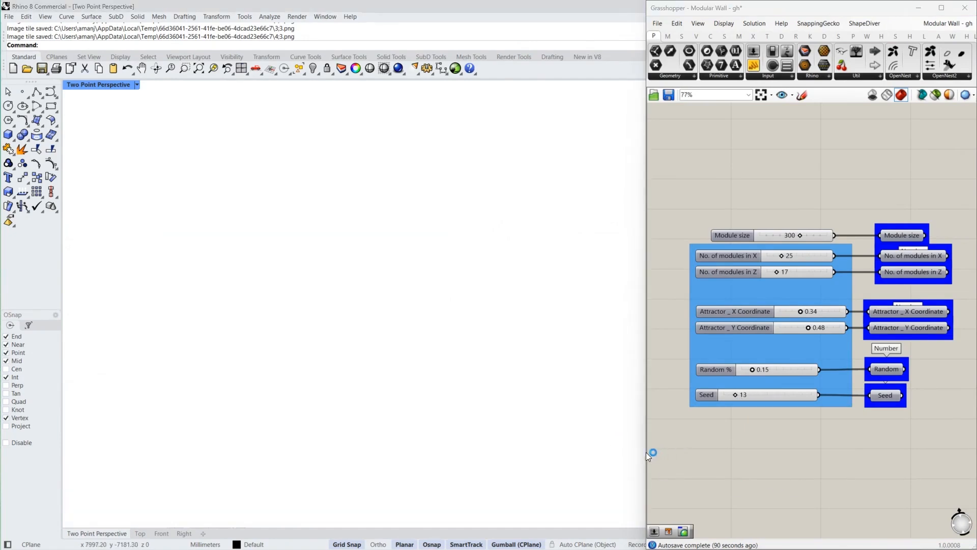
Step: Widen the Grasshopper window over the model viewport to make more canvas space
left_click_drag(646, 452, 518, 433)
scroll(641, 428, "down", 3)
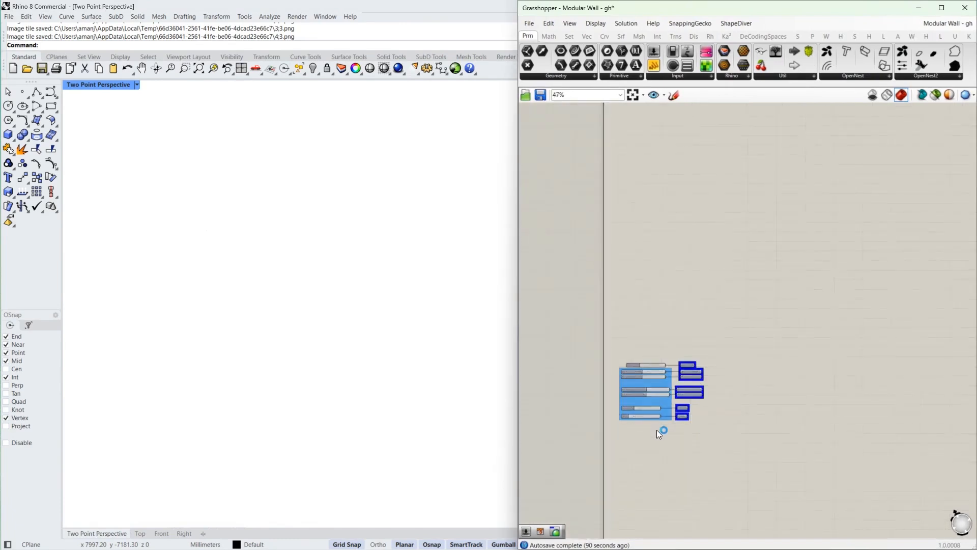
scroll(657, 430, "up", 2)
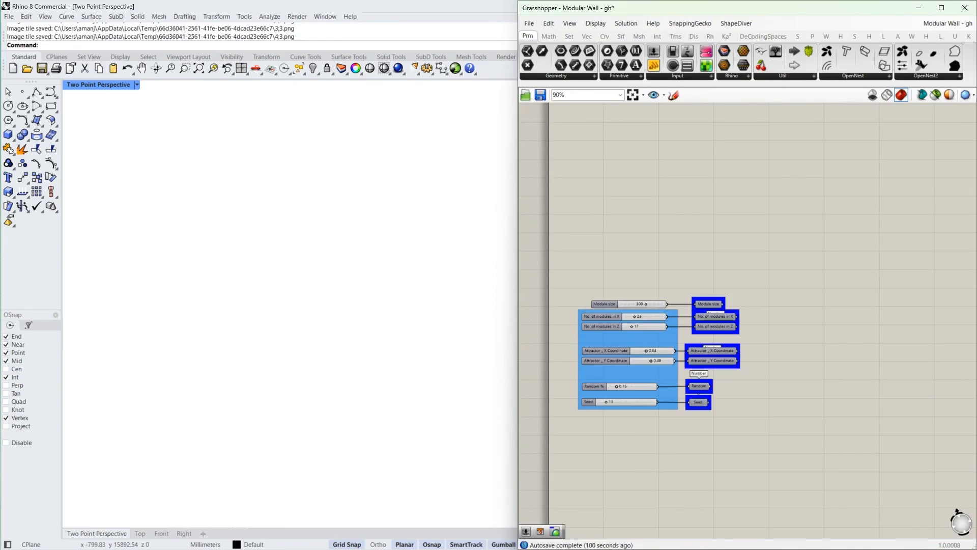
key("alt+Tab")
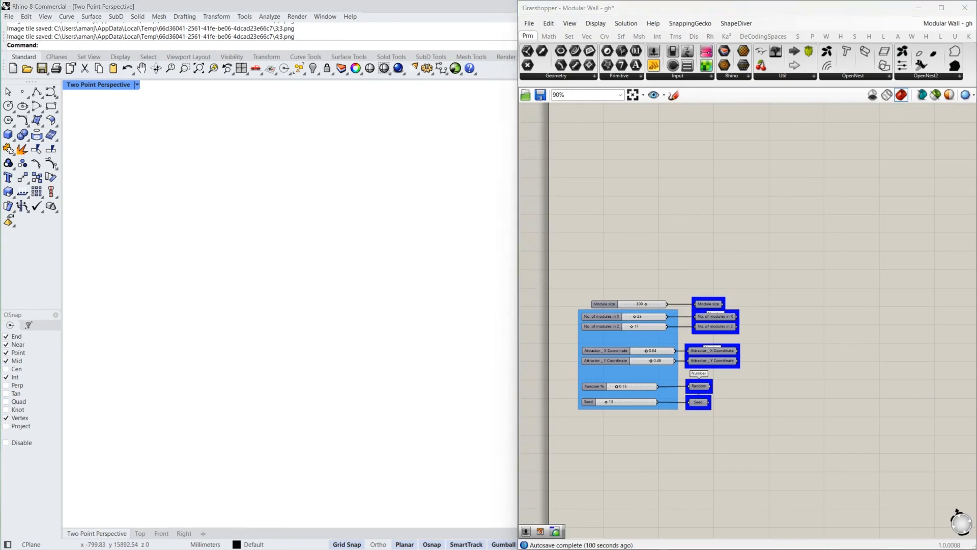
Step: Add a Square grid component on the empty canvas beside the input parameters
right_click_drag(878, 357, 795, 320)
double_click(807, 283)
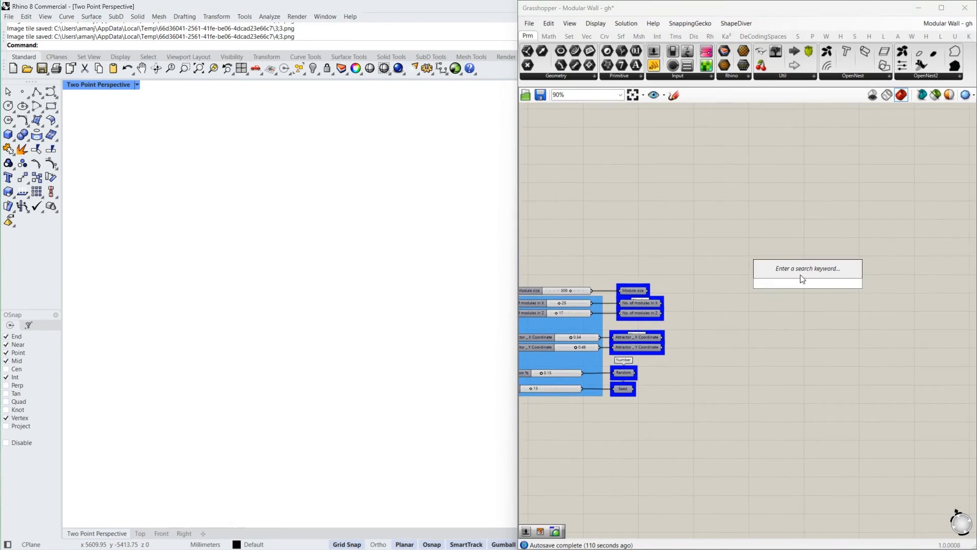
left_click(587, 36)
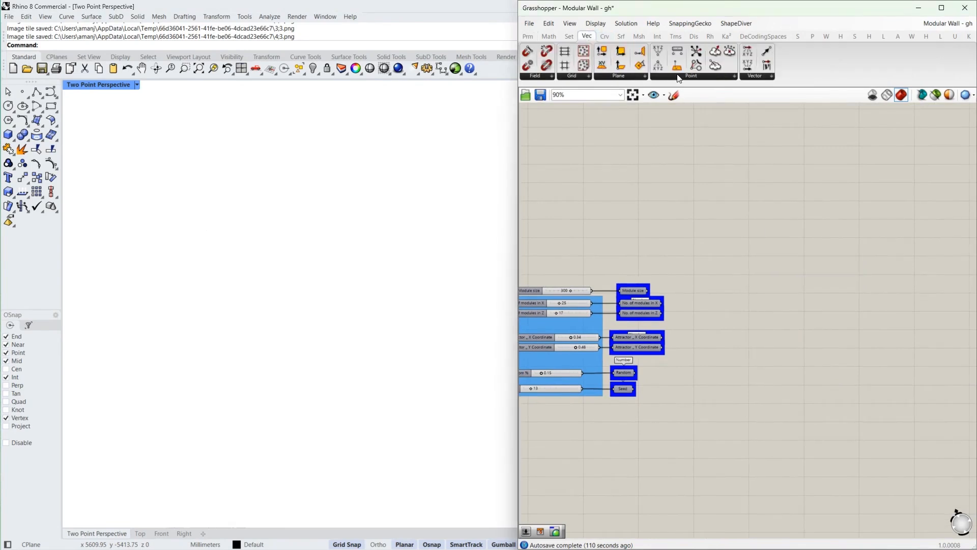
left_click(572, 76)
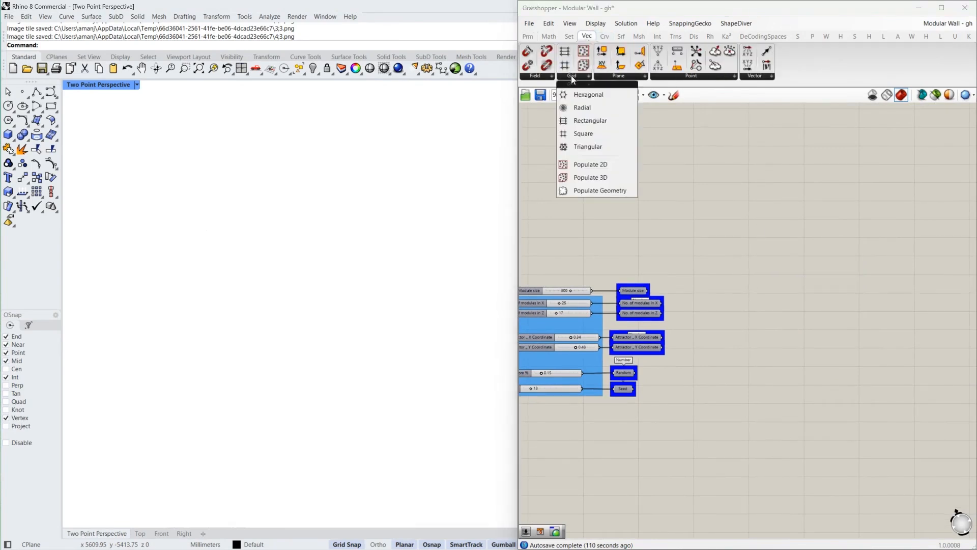
left_click(595, 135)
left_click(808, 292)
scroll(807, 292, "up", 4)
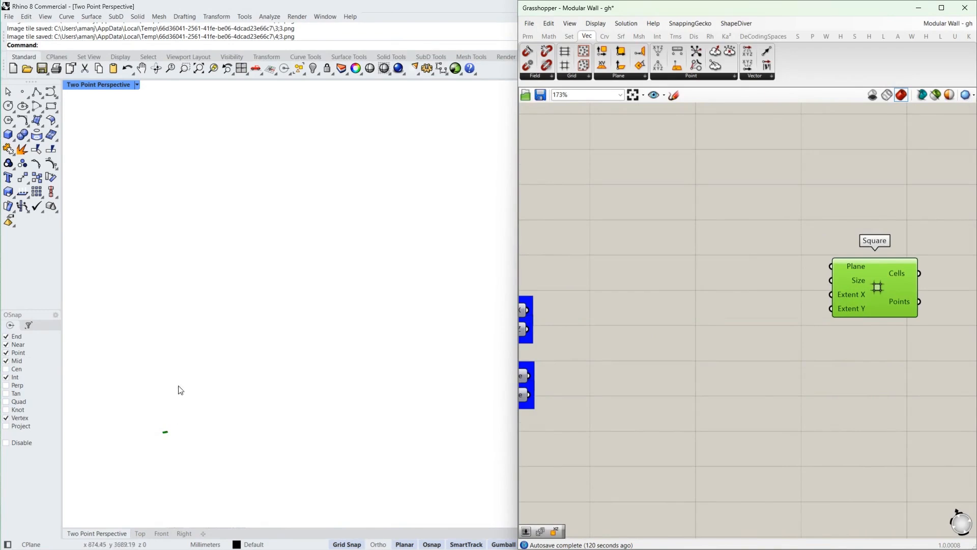
Step: Add an XZ Plane component and connect its Plane output to the Square grid's Plane input
double_click(738, 264)
type("x")
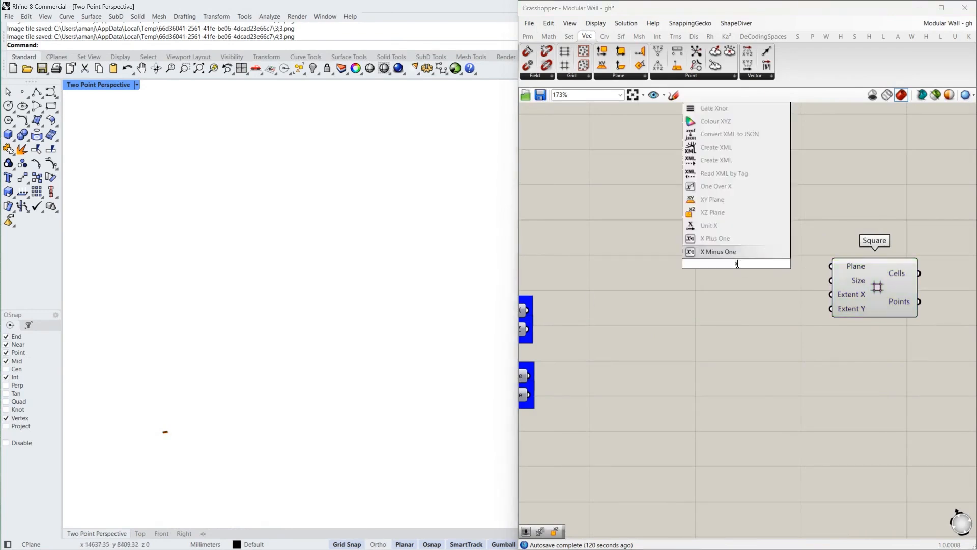
type("z")
key("Return")
left_click_drag(777, 263, 829, 263)
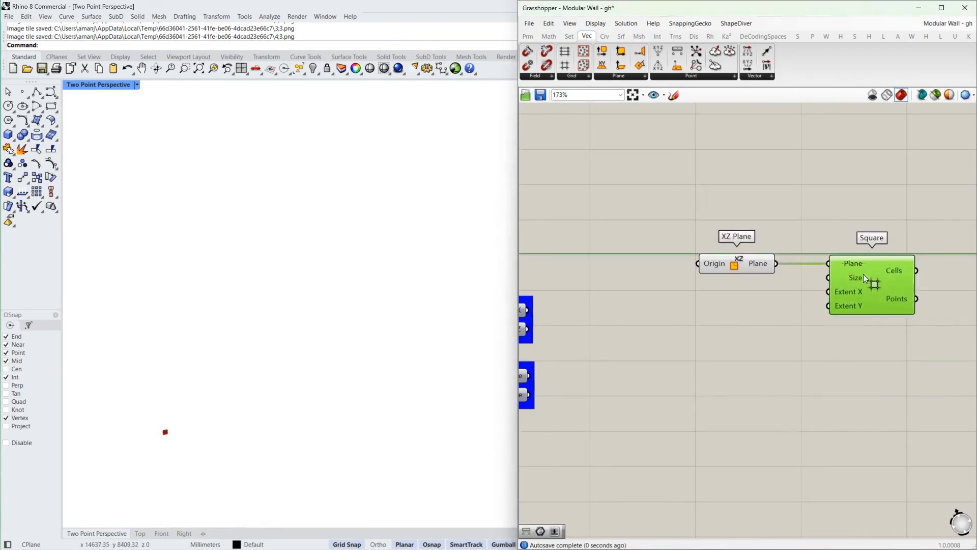
Step: Place a copy of the Module size parameter beside the Square grid, fed by the original, and connect it to Size
scroll(888, 280, "down", 3)
scroll(649, 285, "up", 3)
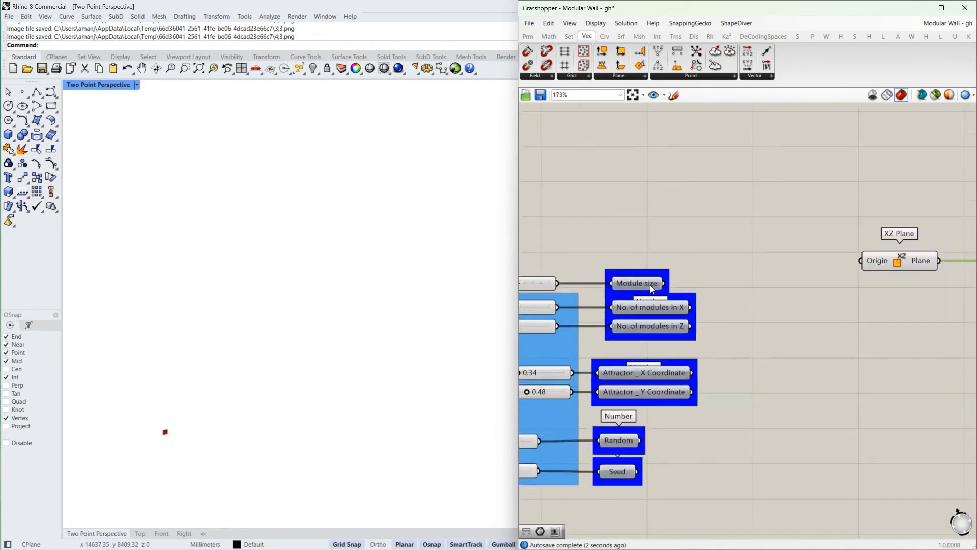
right_click_drag(744, 282, 635, 282)
scroll(635, 283, "down", 2)
left_click_drag(595, 265, 828, 276)
scroll(743, 279, "up", 3)
left_click(733, 328)
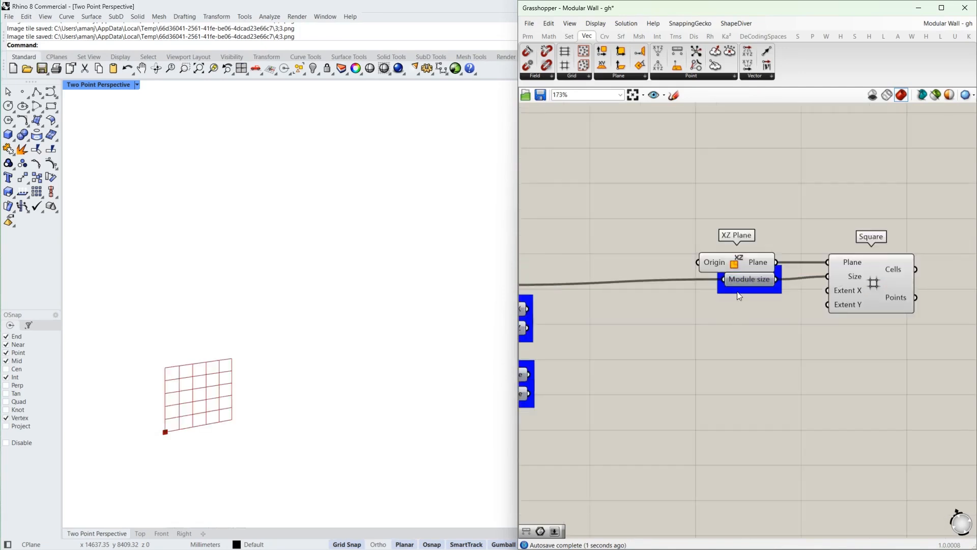
Step: Set the wire display of the copied Module size parameter to Hidden
right_click(748, 280)
mouse_move(803, 310)
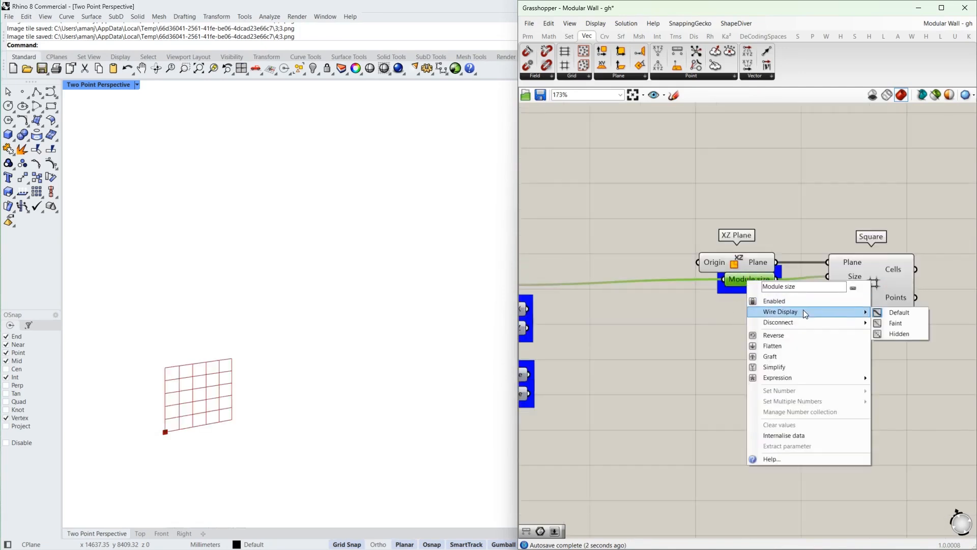
left_click(897, 324)
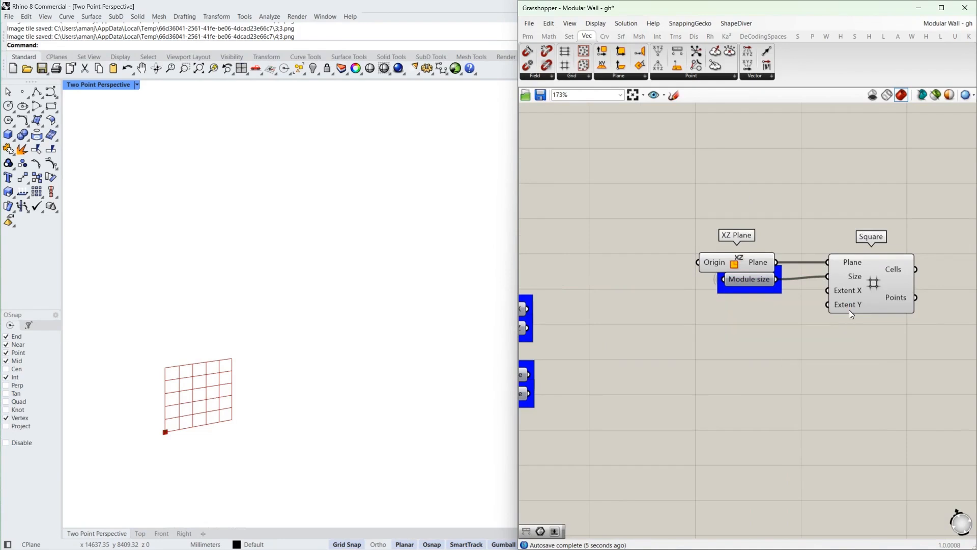
Step: Place linked copies of the X and Z module count parameters and connect them to the Square grid's Extent X and Extent Y
scroll(864, 303, "down", 2)
left_click_drag(601, 328, 792, 319)
left_click(841, 323)
scroll(809, 305, "up", 3)
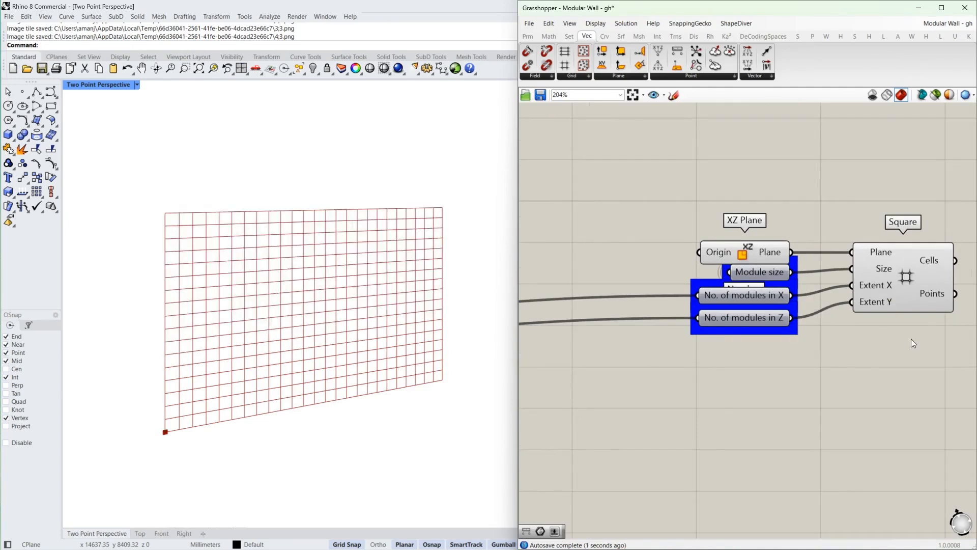
Step: Add a Polygon Center component and connect the Square grid's Cells output to its Polyline input
right_click_drag(902, 341, 697, 373)
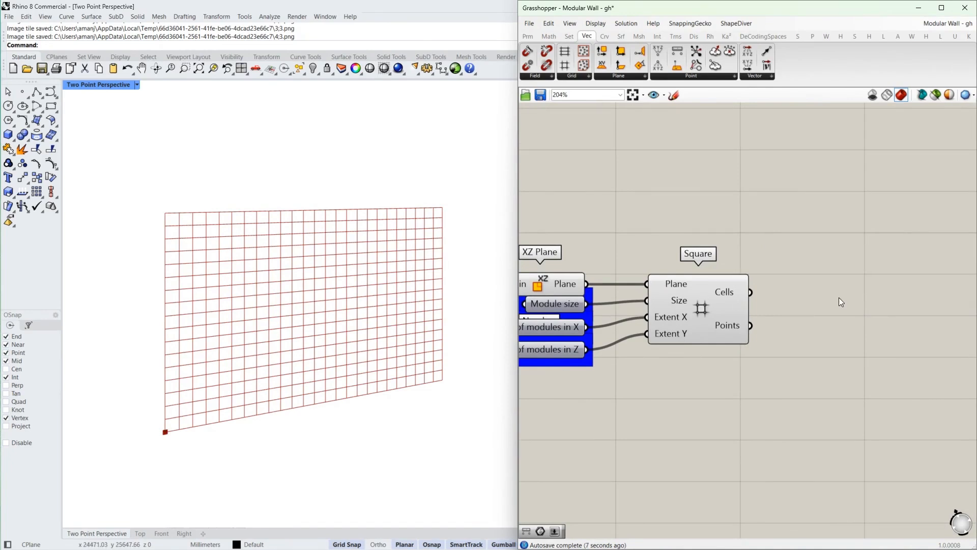
double_click(793, 299)
type("poly")
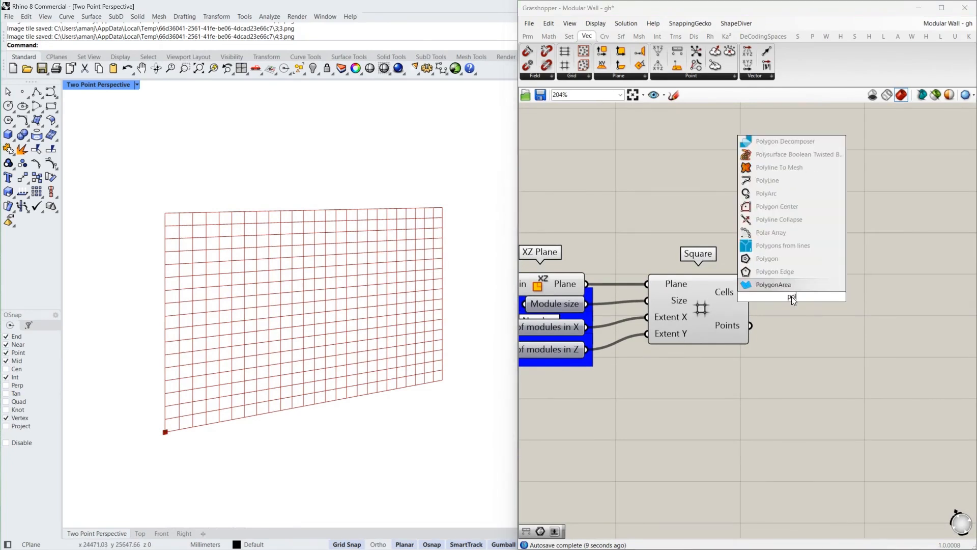
type("gon")
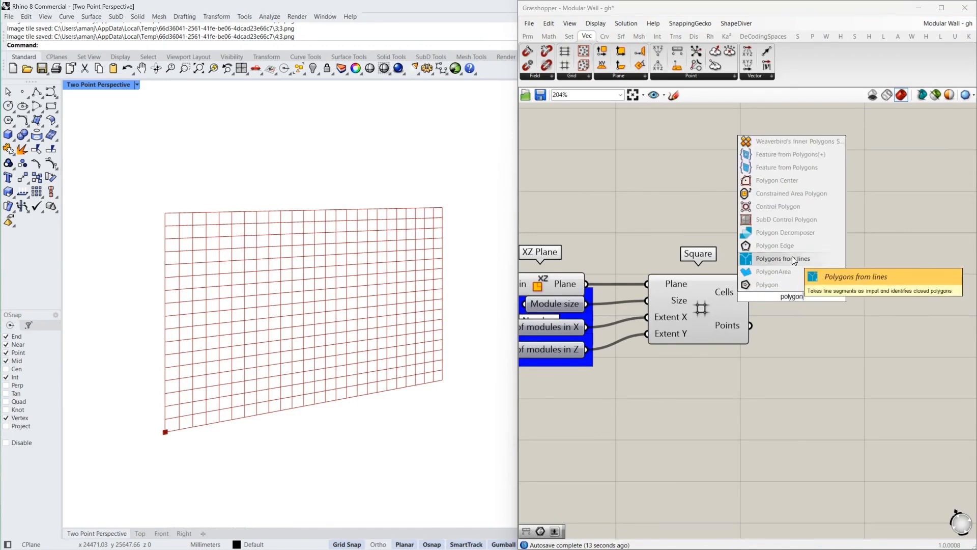
left_click(797, 181)
left_click_drag(799, 262, 788, 300)
Step: Add a Point parameter and connect it to the Center(E) output of Polygon Center
right_click_drag(883, 319, 760, 338)
double_click(818, 325)
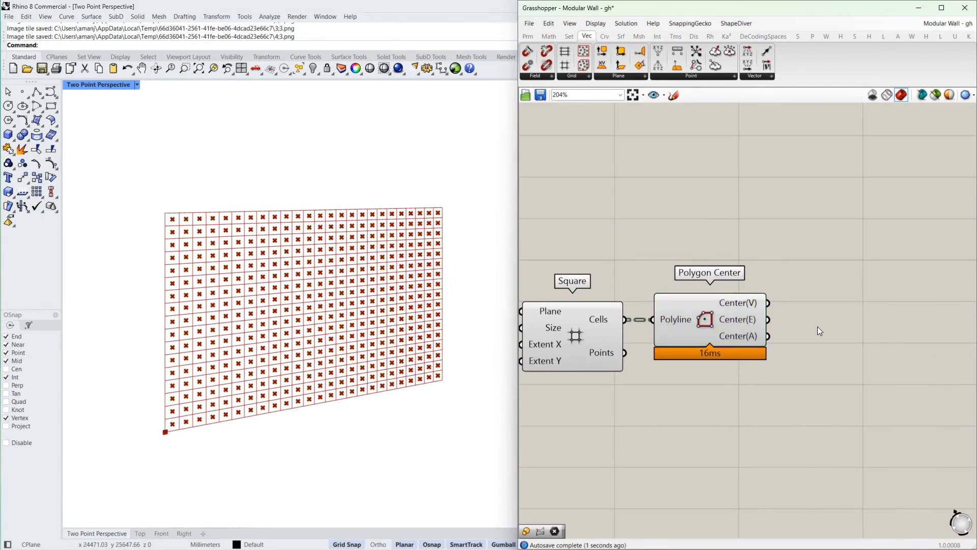
type("point")
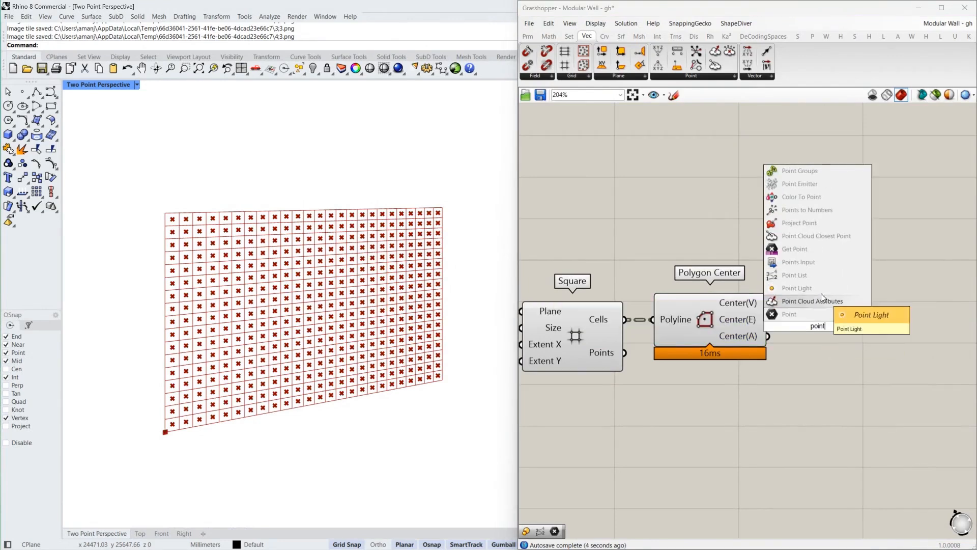
left_click(821, 294)
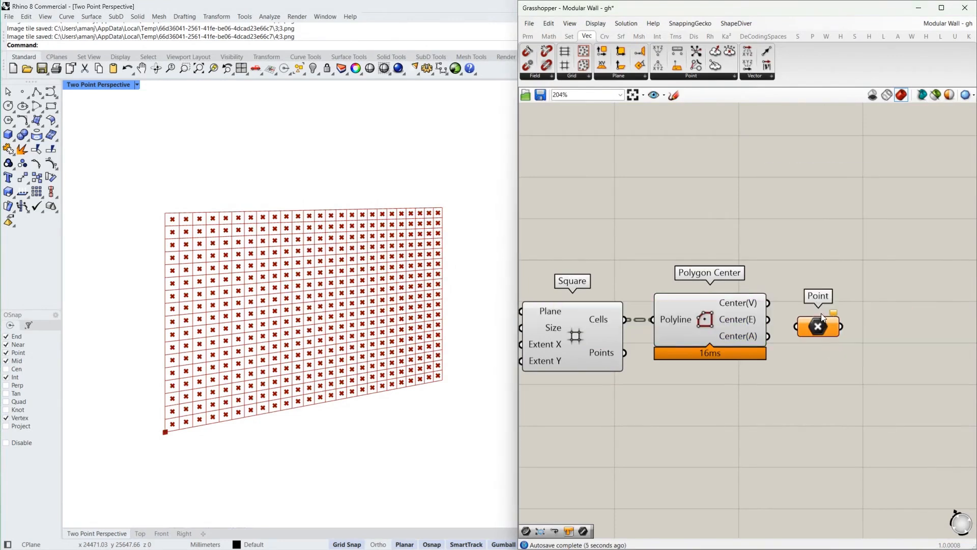
left_click_drag(768, 319, 835, 328)
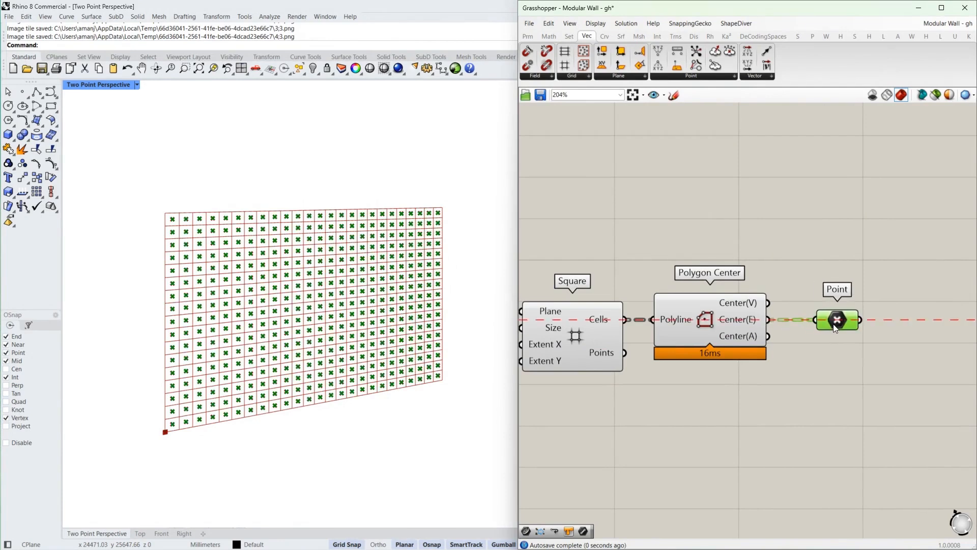
scroll(804, 341, "down", 5)
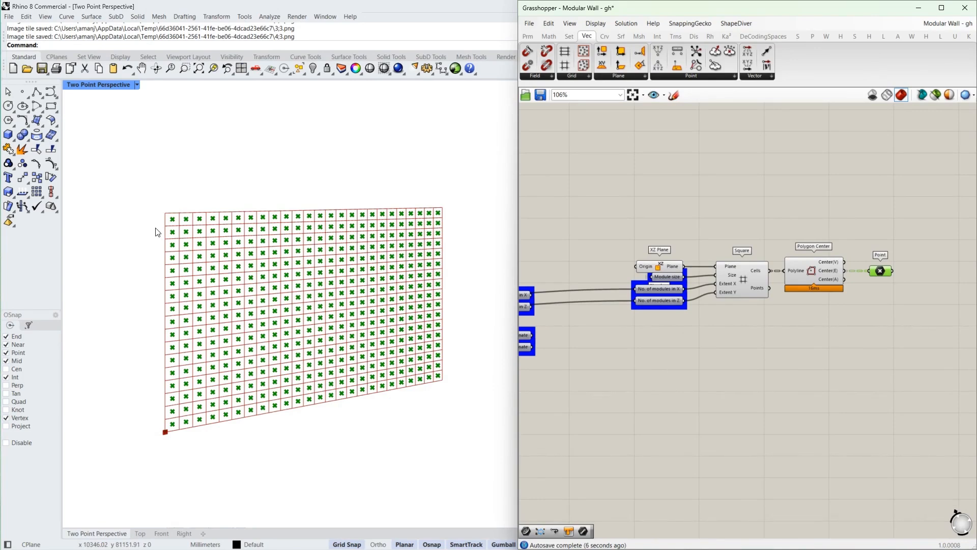
mouse_move(166, 210)
left_mouse_down()
mouse_move(166, 417)
mouse_move(252, 416)
mouse_move(438, 384)
mouse_move(442, 243)
mouse_move(382, 205)
mouse_move(161, 212)
left_mouse_up()
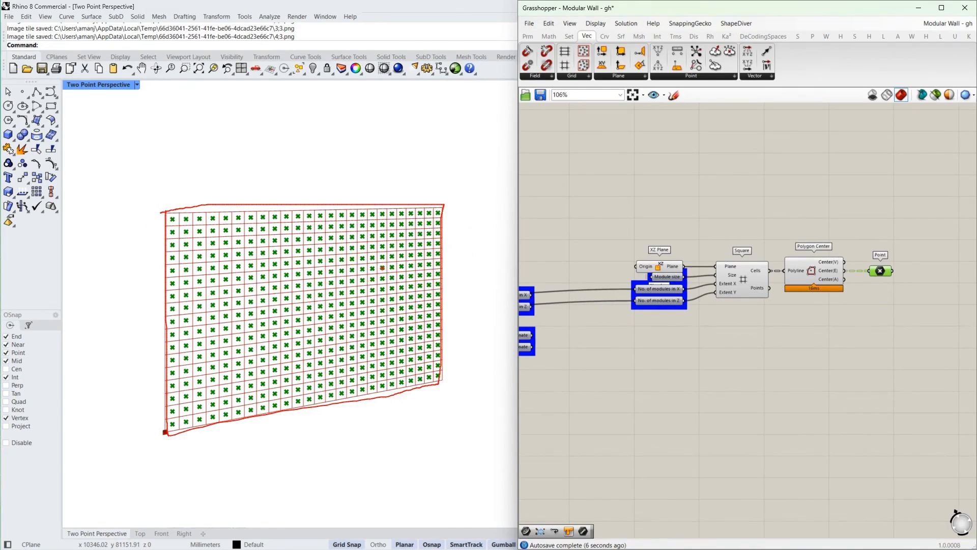
key("Escape")
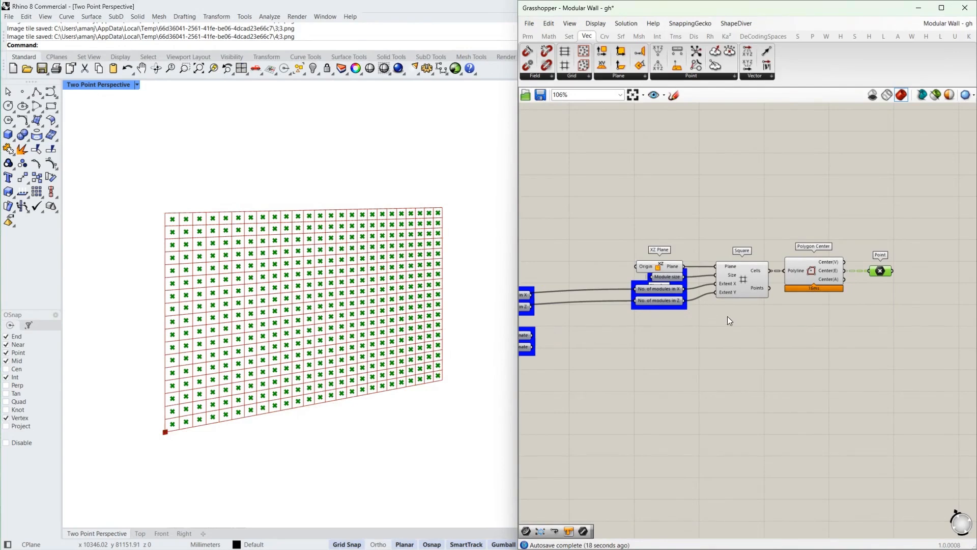
Step: Add a Rectangle component below the Square grid and connect the XZ Plane output to its Plane input
right_click_drag(658, 349, 757, 336)
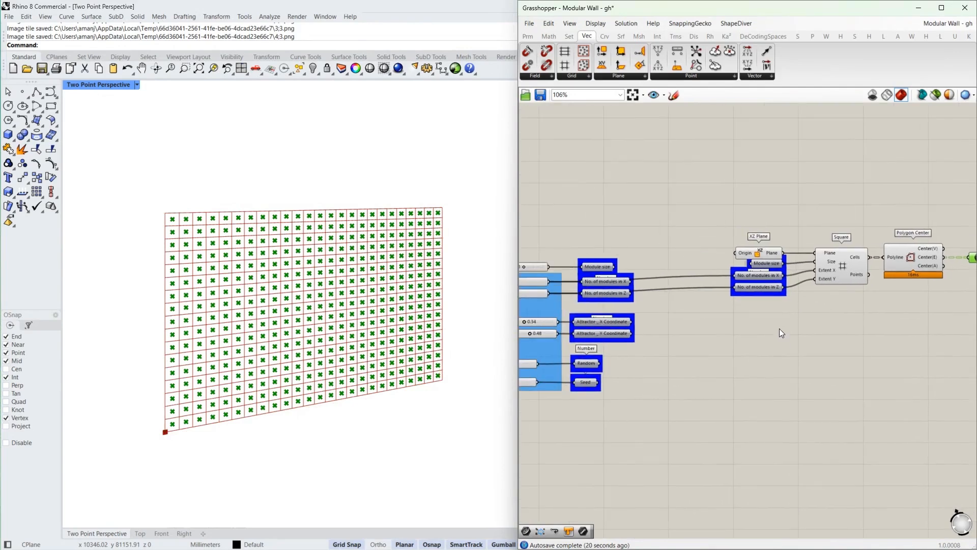
double_click(841, 329)
type("rectan")
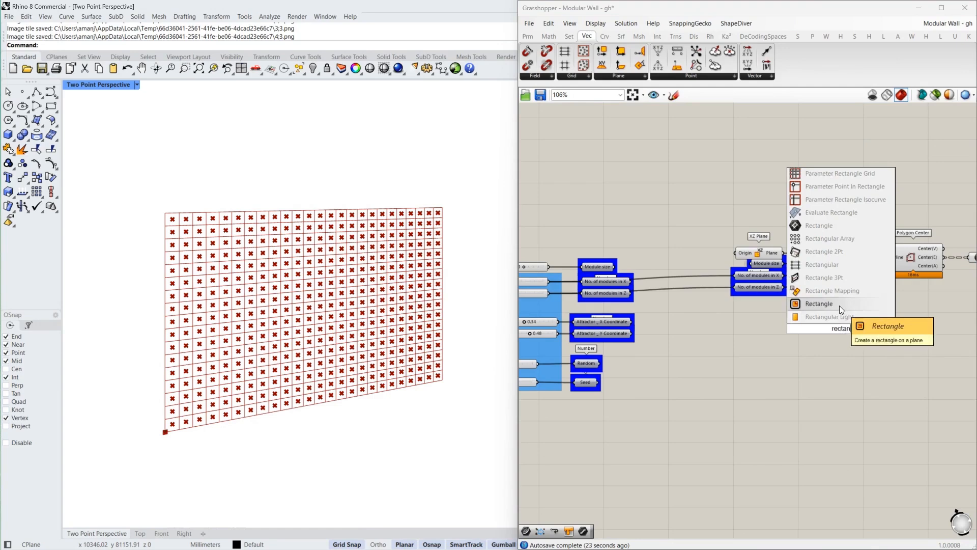
left_click(839, 304)
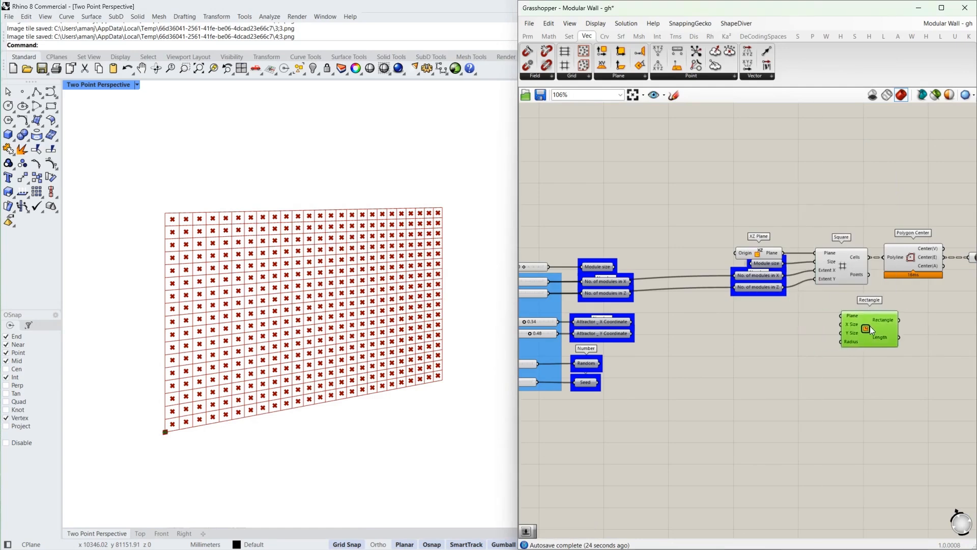
scroll(850, 310, "up", 4)
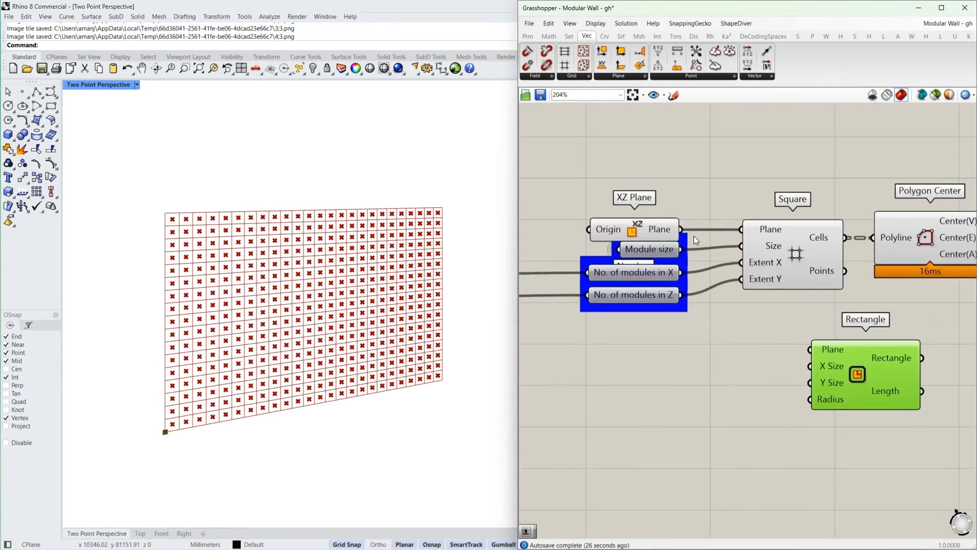
left_click_drag(682, 229, 810, 348)
scroll(883, 348, "down", 4)
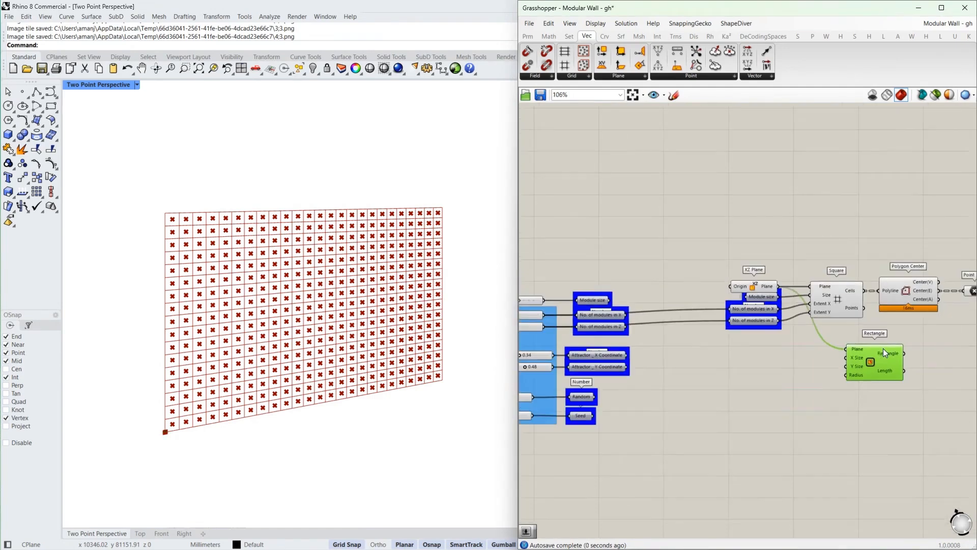
Step: Place linked copies of the Module size and No. of modules in X parameters beside the Rectangle component
scroll(632, 313, "up", 6)
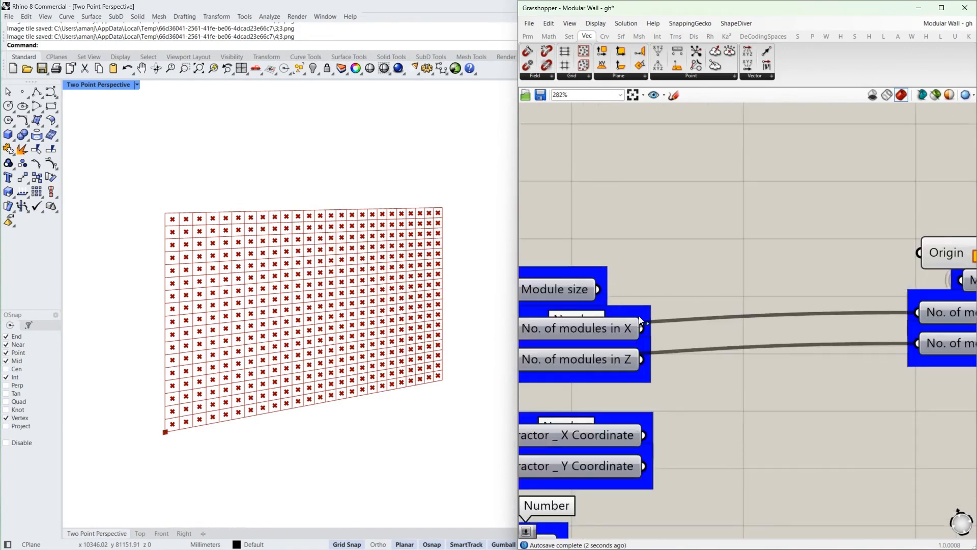
left_click(563, 286)
left_click(576, 328)
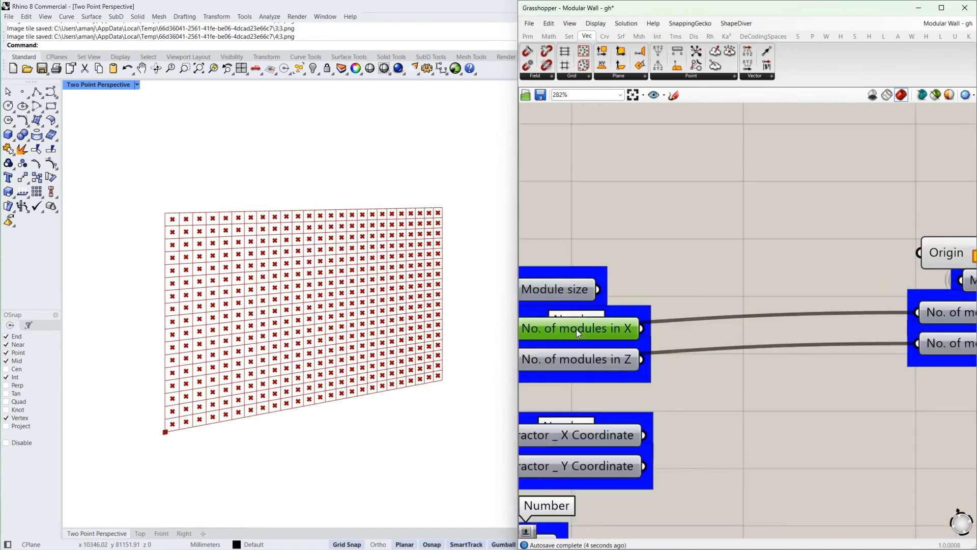
scroll(667, 255, "down", 2)
left_click_drag(667, 256, 864, 388)
key("ctrl+c")
key("ctrl+v")
right_click_drag(864, 388, 640, 360)
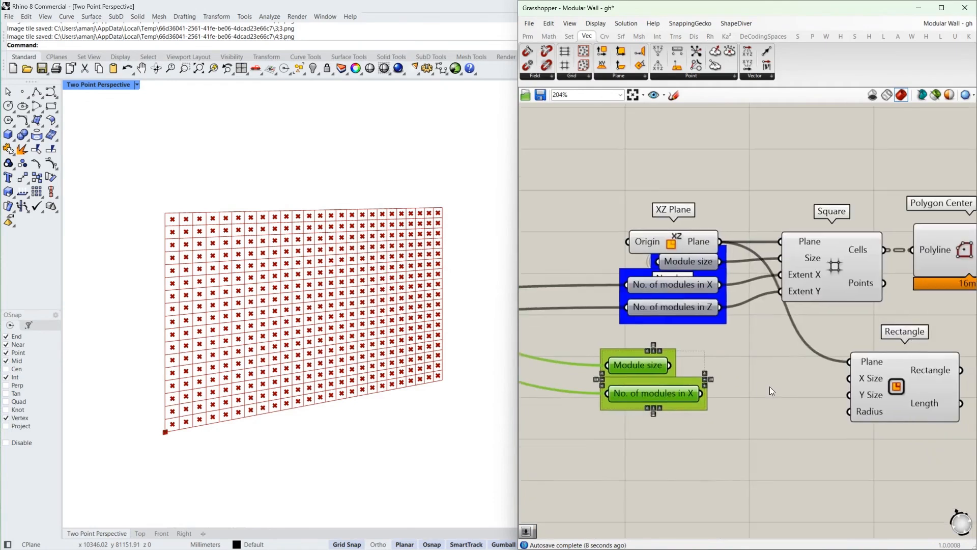
Step: Multiply the copied Module size by No. of modules in X and connect the Result to the Rectangle's X Size
double_click(776, 388)
type("*")
key("Return")
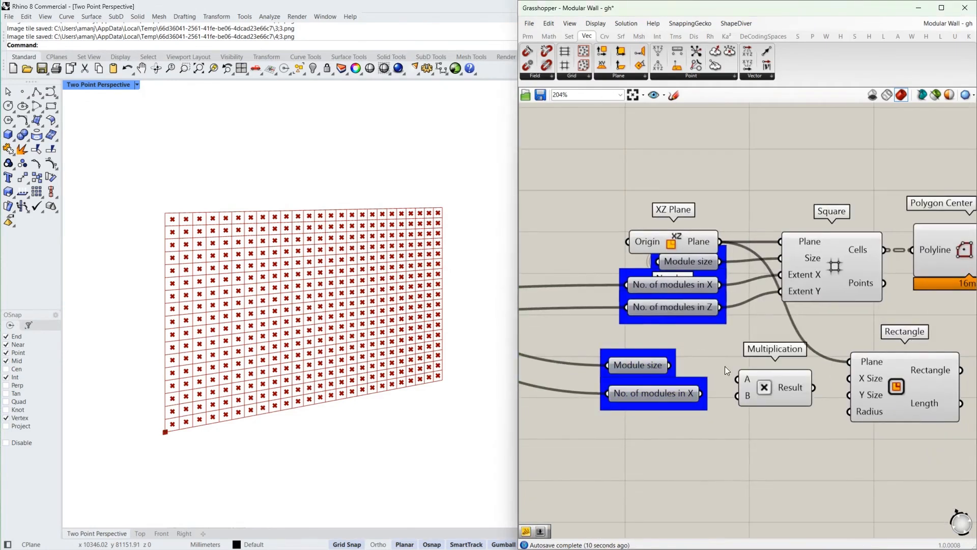
left_click_drag(669, 365, 699, 395)
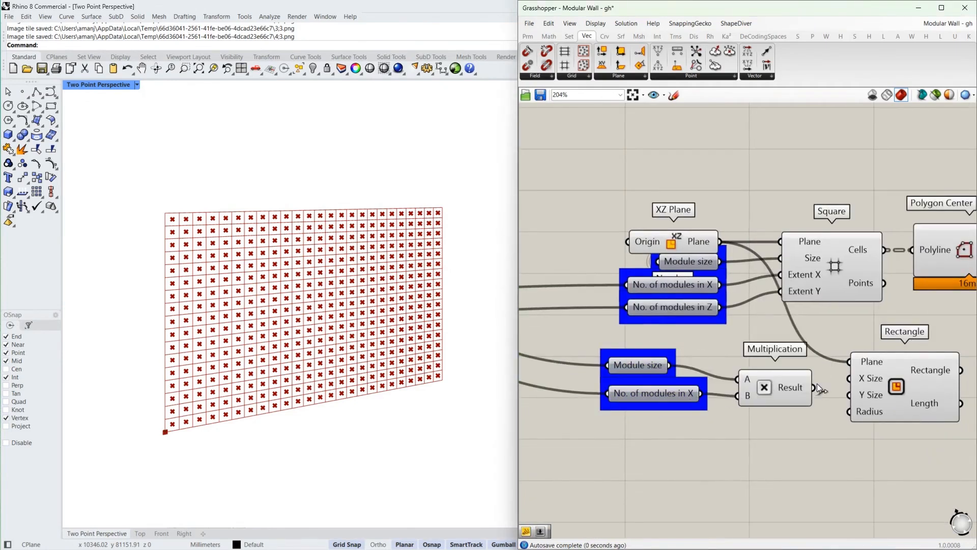
Step: Duplicate the Multiplication component together with its two linked parameters directly below the original set
scroll(766, 354, "down", 3)
left_click_drag(768, 347, 695, 386)
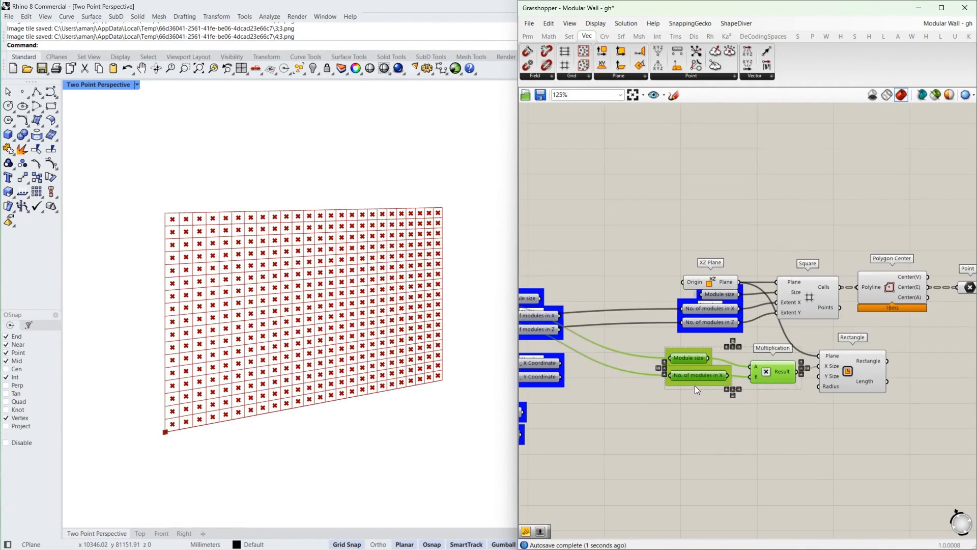
left_click_drag(767, 373, 768, 409, "alt")
left_click(759, 459)
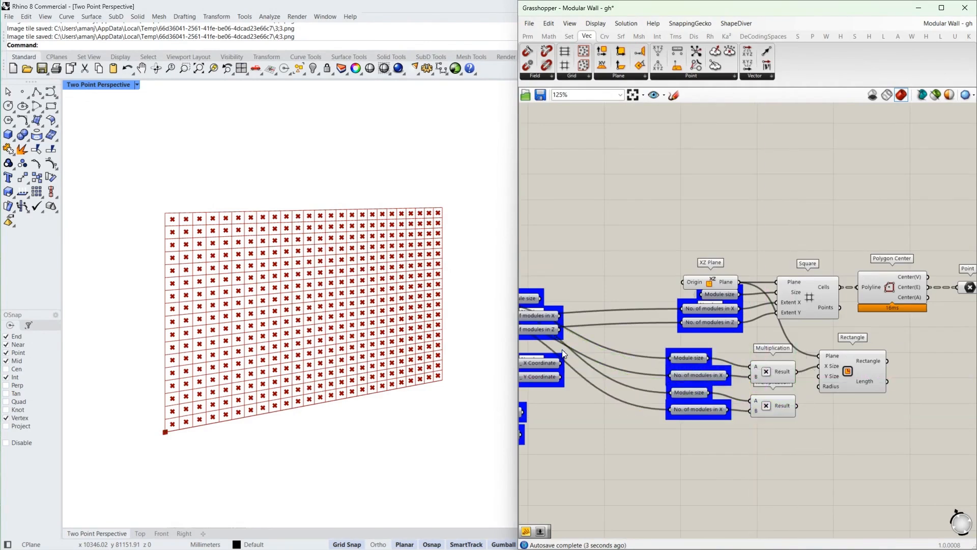
Step: Replace the duplicated X count with a linked No. of modules in Z parameter and connect the second product to the Rectangle's Y Size
left_click_drag(553, 333, 699, 403)
scroll(726, 432, "up", 3)
left_click(683, 399)
key("Delete")
right_click_drag(818, 409, 656, 414)
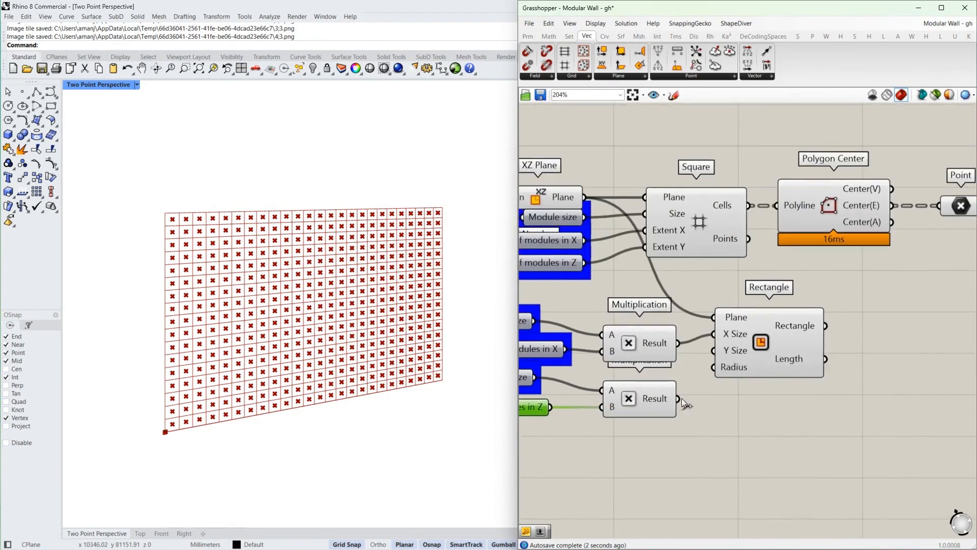
left_click_drag(678, 398, 714, 350)
left_click(766, 342)
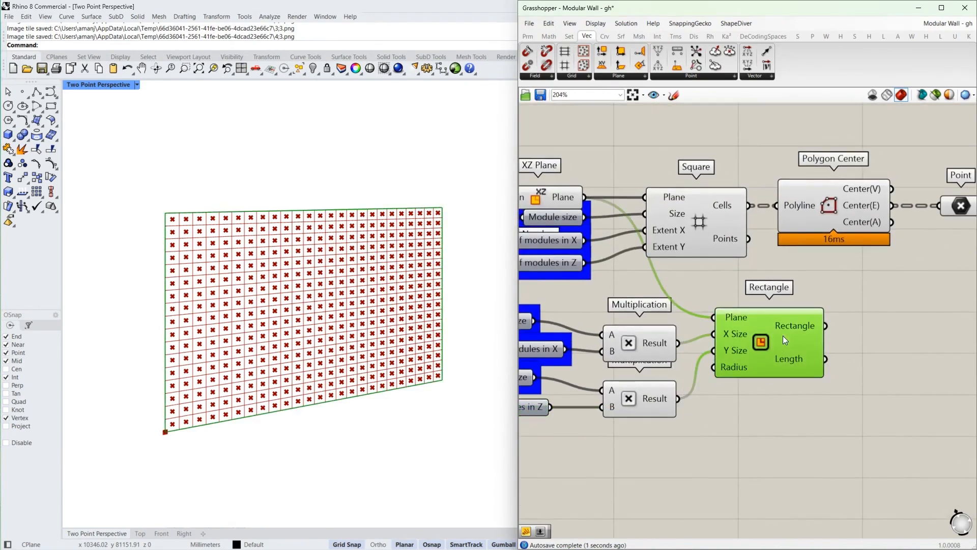
Step: Add a Surface parameter after the Rectangle component and connect the Rectangle output to it
scroll(771, 343, "down", 2)
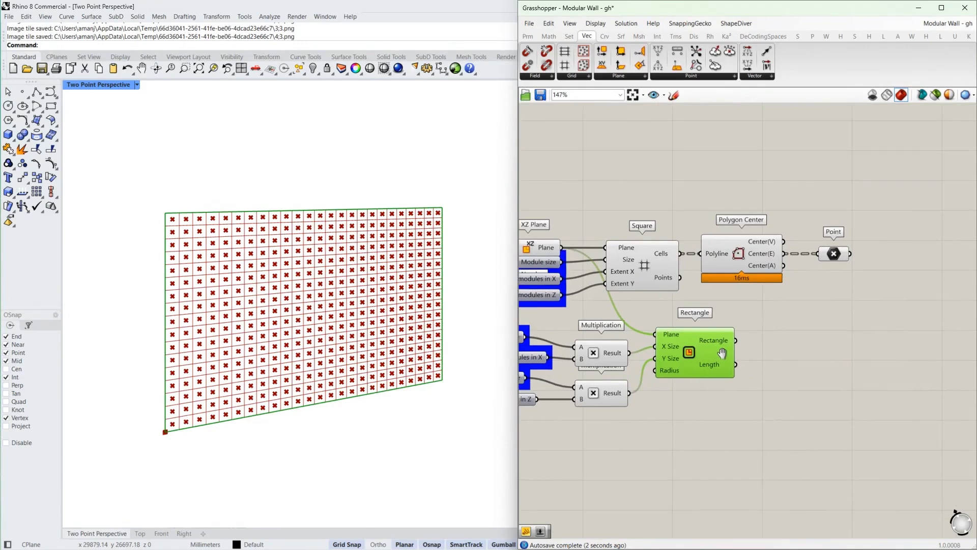
double_click(796, 343)
type("surface")
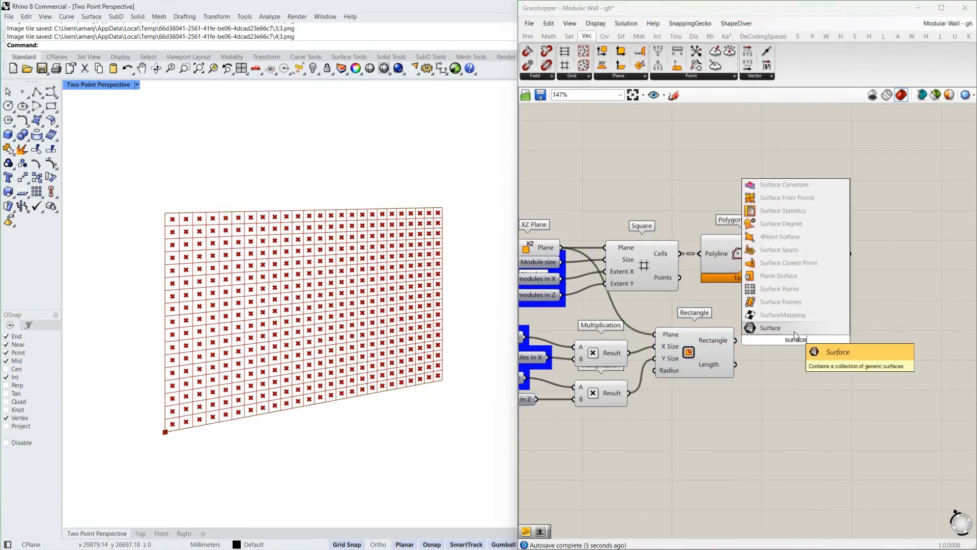
left_click(794, 331)
left_click_drag(735, 341, 792, 345)
right_click_drag(812, 350, 788, 366)
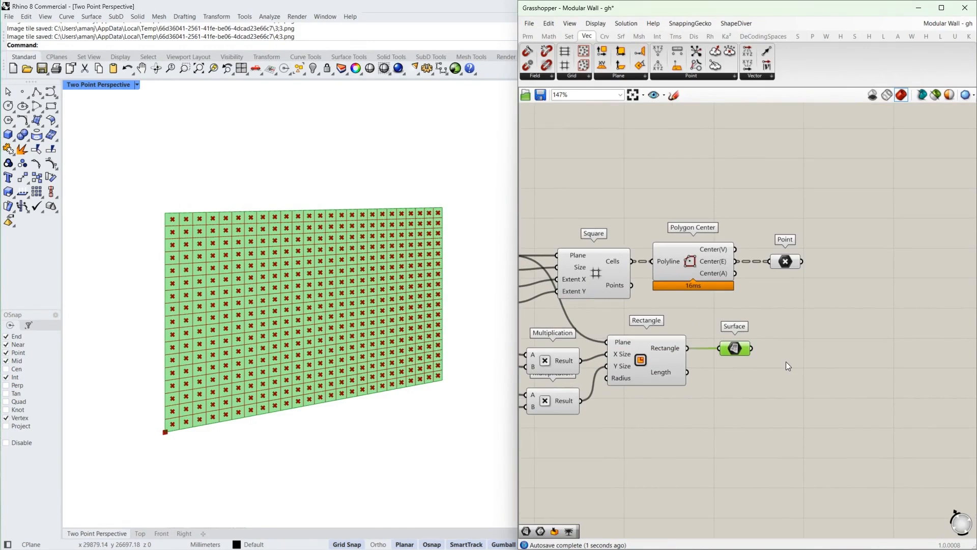
Step: Add an Evaluate Surface component, connect the Surface parameter to its Surface input and reparameterize that input
double_click(826, 360)
type("evaluate")
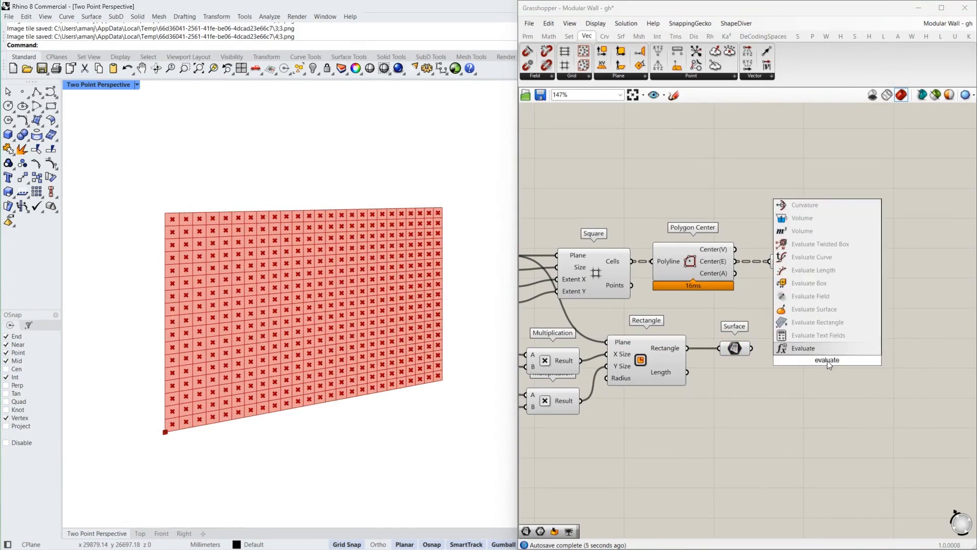
left_click(826, 312)
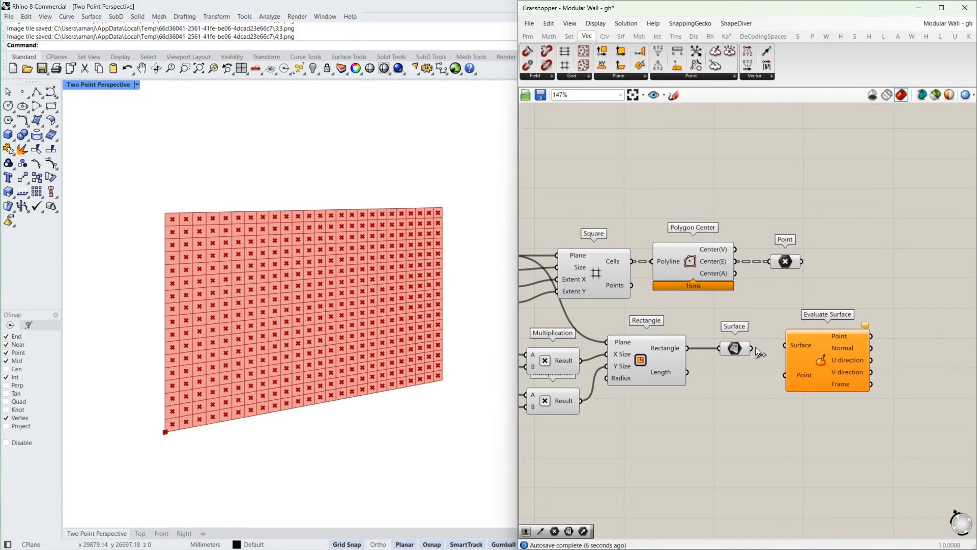
left_click_drag(815, 357, 817, 361)
right_click(808, 352)
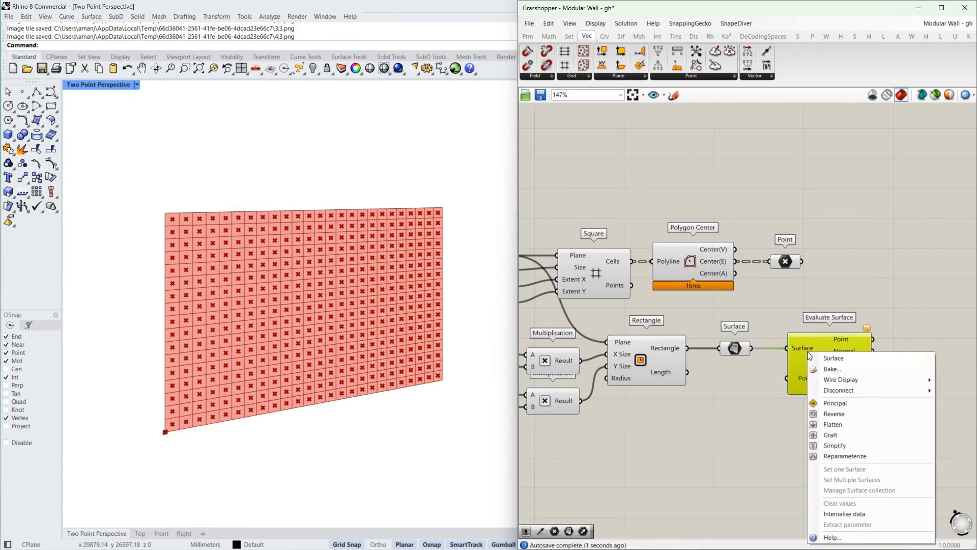
left_click(845, 456)
right_click_drag(665, 438, 754, 419)
left_click(856, 405)
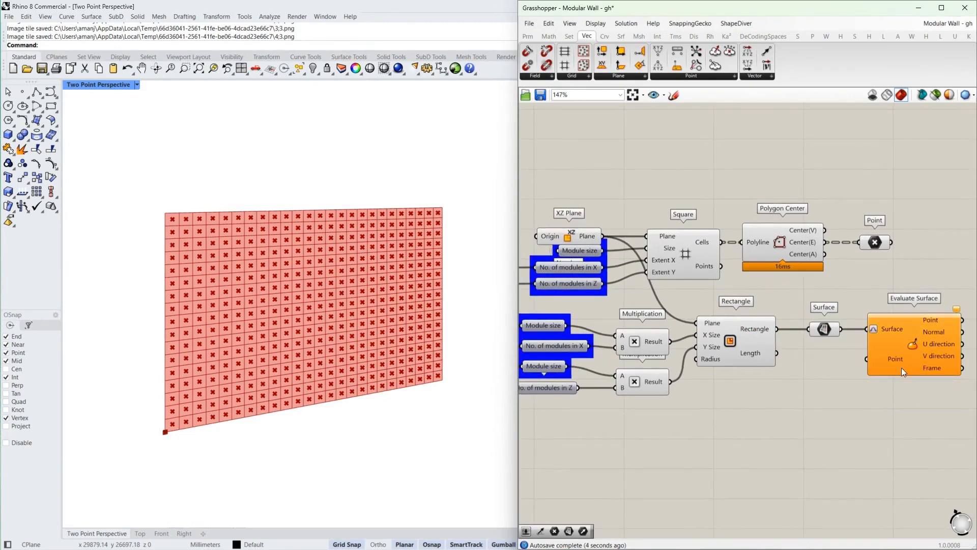
Step: Turn off the preview of the XZ Plane, Square, Polygon Center and Point components along with their linked parameters
scroll(799, 335, "down", 3)
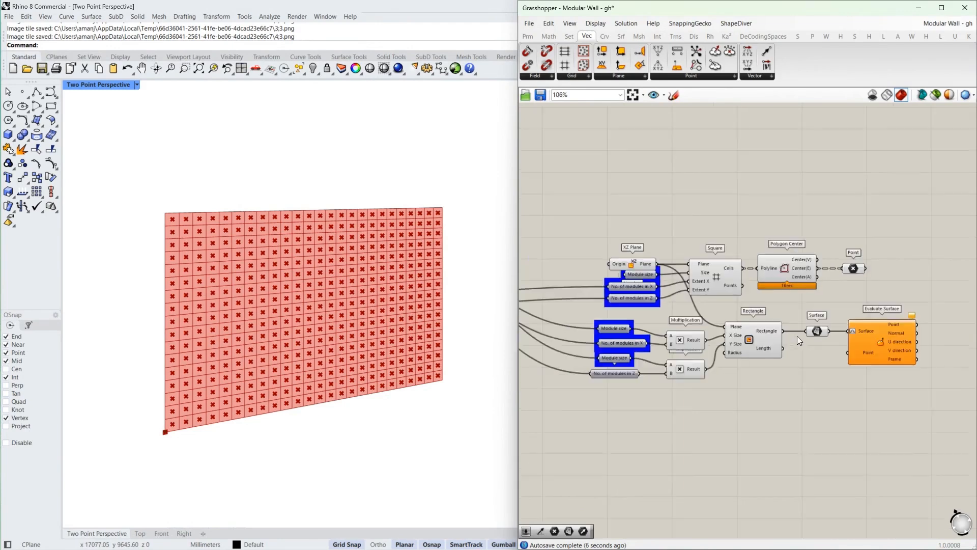
left_click_drag(860, 260, 631, 311)
middle_click(767, 226)
left_click(787, 209)
Step: Place linked copies of the Attractor _ X Coordinate and Attractor _ Y Coordinate parameters below the multiplication inputs
right_click_drag(696, 382, 863, 336)
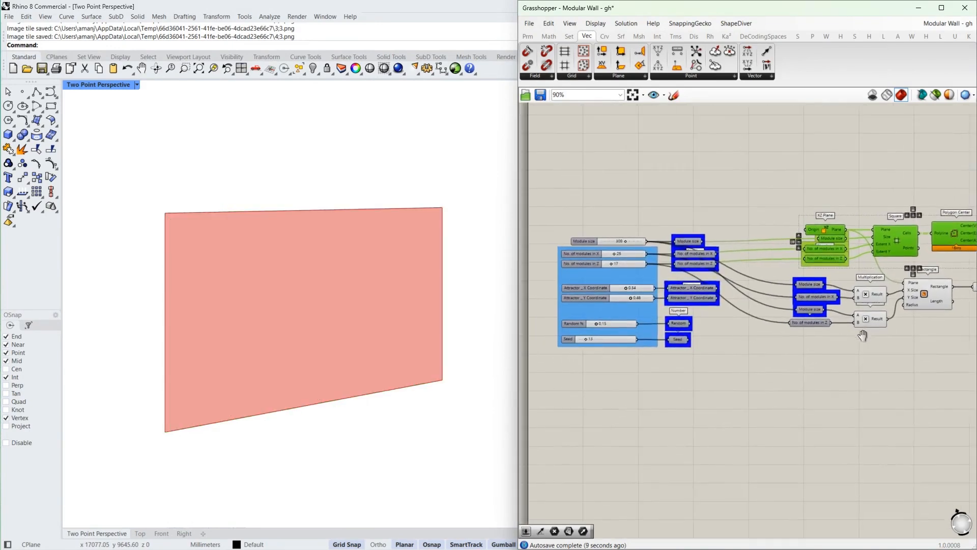
scroll(718, 287, "up", 5)
left_click(635, 297)
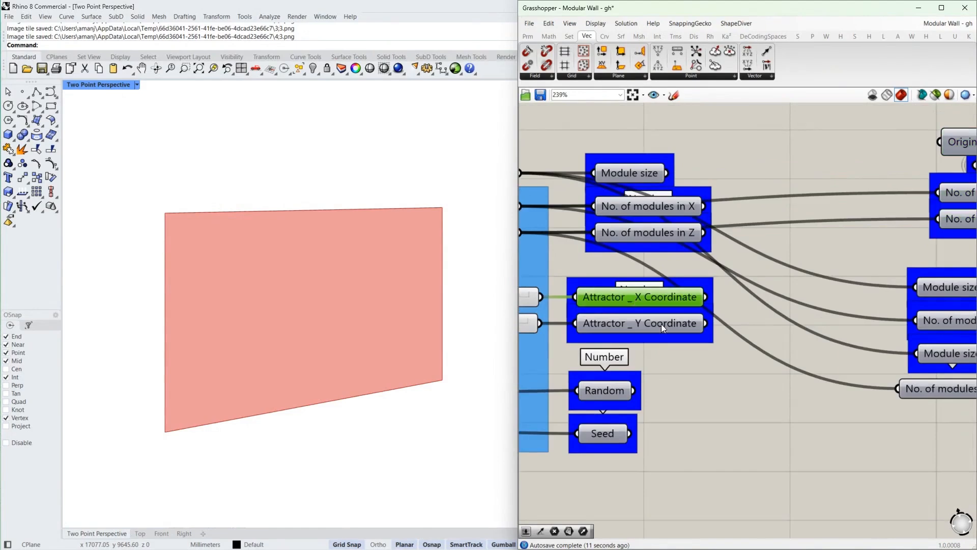
left_click(661, 324)
scroll(760, 322, "down", 3)
right_click_drag(576, 297, 664, 295)
scroll(637, 301, "up", 5)
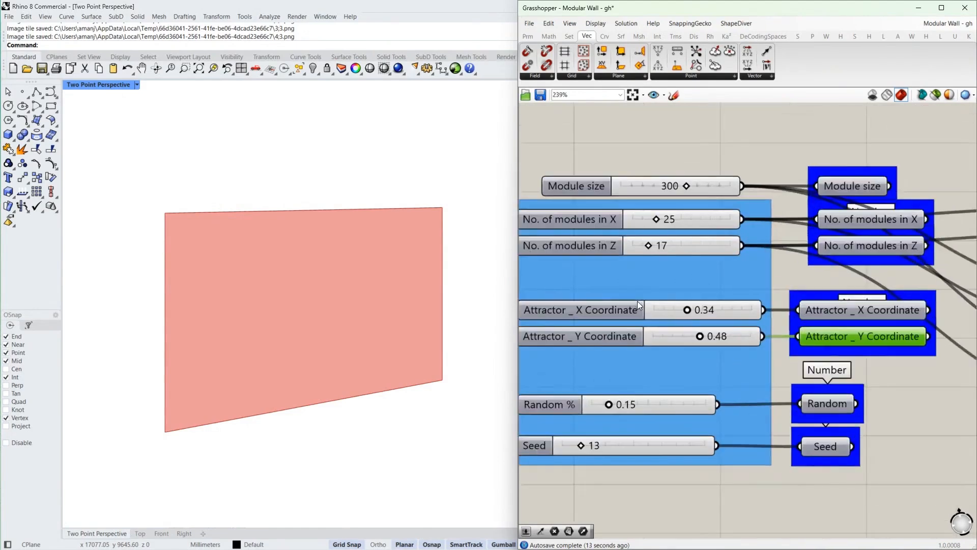
scroll(655, 304, "down", 2)
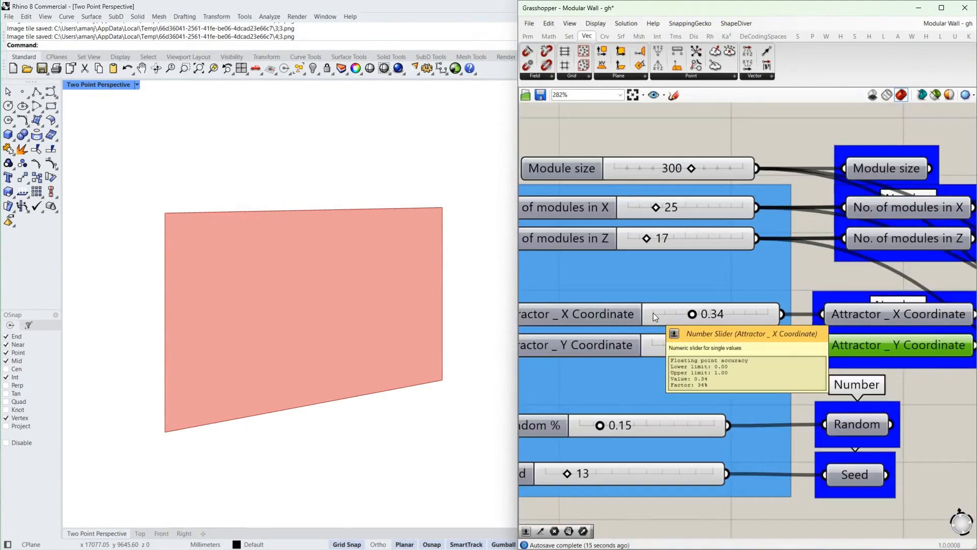
scroll(653, 313, "down", 1)
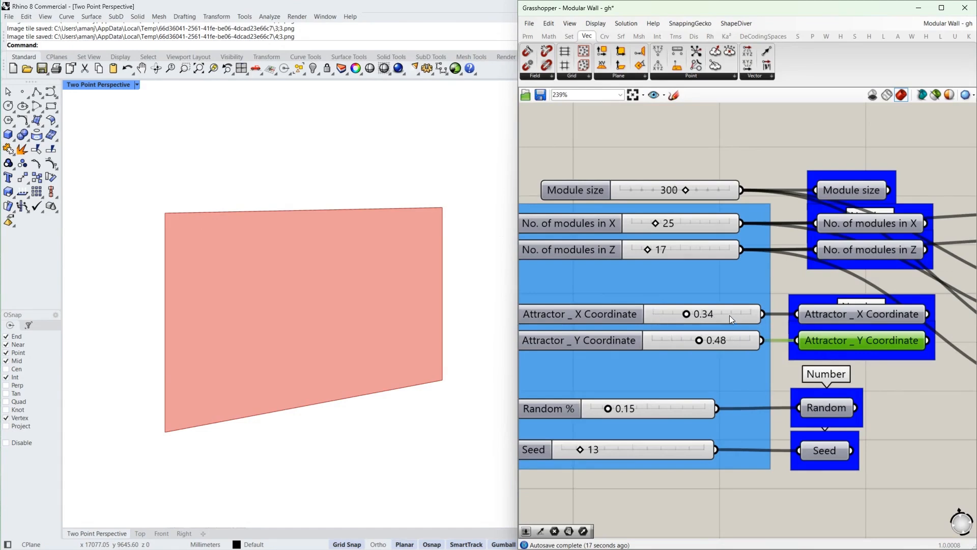
scroll(662, 320, "down", 4)
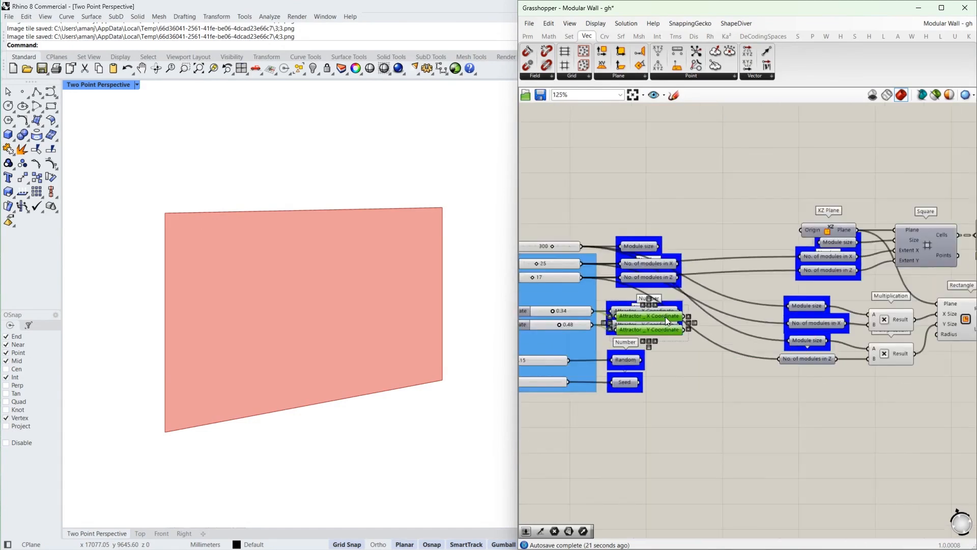
left_click_drag(665, 317, 820, 392)
Step: Feed the attractor X and Y coordinates into a new Construct Point component and connect its Point output to Evaluate Surface's Point input
scroll(684, 382, "up", 2)
double_click(694, 388)
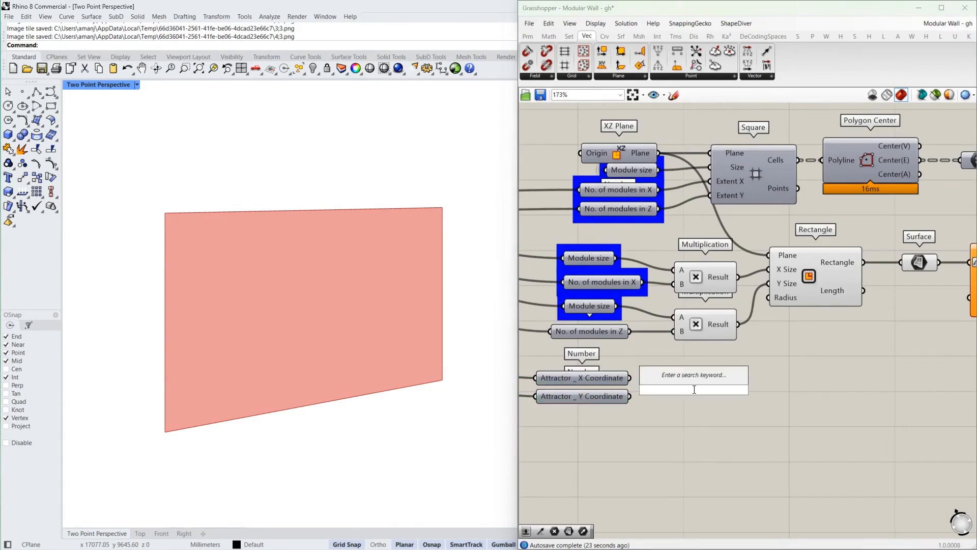
type("construct")
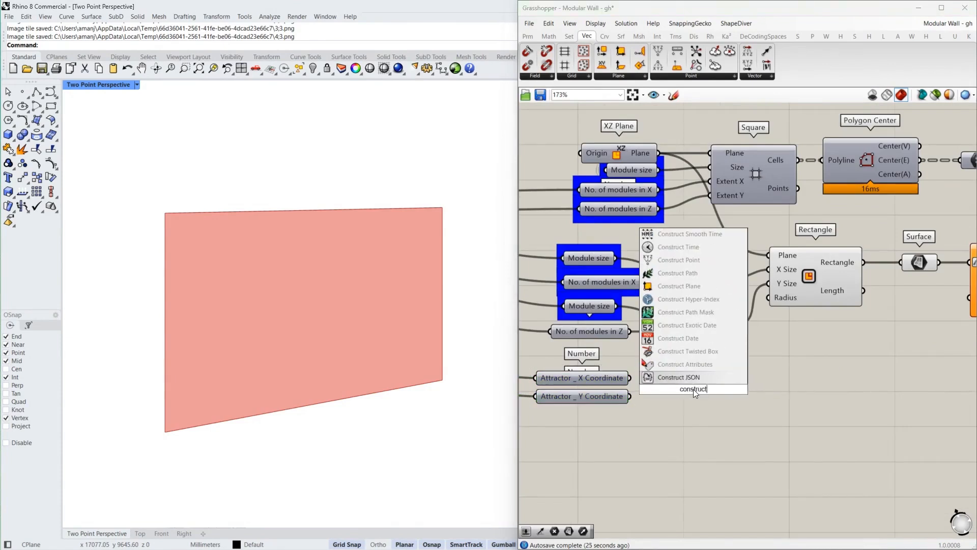
left_click(677, 260)
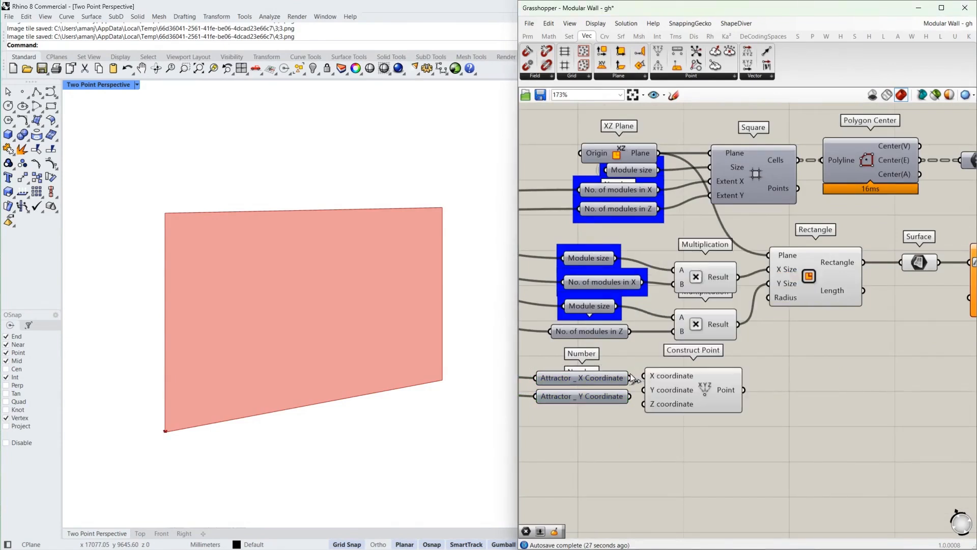
left_click_drag(642, 388, 628, 399)
right_click_drag(784, 377, 661, 375)
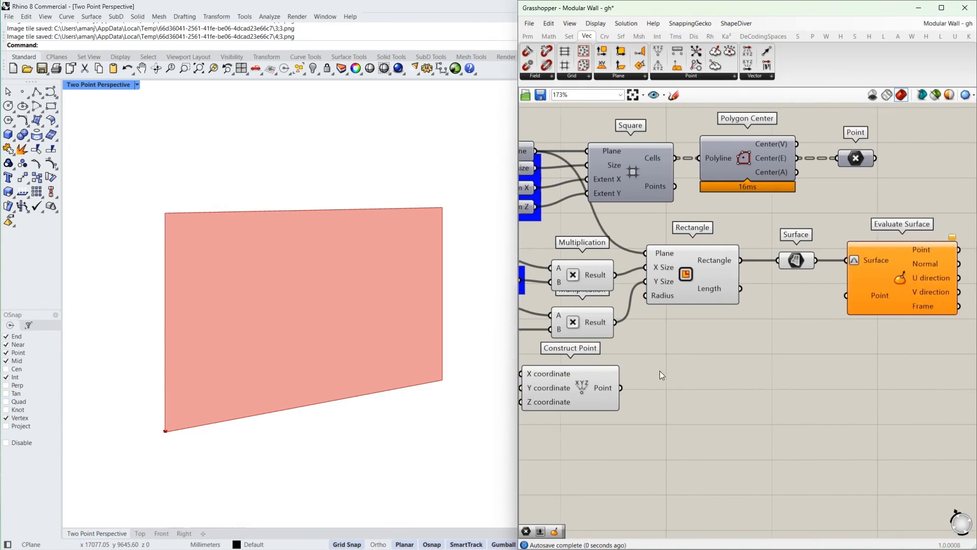
left_click_drag(619, 387, 862, 296)
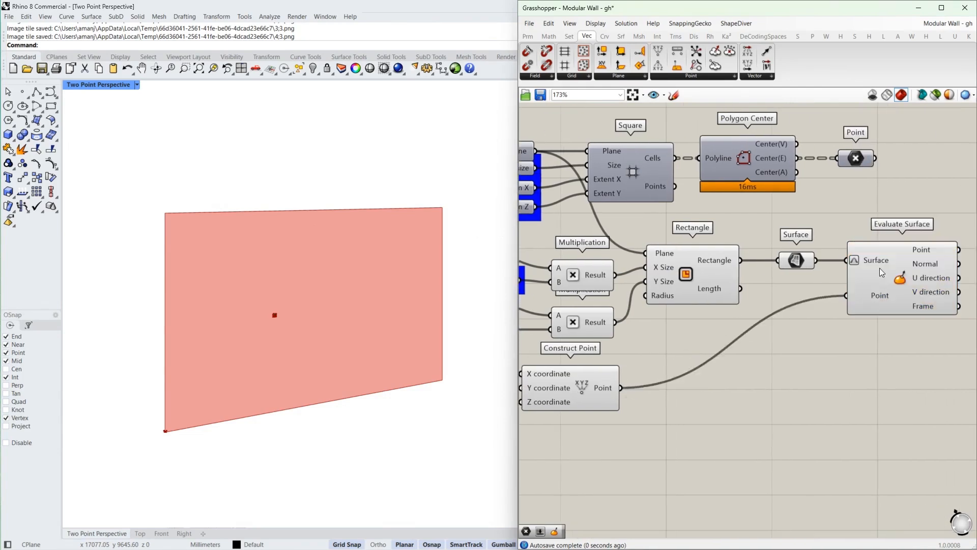
scroll(874, 261, "up", 5)
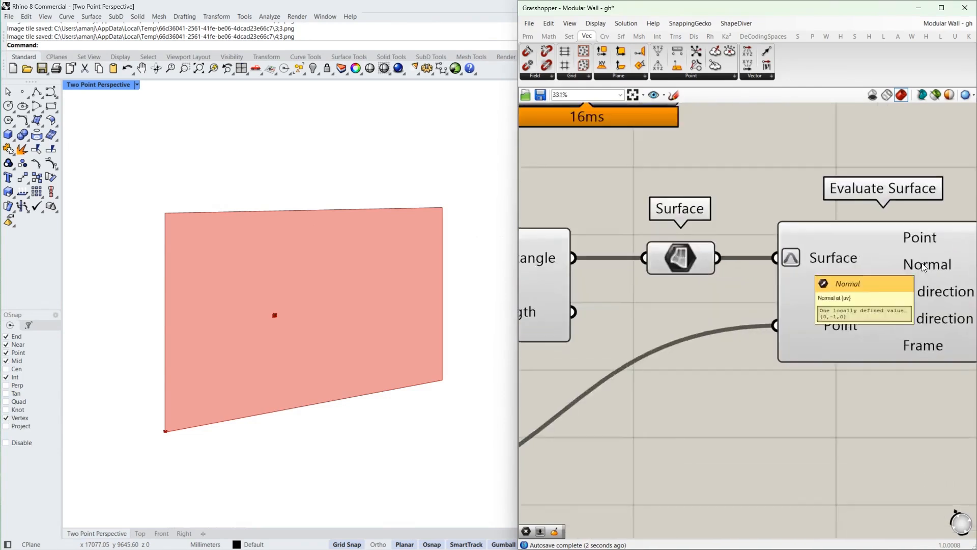
mouse_move(786, 277)
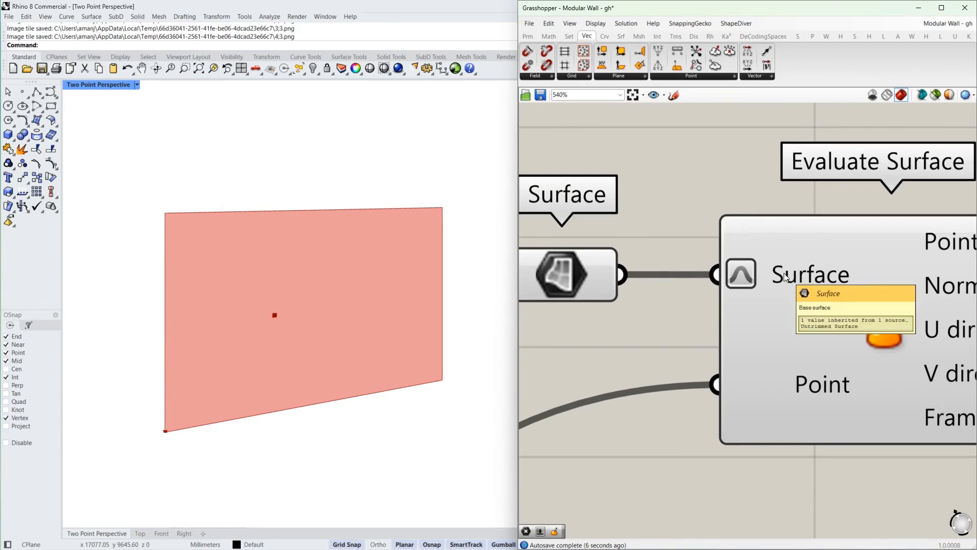
scroll(784, 273, "down", 3)
scroll(800, 366, "down", 2)
scroll(800, 365, "down", 2)
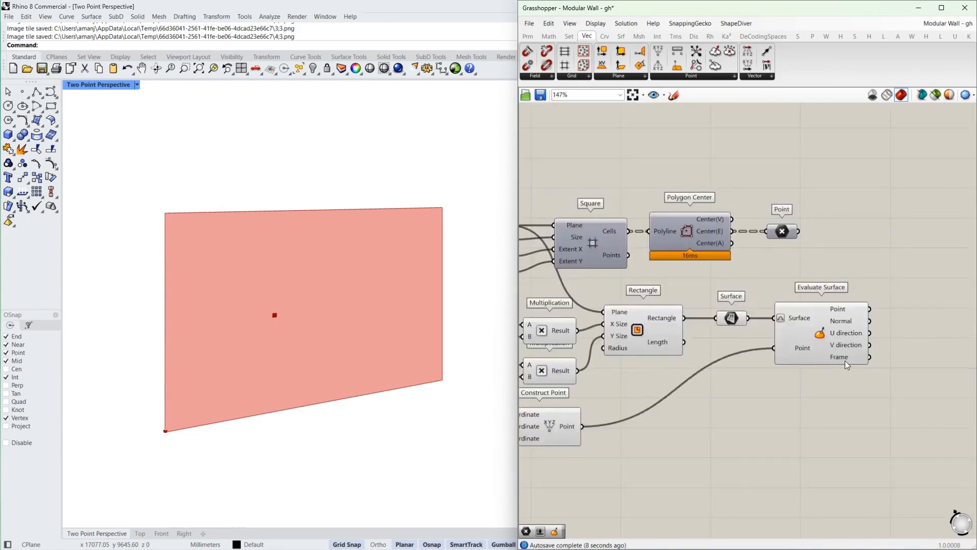
Step: Set the Attractor _ X Coordinate slider to 0.48 and the Attractor _ Y Coordinate slider to 0.46
right_click_drag(845, 360, 695, 356)
right_click_drag(622, 336, 902, 293)
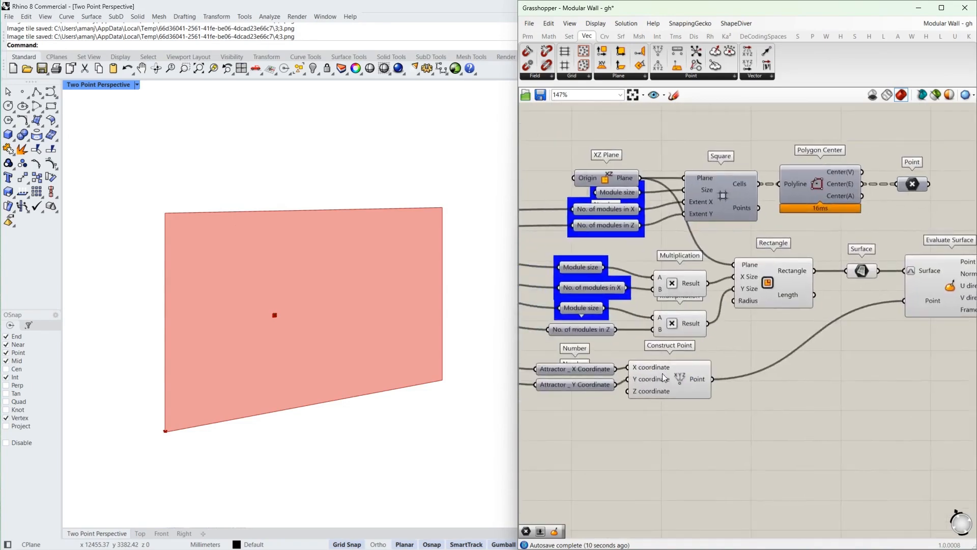
right_click_drag(589, 366, 895, 382)
right_click_drag(586, 287, 637, 318)
scroll(639, 318, "up", 4)
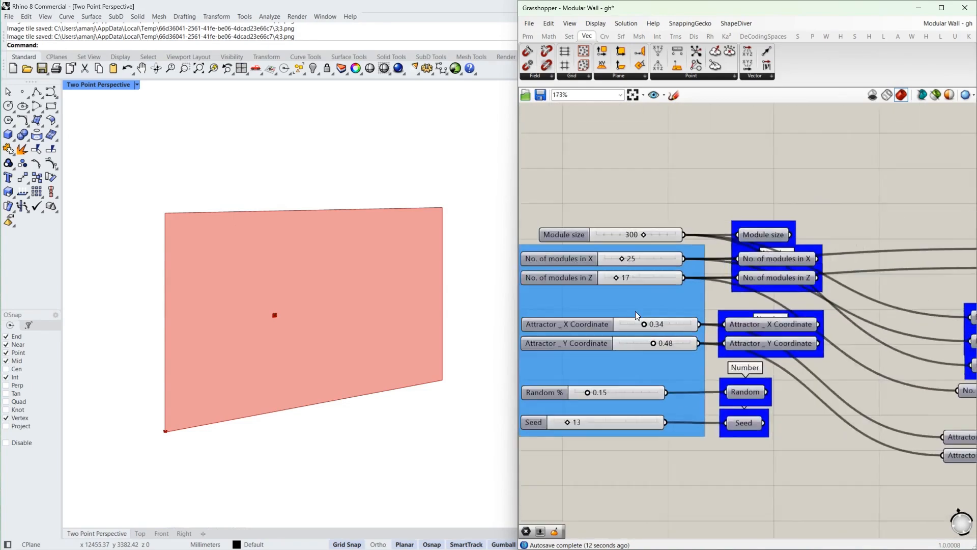
mouse_move(650, 328)
left_mouse_down()
mouse_move(614, 328)
mouse_move(712, 330)
mouse_move(646, 330)
left_mouse_up()
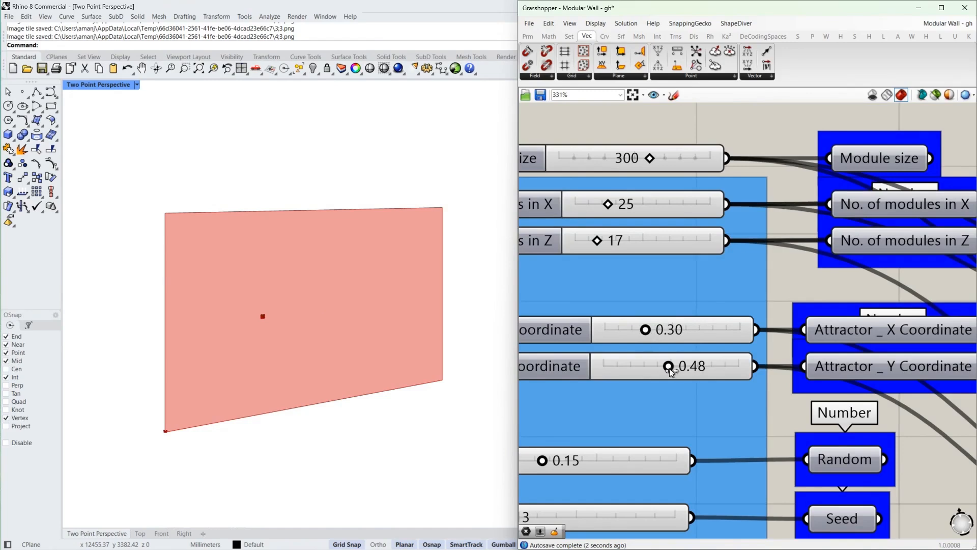
mouse_move(668, 366)
left_mouse_down()
mouse_move(622, 367)
mouse_move(690, 366)
mouse_move(665, 364)
left_mouse_up()
left_click_drag(645, 329, 670, 329)
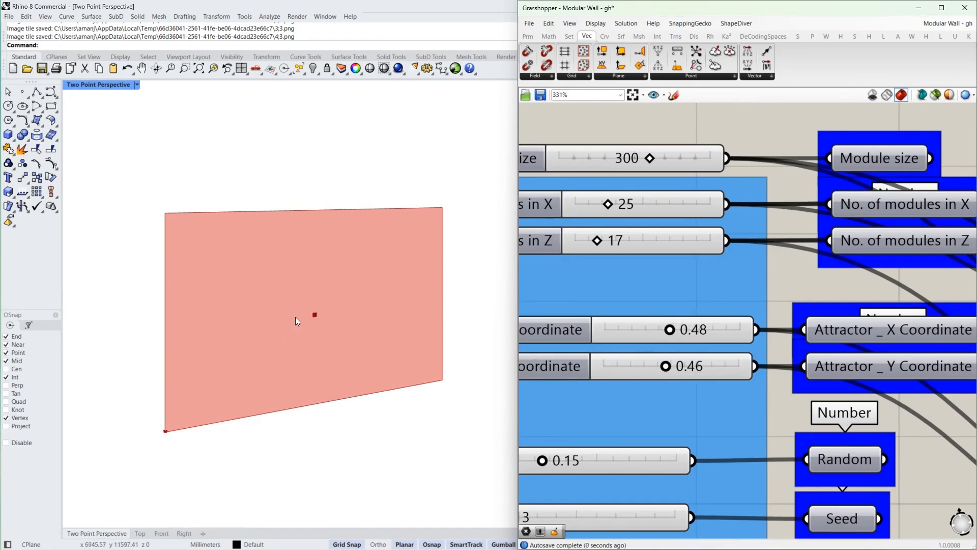
Step: Add a Point parameter and connect Evaluate Surface's Point output to it
scroll(546, 317, "down", 6)
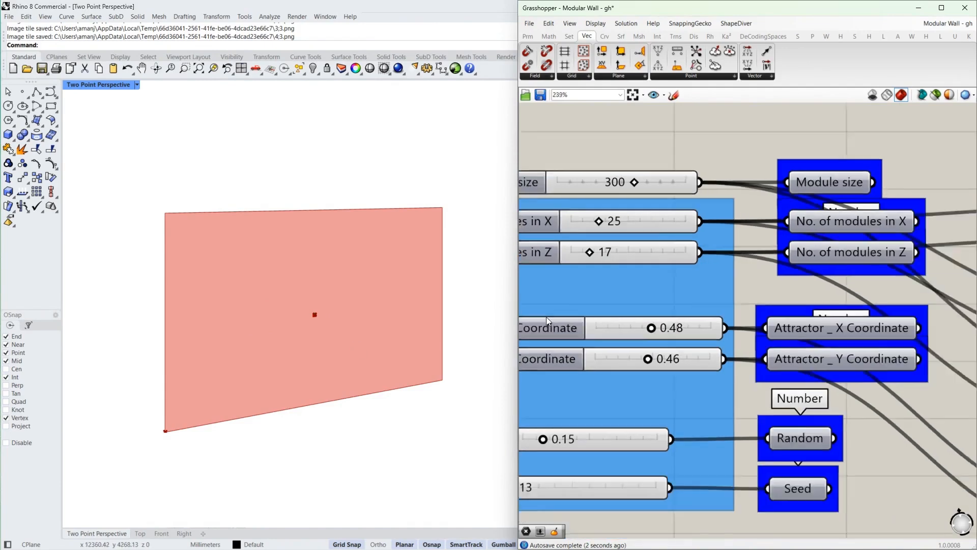
scroll(738, 306, "up", 3)
scroll(736, 305, "up", 4)
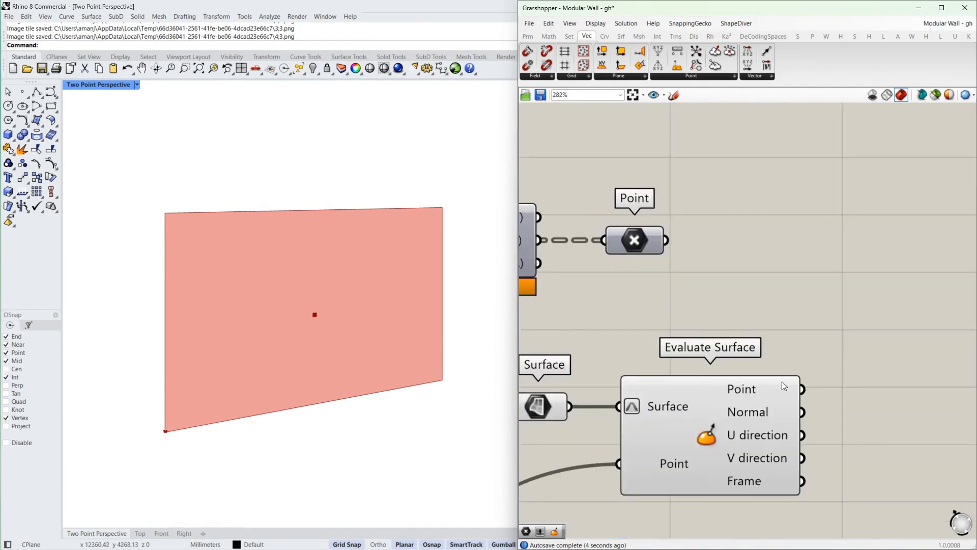
double_click(865, 391)
type("point")
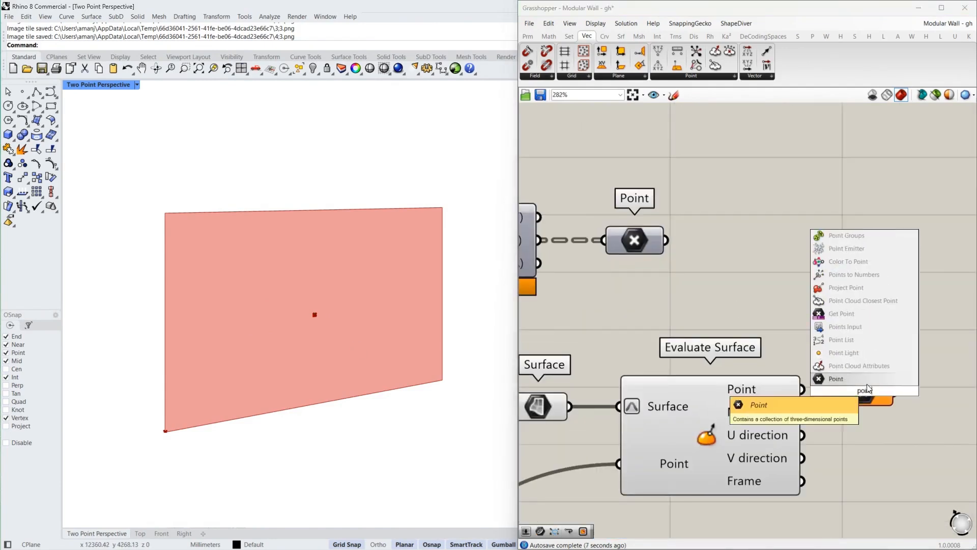
key("Return")
left_click_drag(804, 389, 861, 388)
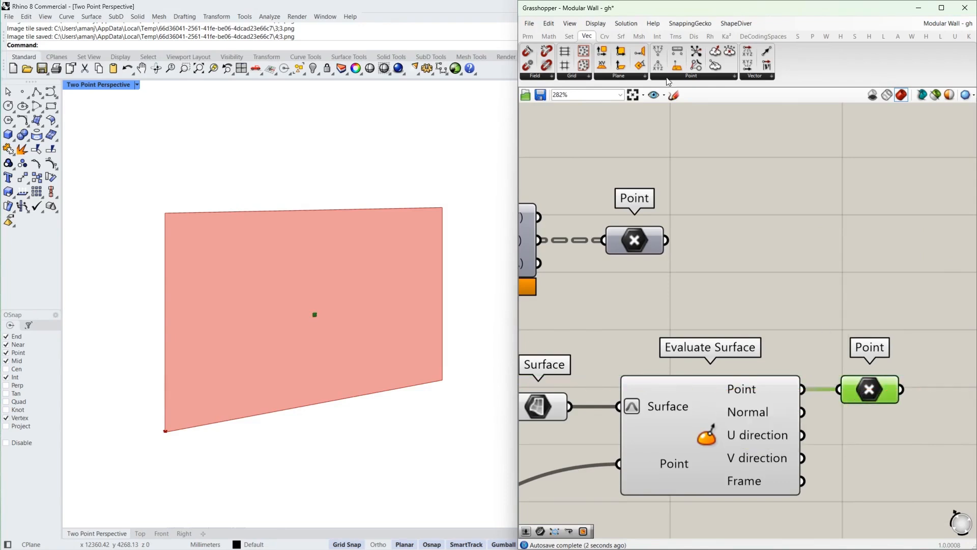
Step: Add a Distance component with the grid-center Point parameter wired to Point A and the attractor Point to Point B
right_click_drag(743, 234, 762, 204)
left_click(763, 205)
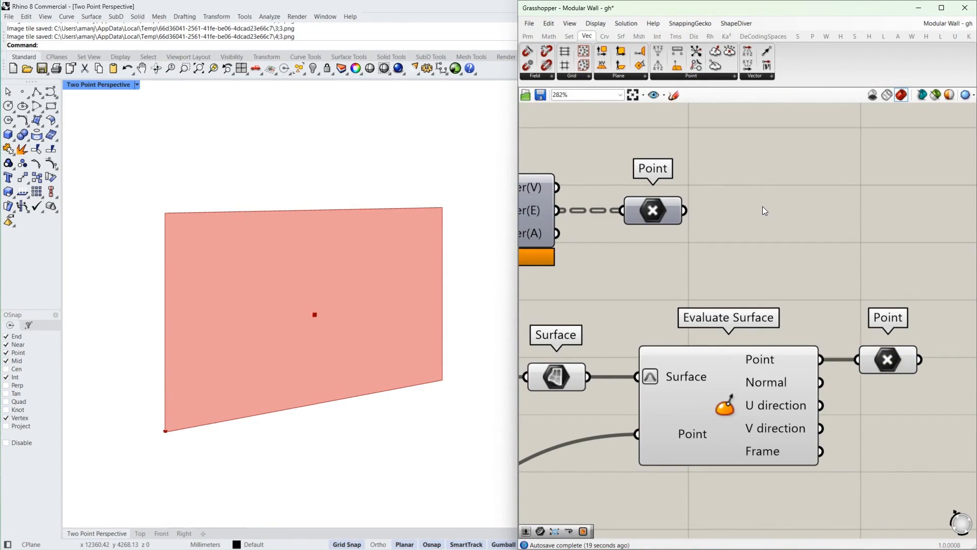
scroll(762, 206, "down", 3)
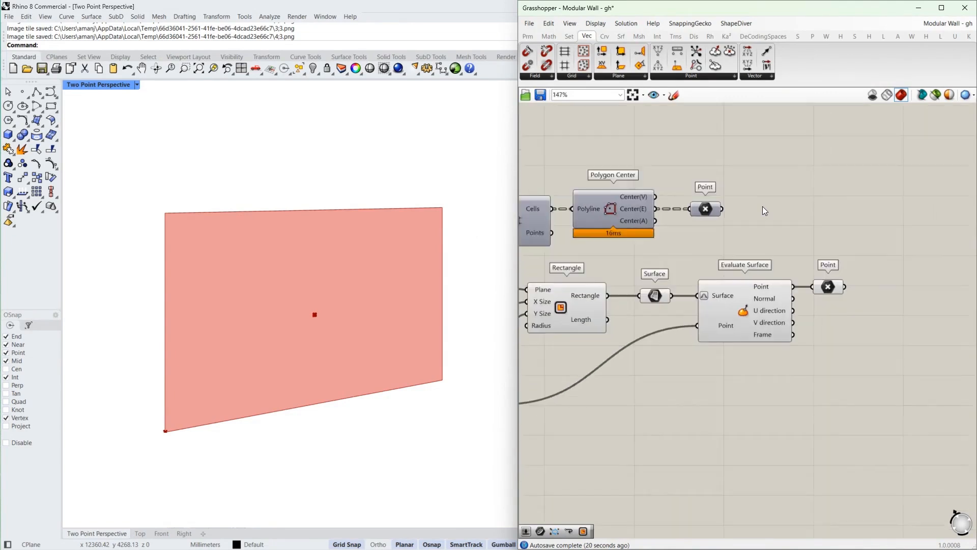
double_click(829, 236)
type("distance")
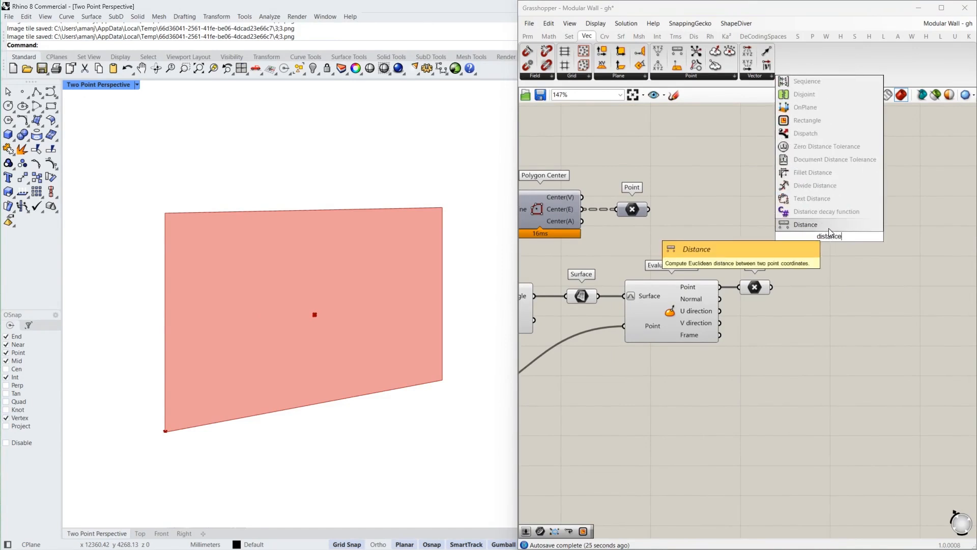
left_click(829, 227)
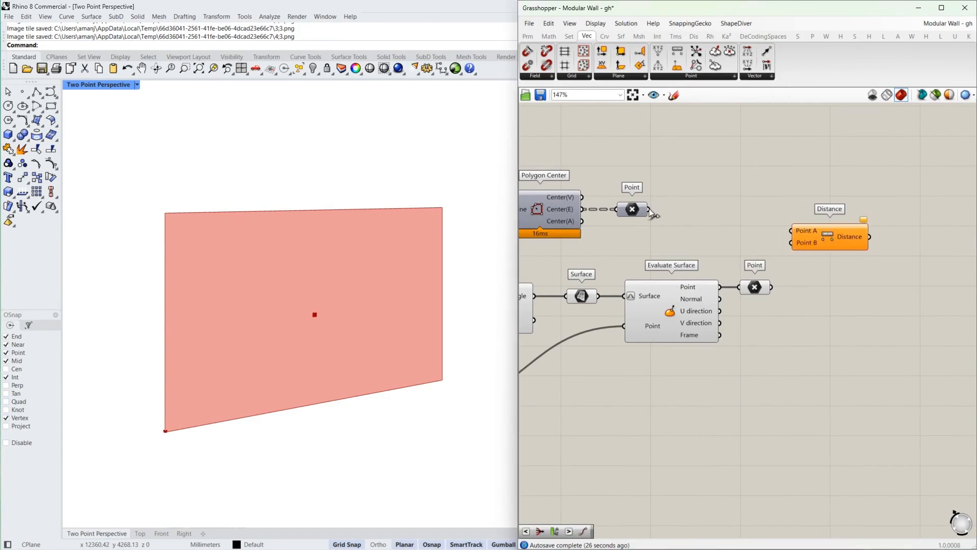
left_click_drag(649, 209, 825, 255)
Step: Turn on the preview of the grid-center Point parameter and inspect the points around the attractor
left_click(633, 209)
middle_click(633, 209)
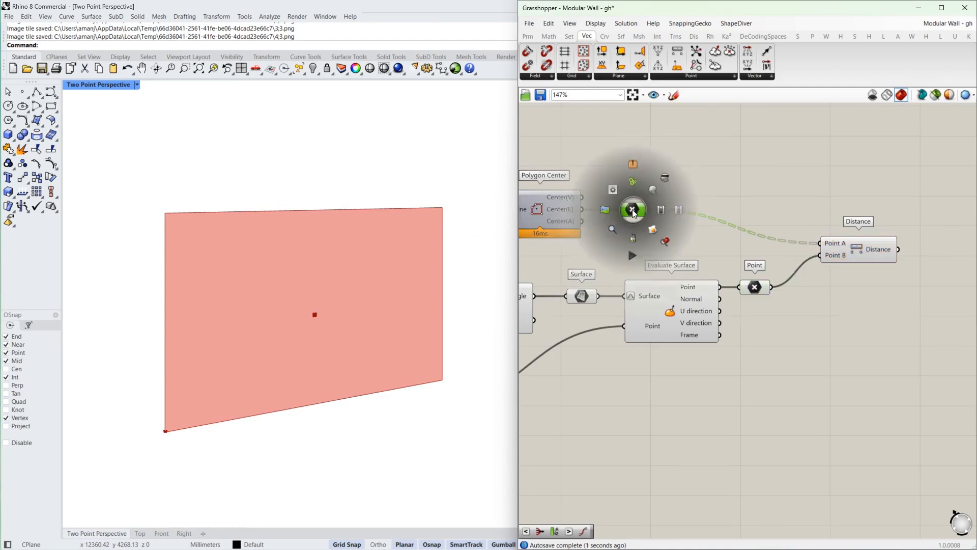
left_click(652, 187)
scroll(324, 316, "up", 5)
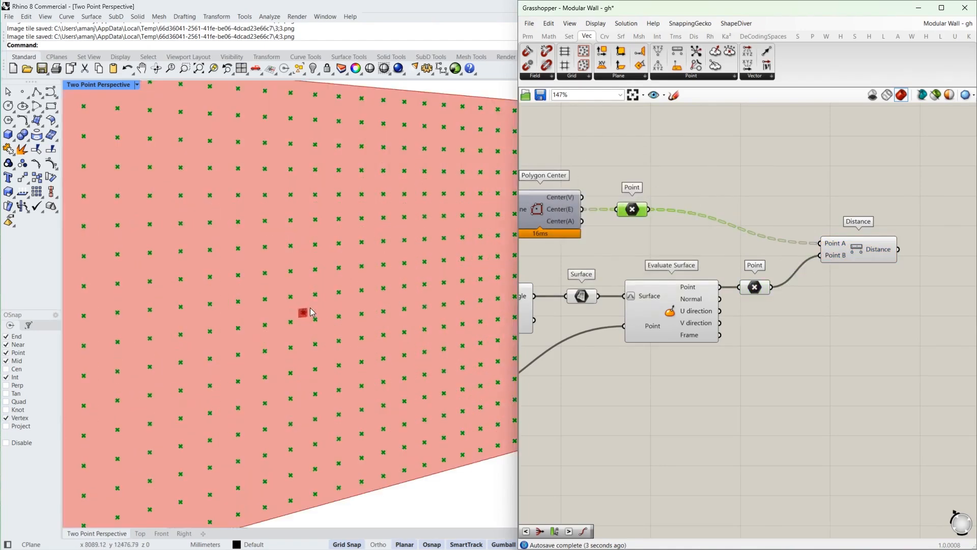
left_click_drag(305, 309, 353, 268)
key("Escape")
Step: Add a Sort List component and connect Distance's output to its Keys input
left_click(883, 249)
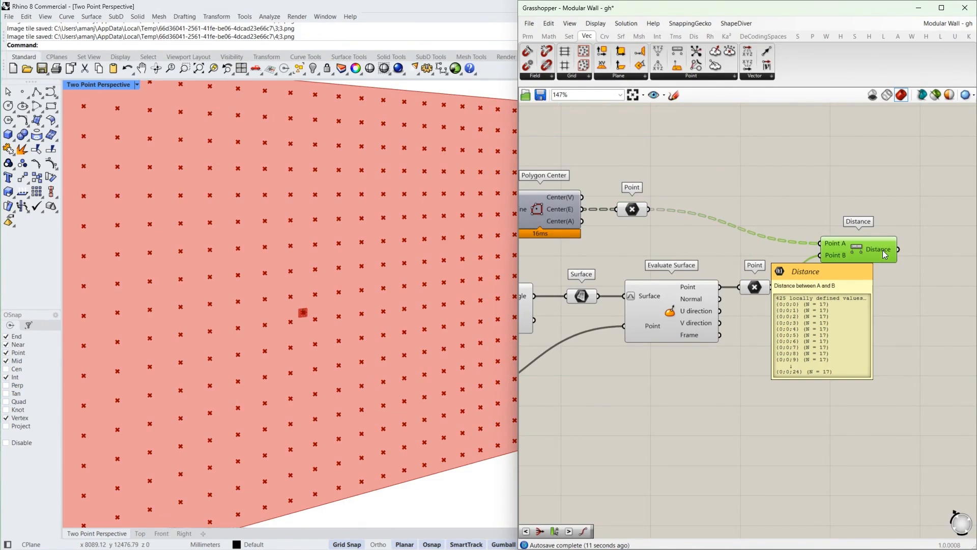
right_click_drag(878, 271, 711, 252)
double_click(784, 252)
type("sort")
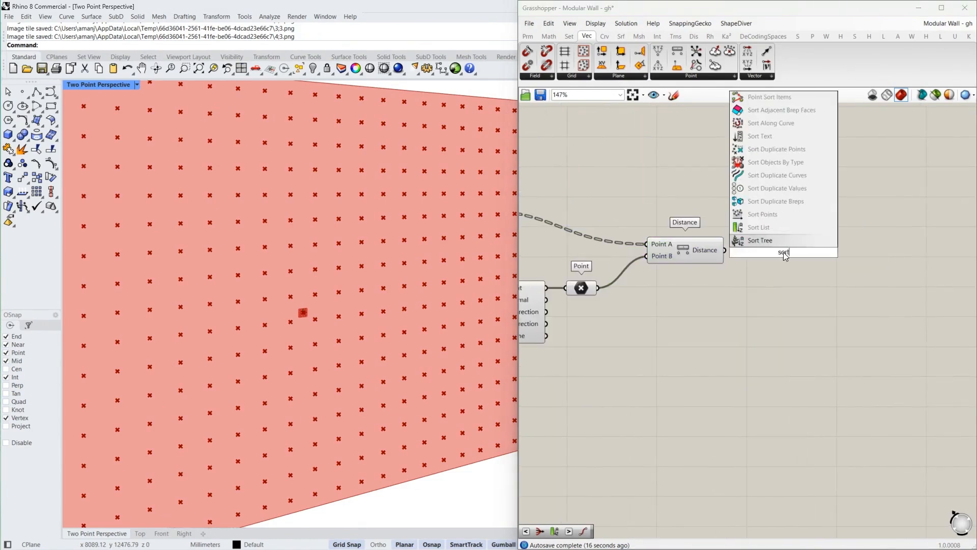
key("Return")
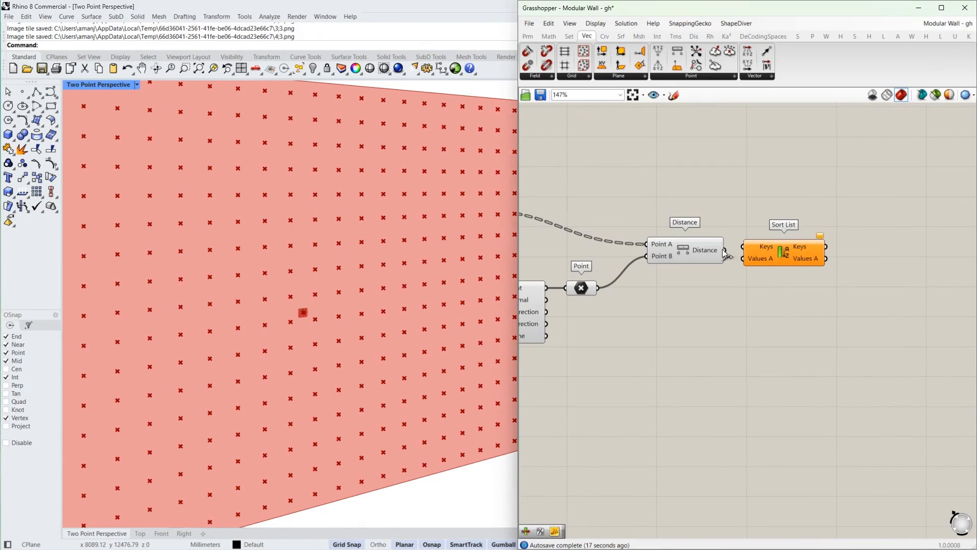
left_click_drag(725, 250, 743, 246)
left_click_drag(806, 251, 810, 254)
mouse_move(810, 255)
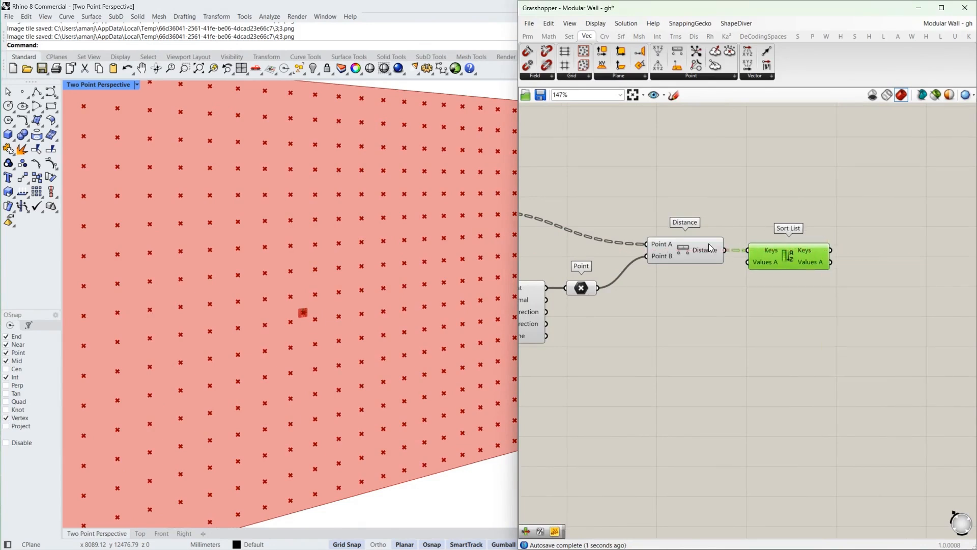
Step: Flatten the Point A input of the Distance component
right_click_drag(649, 248, 755, 256)
mouse_move(764, 255)
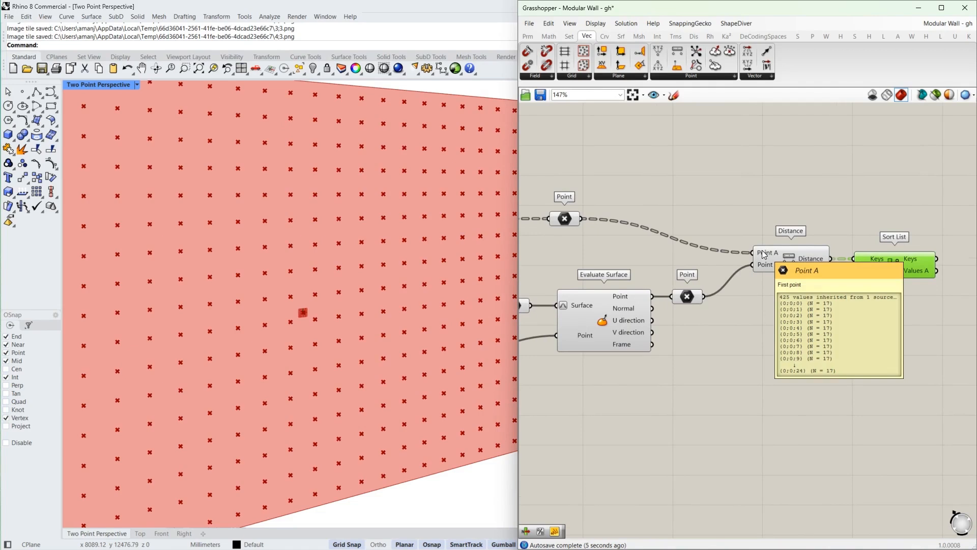
right_click(764, 255)
left_click(802, 321)
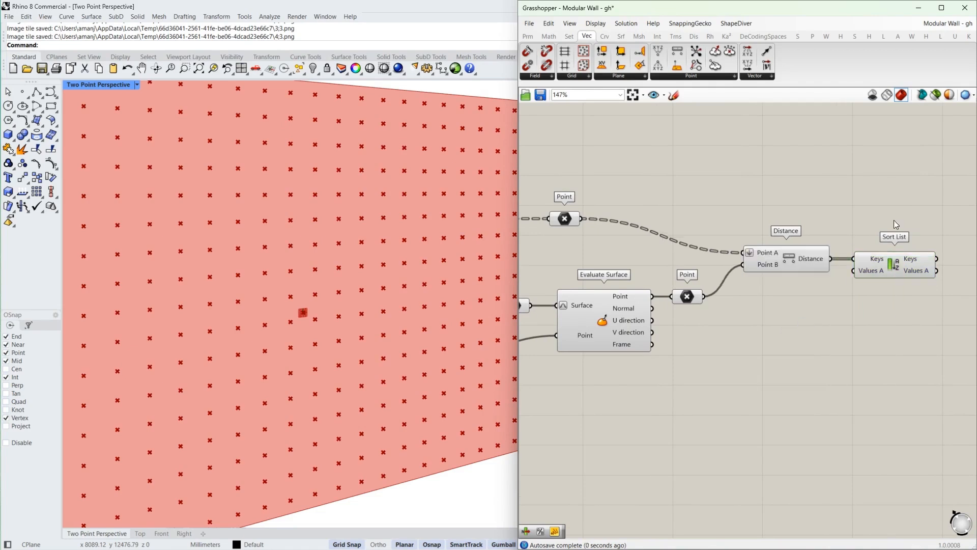
Step: Move Distance and Sort List up together so Point A lines up with the grid-center Point parameter
left_click_drag(895, 224, 792, 226)
mouse_move(811, 225)
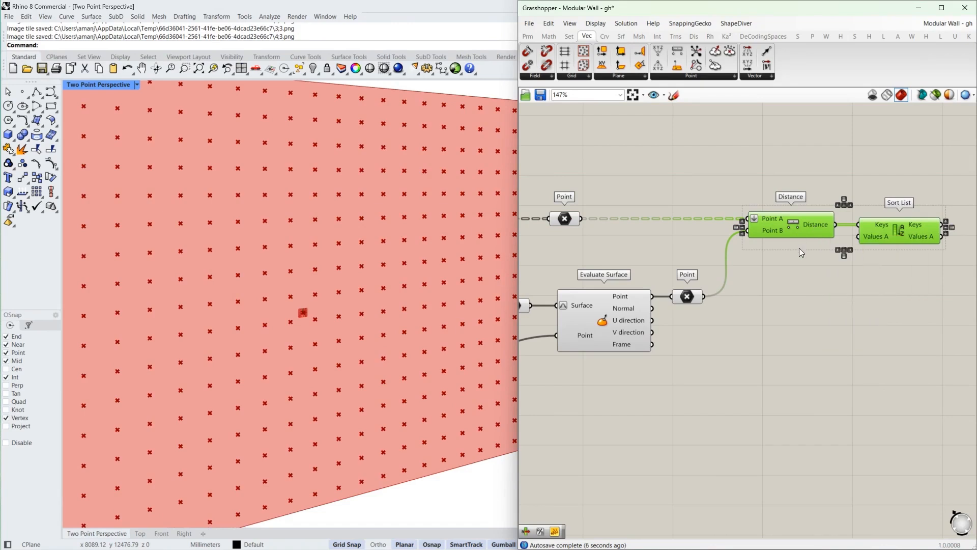
mouse_move(793, 249)
right_mouse_down()
mouse_move(725, 252)
mouse_move(781, 248)
right_mouse_up()
left_click(725, 252)
Step: Feed a flattened, linked copy of the grid-center Point parameter into Sort List's Values A input
left_click(566, 220)
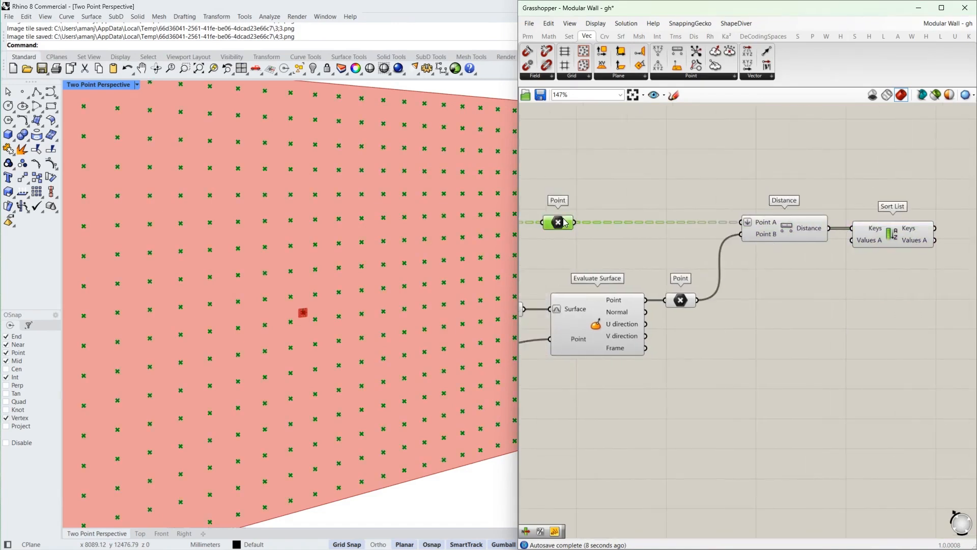
left_click_drag(566, 220, 794, 264, "alt")
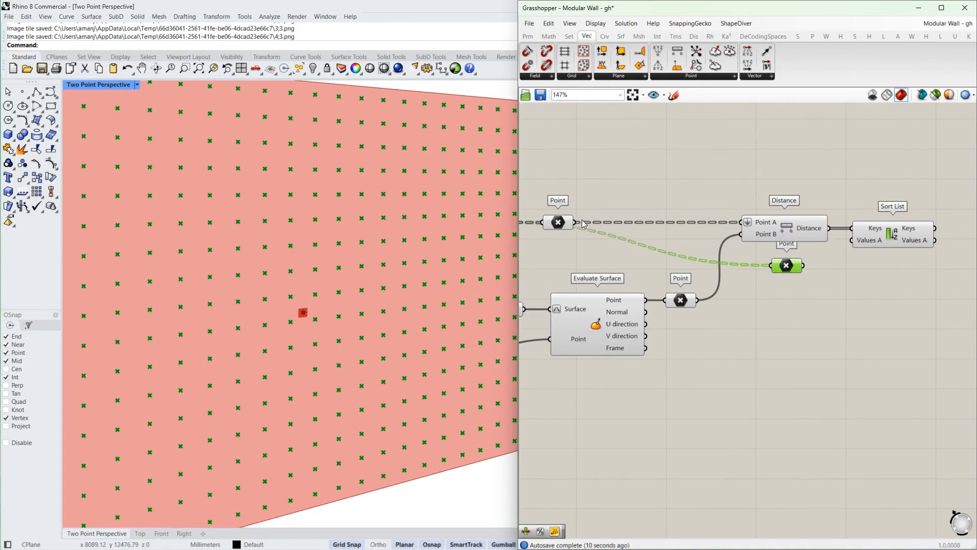
left_click_drag(574, 223, 772, 265)
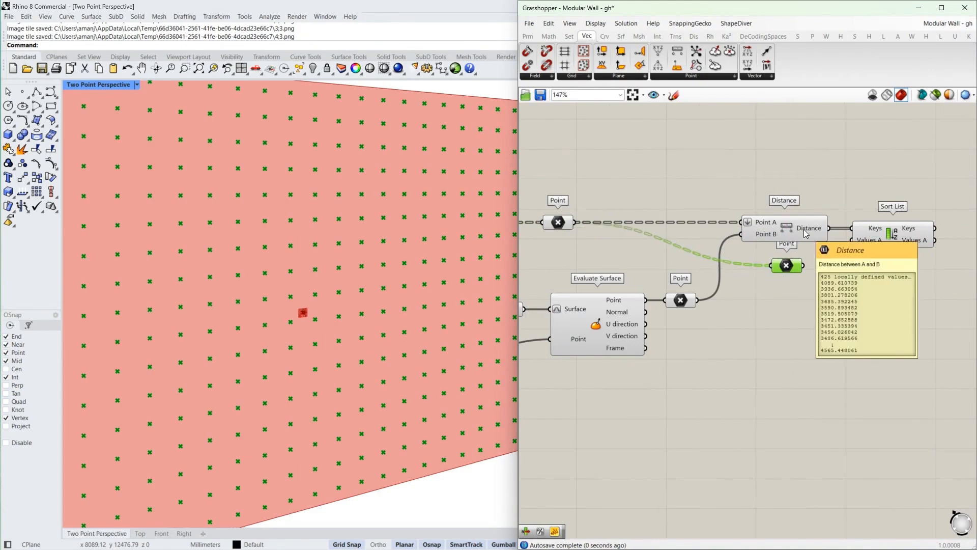
right_click(793, 265)
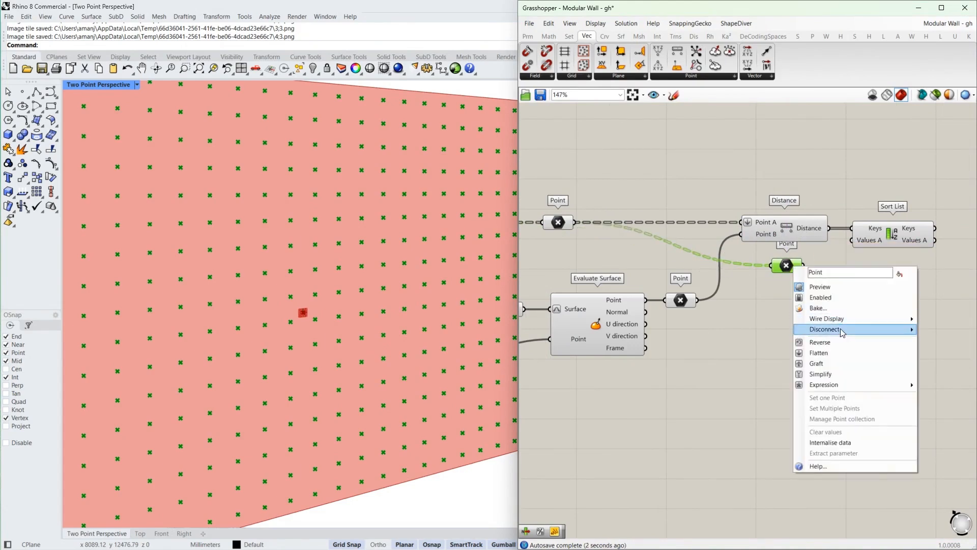
left_click(838, 353)
right_click_drag(825, 276, 769, 297)
scroll(769, 297, "up", 3)
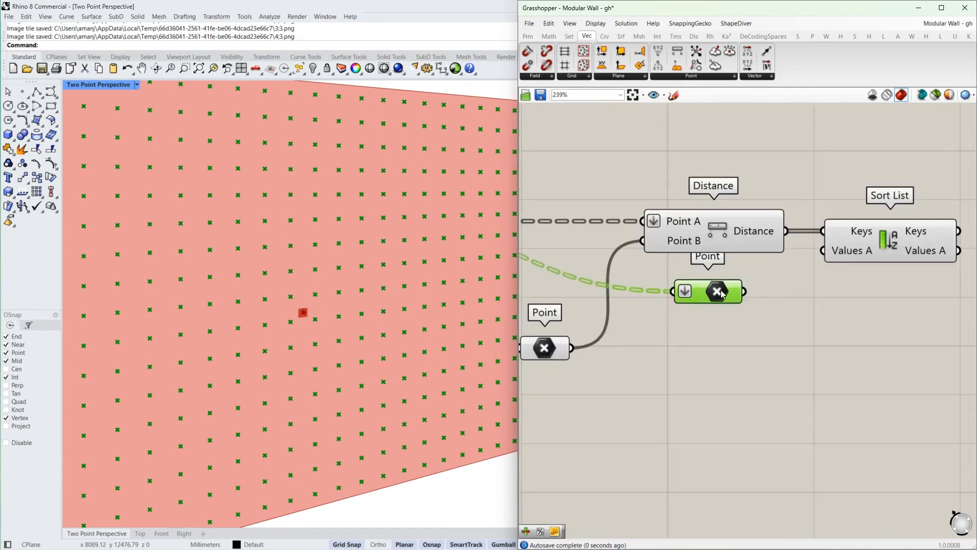
left_click(802, 265)
left_click_drag(783, 291, 824, 250)
Step: Copy the flattened Point parameter to the right of Sort List and connect Sort List's Values A output to it
right_click_drag(911, 258, 808, 248)
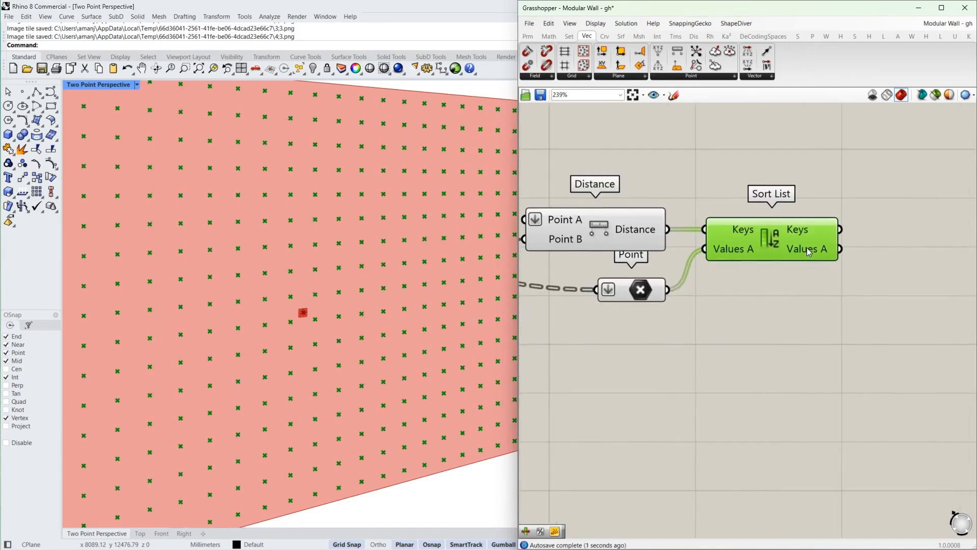
left_click(643, 291)
left_click_drag(640, 293, 916, 280, "alt")
left_click_drag(840, 249, 888, 280)
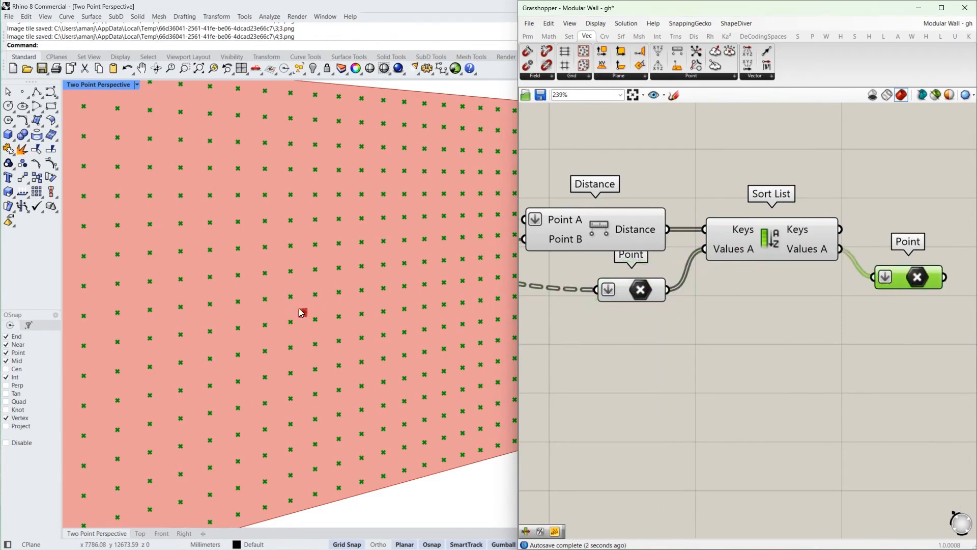
scroll(639, 278, "down", 4)
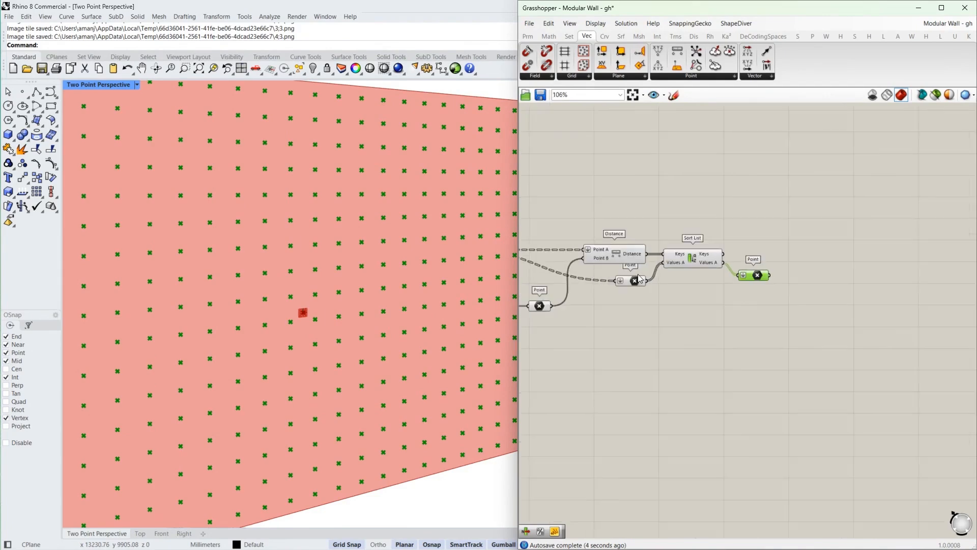
Step: Add a Jitter component and connect the sorted Point parameter to its List input
mouse_move(760, 278)
scroll(798, 278, "up", 3)
double_click(815, 283)
type("jitter")
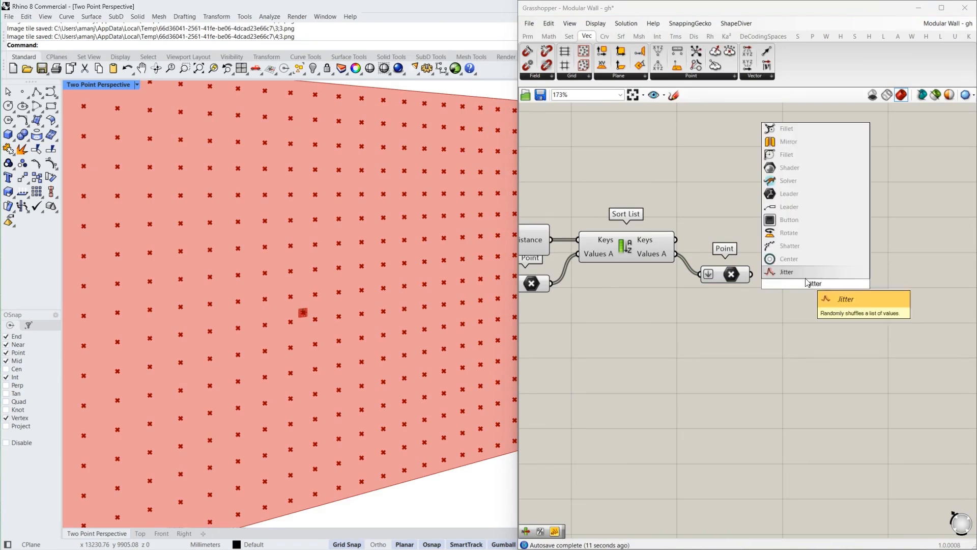
key("Return")
scroll(749, 263, "up", 2)
left_click_drag(753, 278, 856, 288)
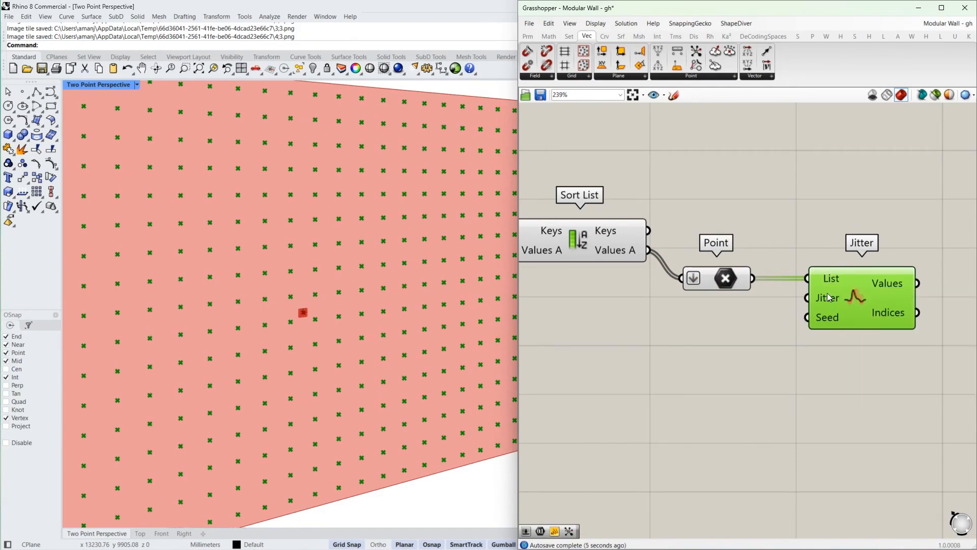
mouse_move(829, 299)
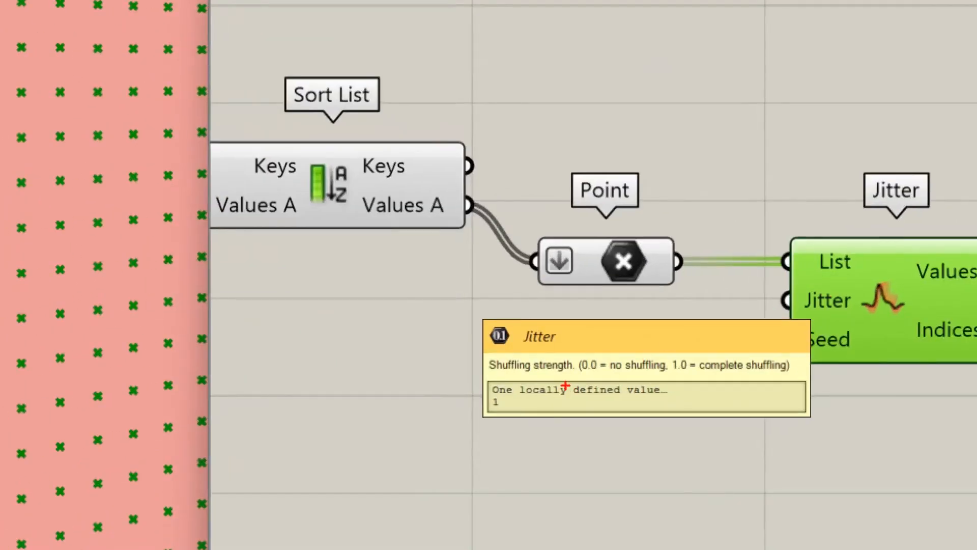
left_click_drag(700, 338, 753, 336)
left_click_drag(690, 377, 805, 379)
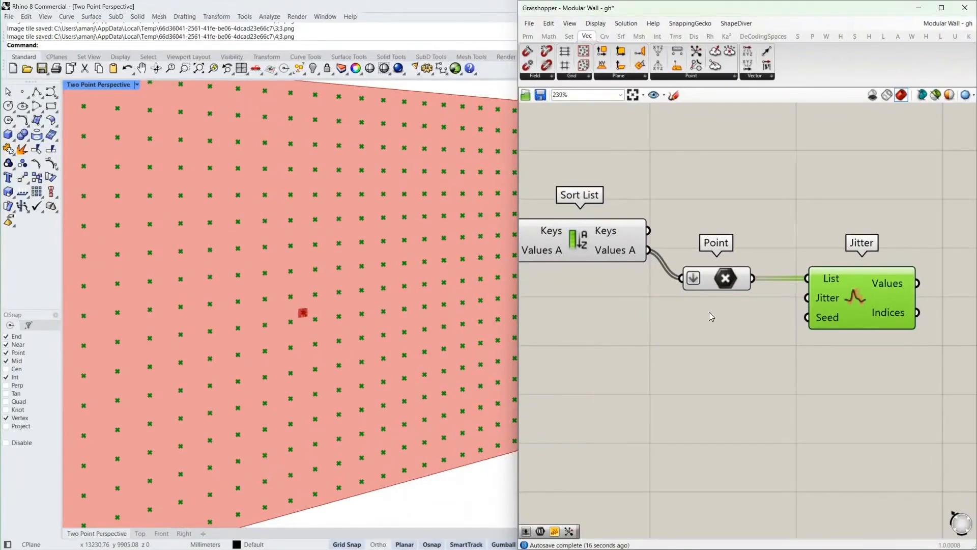
double_click(591, 330)
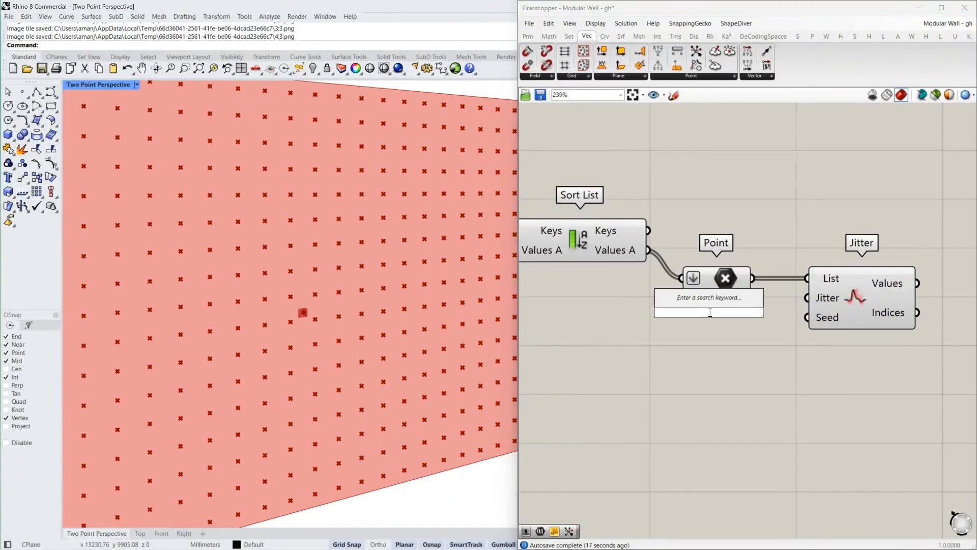
key("Escape")
Step: Make a linked copy of the Random number parameter beside the original input parameters
scroll(743, 326, "down", 8)
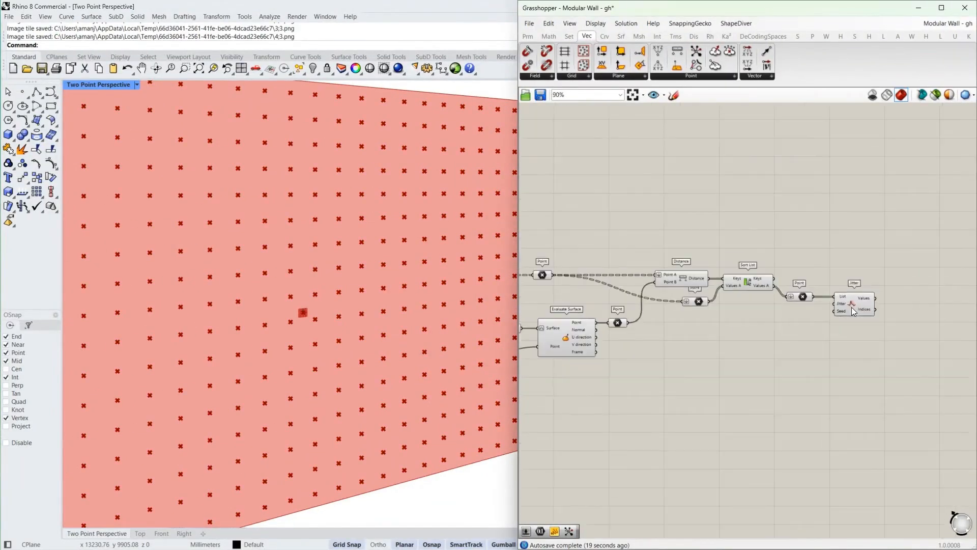
scroll(644, 338, "up", 9)
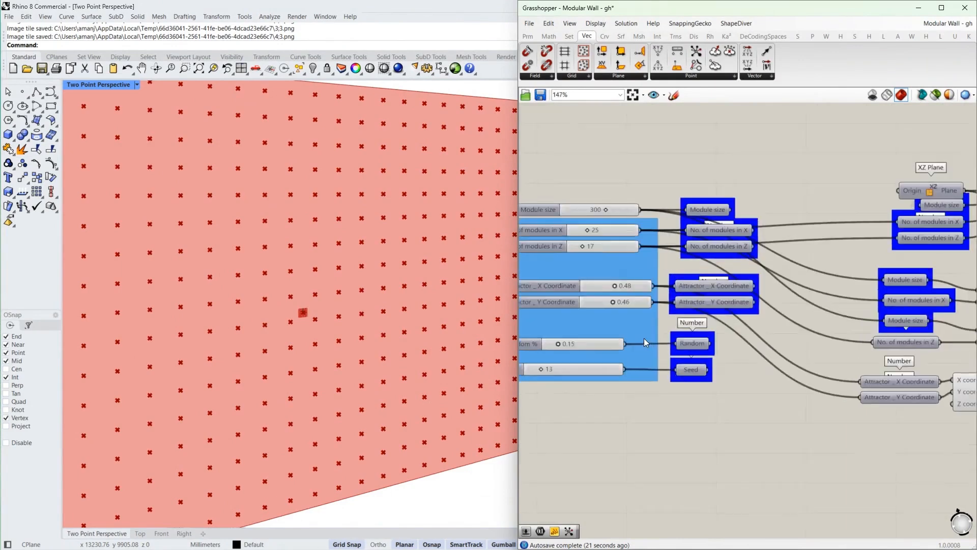
right_click_drag(740, 344, 755, 344)
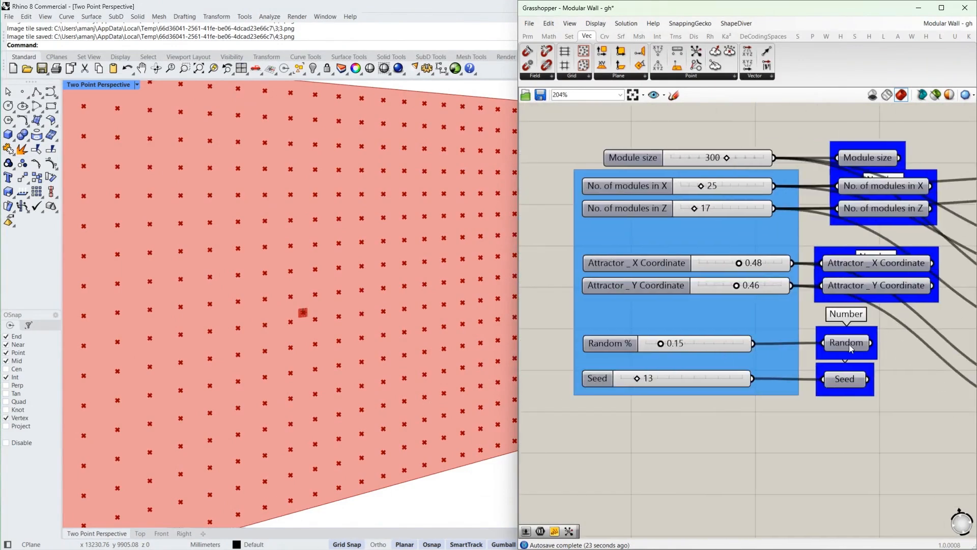
left_click(849, 344)
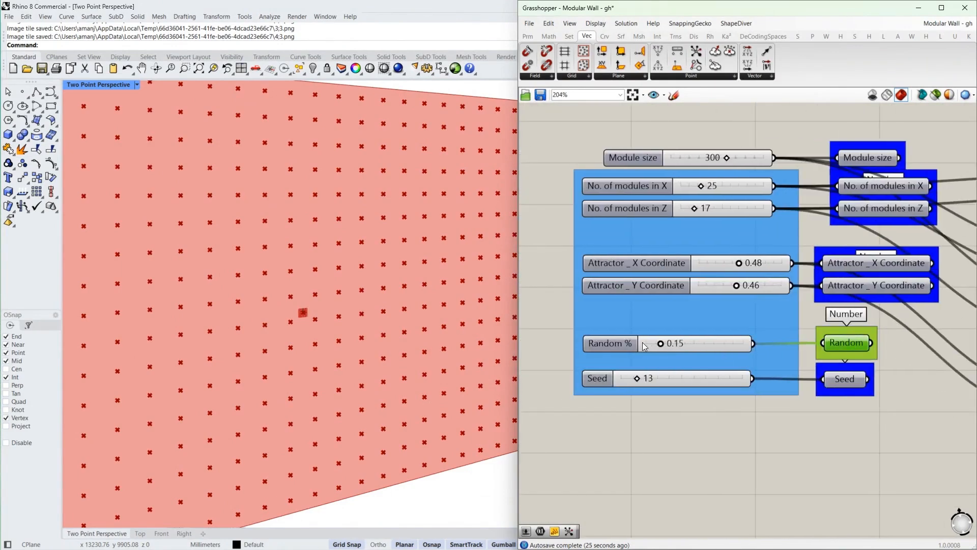
left_click_drag(833, 343, 906, 380, "alt")
right_click_drag(920, 371, 677, 365)
scroll(677, 365, "down", 6)
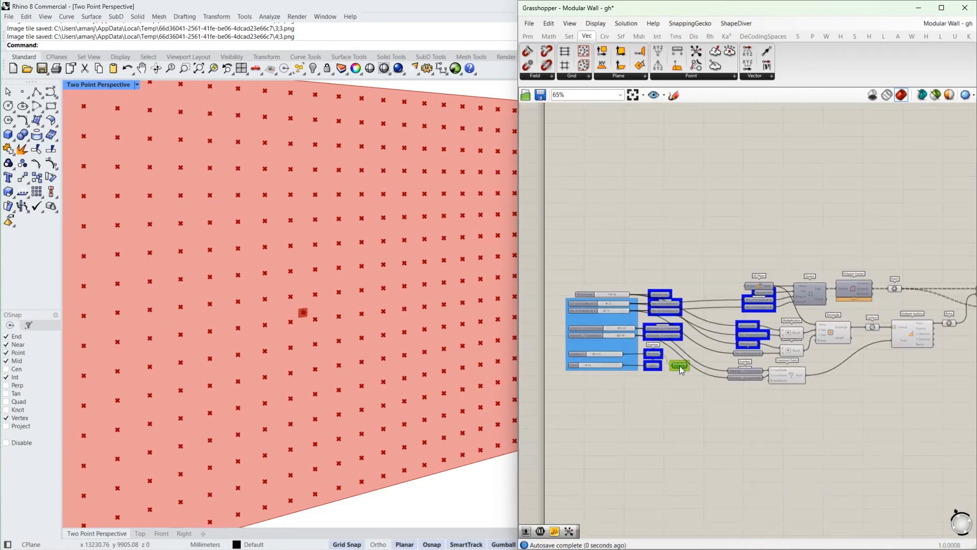
Step: Place the Random copy below the sorted Point parameter and connect it to Jitter's Jitter input
left_click_drag(680, 365, 941, 369)
right_click_drag(945, 363, 710, 417)
scroll(714, 413, "up", 3)
left_click_drag(716, 426, 939, 340)
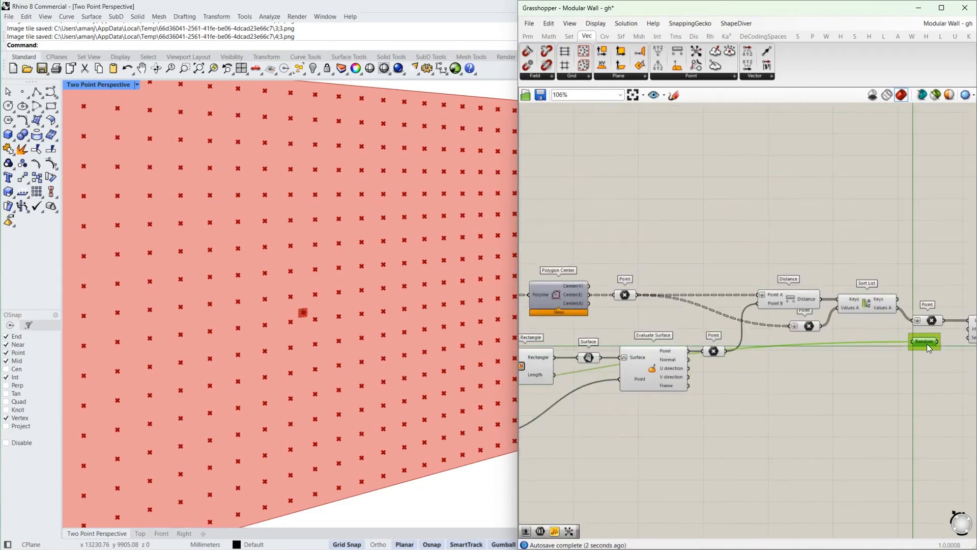
right_click_drag(939, 340, 736, 372)
scroll(737, 372, "up", 4)
left_click_drag(731, 375, 800, 346)
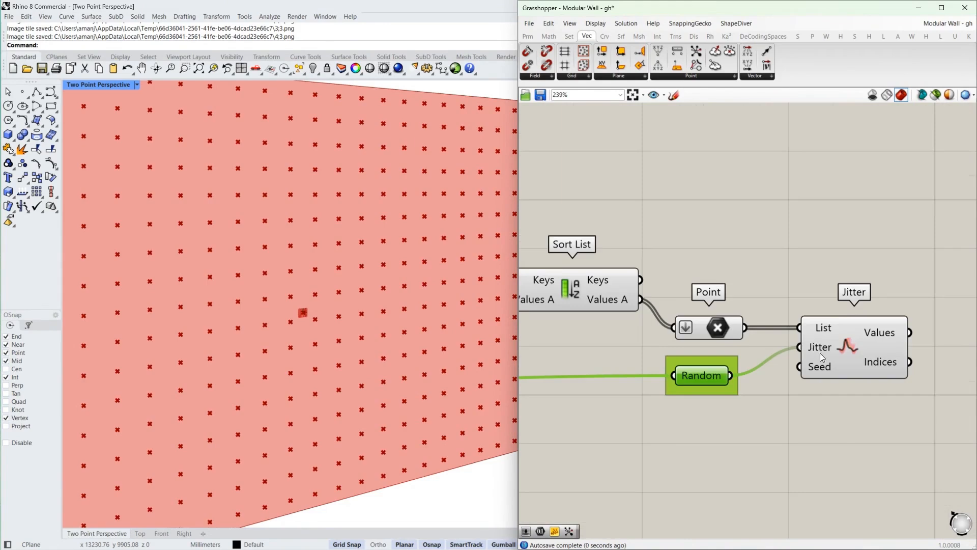
Step: Make a linked copy of the Seed number parameter just below the original
scroll(820, 352, "down", 6)
right_click_drag(585, 379, 615, 381)
scroll(613, 372, "up", 6)
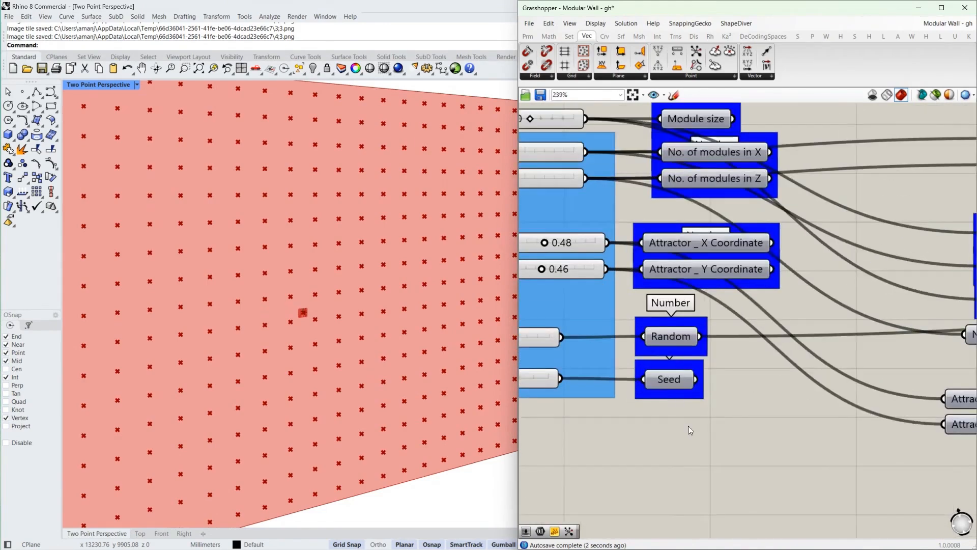
left_click(661, 377)
left_click_drag(661, 378, 703, 443, "alt")
scroll(656, 393, "down", 5)
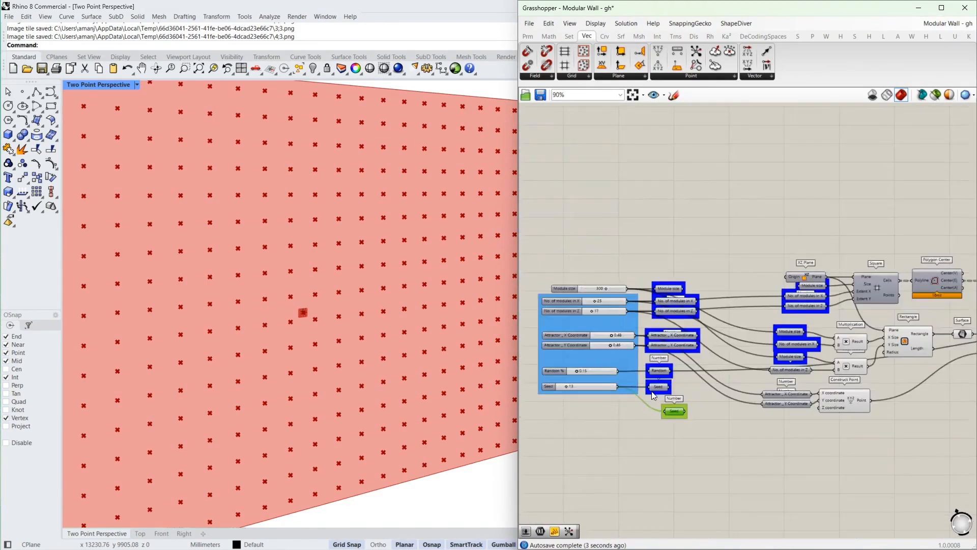
scroll(580, 389, "up", 5)
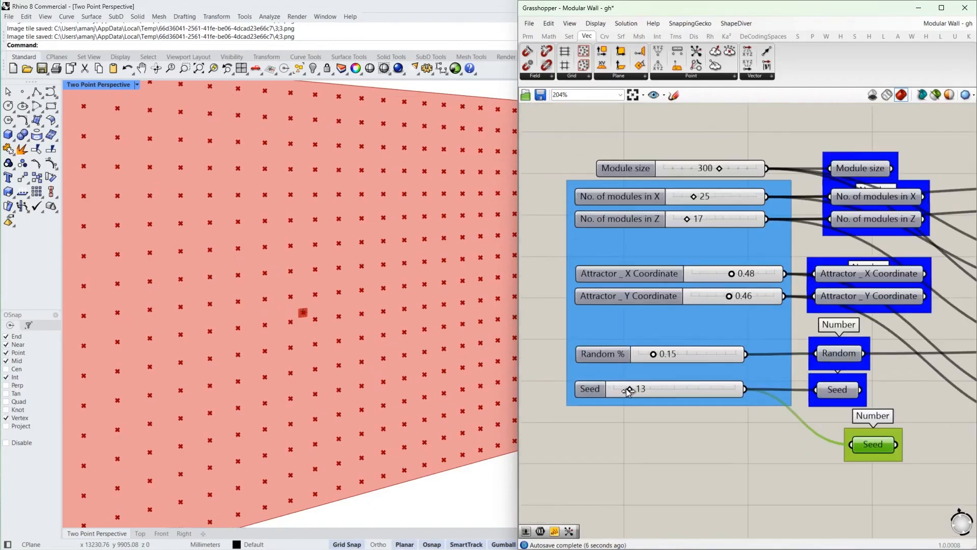
right_click_drag(839, 427, 546, 389)
scroll(546, 389, "down", 3)
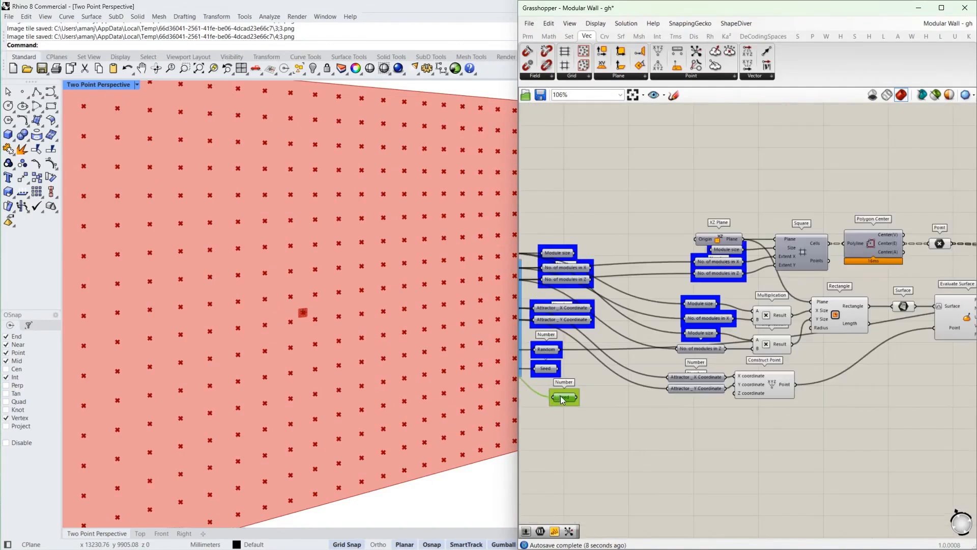
Step: Place the Seed copy below the Random copy and connect it to Jitter's Seed input
left_click_drag(559, 397, 949, 380)
right_click_drag(948, 380, 639, 420)
left_click_drag(640, 424, 926, 361)
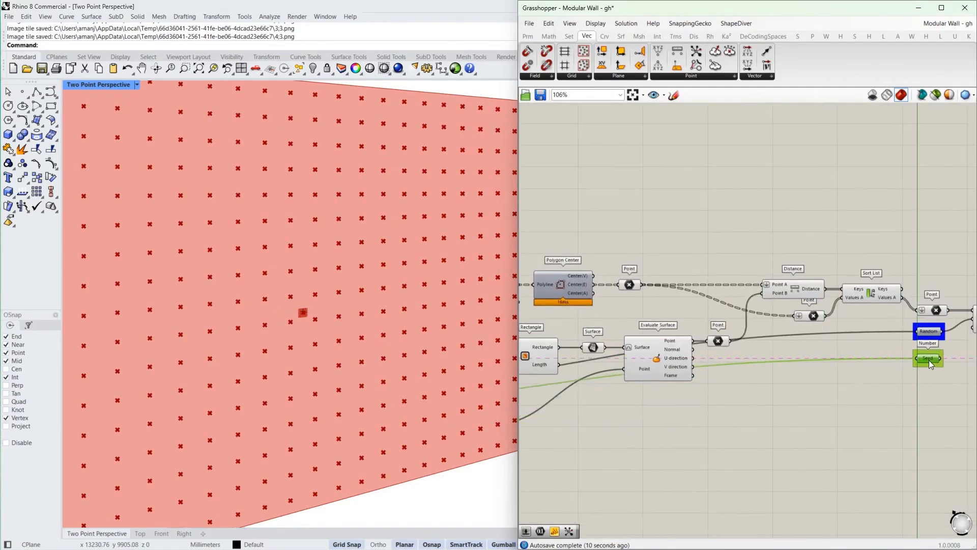
right_click_drag(926, 361, 685, 417)
scroll(726, 390, "up", 2)
scroll(726, 391, "up", 2)
left_click_drag(680, 435, 791, 358)
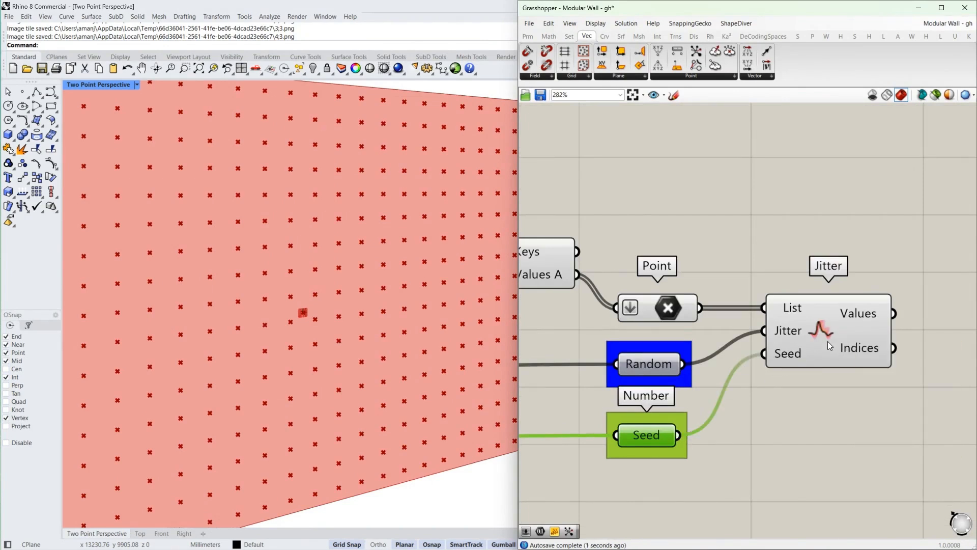
Step: Add a List Length component after Jitter and connect Jitter's Values output to its List input
scroll(827, 341, "down", 3)
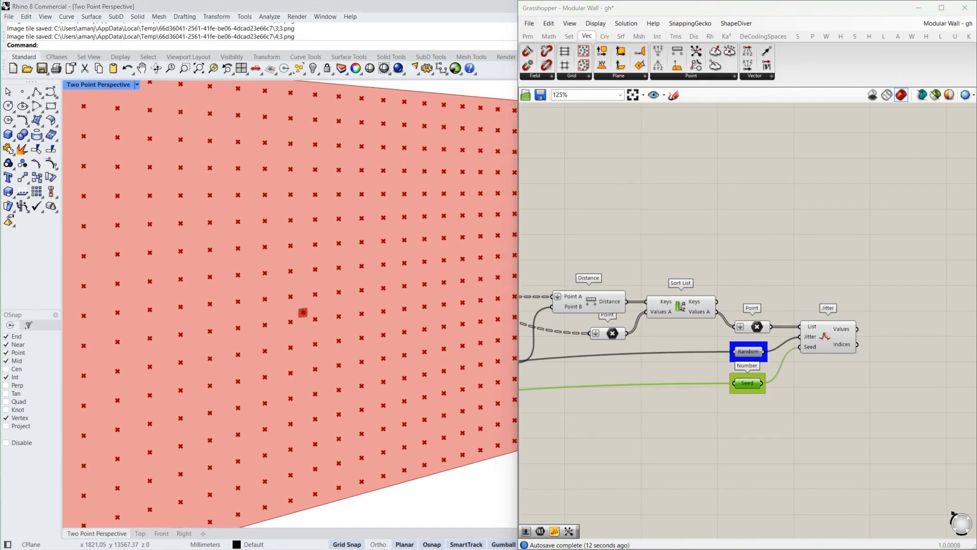
right_click_drag(868, 353, 683, 312)
scroll(642, 296, "up", 2)
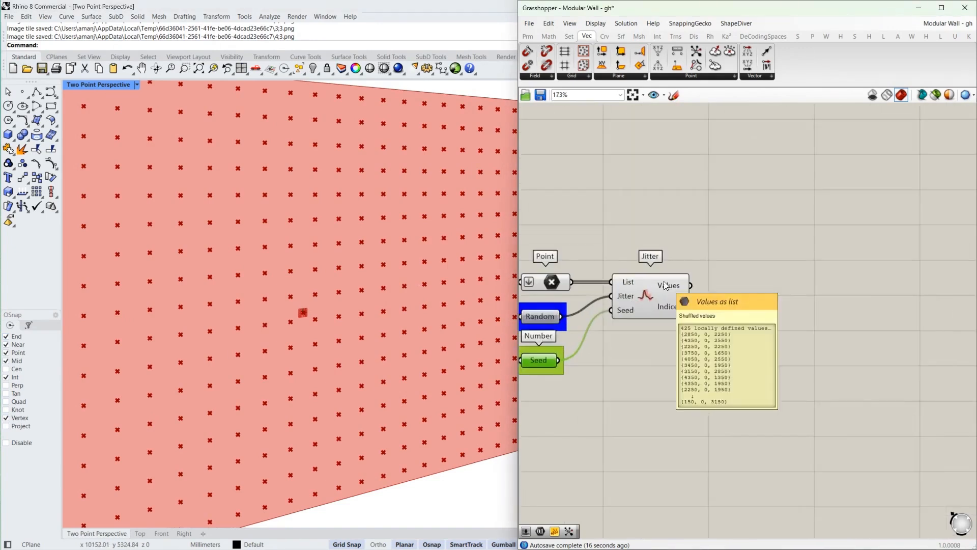
left_click(557, 283)
right_click_drag(644, 290, 794, 283)
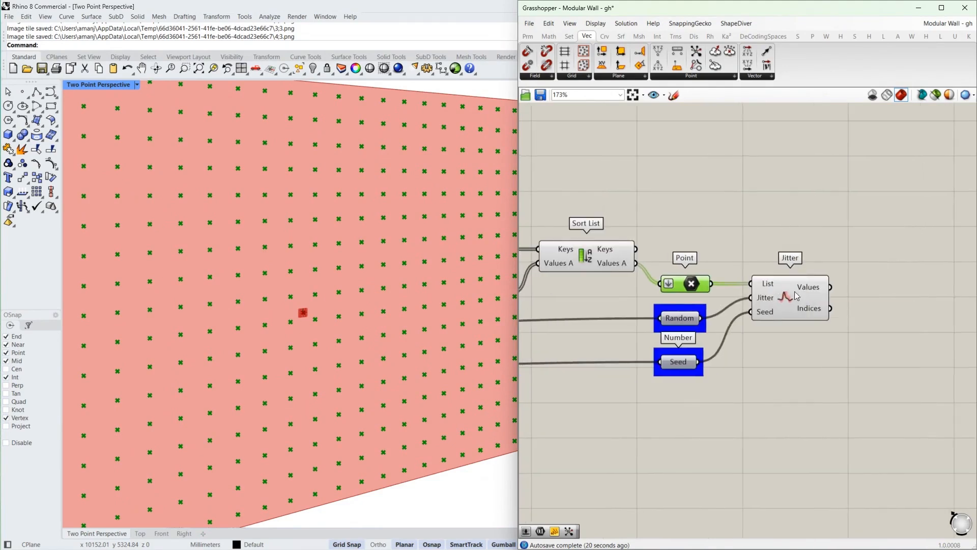
right_click_drag(849, 327, 759, 311)
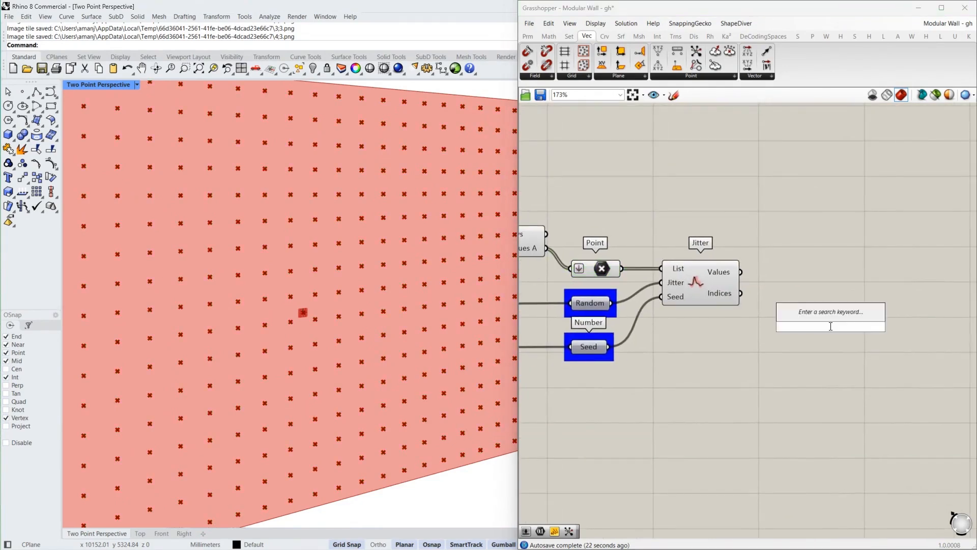
type("list length")
key("Return")
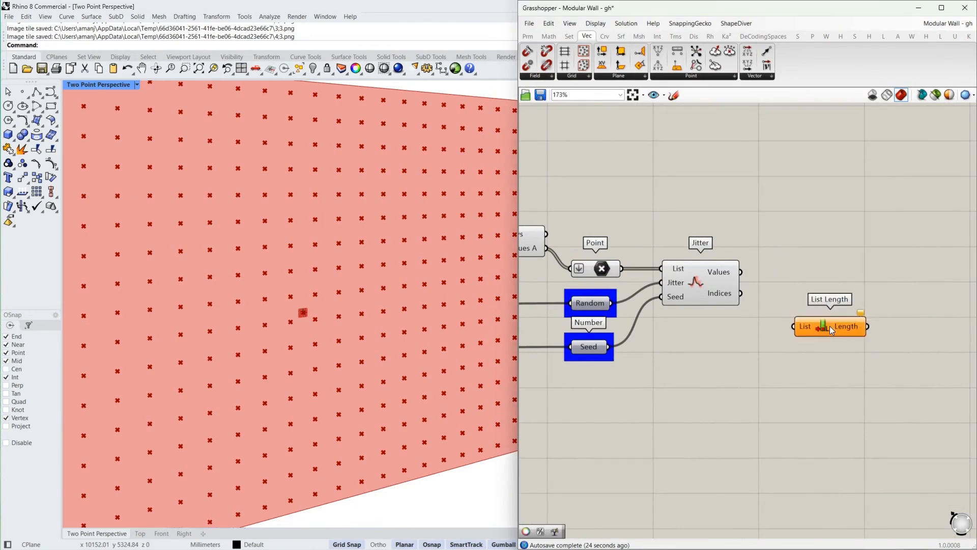
left_click_drag(736, 272, 794, 326)
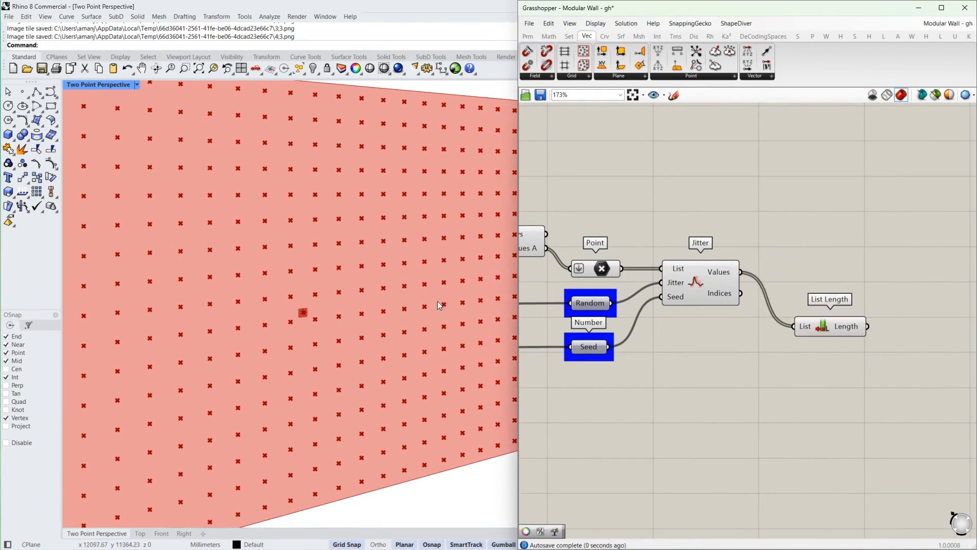
Step: Add a Division component after List Length and feed Length into its A input
scroll(390, 300, "down", 5)
scroll(390, 300, "up", 3)
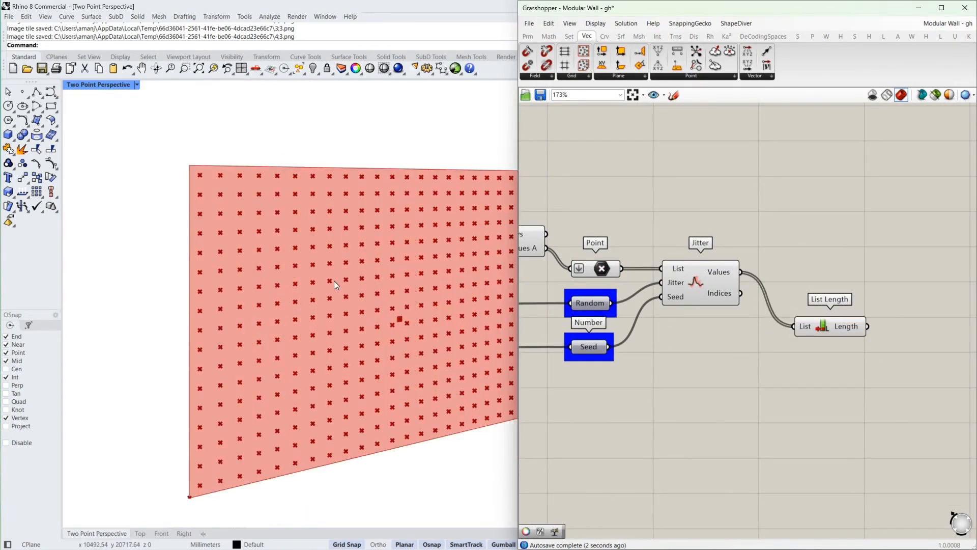
right_click_drag(822, 323, 701, 296)
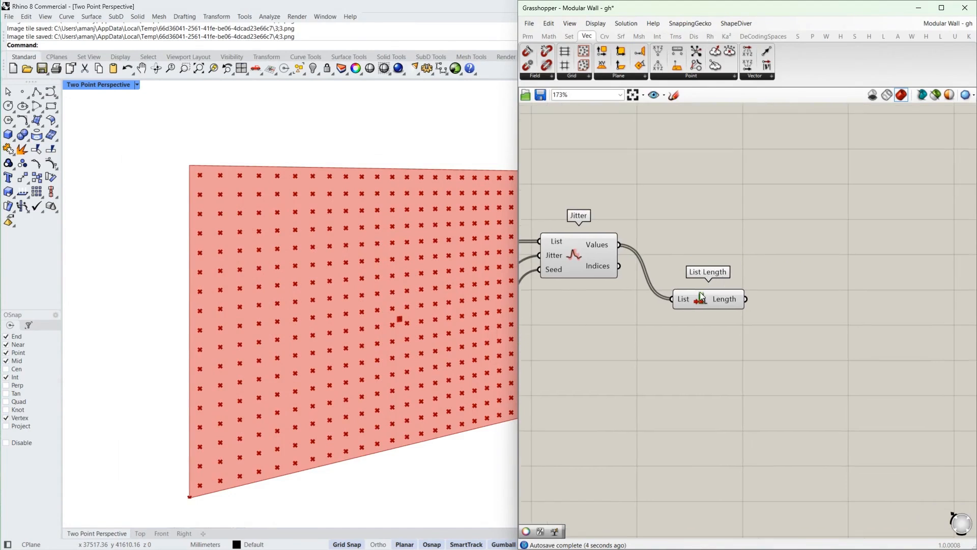
double_click(796, 309)
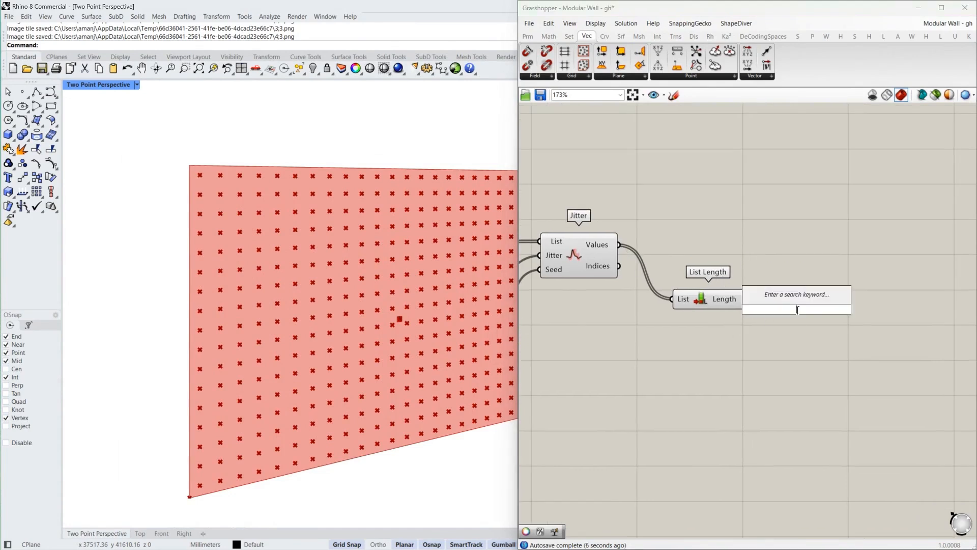
type("division")
key("Return")
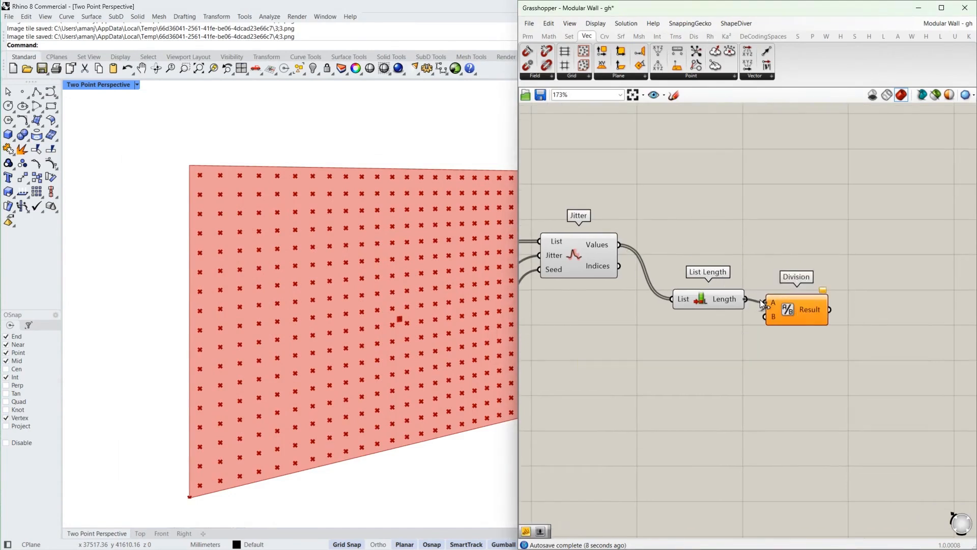
Step: Add a panel containing 6 below List Length and connect it to Division's B input
double_click(673, 359)
type("//6")
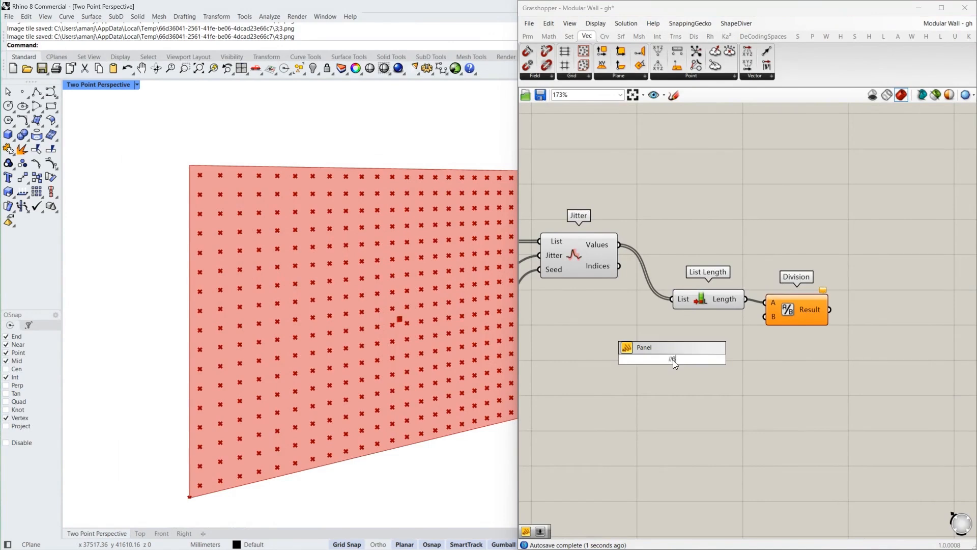
key("Return")
scroll(698, 355, "up", 3)
left_click_drag(678, 362, 808, 293)
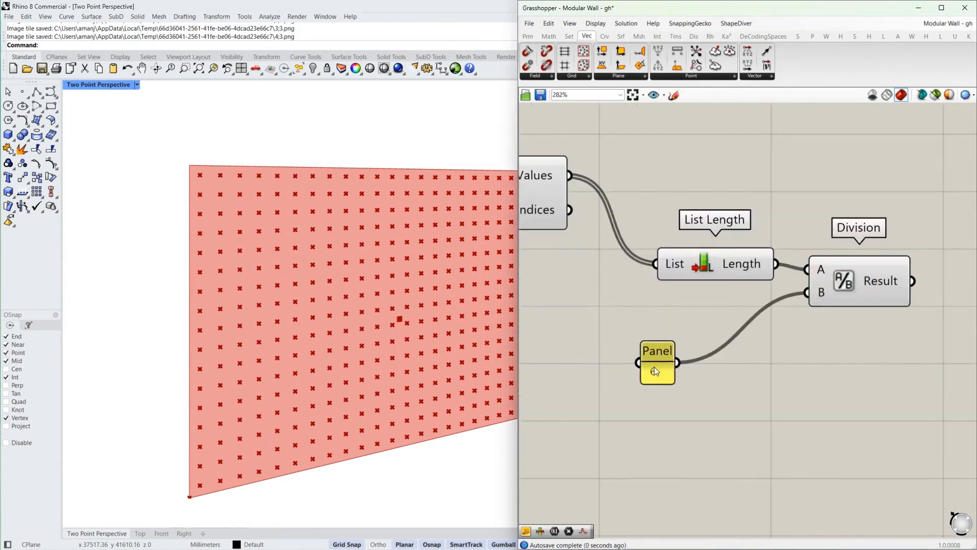
left_click_drag(658, 358, 678, 336)
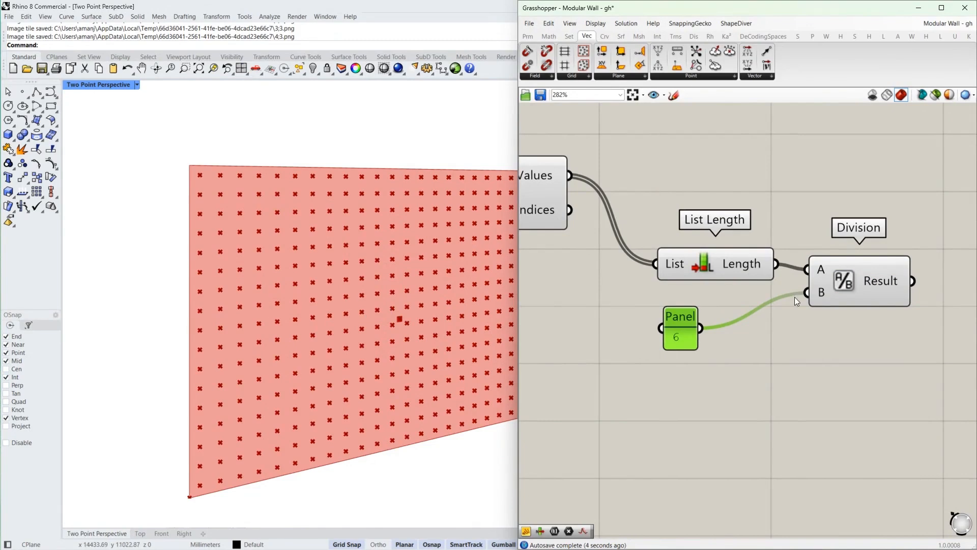
Step: Move Division up slightly so its A input lines up with List Length's output
scroll(397, 305, "down", 3)
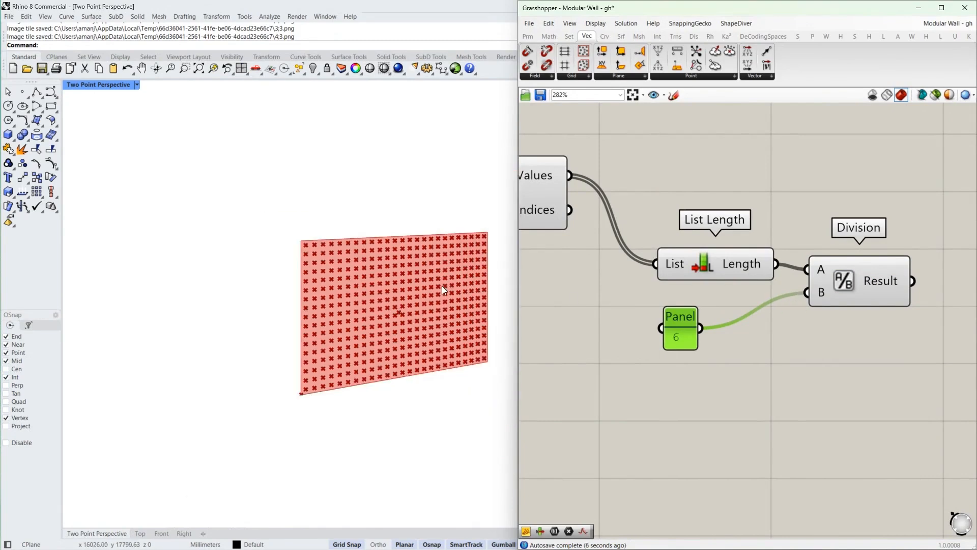
scroll(400, 312, "up", 2)
scroll(410, 336, "up", 3)
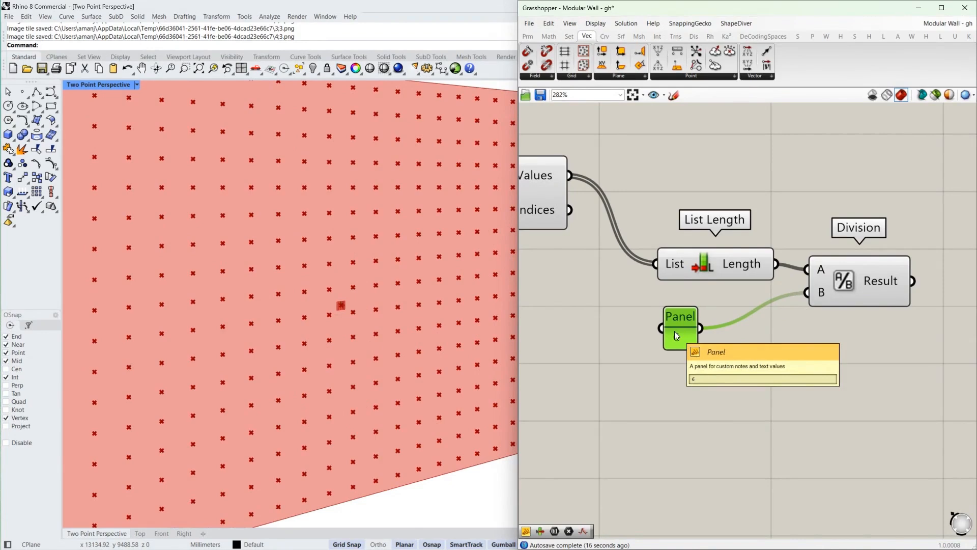
scroll(674, 331, "down", 6)
scroll(763, 320, "up", 6)
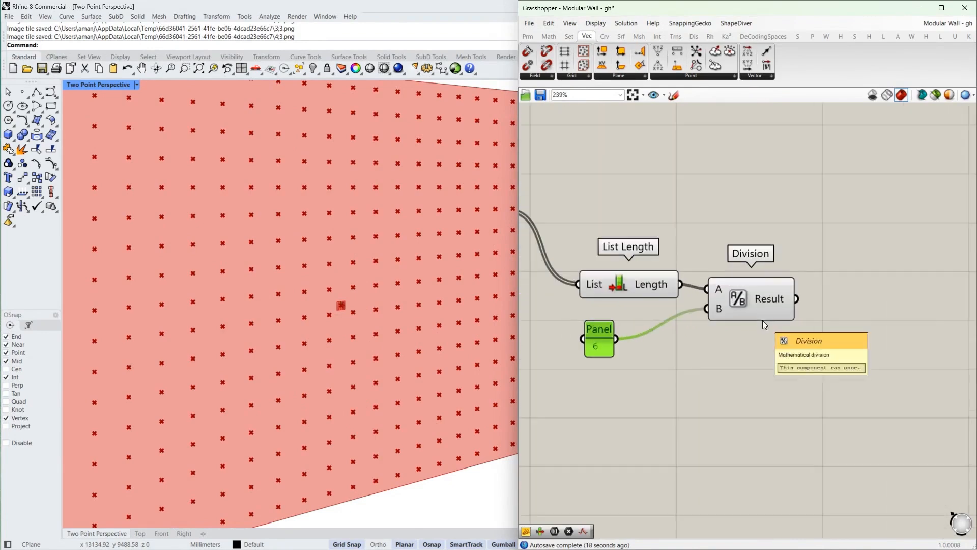
left_click_drag(763, 316, 752, 298)
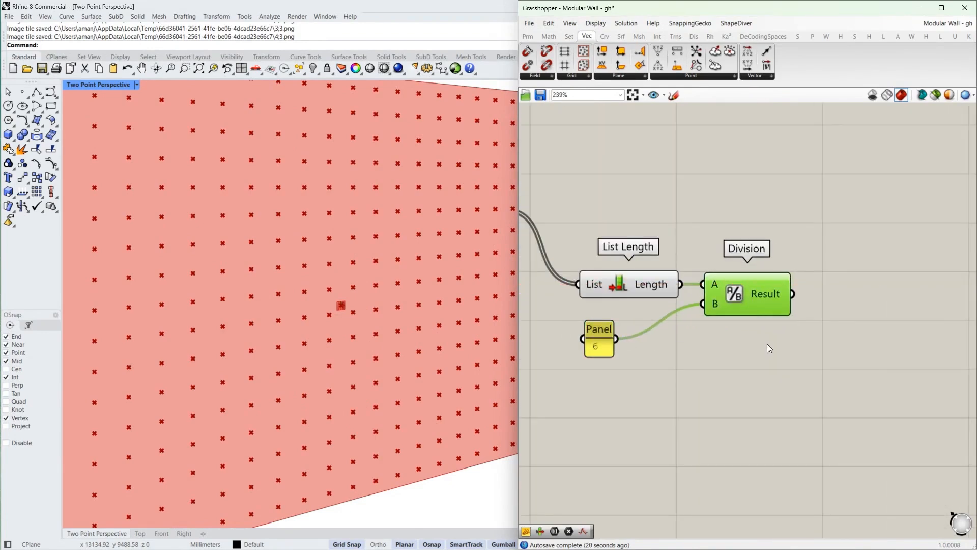
Step: Add a Round component to the right of Division and connect Division's Result to its Number input
right_click_drag(846, 311, 814, 309)
double_click(815, 310)
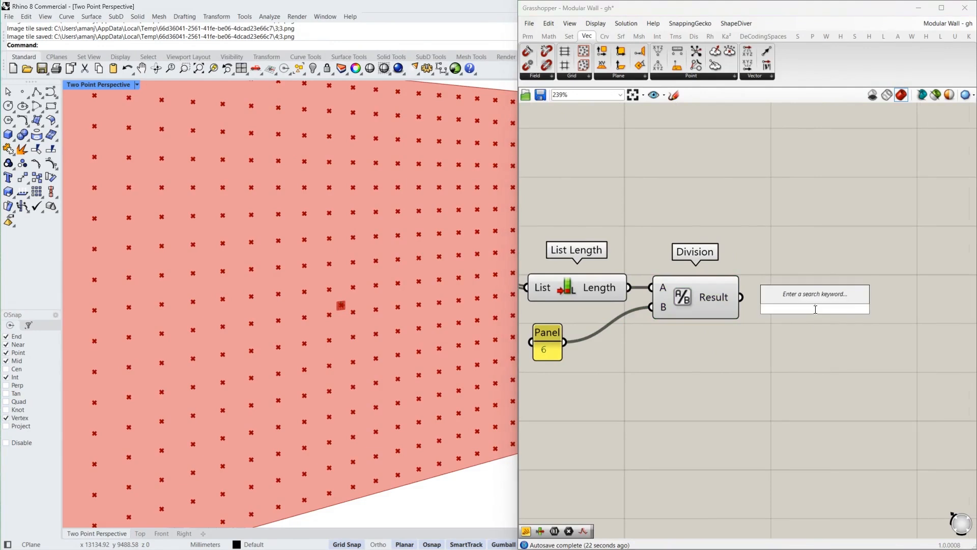
type("round")
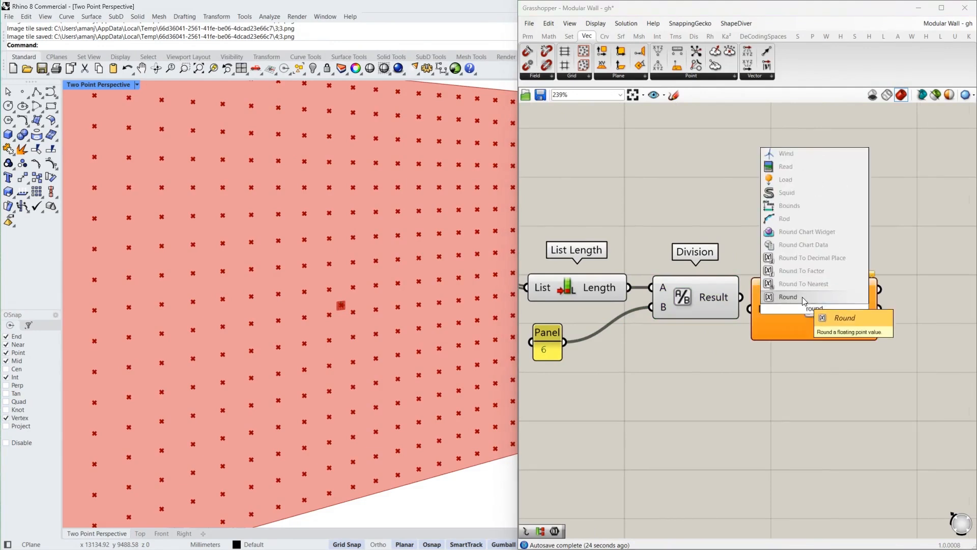
left_click(802, 297)
left_click_drag(741, 297, 763, 310)
right_click_drag(798, 309, 705, 326)
left_click_drag(706, 325, 742, 336)
mouse_move(619, 316)
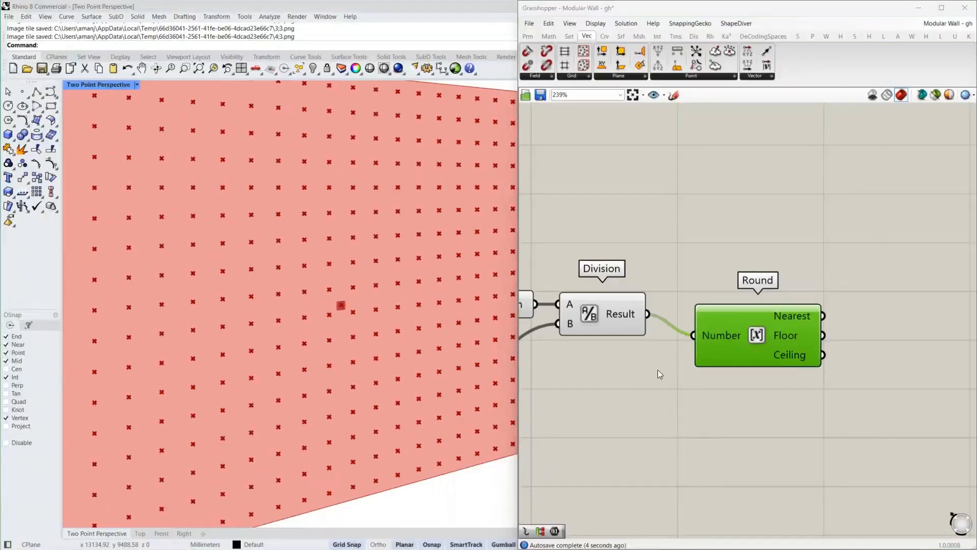
Step: Add a Number parameter to the right of Round and connect Round's Ceiling output to it
right_click_drag(911, 360, 828, 363)
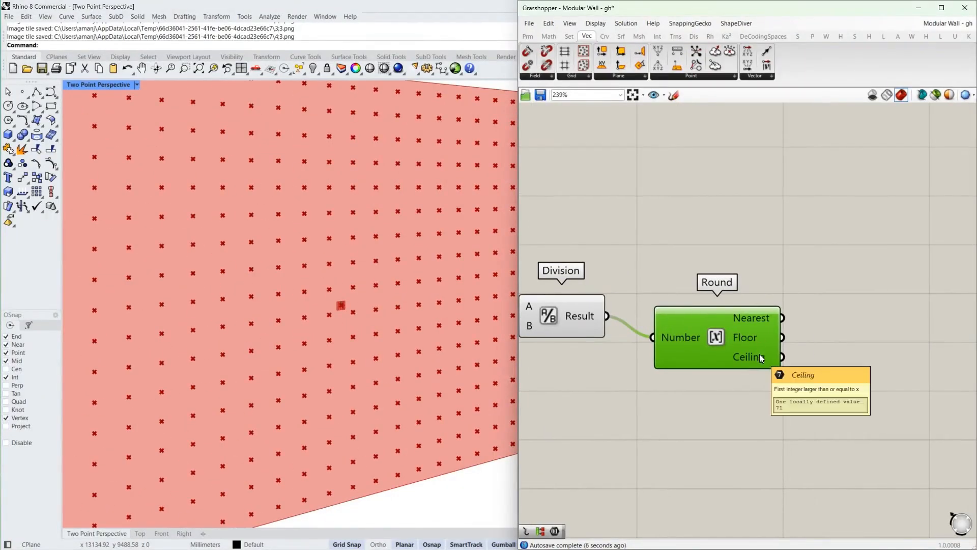
double_click(835, 353)
type("number")
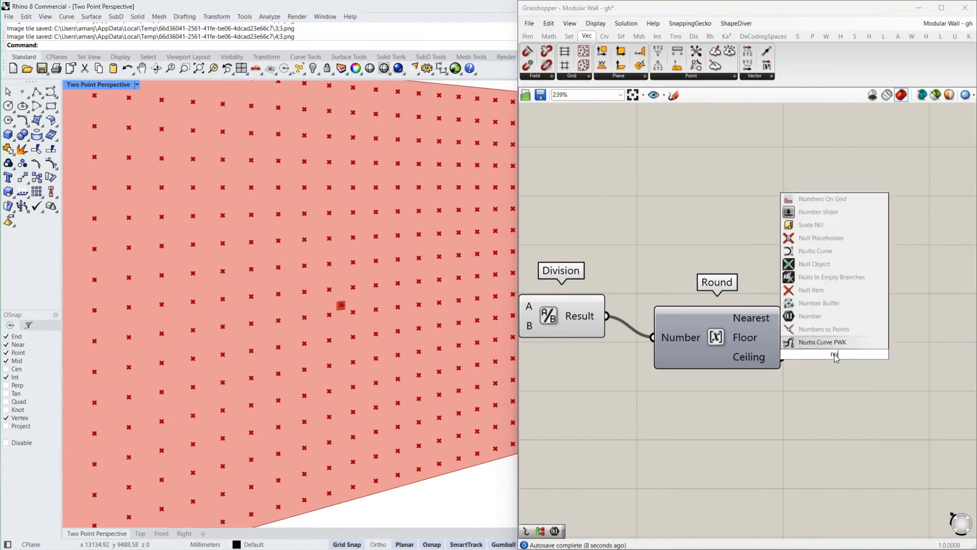
left_click(792, 342)
left_click_drag(784, 357, 809, 355)
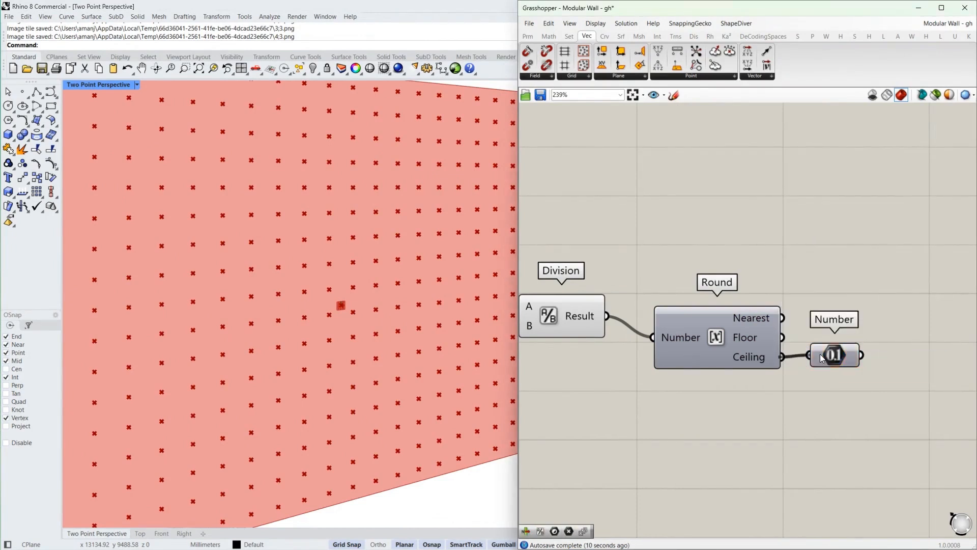
Step: Add a Partition List component, feeding Jitter's Values into its List input and the Number parameter into Size
scroll(829, 353, "down", 4)
double_click(844, 310)
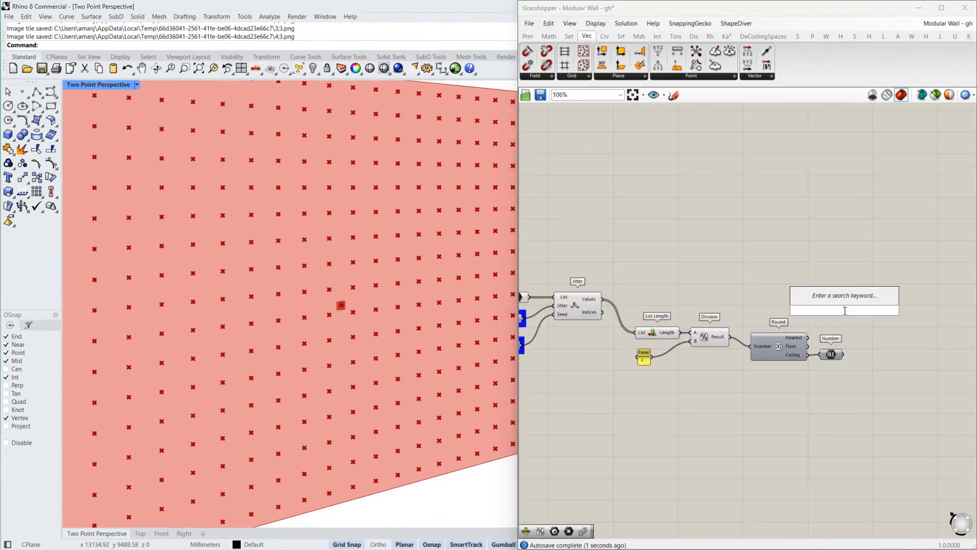
type("partition")
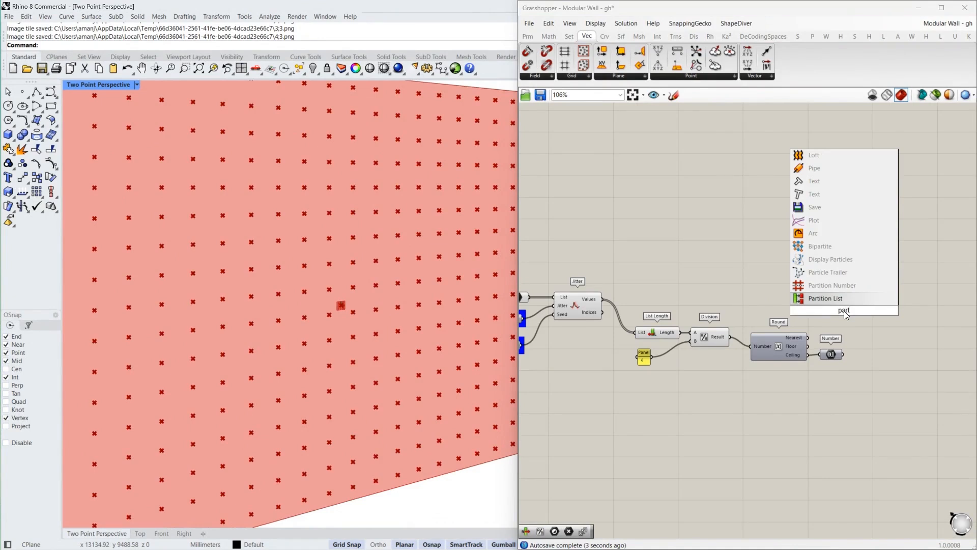
key("Return")
left_click_drag(597, 298, 889, 304)
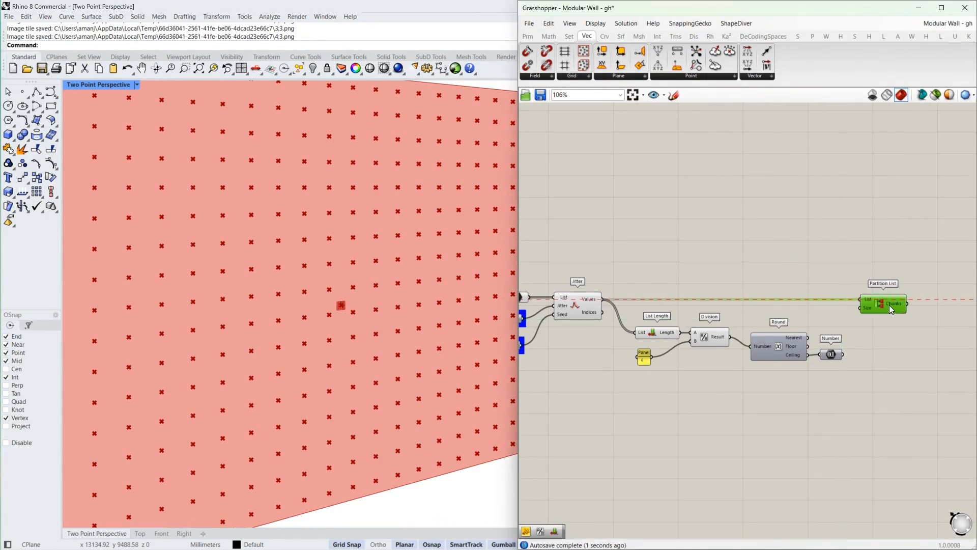
right_click_drag(890, 305, 839, 309)
left_click_drag(792, 358, 810, 312)
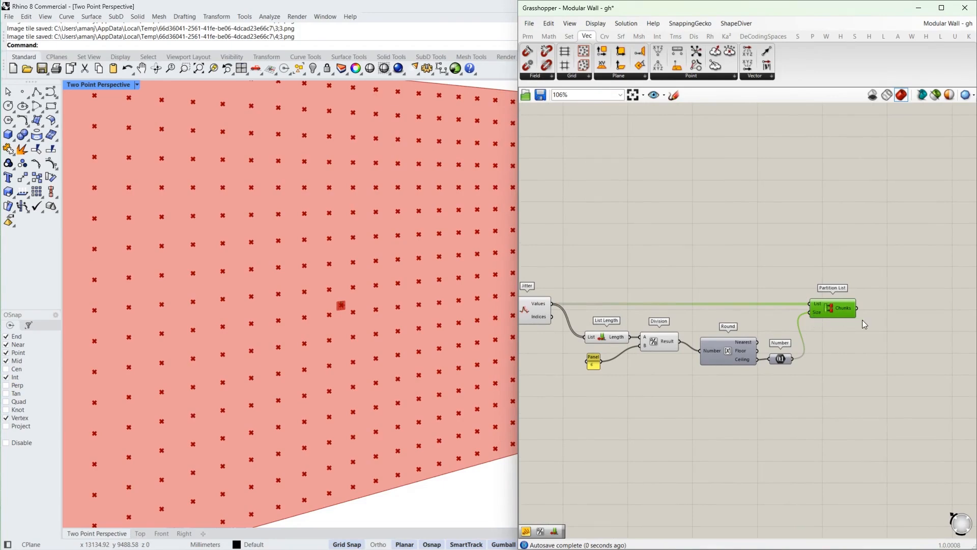
Step: Examine the branch structure and item counts of Partition List's Chunks output
scroll(849, 309, "up", 3)
mouse_move(850, 309)
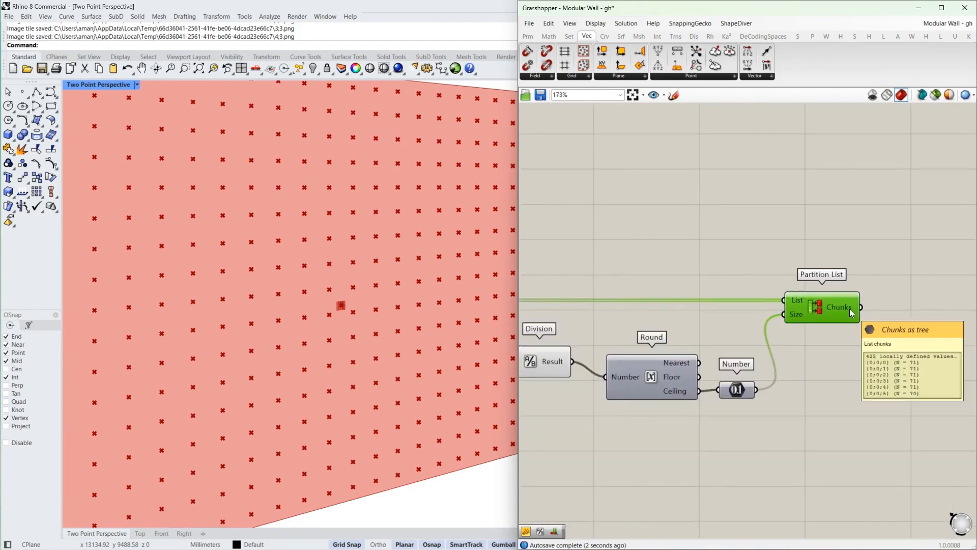
right_click_drag(850, 308, 747, 306)
scroll(747, 307, "up", 1)
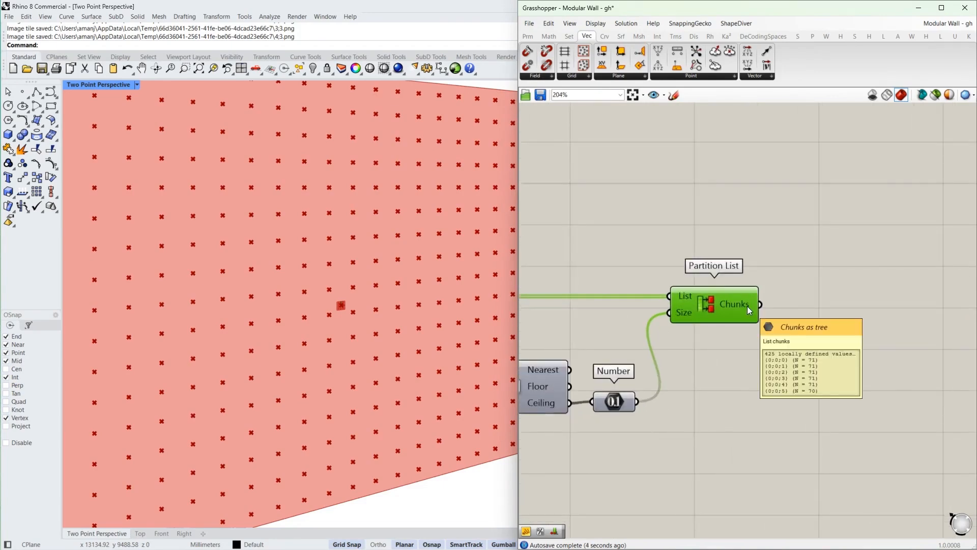
key("ctrl+1")
left_click(747, 306)
left_click_drag(900, 410, 901, 456)
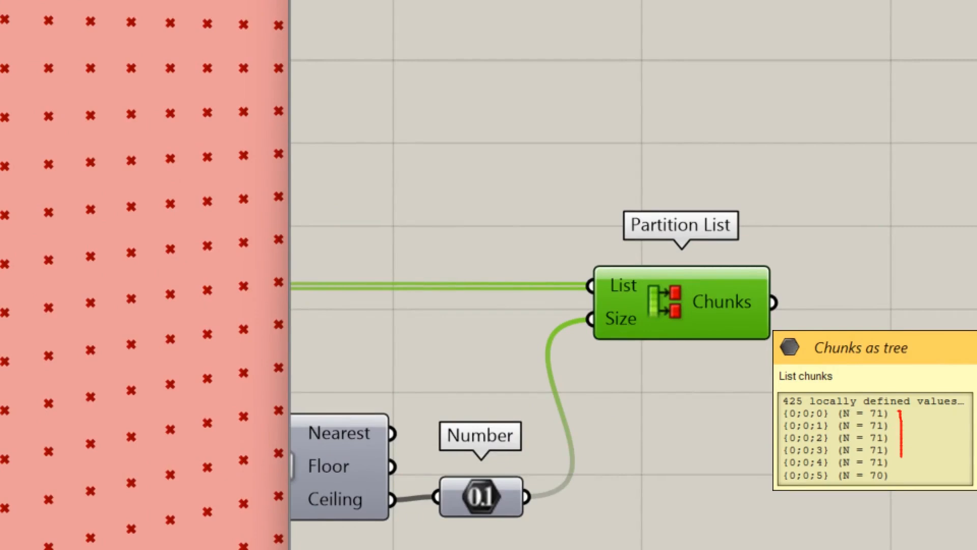
key("Escape")
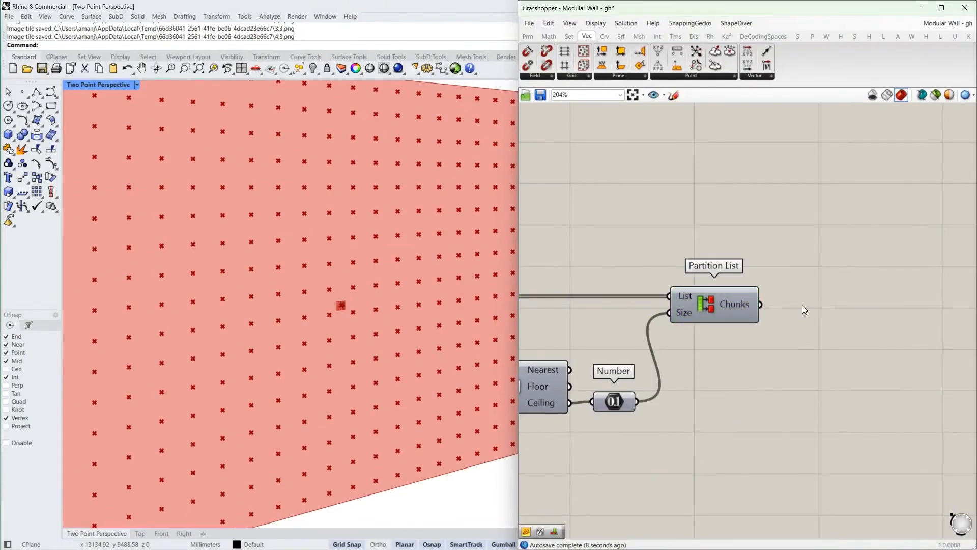
Step: Add a Point parameter to the right of Partition List and connect Chunks to it
double_click(802, 304)
type("point")
key("Return")
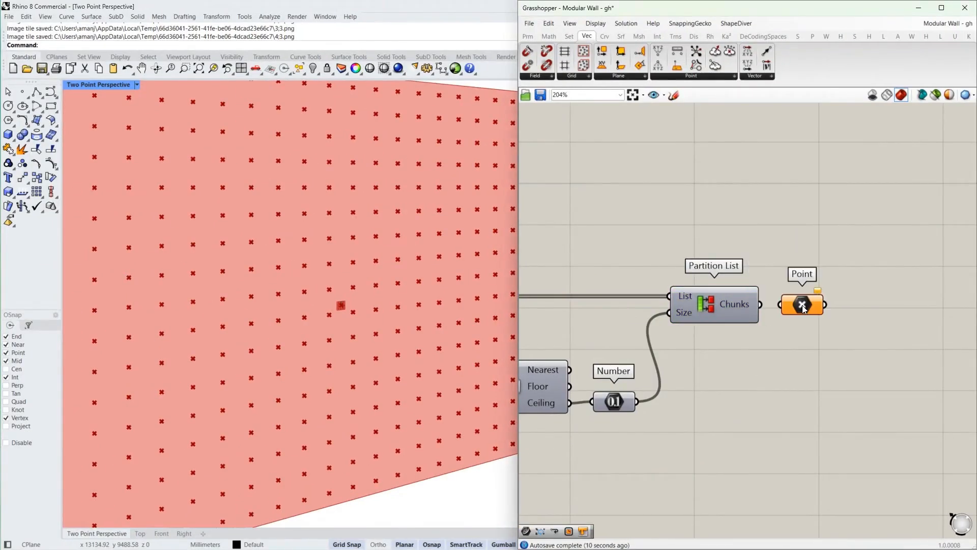
left_click_drag(787, 304, 760, 303)
mouse_move(810, 306)
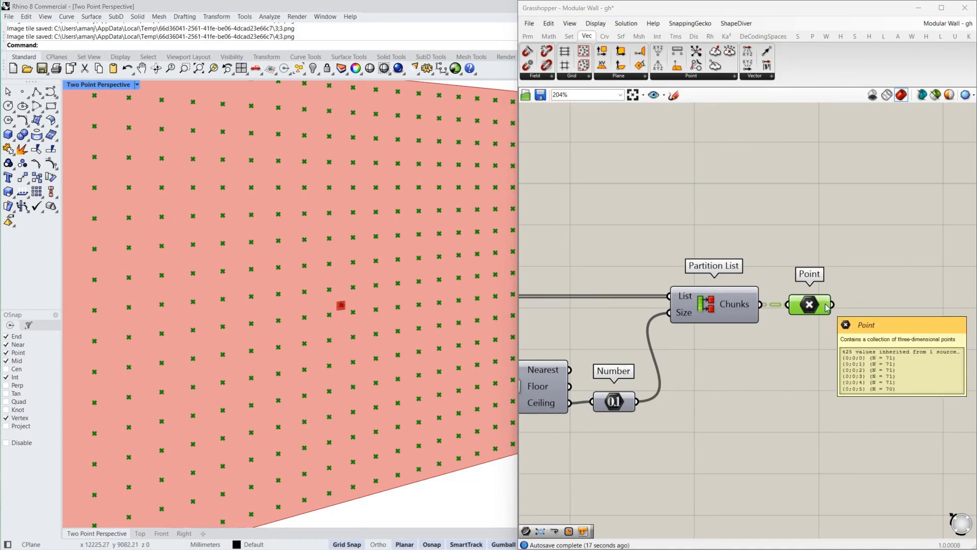
Step: Place a second Point parameter further along the canvas and feed it from the Point parameter after Partition List
scroll(826, 307, "down", 5)
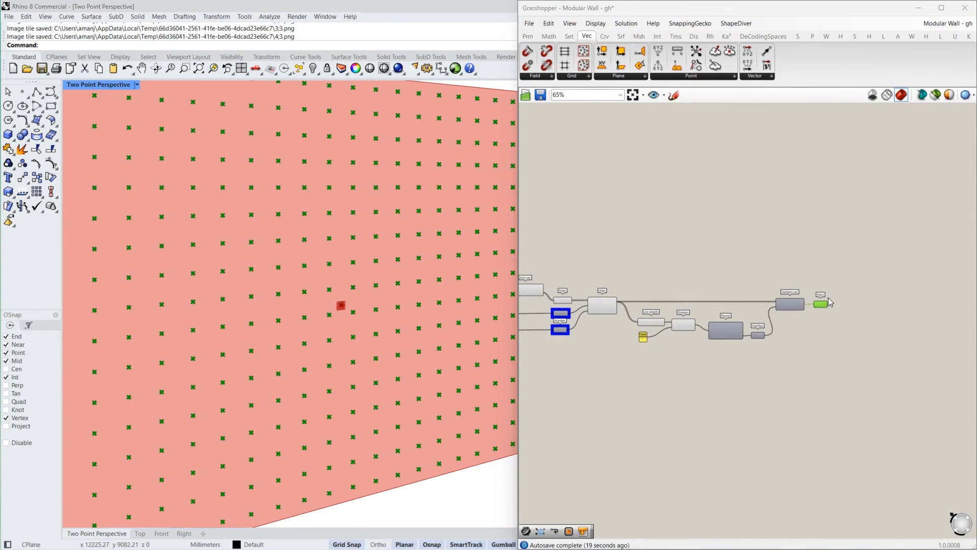
right_click_drag(884, 296, 838, 296)
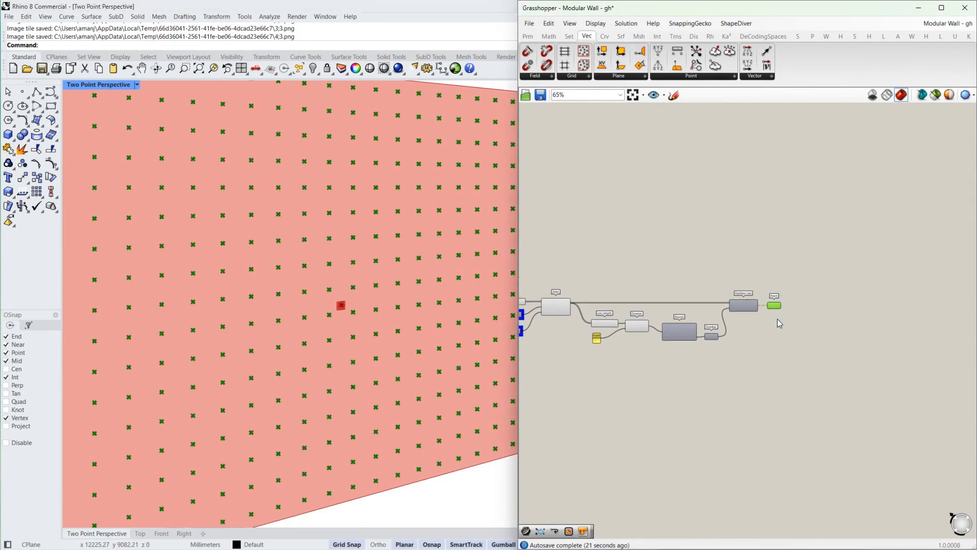
left_click_drag(776, 307, 830, 308, "alt")
scroll(848, 308, "up", 1)
right_click_drag(854, 307, 684, 308)
scroll(667, 308, "up", 5)
left_click_drag(646, 305, 683, 300)
double_click(770, 288)
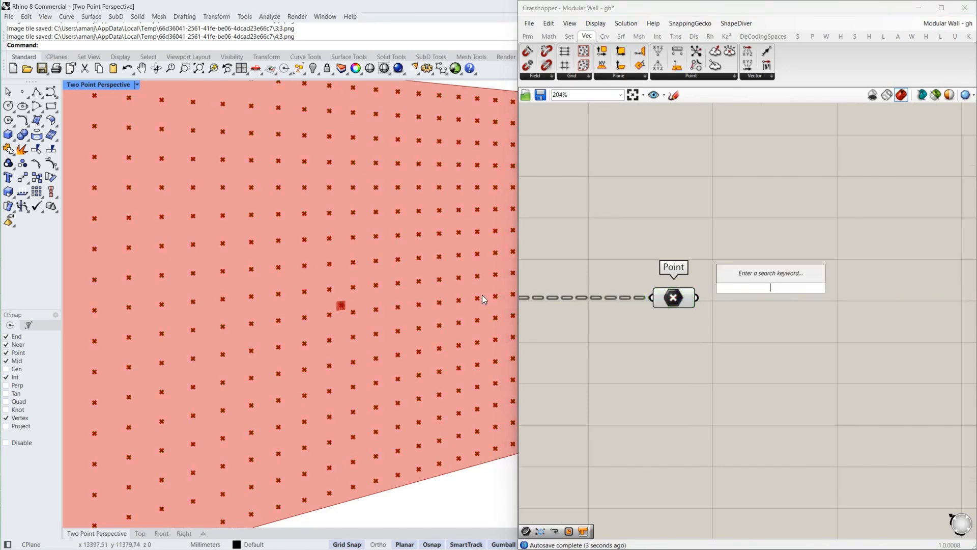
scroll(468, 305, "down", 5)
scroll(350, 365, "up", 3)
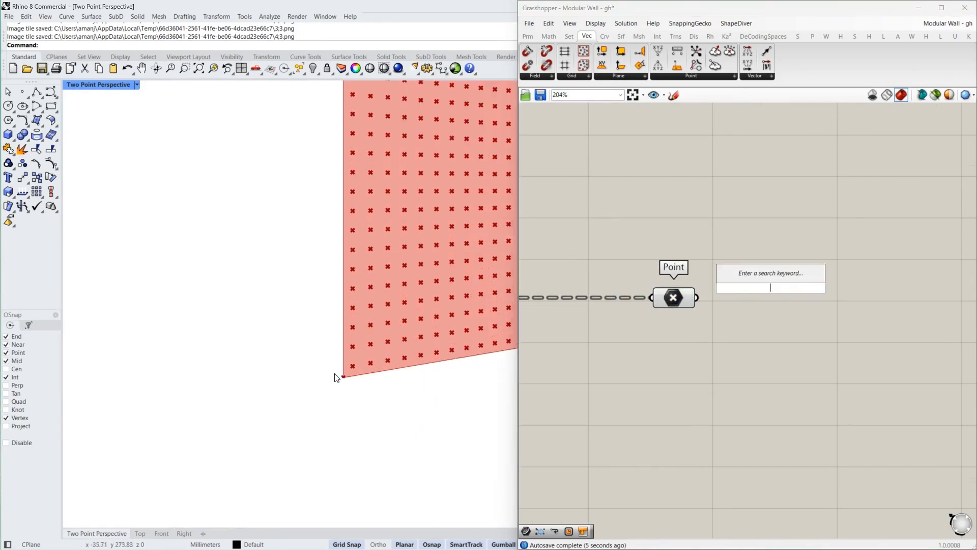
scroll(350, 366, "down", 4)
scroll(410, 326, "up", 3)
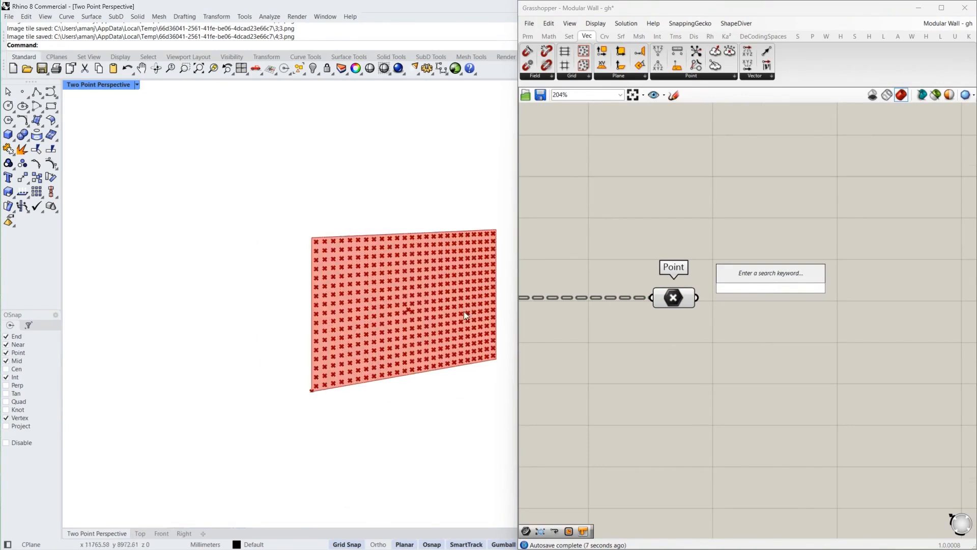
left_click(676, 298)
double_click(743, 298)
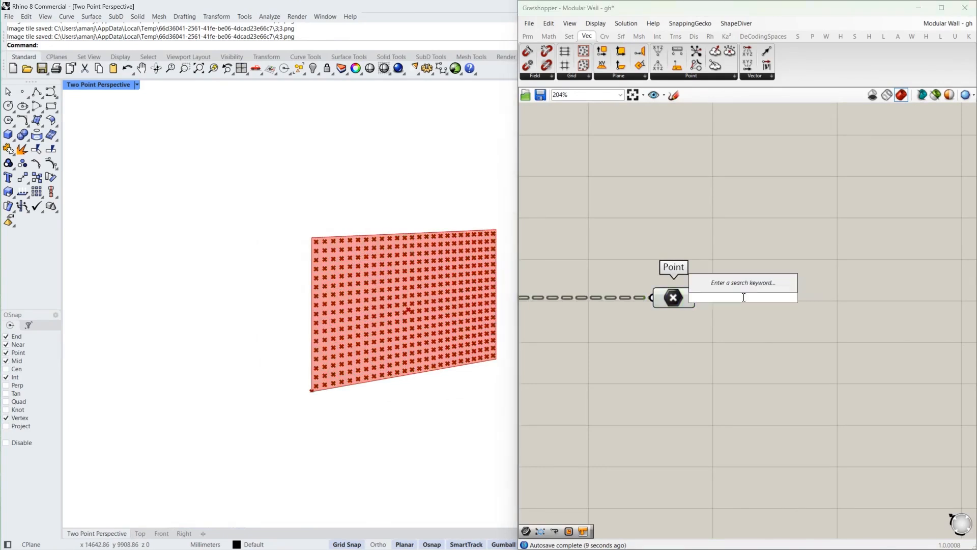
key("Escape")
Step: Add a Center Box component in the empty canvas area above the XZ Plane component
scroll(704, 311, "down", 10)
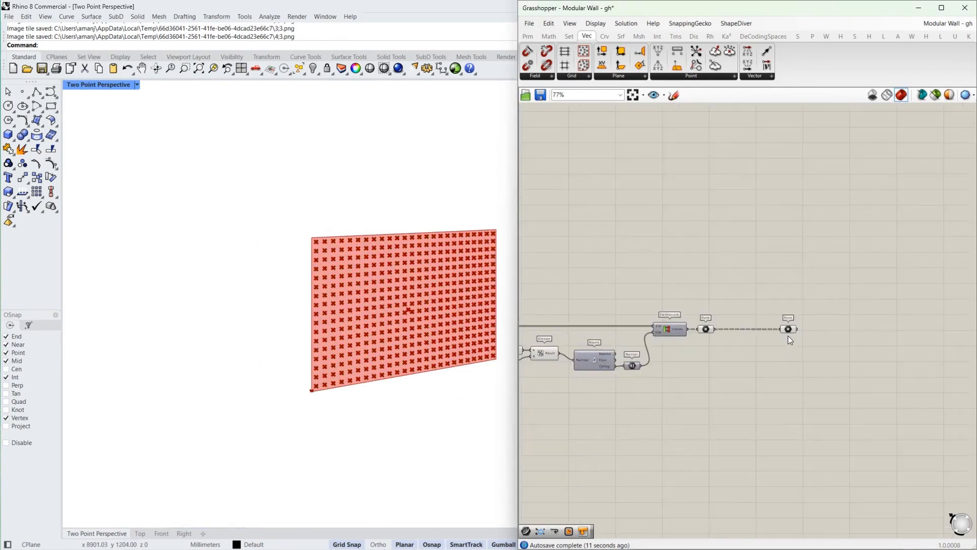
scroll(719, 330, "up", 8)
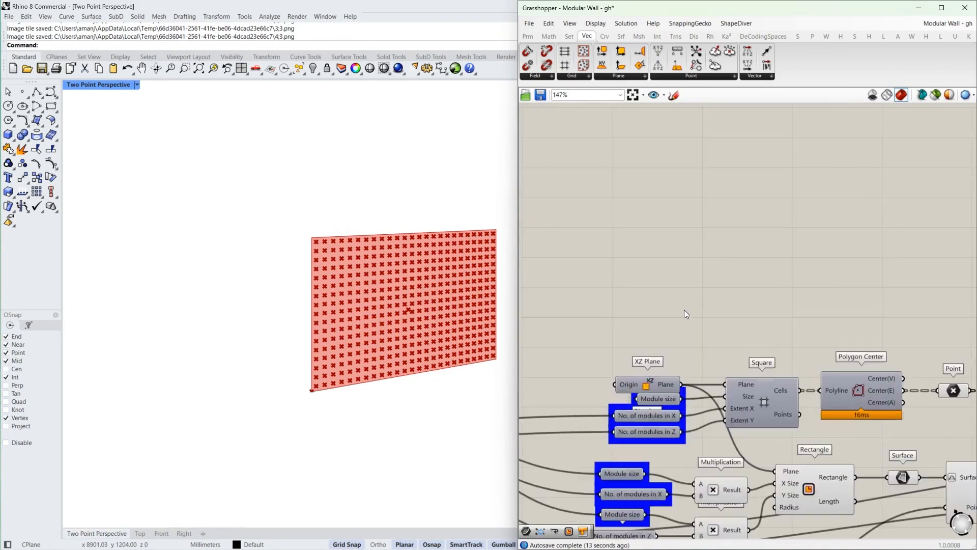
double_click(670, 306)
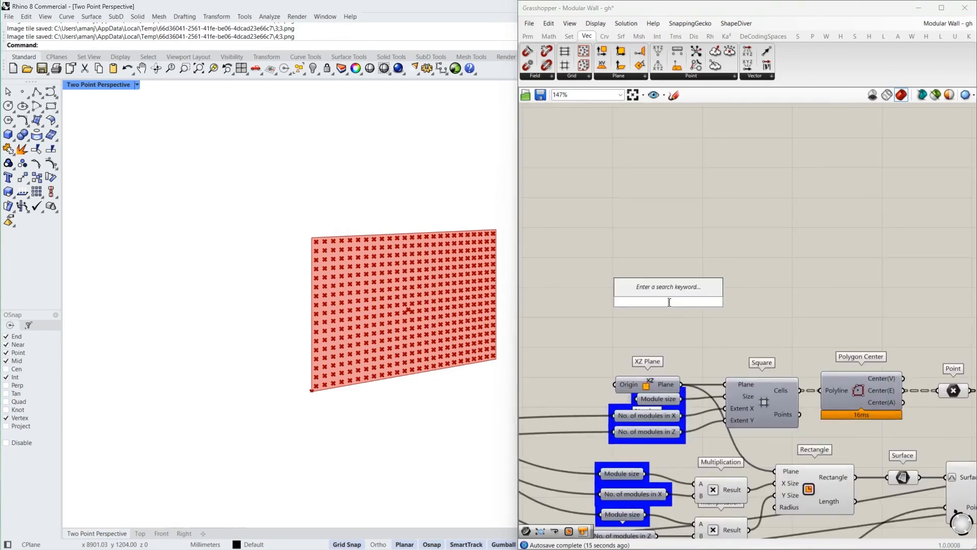
type("cur")
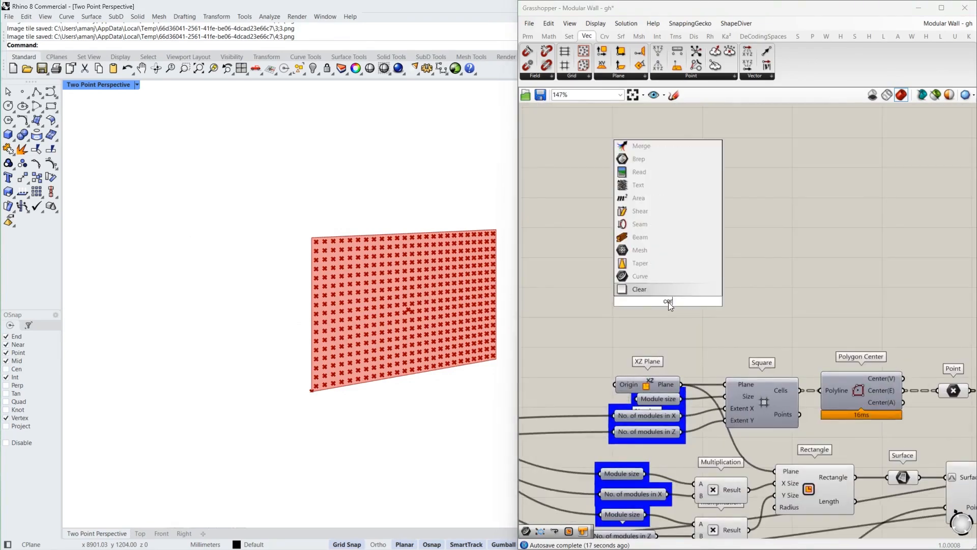
key("BackSpace")
key("BackSpace")
key("BackSpace")
type("boc center")
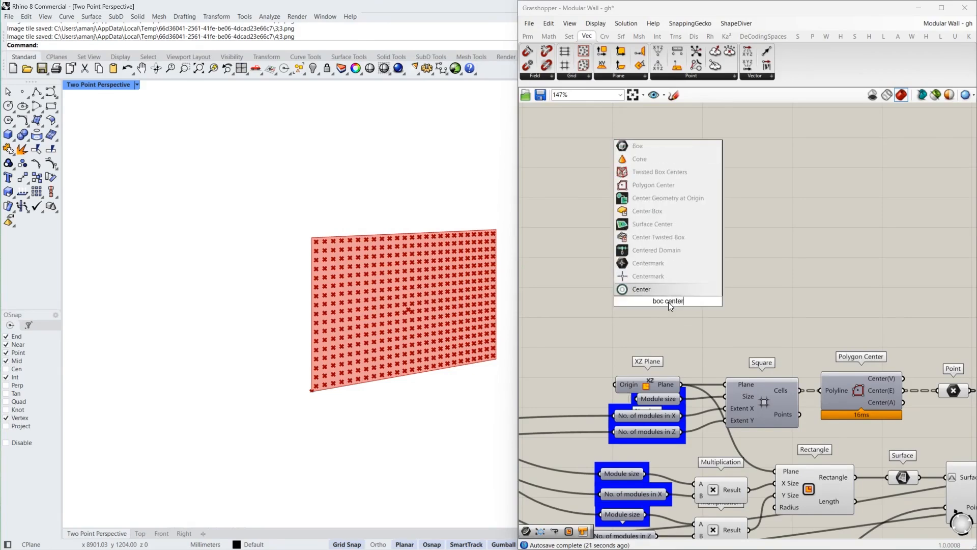
left_click(659, 213)
scroll(759, 274, "down", 2)
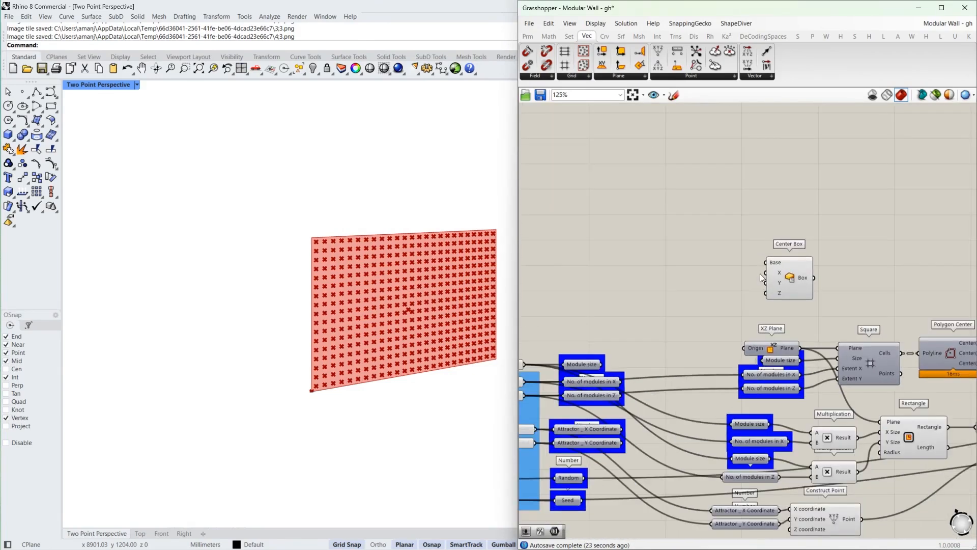
Step: Copy the Module size parameter near Center Box and feed it into the A input of a new Division component
right_click_drag(619, 341, 650, 332)
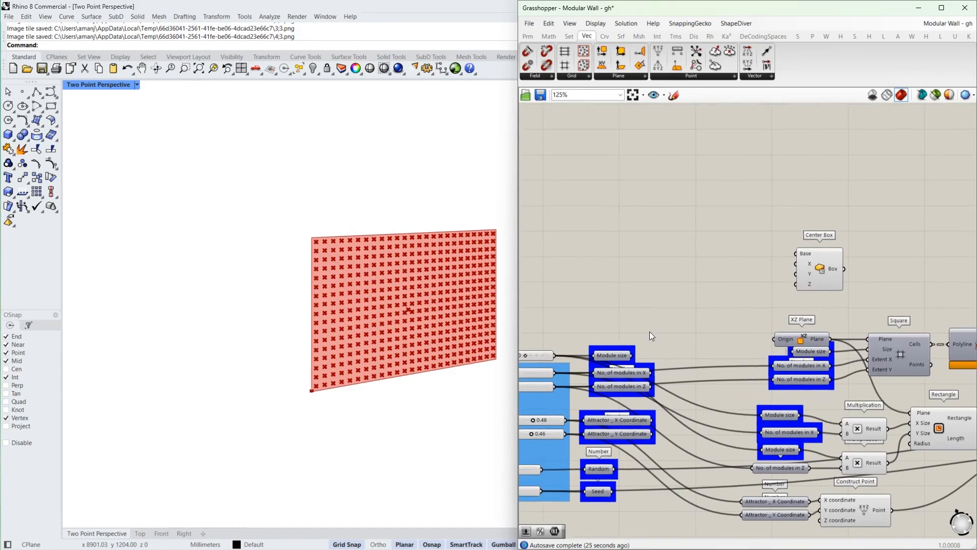
left_click(616, 355)
left_click_drag(618, 357, 827, 273, "alt")
scroll(826, 273, "up", 4)
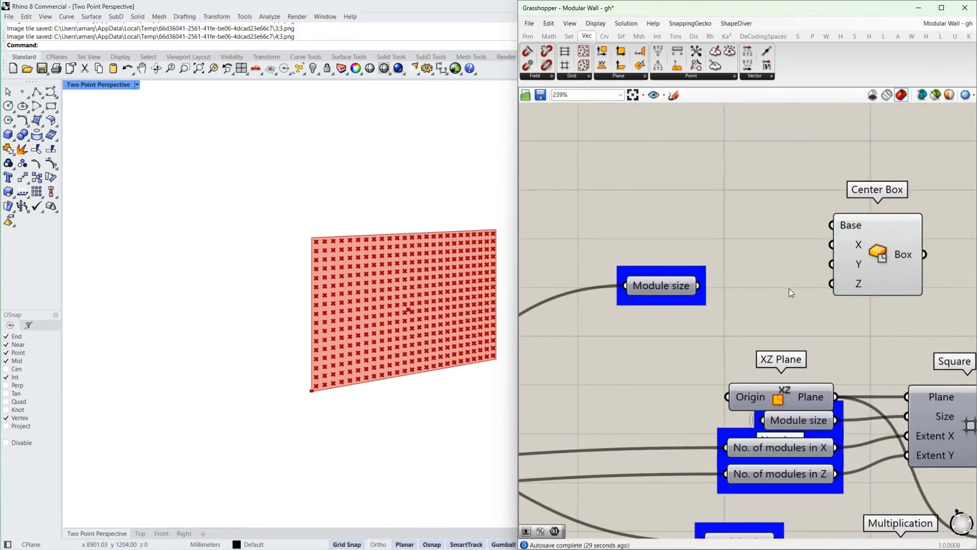
double_click(788, 288)
type("/")
key("Return")
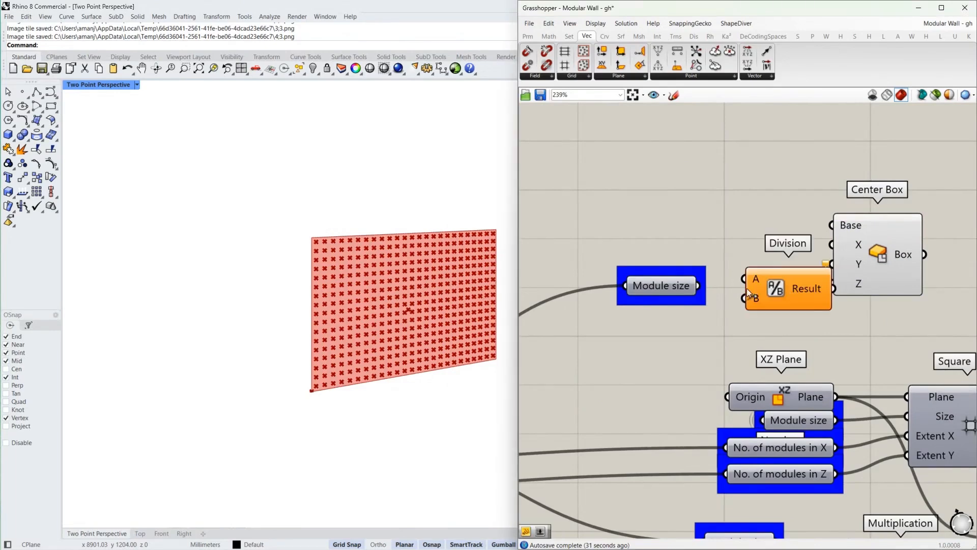
left_click_drag(750, 273, 744, 293)
Step: Connect a panel containing 2 to Division's B input, and feed Result into Center Box's X and Z inputs
double_click(664, 322)
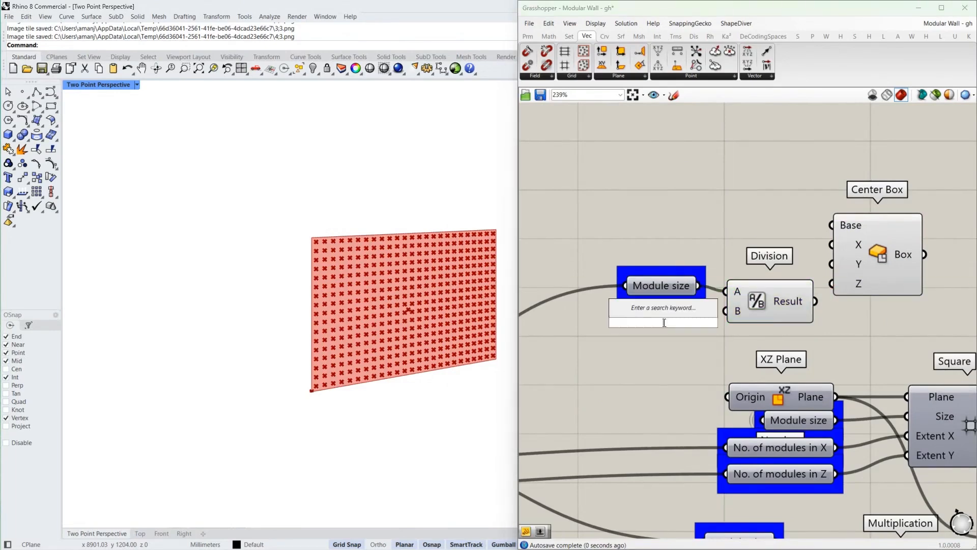
type("//2")
key("Return")
left_click_drag(680, 323, 731, 310)
right_click_drag(802, 285, 704, 301)
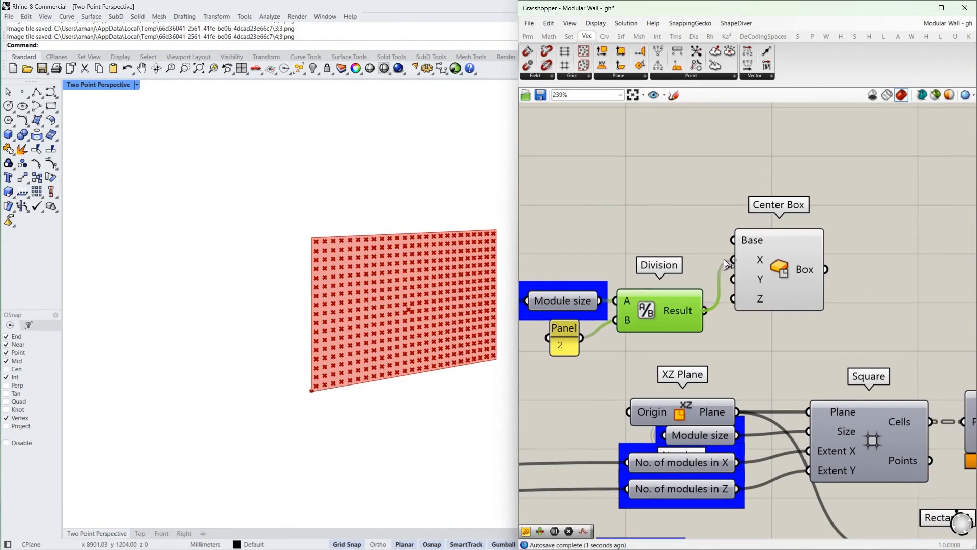
left_click_drag(707, 311, 740, 301)
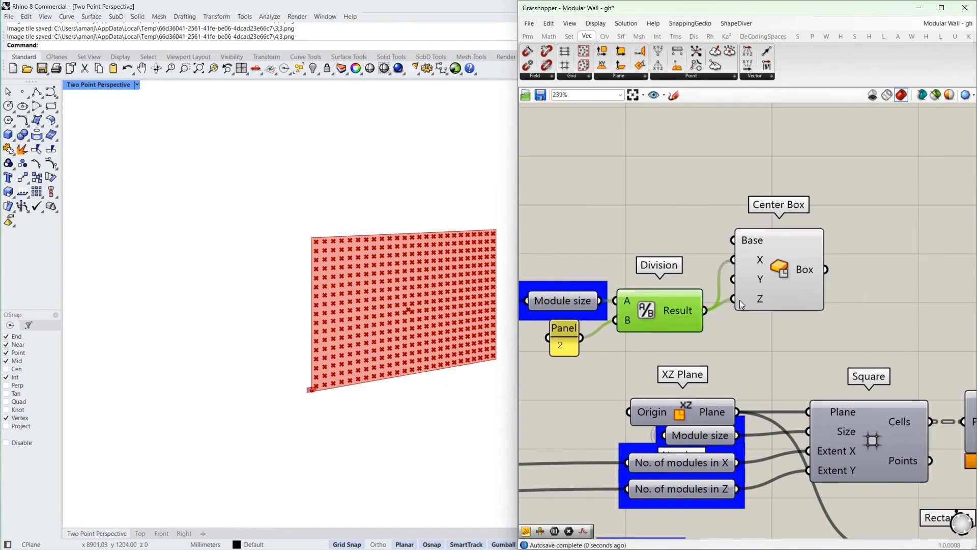
Step: Add a number slider set to 100, connect it to Center Box's Y input, and select Center Box to inspect its preview
double_click(659, 274)
type("100")
key("Return")
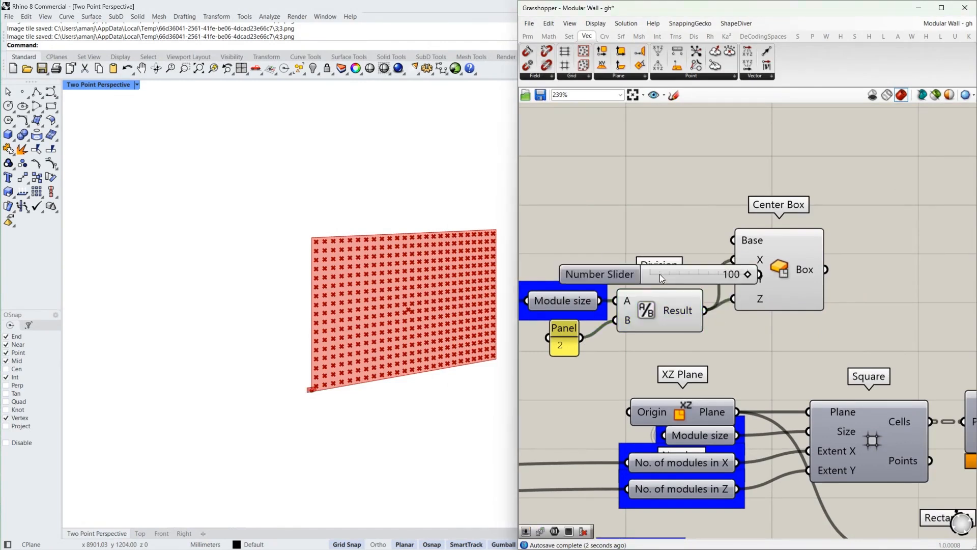
left_click_drag(703, 278, 608, 260)
left_click_drag(668, 257, 741, 278)
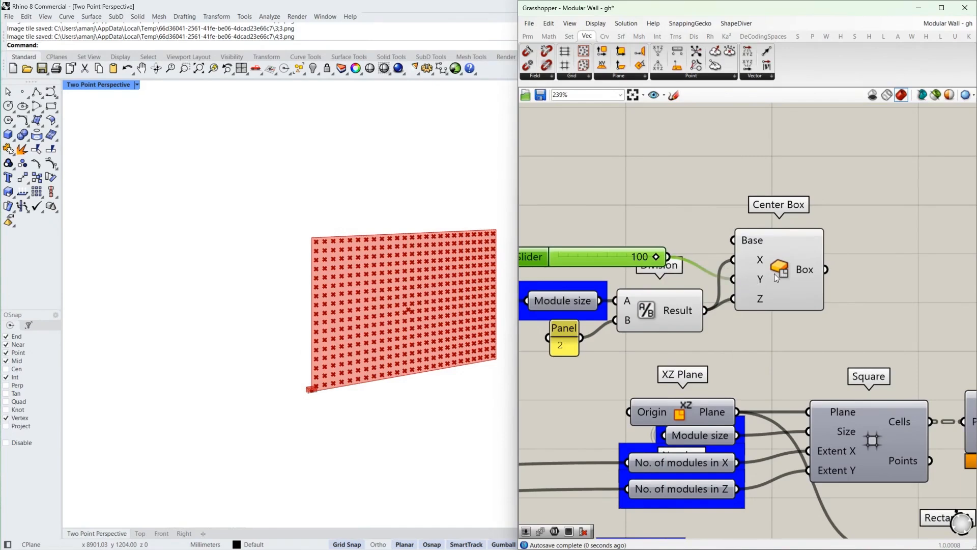
left_click(740, 278)
scroll(314, 381, "up", 8)
scroll(315, 377, "up", 3)
scroll(290, 341, "down", 3)
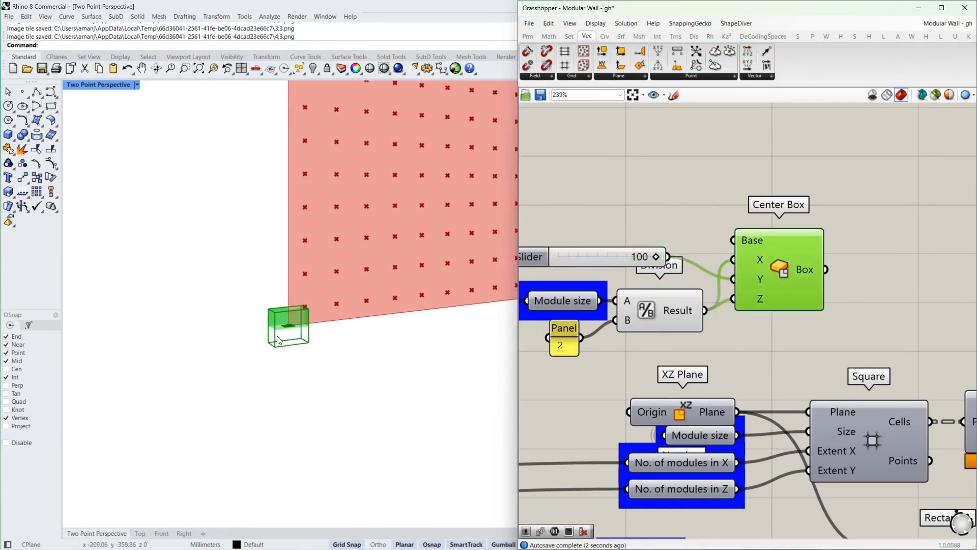
scroll(285, 339, "up", 4)
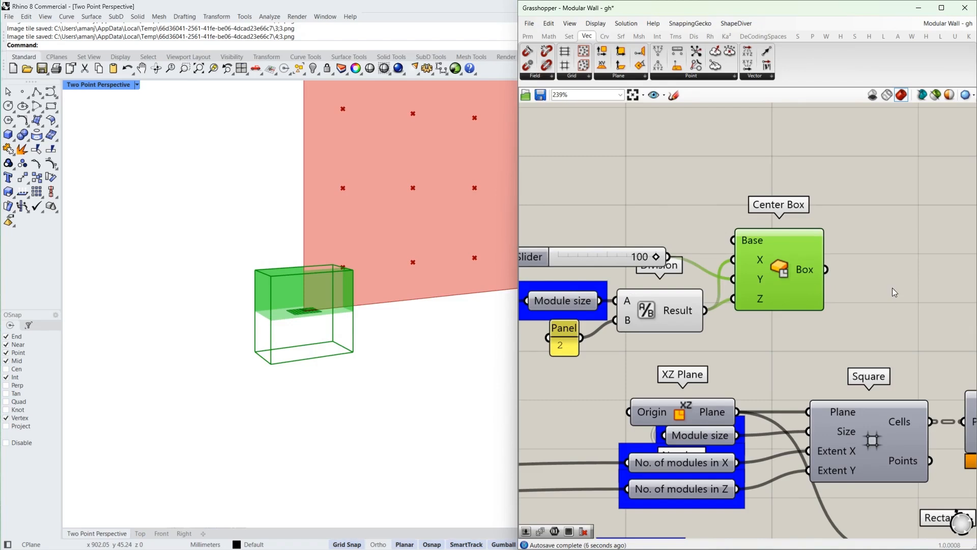
Step: Add a Brep parameter beside Center Box and connect the Box output to it
scroll(804, 297, "down", 4)
double_click(802, 292)
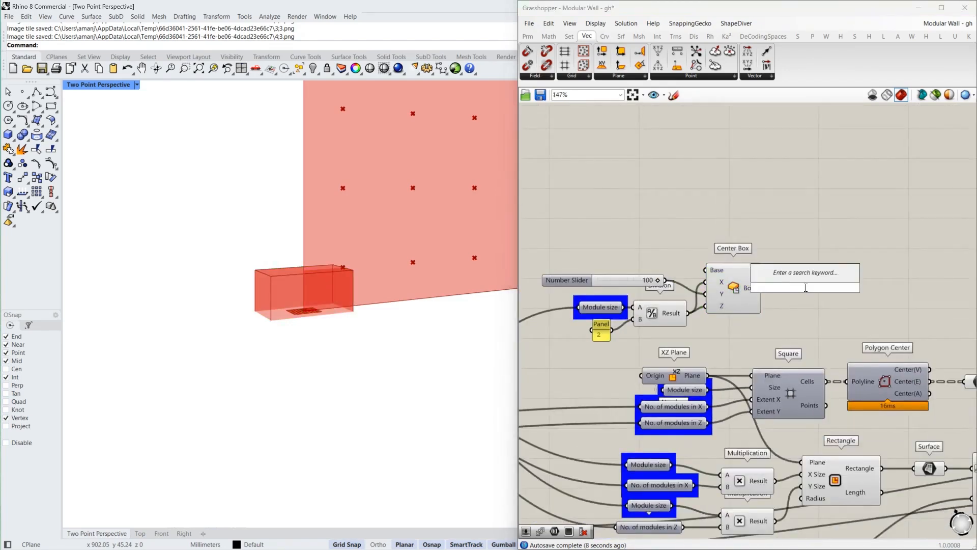
type("brep")
key("Return")
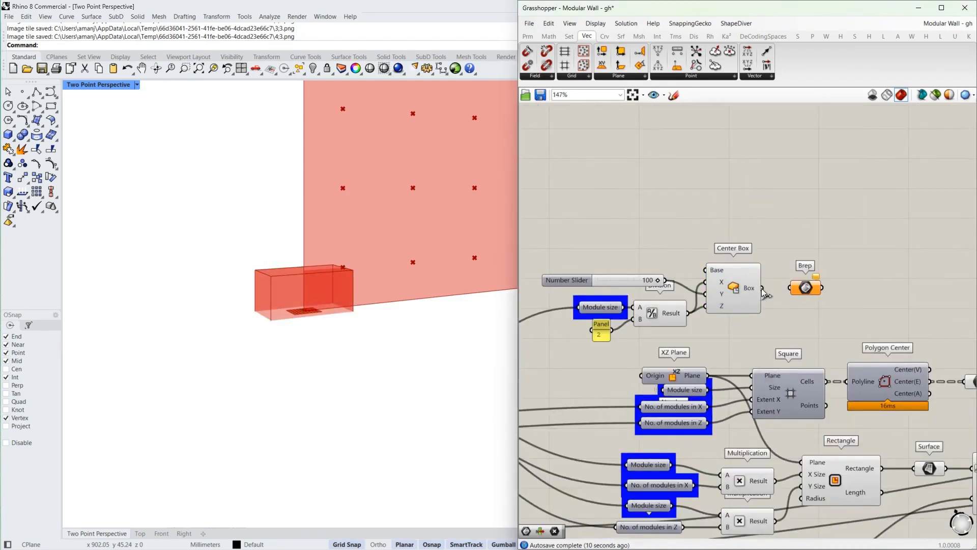
left_click_drag(762, 288, 898, 285)
Step: Move the Brep parameter to the far end of the definition, directly above the final Point parameter
left_click(809, 289)
left_click_drag(822, 288, 879, 288)
scroll(884, 287, "down", 2)
right_click_drag(884, 287, 555, 284)
scroll(658, 284, "down", 4)
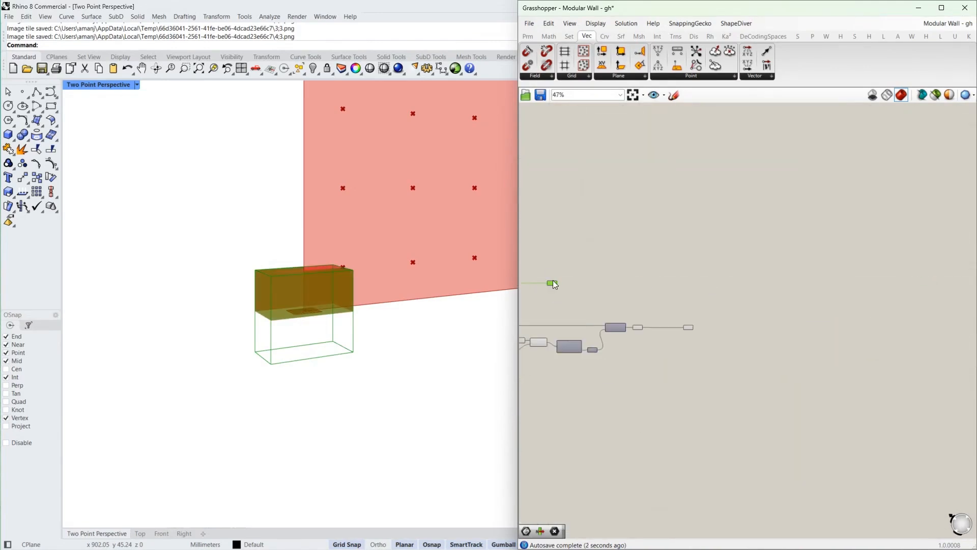
left_click_drag(554, 285, 692, 311)
scroll(695, 317, "up", 7)
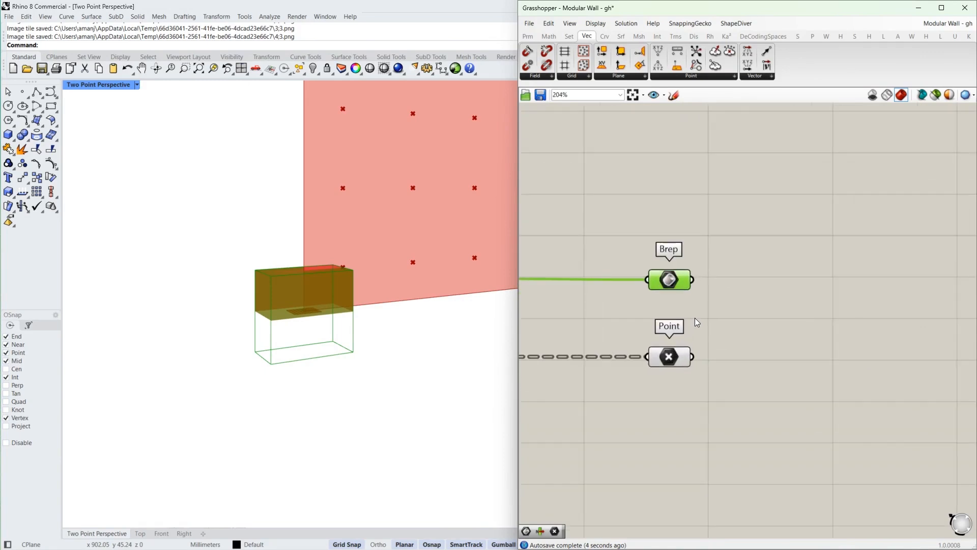
Step: Add an Orient component and place it just after the Brep and Point parameters
left_click(676, 357)
double_click(749, 357)
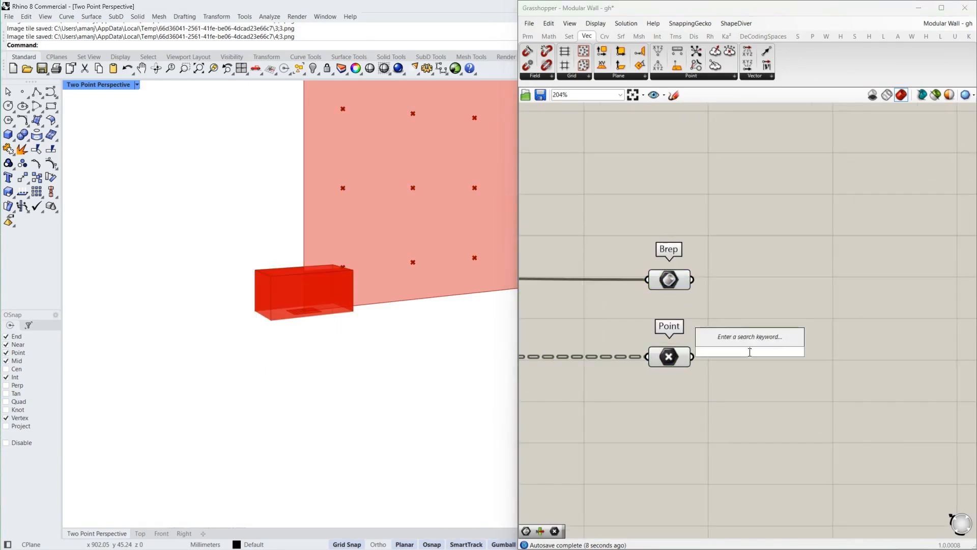
type("orient")
key("Return")
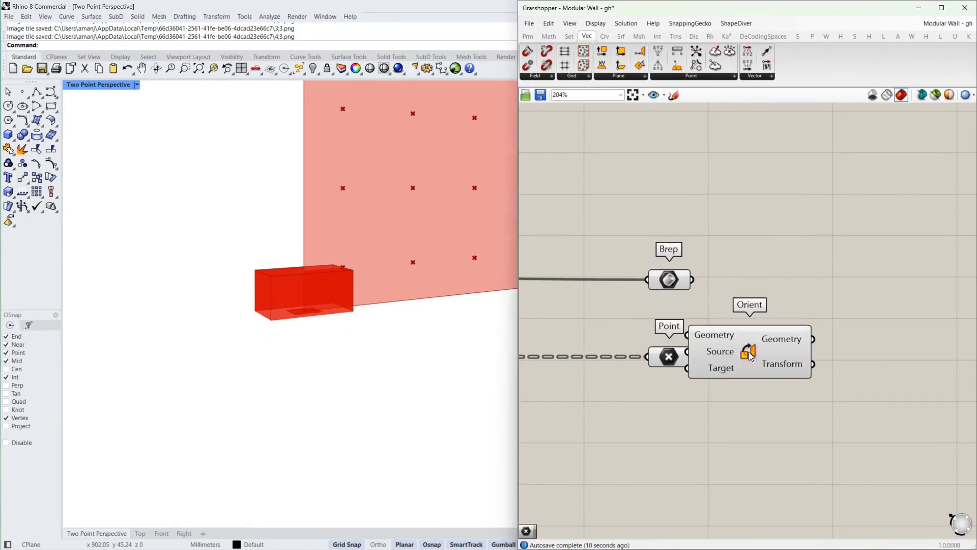
left_click_drag(750, 352, 838, 318)
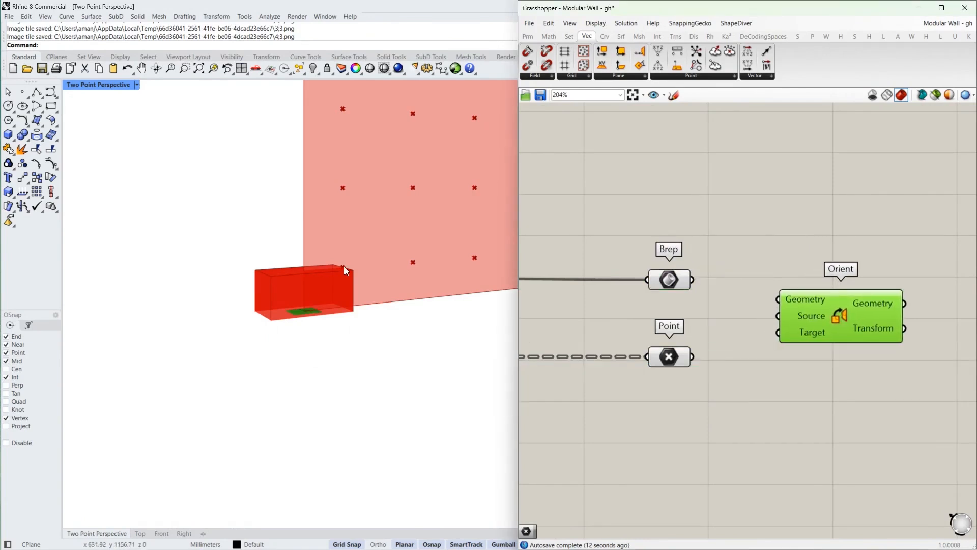
Step: Connect the Brep parameter to Orient's Geometry input
scroll(279, 304, "down", 10)
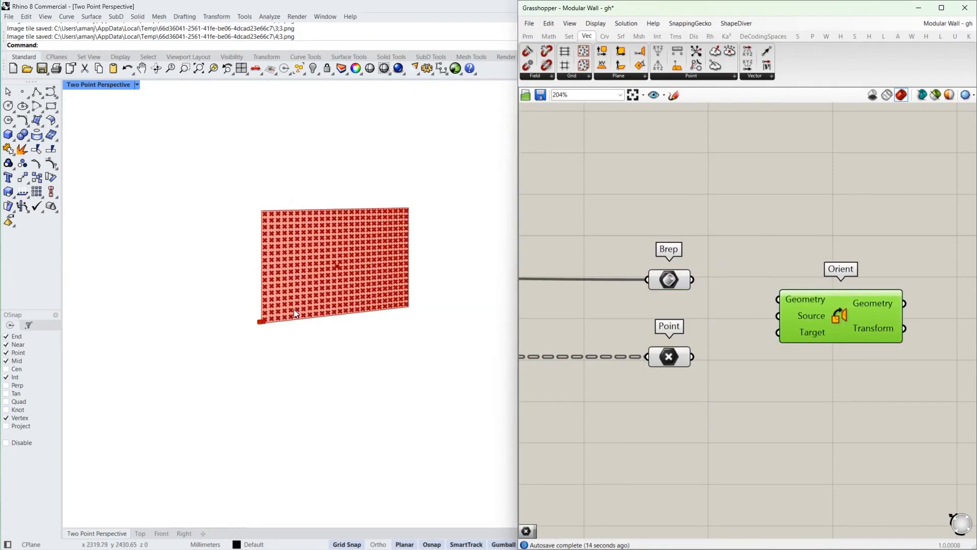
scroll(444, 330, "up", 3)
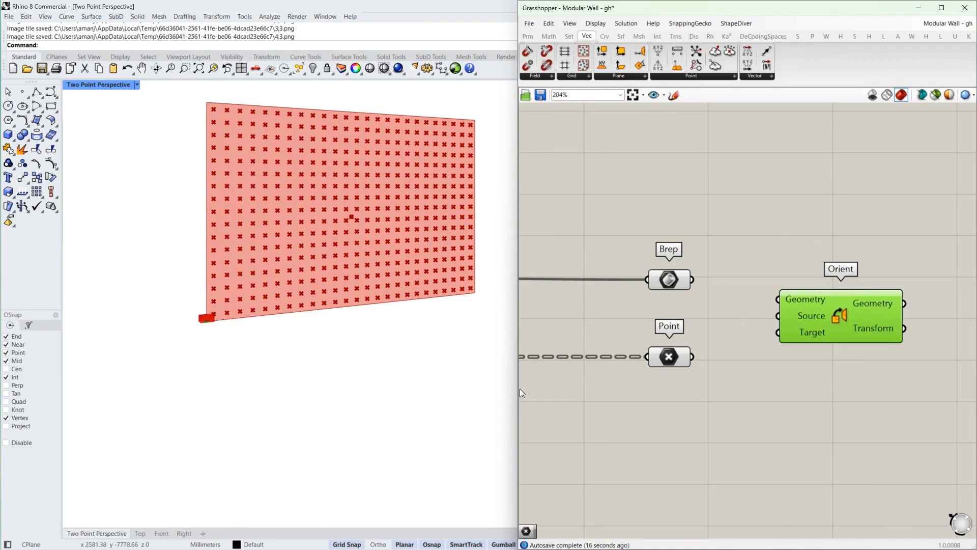
left_click(684, 278)
left_click_drag(684, 277, 779, 299)
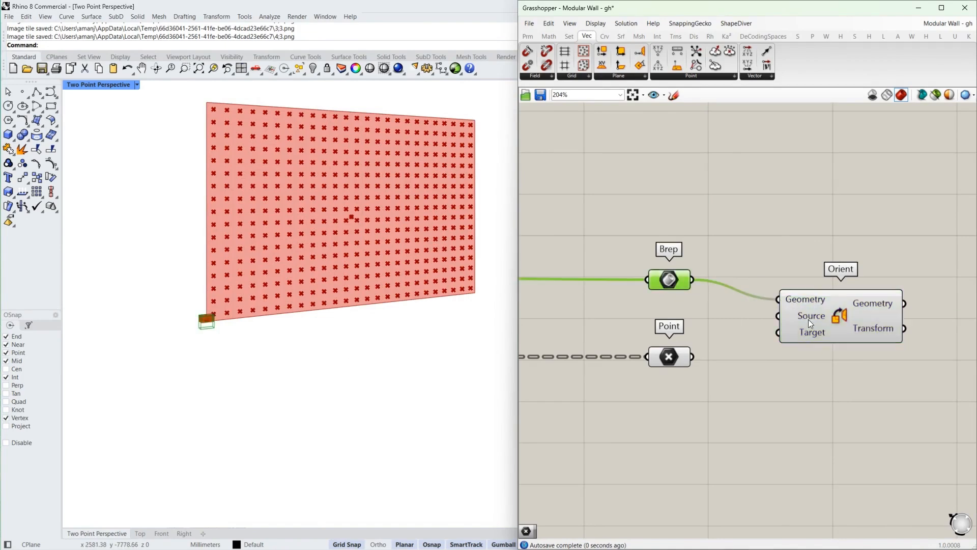
Step: Examine the Point parameter's grid points and the box at the wall's lower corner in the Rhino viewport
scroll(670, 352, "up", 1)
left_click(668, 356)
scroll(240, 308, "up", 5)
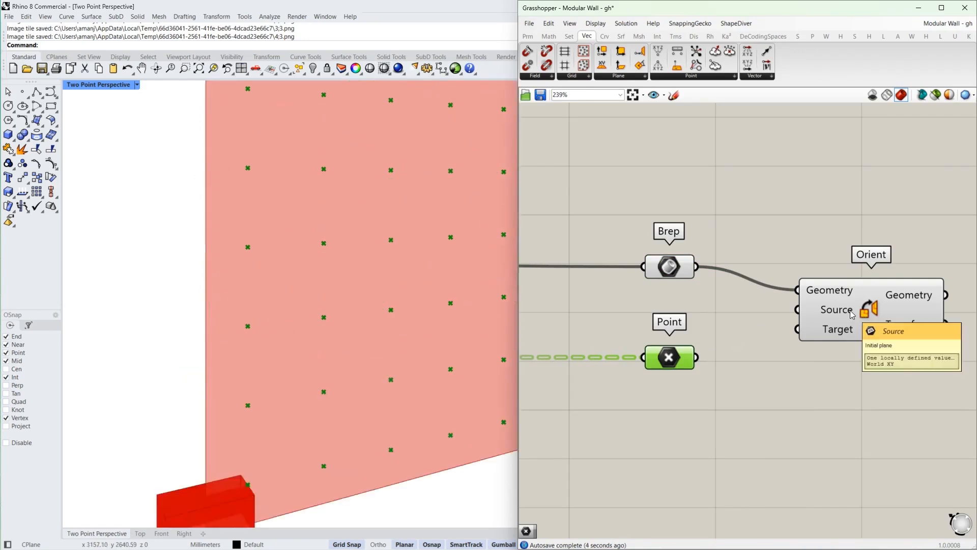
scroll(393, 364, "down", 5)
scroll(338, 395, "up", 2)
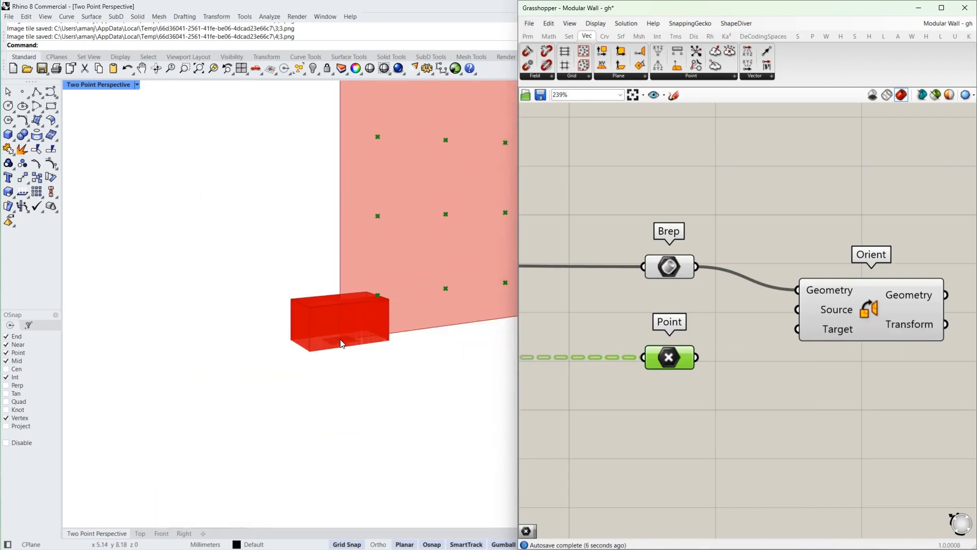
scroll(342, 338, "up", 2)
scroll(344, 336, "down", 2)
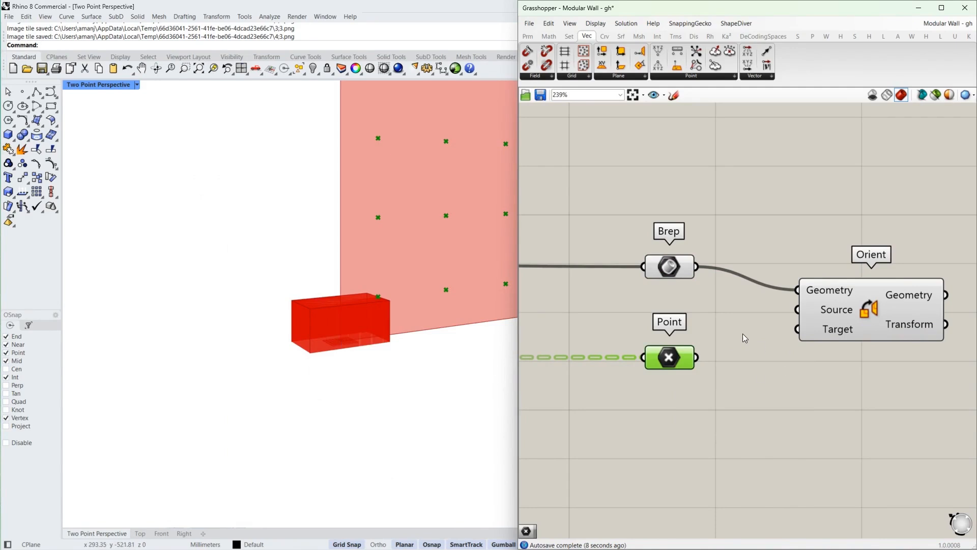
Step: Add an XZ Plane component between Brep and Point, connect its Plane output to Orient's Source input, and preview Orient
double_click(726, 312)
type("xz")
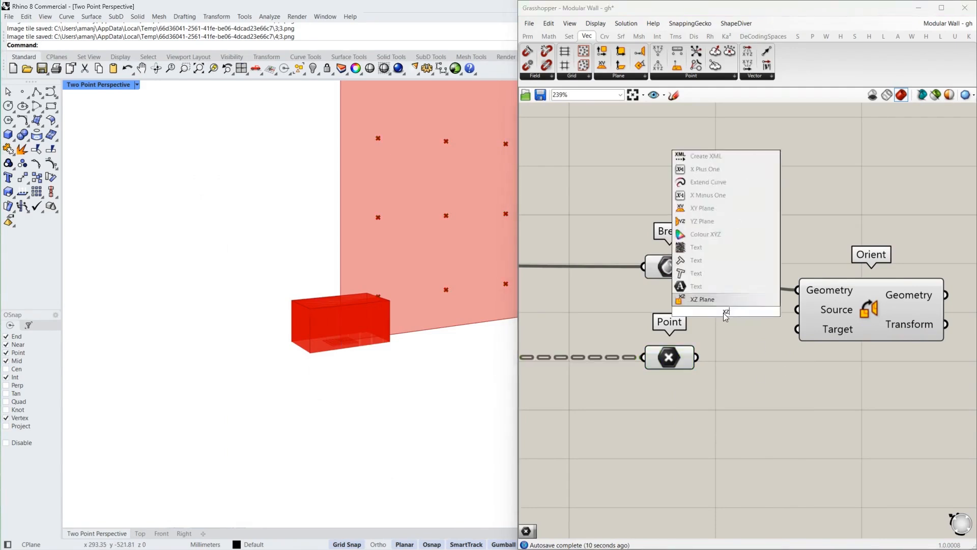
key("Return")
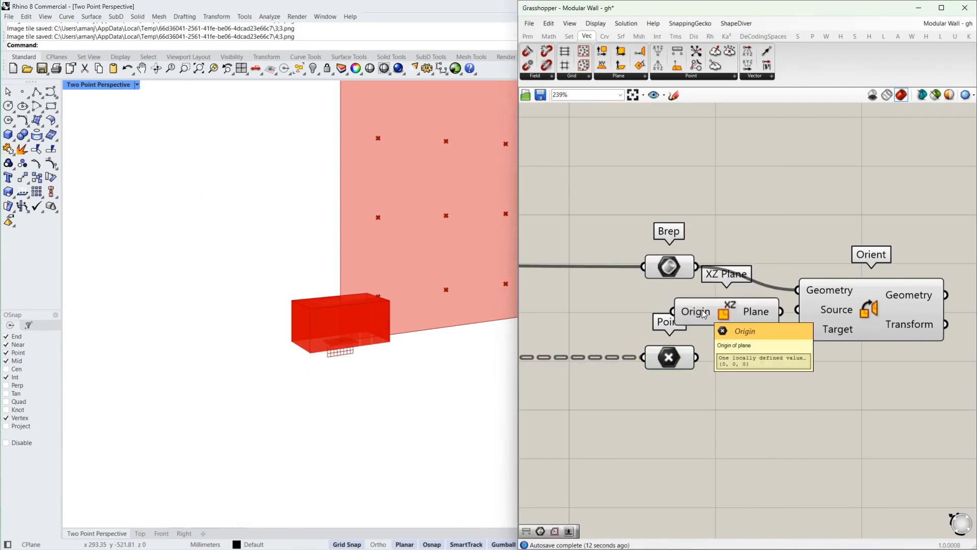
left_click_drag(704, 314, 665, 314)
left_click_drag(742, 312, 799, 315)
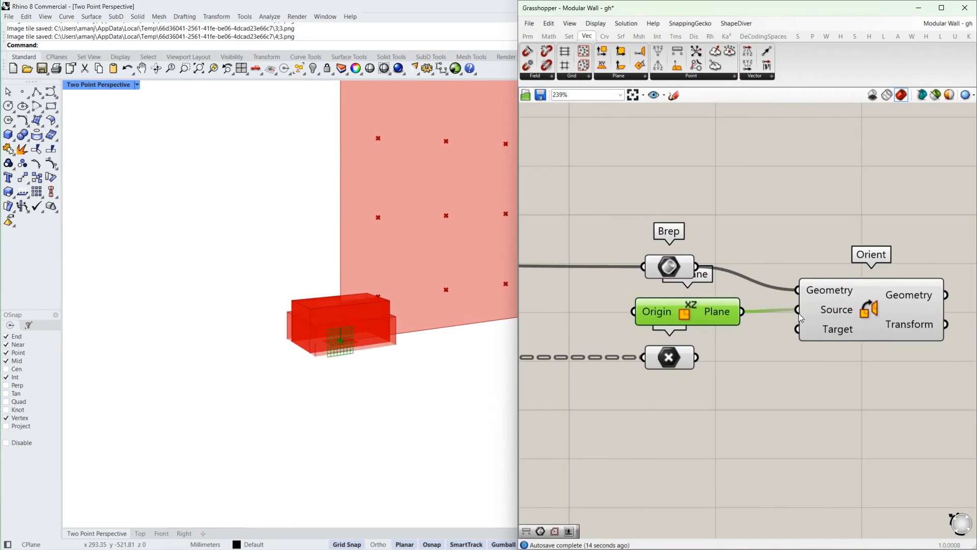
scroll(750, 352, "down", 2)
left_click(853, 333)
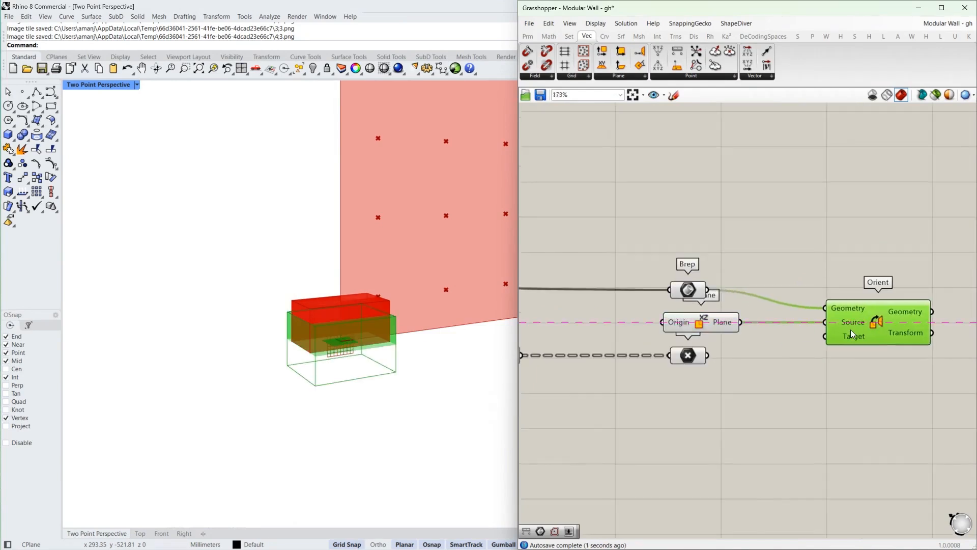
Step: Duplicate the XZ Plane component beside the Point parameter, feed Point into its Origin, and inspect the planes on the grid
left_click(688, 357)
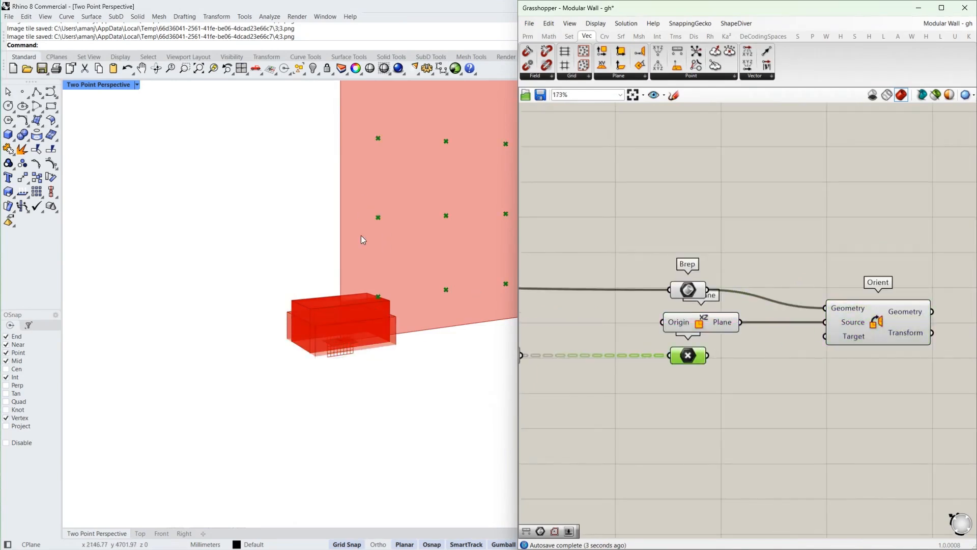
left_click(708, 322)
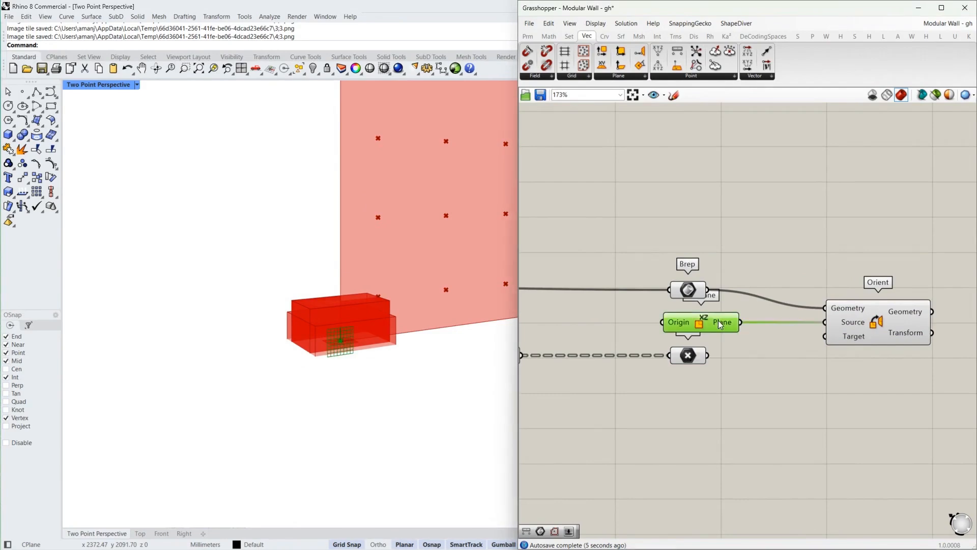
left_click_drag(711, 319, 768, 352)
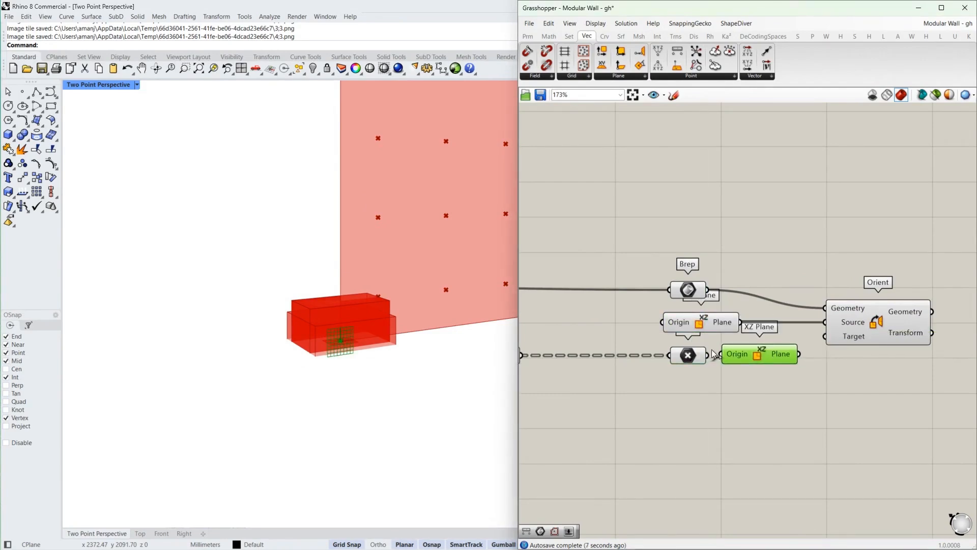
scroll(321, 337, "down", 10)
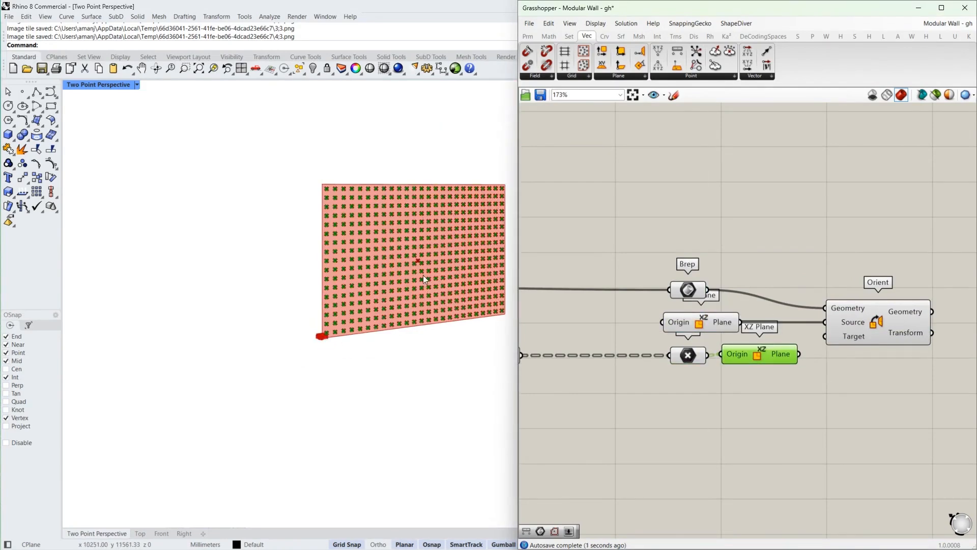
scroll(423, 275, "up", 5)
scroll(214, 371, "down", 2)
scroll(199, 397, "up", 5)
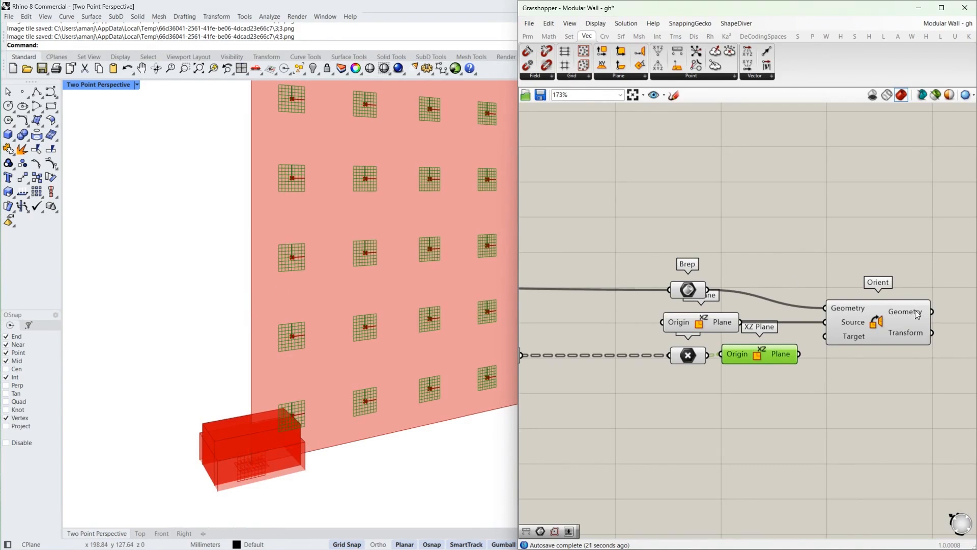
Step: Connect the duplicated XZ Plane's output to Orient's Target input and select Orient to preview the placed boxes
right_click_drag(792, 354, 731, 363)
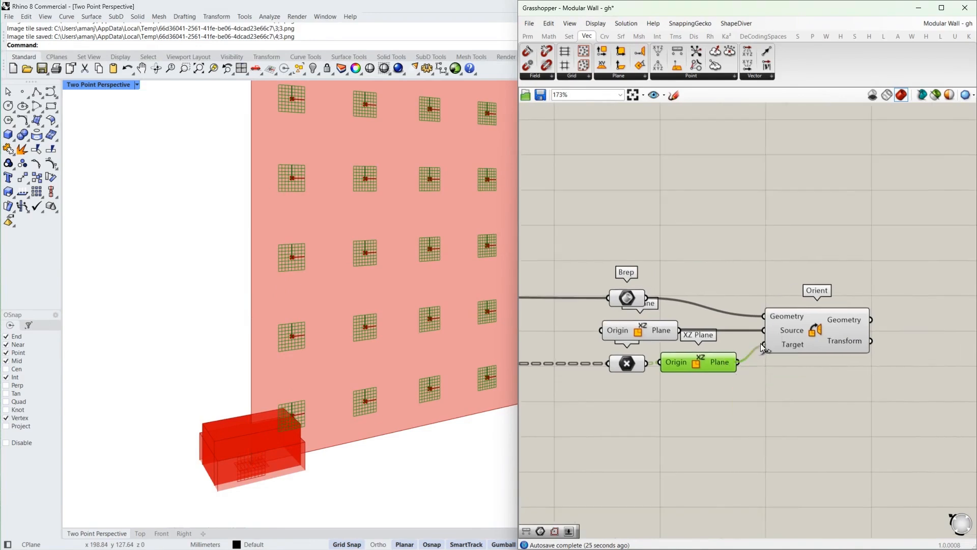
left_click_drag(760, 343, 767, 350)
left_click(835, 323)
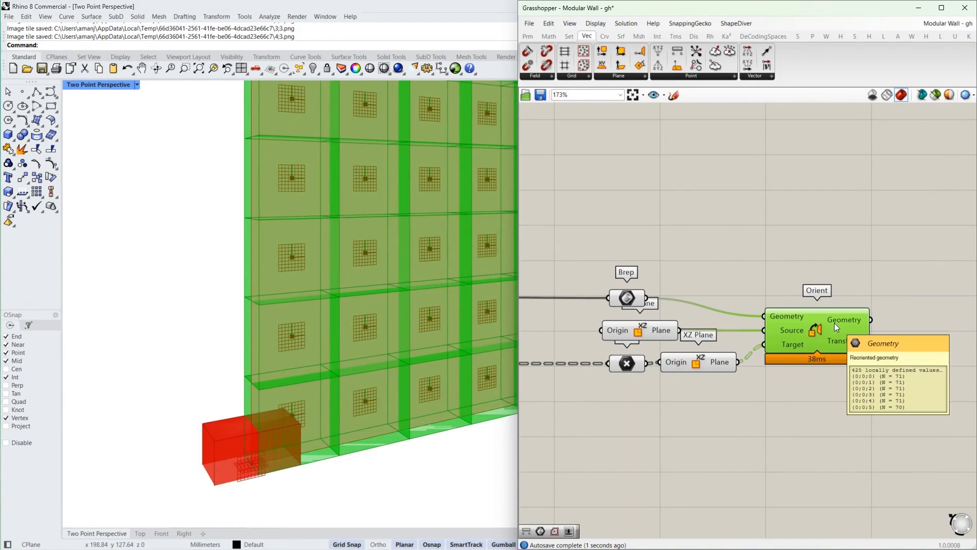
left_click_drag(832, 327, 869, 326, "shift")
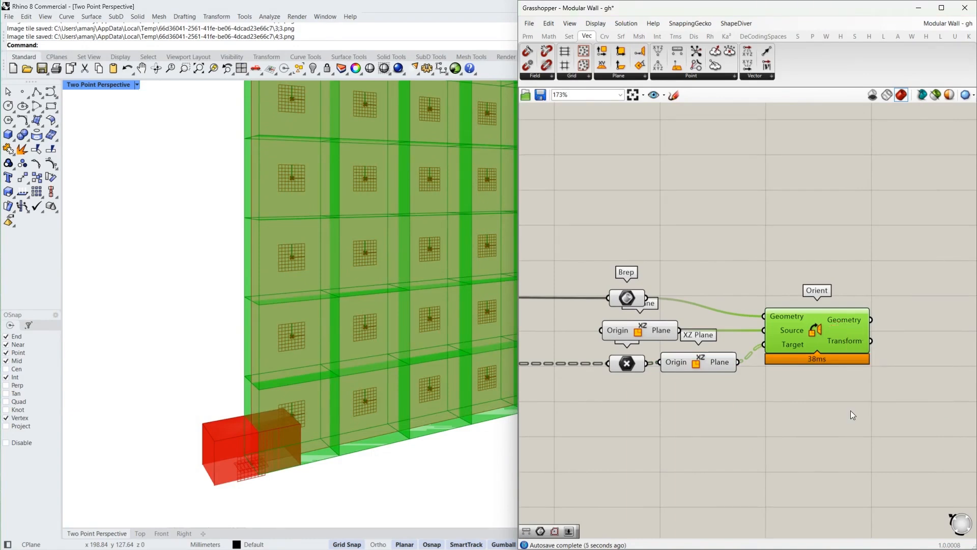
Step: Turn off the preview of all existing components, from the initial grid and box setup through Orient
right_click_drag(853, 383, 756, 397)
scroll(657, 387, "down", 8)
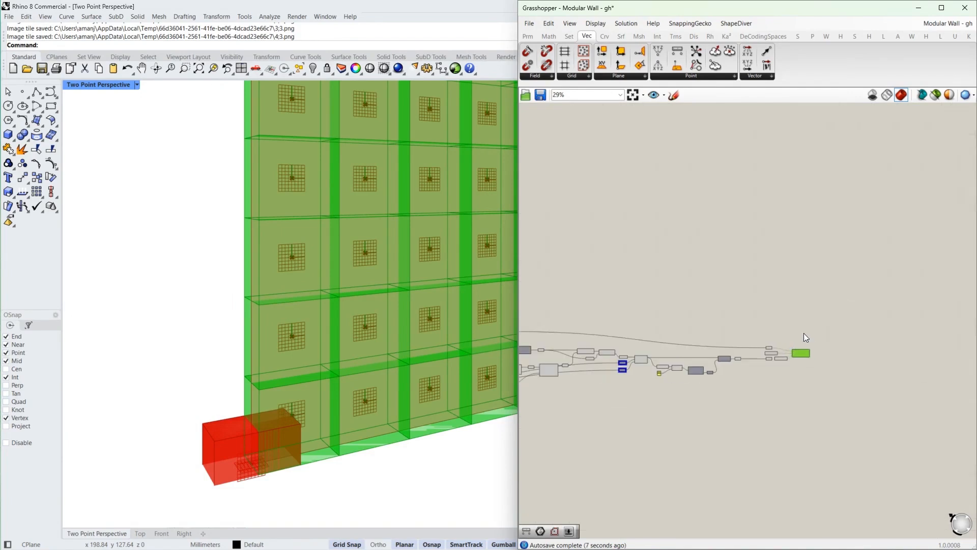
left_click_drag(841, 315, 573, 406)
middle_click(732, 431)
left_click(766, 401)
right_click_drag(602, 419, 775, 408)
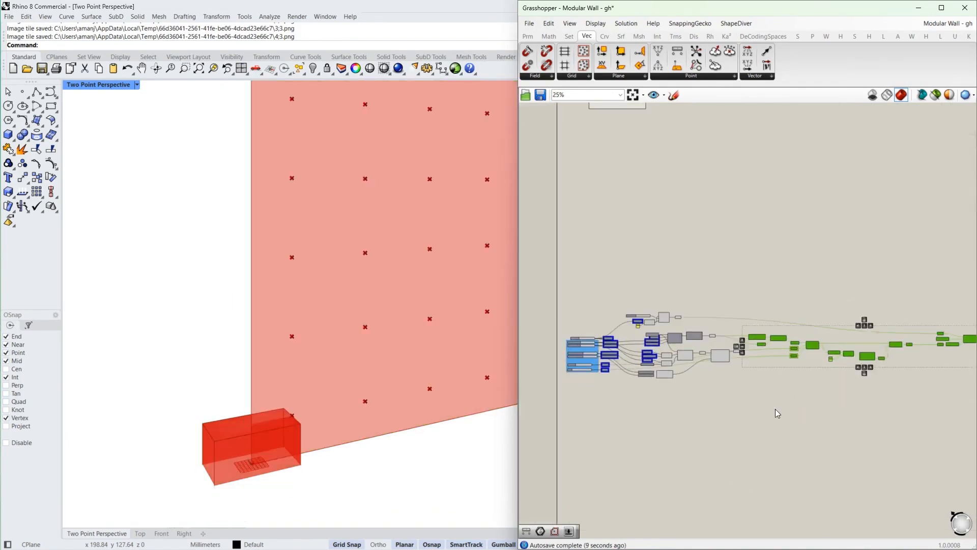
scroll(775, 406, "down", 2)
left_click_drag(789, 336, 696, 401)
middle_click(827, 424)
left_click(855, 392)
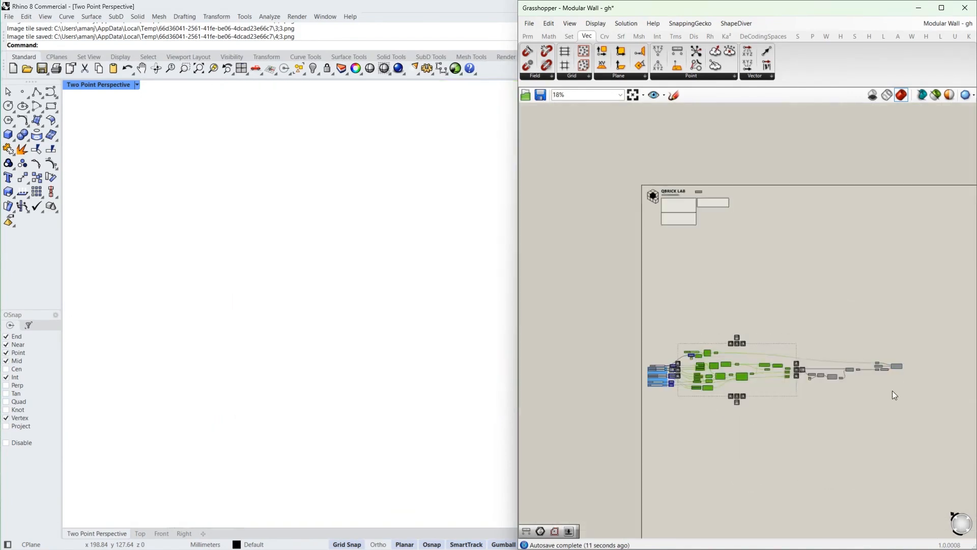
Step: Add a Brep parameter after Orient, connect the Geometry output to it, and inspect the complete box wall
scroll(761, 402, "up", 10)
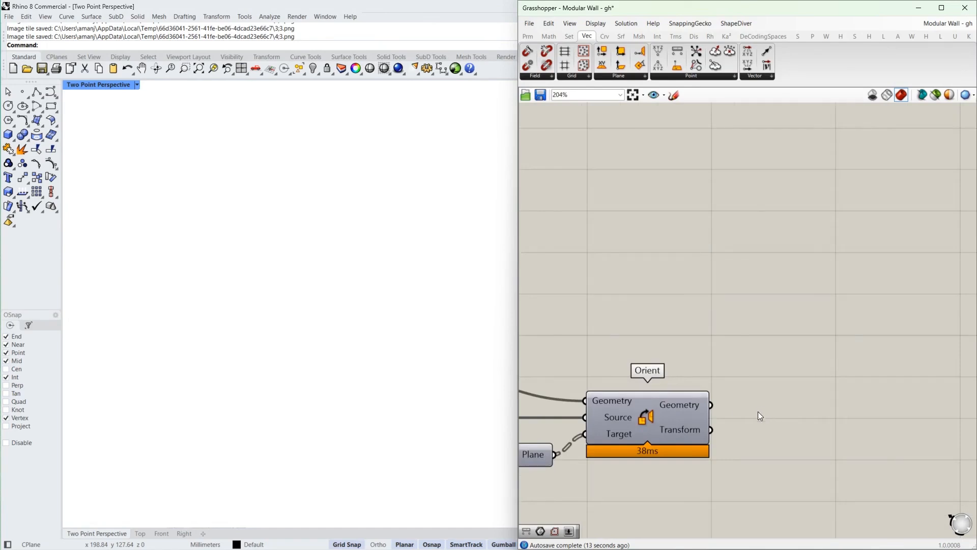
left_click(686, 407)
double_click(800, 404)
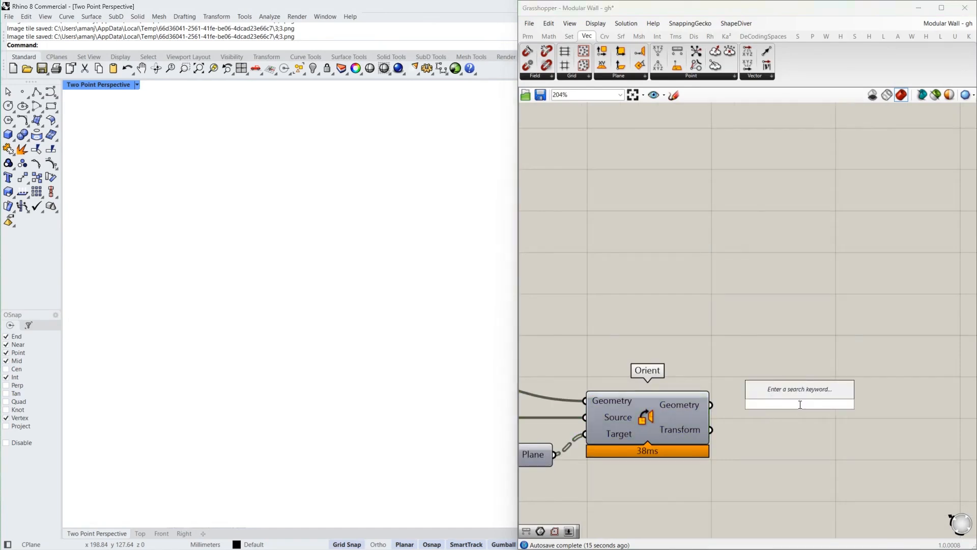
type("brep")
key("Return")
left_click_drag(712, 405, 778, 409)
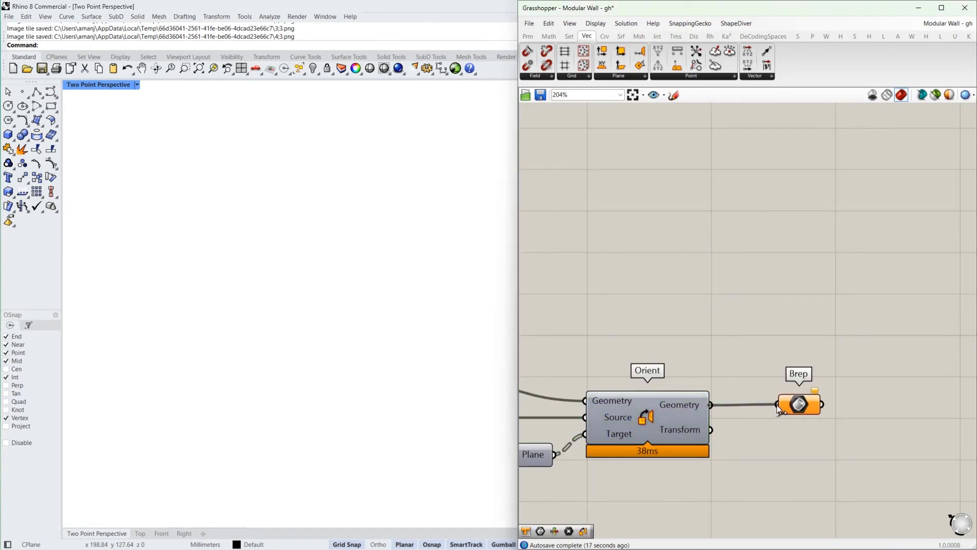
left_click(806, 410)
scroll(258, 383, "down", 10)
scroll(281, 370, "up", 6)
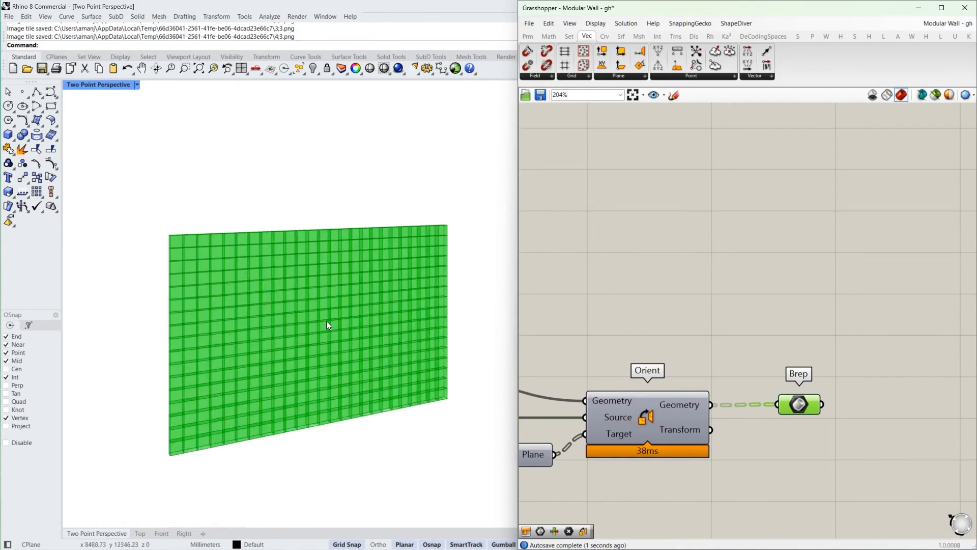
scroll(281, 364, "up", 3)
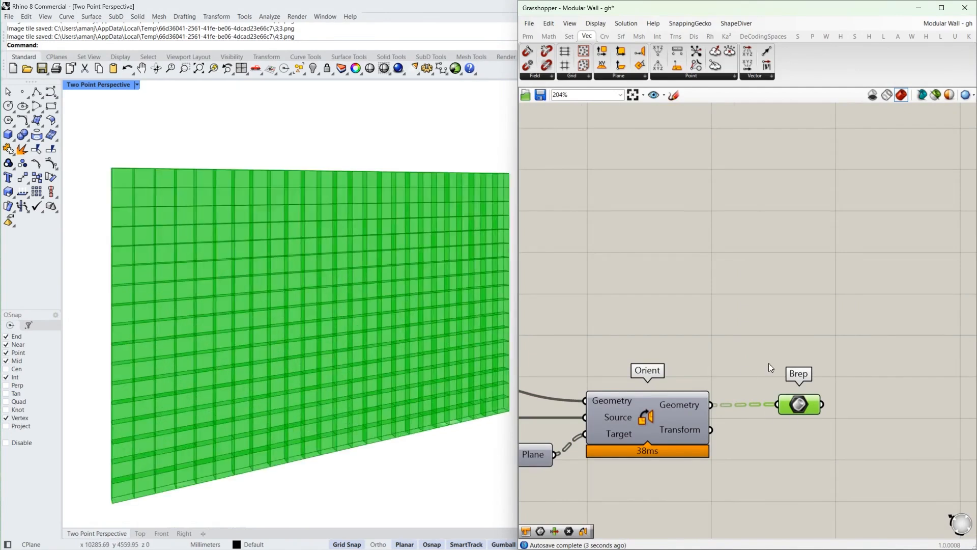
Step: Add a Colour Swatch component below the Brep parameter that follows Orient
scroll(712, 351, "down", 3)
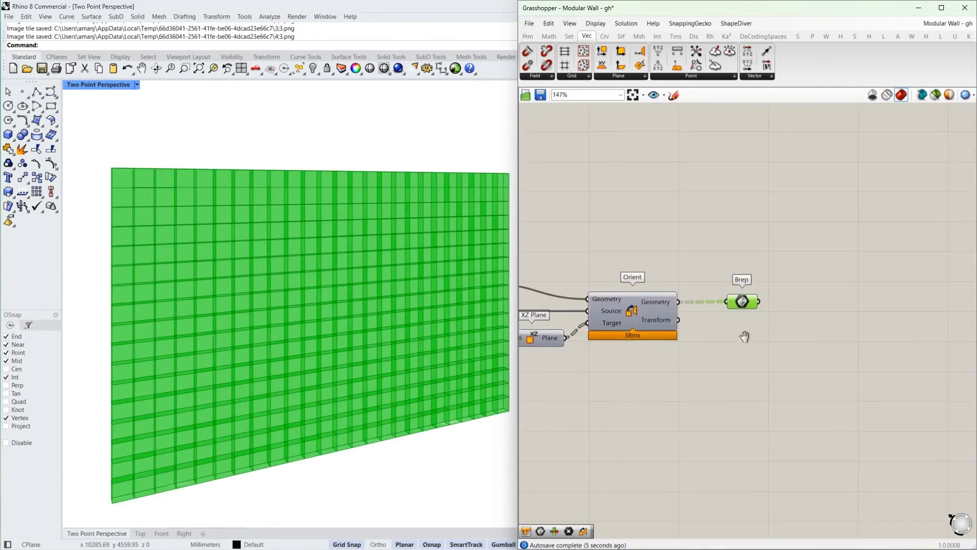
double_click(740, 362)
type("swatch")
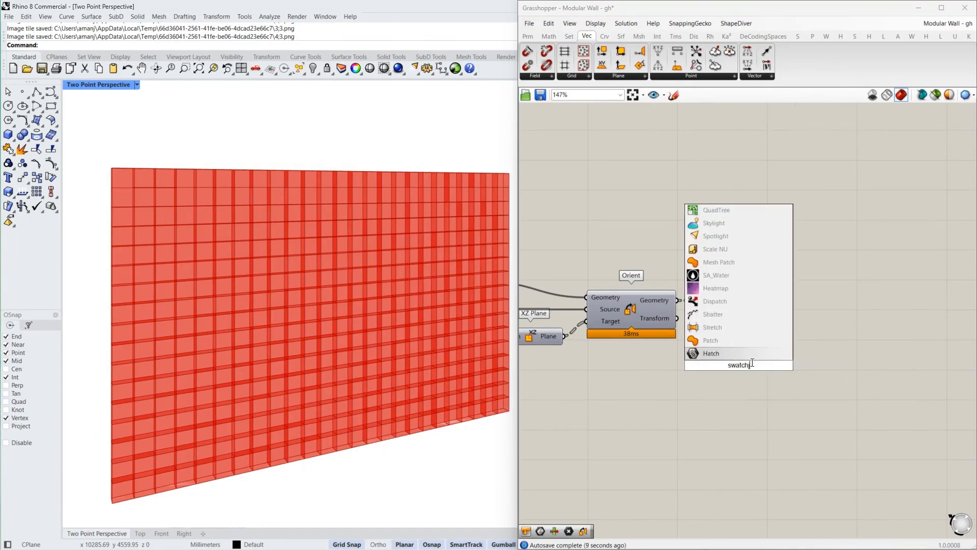
double_click(712, 365)
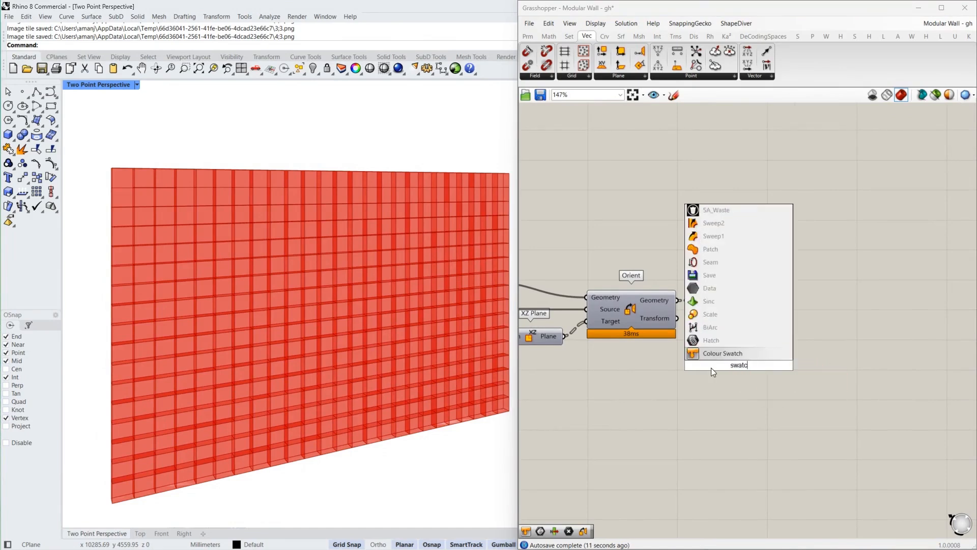
key("Return")
left_click_drag(718, 368, 699, 385)
Step: Duplicate the Colour Swatch into a column of six, coloured pale cyan, cyan, periwinkle, blue, green and dark green
left_click_drag(750, 354, 717, 412)
key("ctrl+c")
key("ctrl+v")
key("ctrl+v")
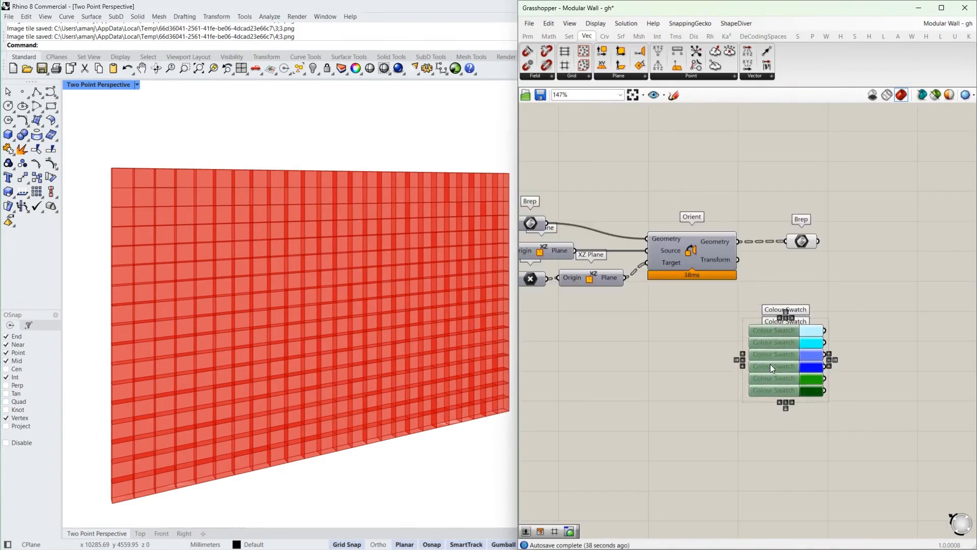
middle_click(779, 362)
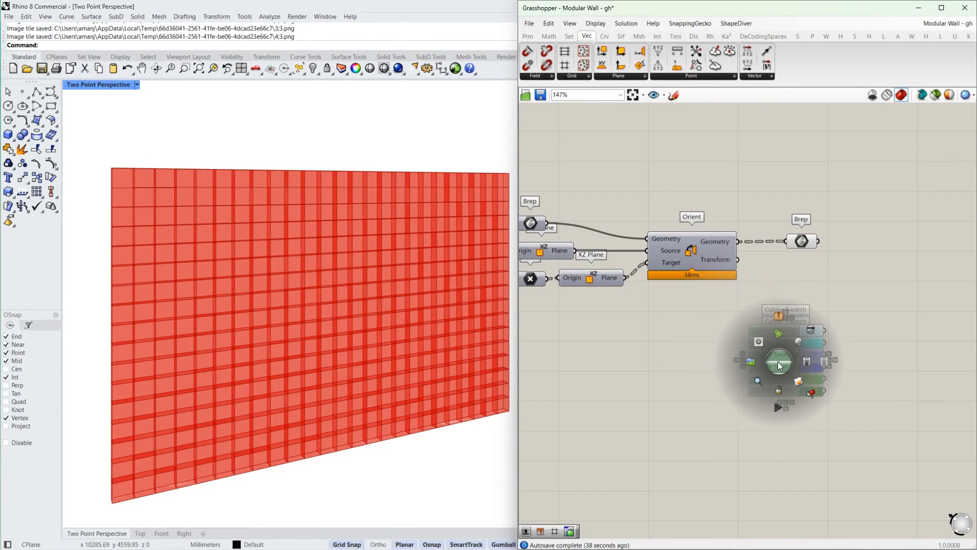
left_click(807, 360)
left_click(875, 337)
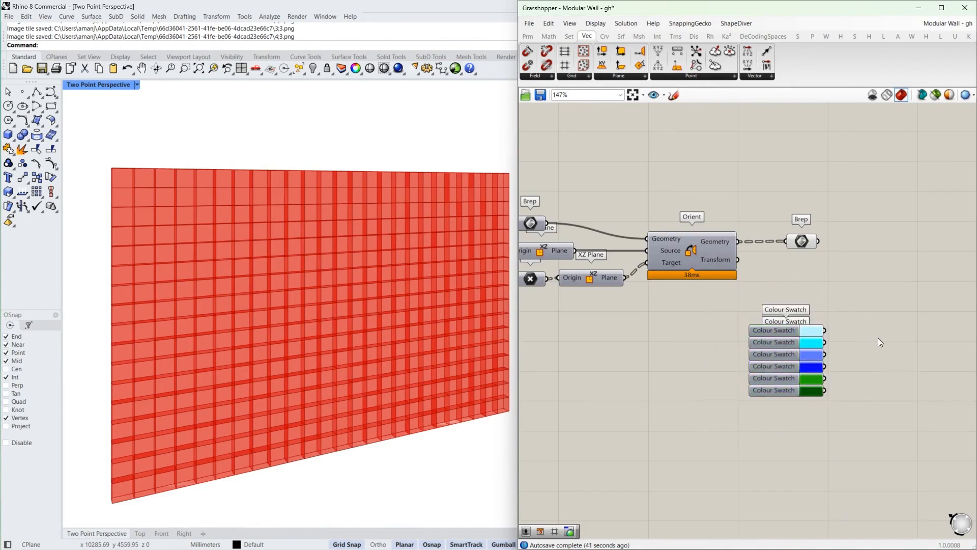
Step: Add a Merge component beside the column of colour swatches
scroll(859, 346, "up", 3)
scroll(826, 349, "down", 3)
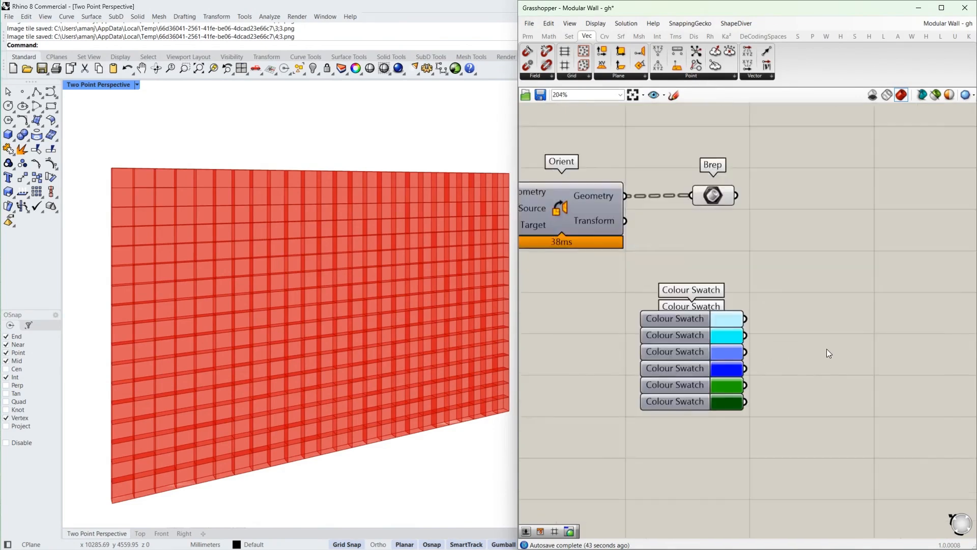
scroll(781, 349, "up", 2)
double_click(782, 350)
type("merge")
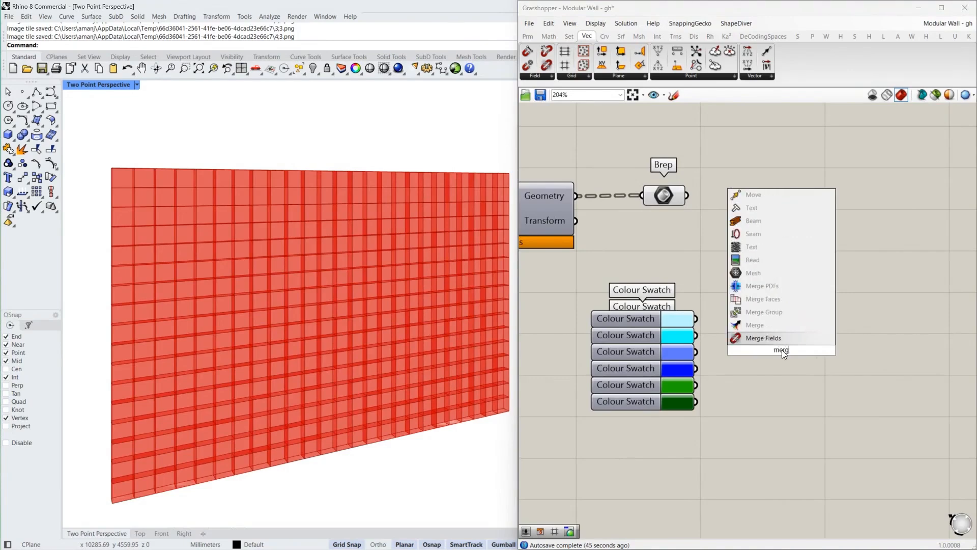
key("Return")
Step: Connect the six colour swatches in order to Merge inputs D1 to D6 and line Merge up with them
left_click_drag(695, 319, 751, 319)
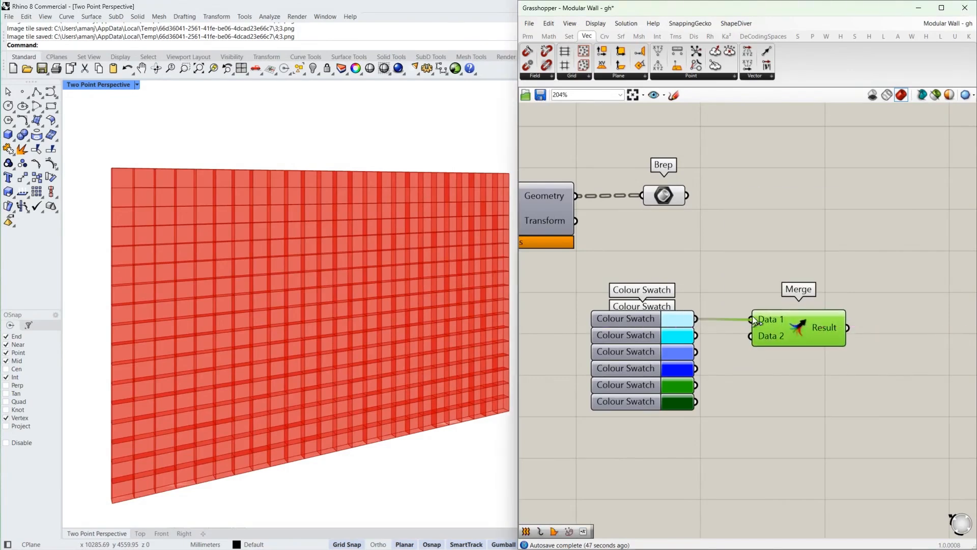
left_click_drag(696, 335, 765, 344)
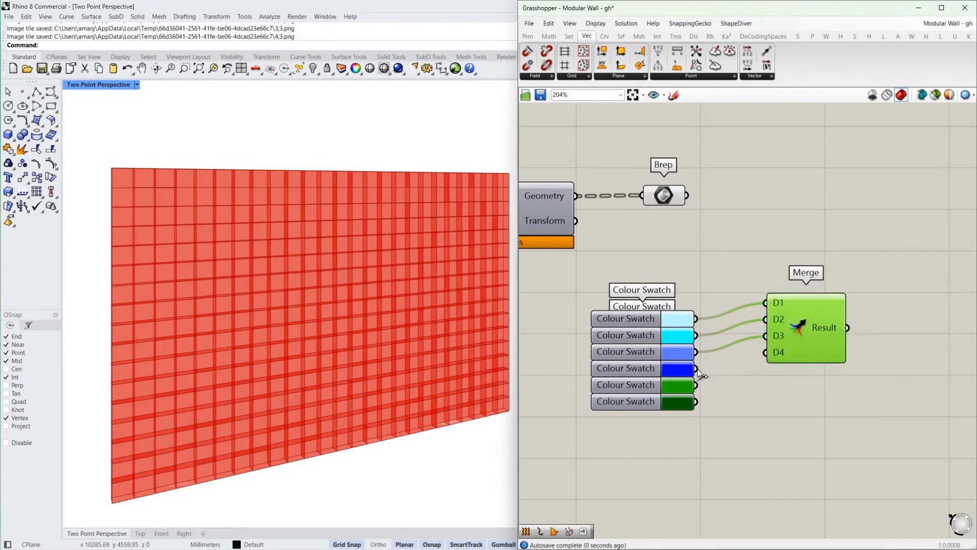
left_click_drag(695, 369, 765, 350)
left_click_drag(696, 385, 765, 360)
left_click_drag(696, 402, 749, 350)
scroll(755, 427, "up", 5)
left_click(760, 413)
scroll(723, 372, "down", 6)
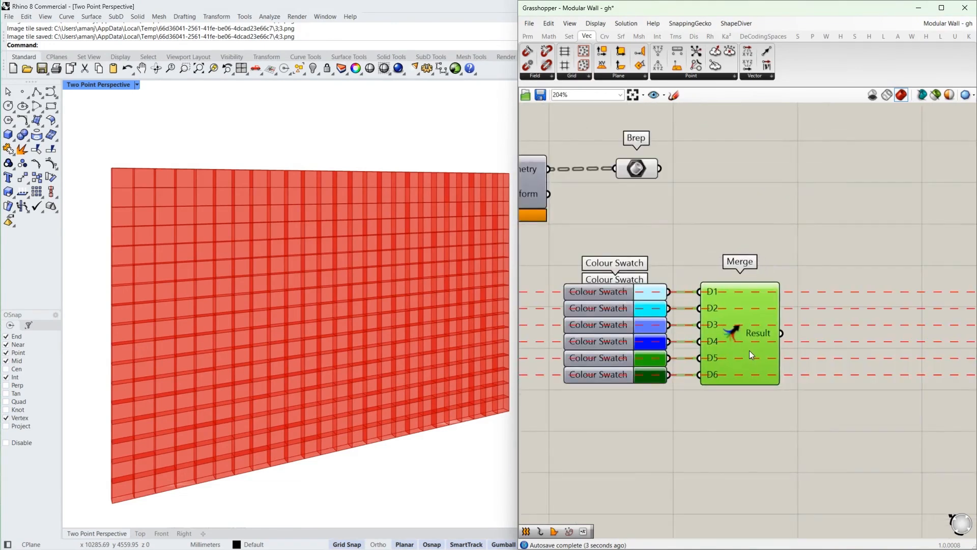
Step: Add a Custom Preview component beyond Merge and connect the Brep parameter to its Geometry input
double_click(793, 236)
type("custom")
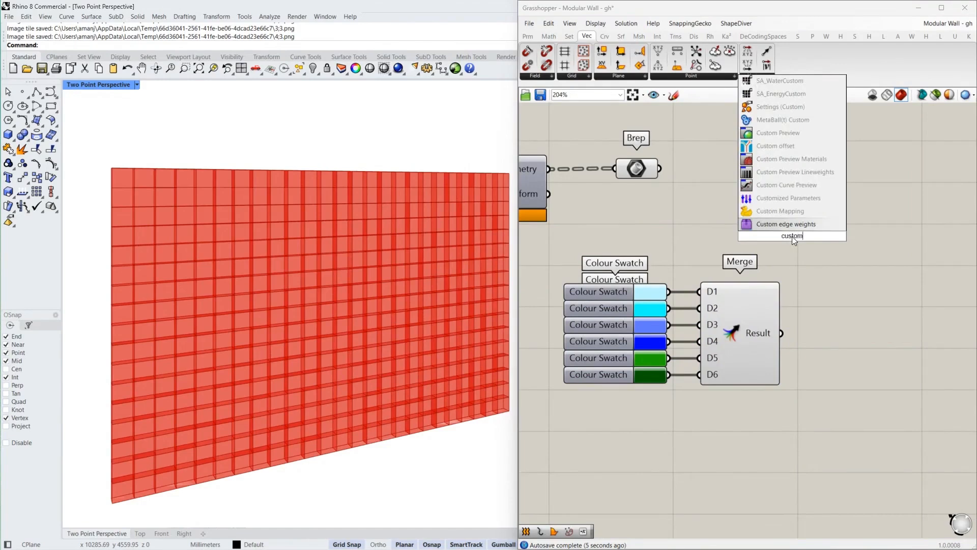
left_click(810, 132)
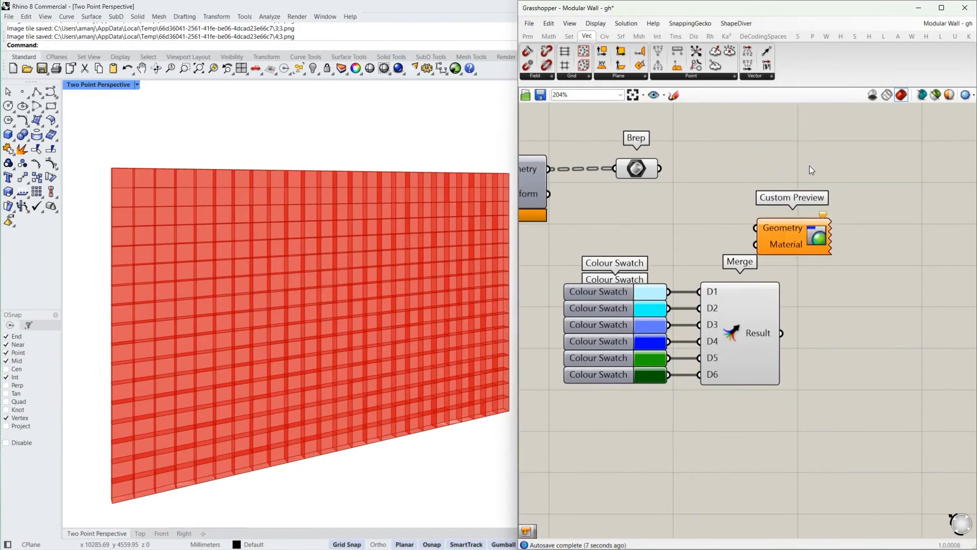
left_click_drag(784, 247, 850, 216)
left_click(641, 169)
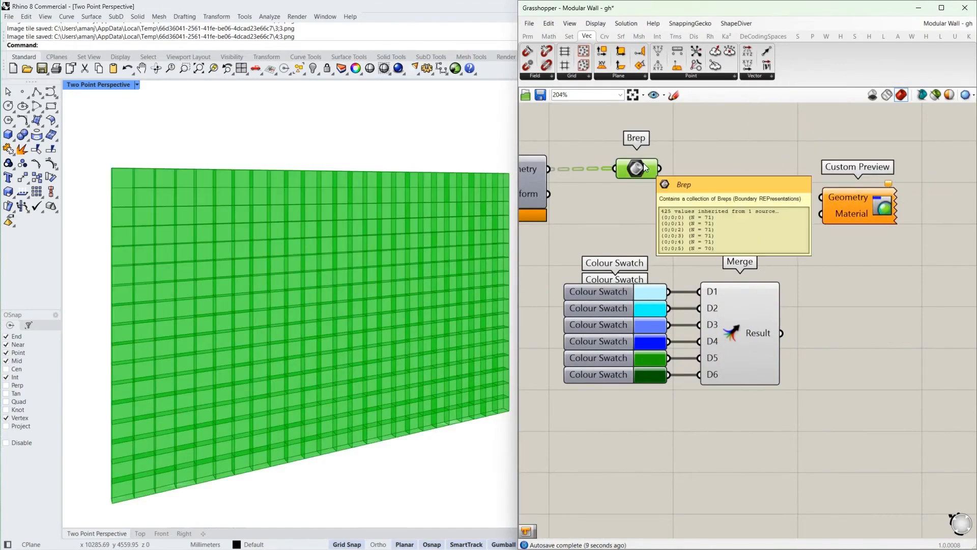
left_click_drag(660, 169, 838, 196)
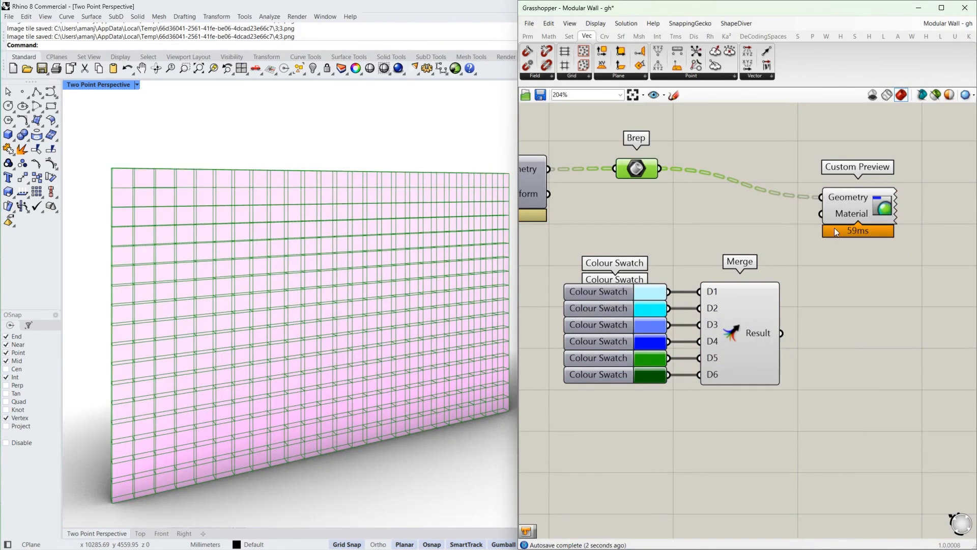
Step: Graft Custom Preview's Material input and connect Merge's Result to it
right_click(848, 217)
left_click(871, 272)
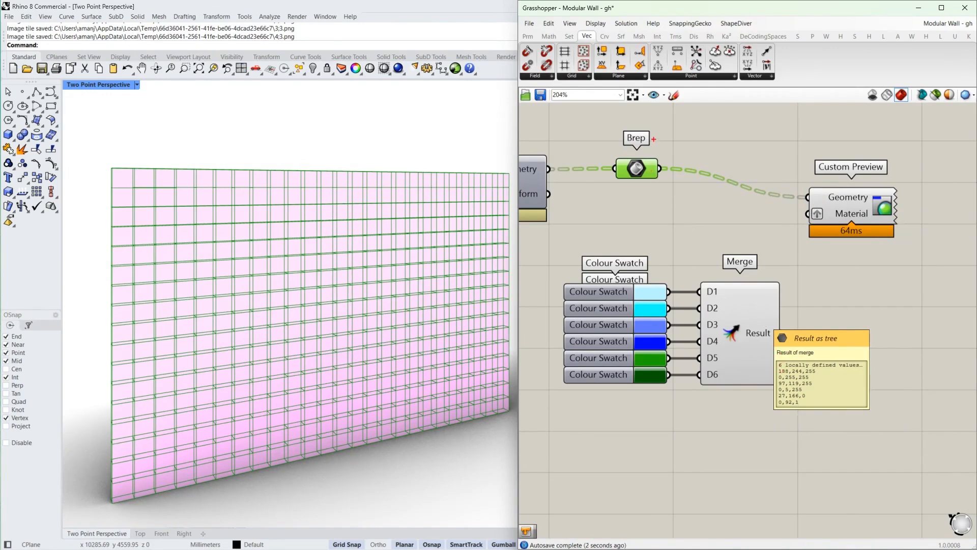
left_click_drag(782, 333, 827, 215)
left_click(673, 241)
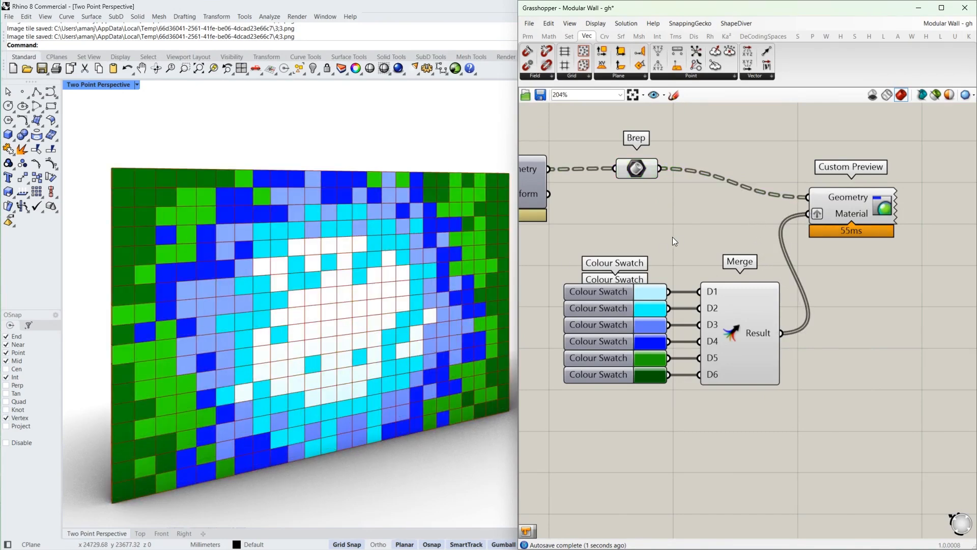
Step: Set the attractor's X coordinate slider to 0.73 and its Y coordinate slider to 0.43
scroll(337, 293, "down", 6)
right_click_drag(336, 293, 304, 285)
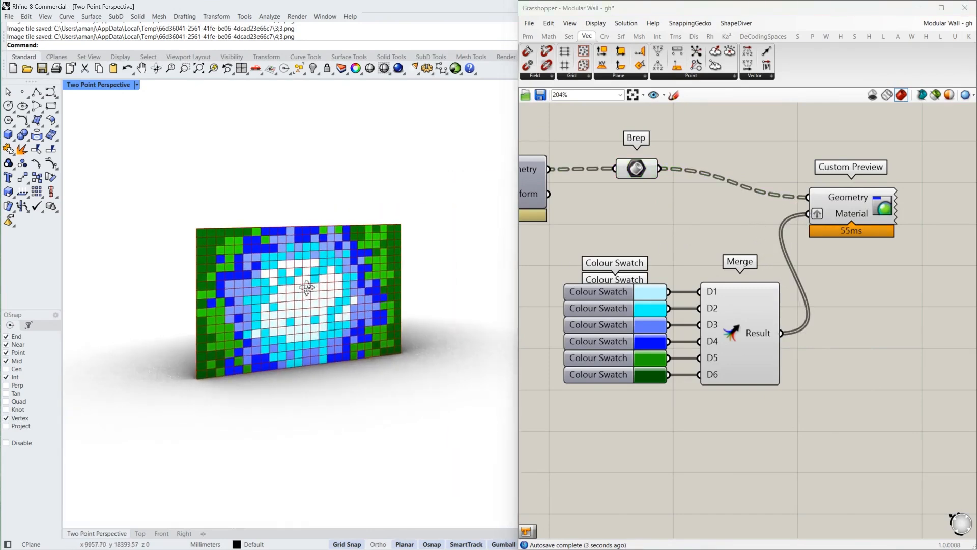
right_click_drag(726, 291, 809, 291)
scroll(810, 293, "down", 10)
right_click_drag(534, 323, 737, 304)
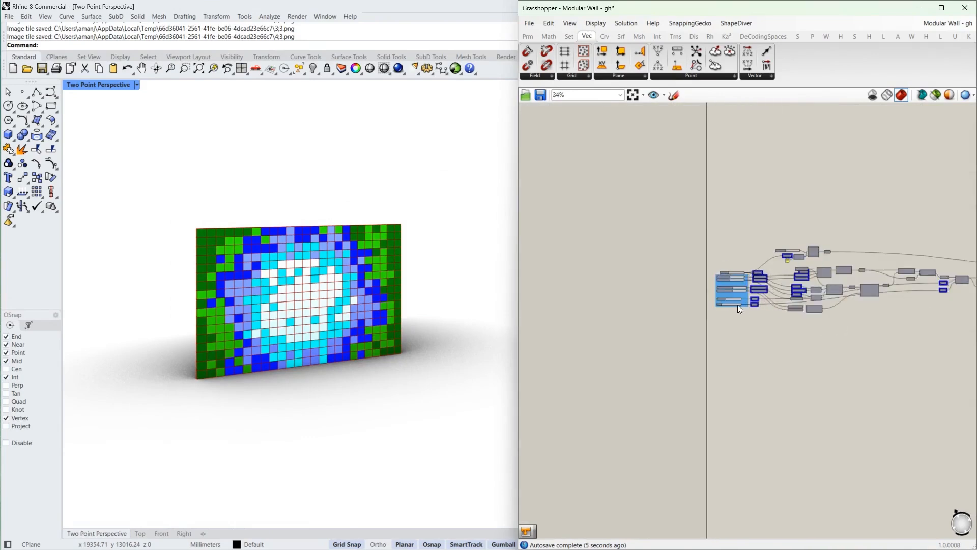
scroll(748, 288, "up", 4)
scroll(752, 284, "up", 8)
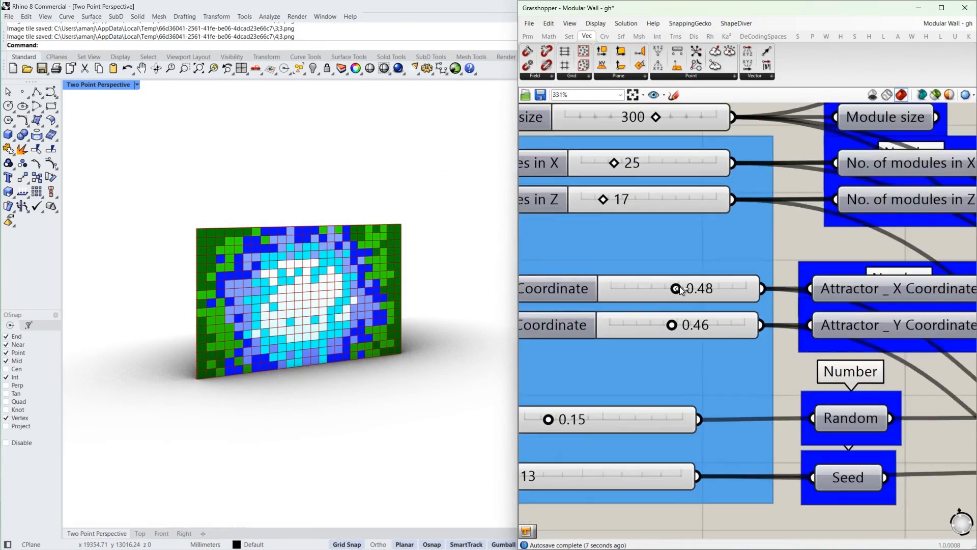
left_click_drag(679, 288, 714, 288)
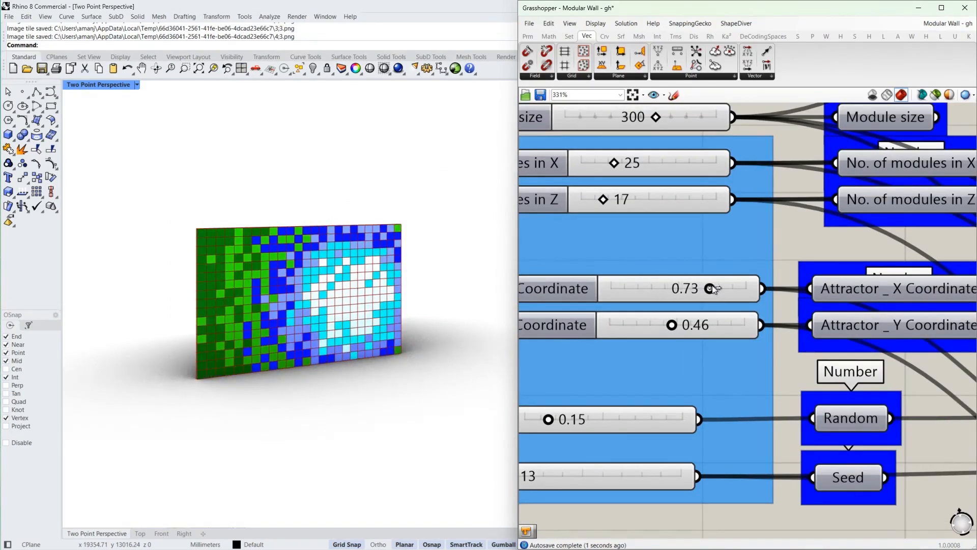
mouse_move(672, 324)
left_mouse_down()
mouse_move(624, 325)
mouse_move(672, 324)
left_mouse_up()
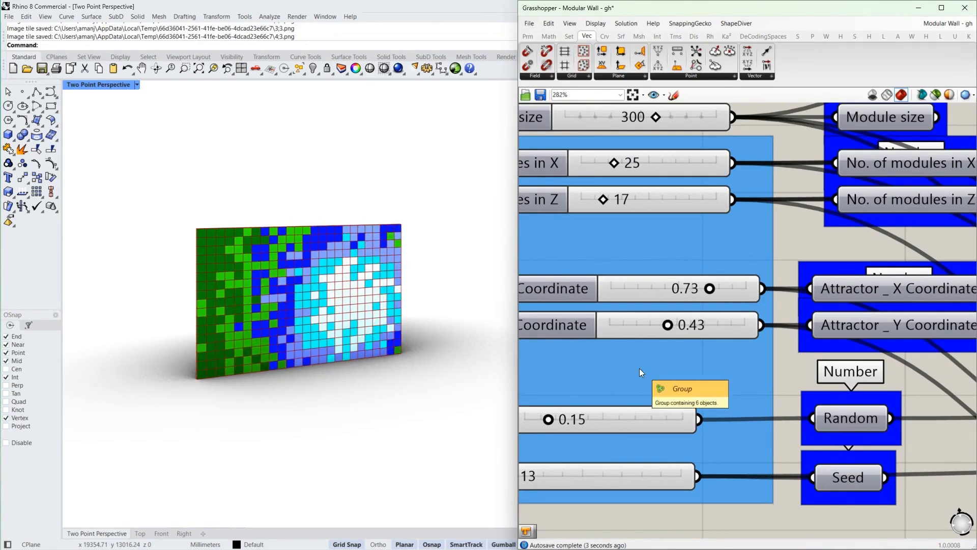
Step: Return to the Brep parameter that feeds Orient's Geometry input, select it and inspect the coloured modules on the wall
scroll(639, 369, "down", 10)
right_click_drag(890, 421, 609, 418)
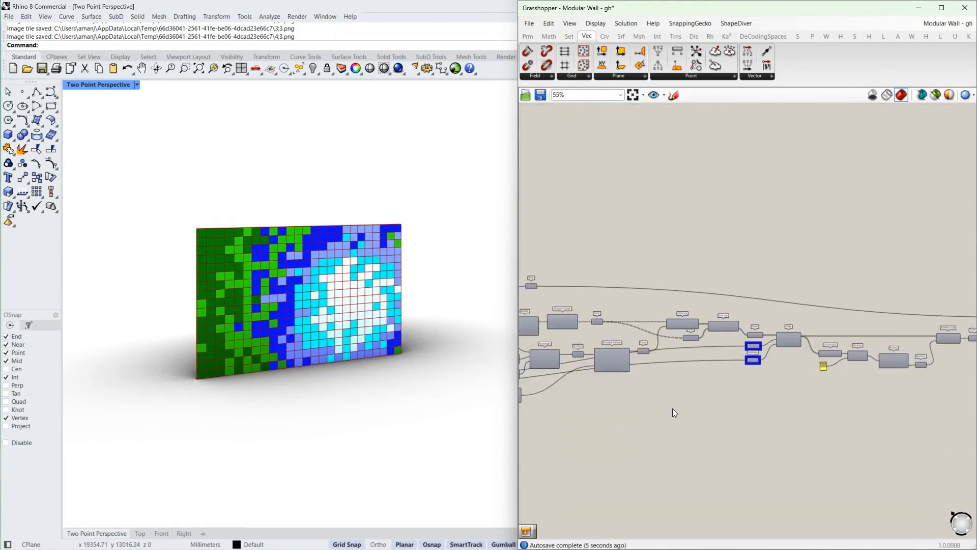
right_click_drag(854, 406, 609, 404)
scroll(794, 338, "up", 6)
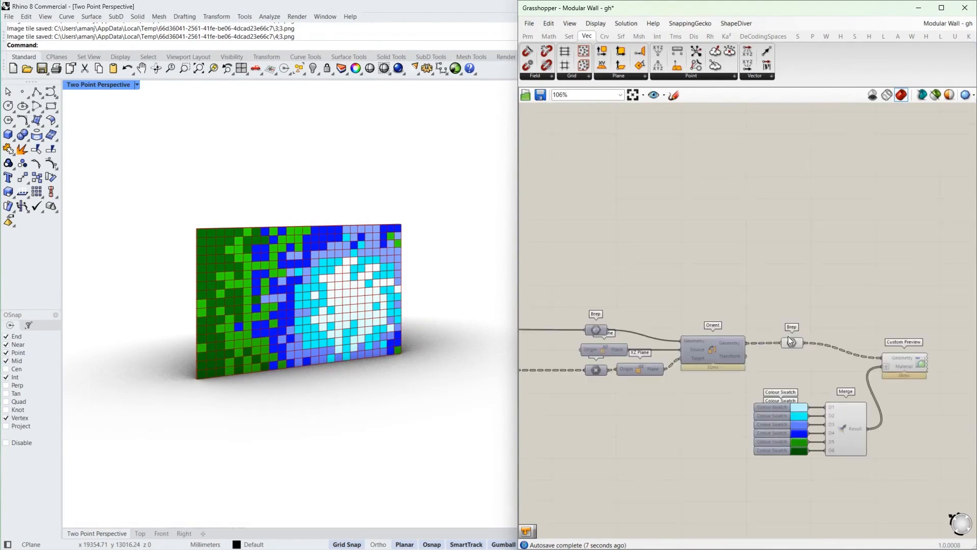
left_click(765, 334)
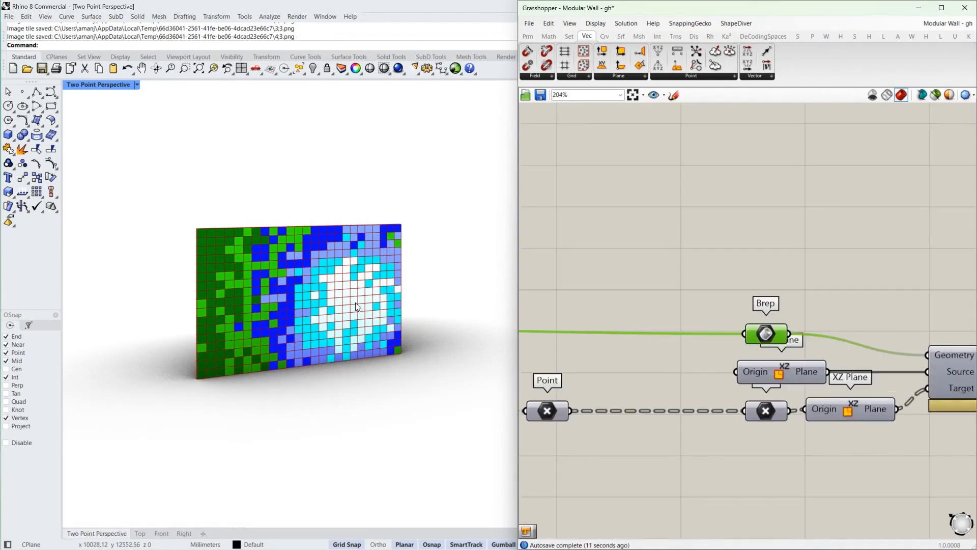
scroll(355, 303, "up", 5)
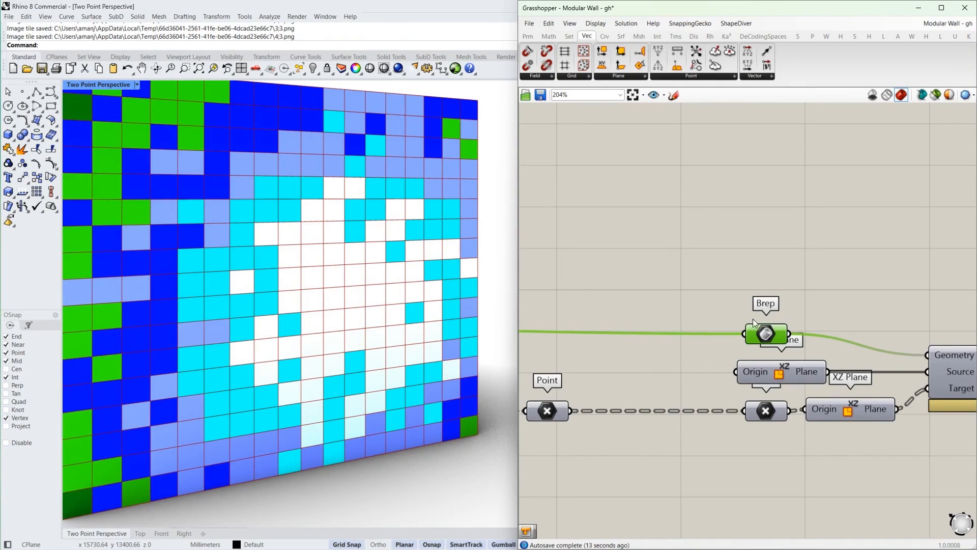
scroll(355, 305, "down", 5)
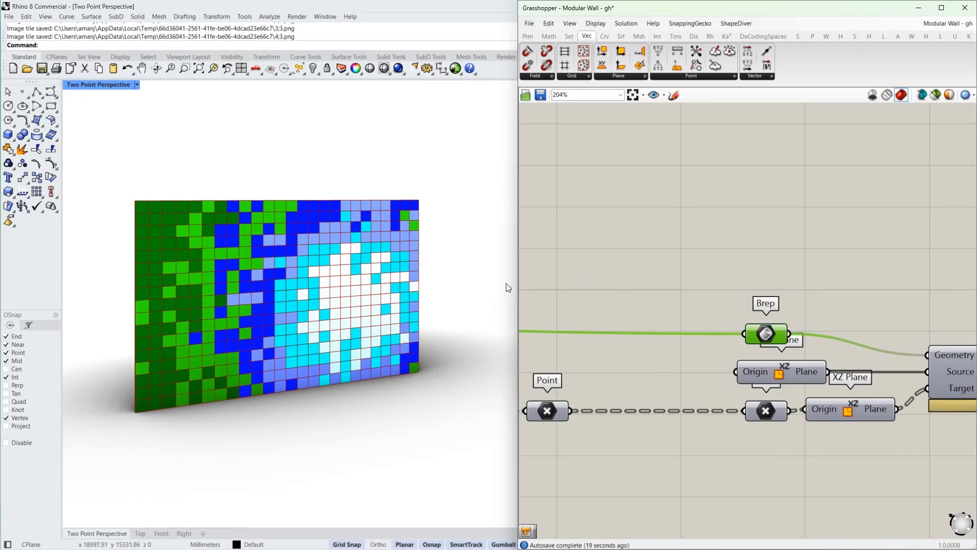
Step: Duplicate the "Module size" parameter with its input wire and place the copy in the empty area above the Center Box group
scroll(326, 267, "up", 6)
scroll(809, 310, "down", 1)
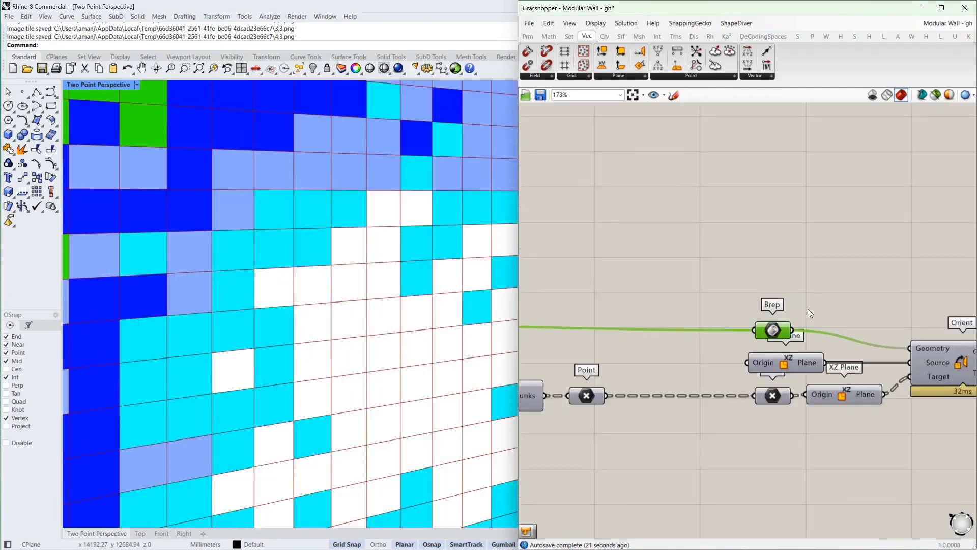
scroll(808, 308, "down", 4)
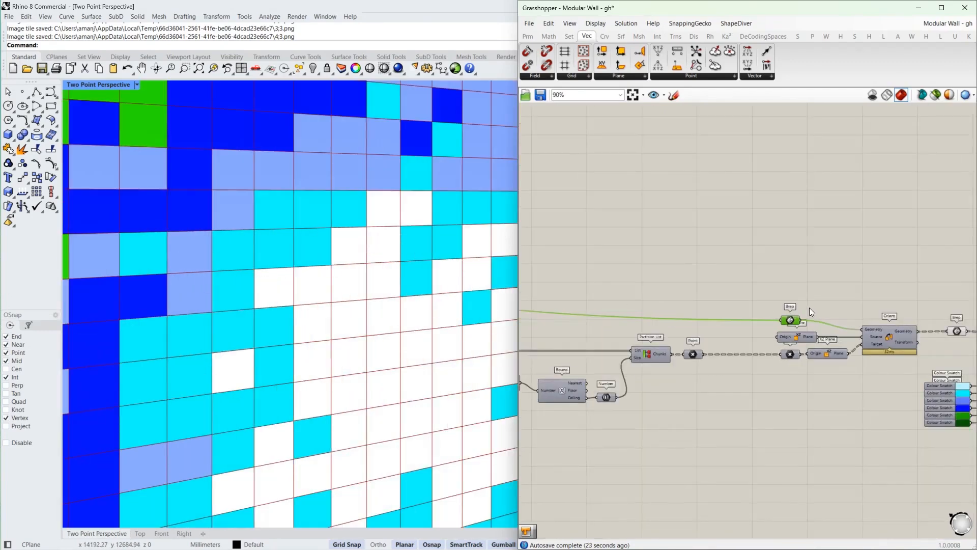
scroll(809, 308, "down", 5)
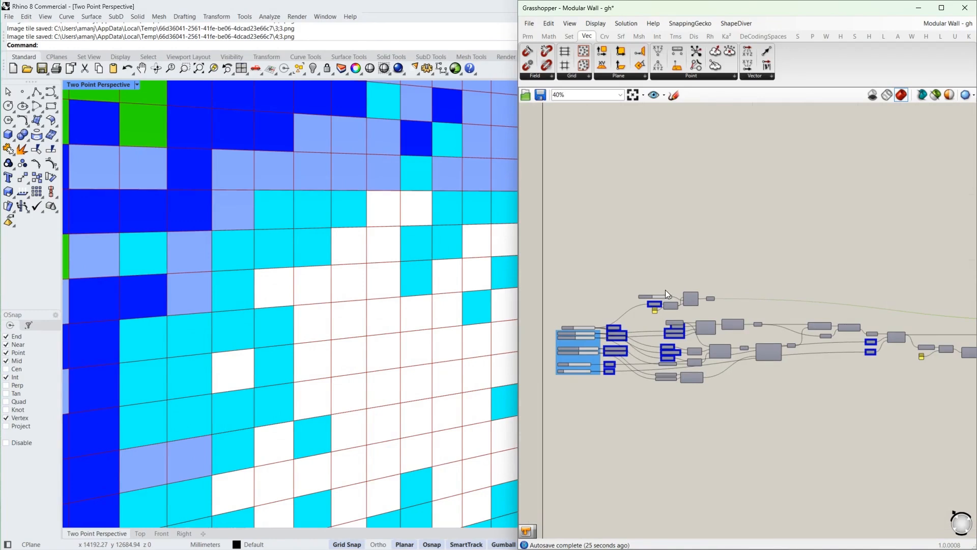
scroll(639, 295, "up", 9)
left_click(594, 384)
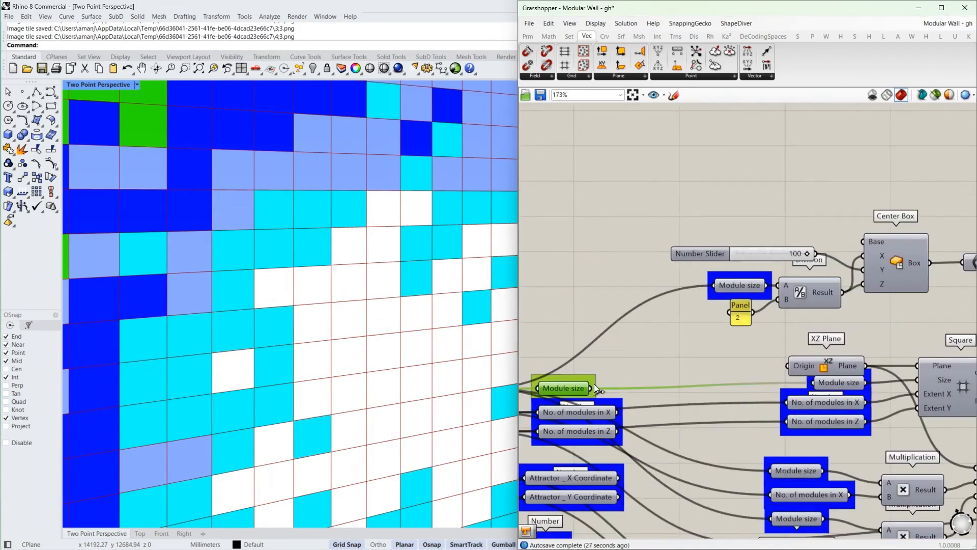
left_click_drag(576, 392, 801, 138, "alt")
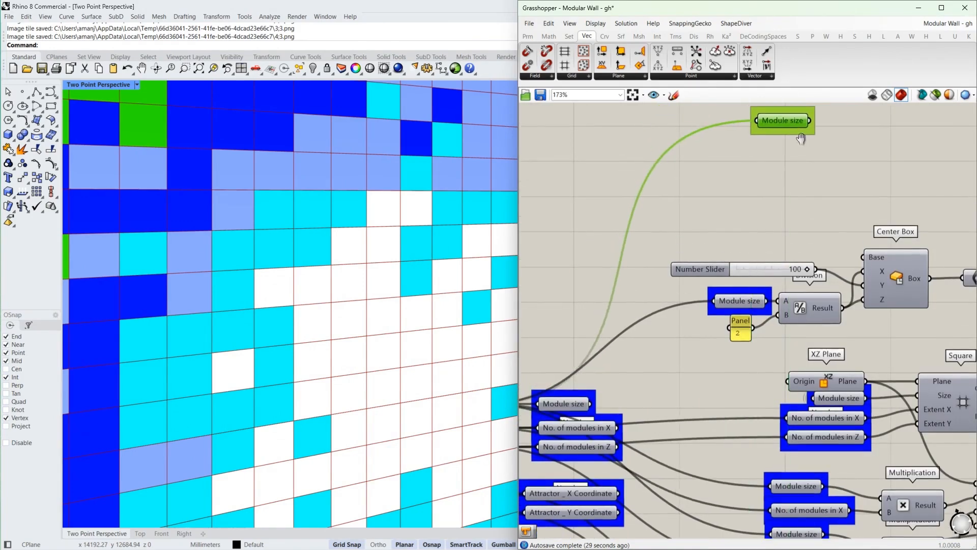
right_click_drag(801, 138, 670, 342)
left_click_drag(663, 329, 673, 246)
Step: Add a Rectangle component beside the copied "Module size" parameter, leaving room between them for more components
double_click(858, 207)
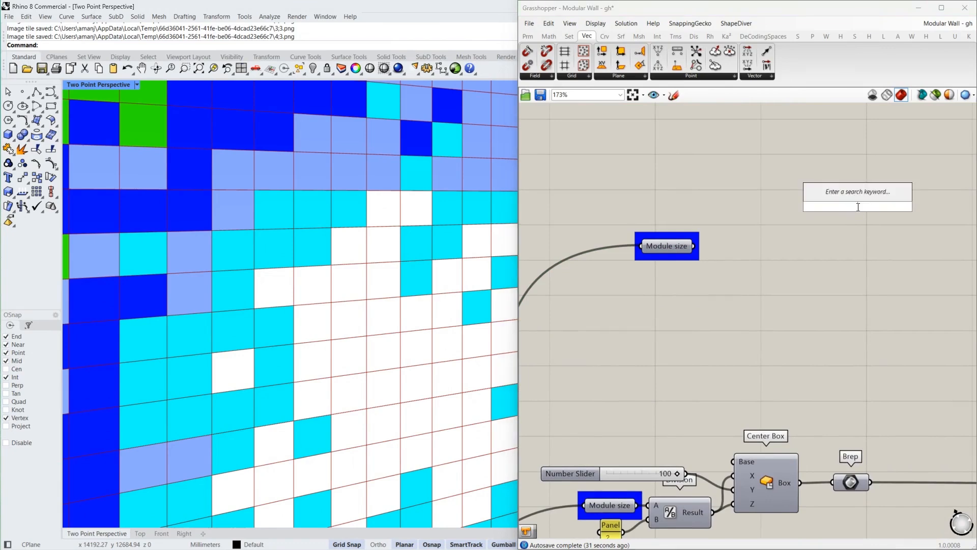
type("rectangle")
key("Return")
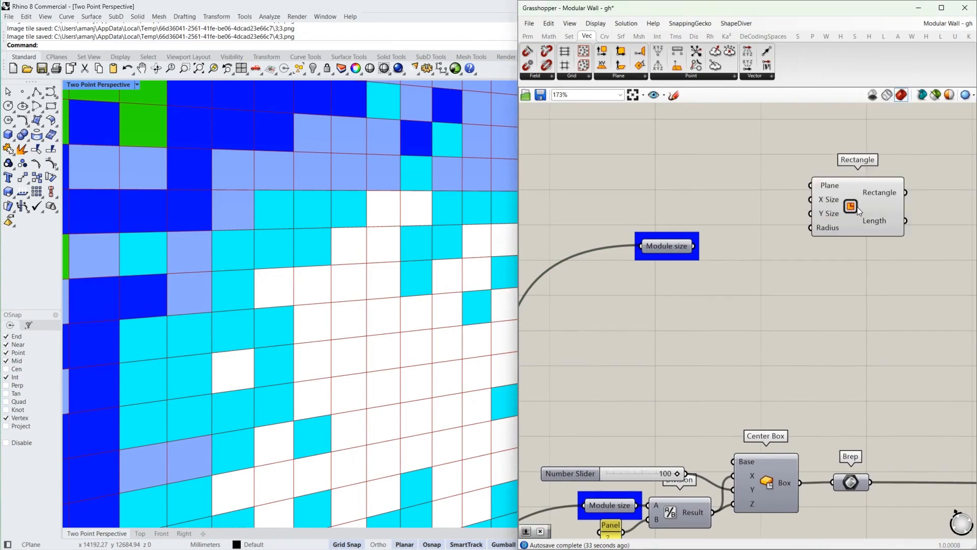
left_click_drag(658, 245, 656, 200)
right_click_drag(731, 186, 725, 245)
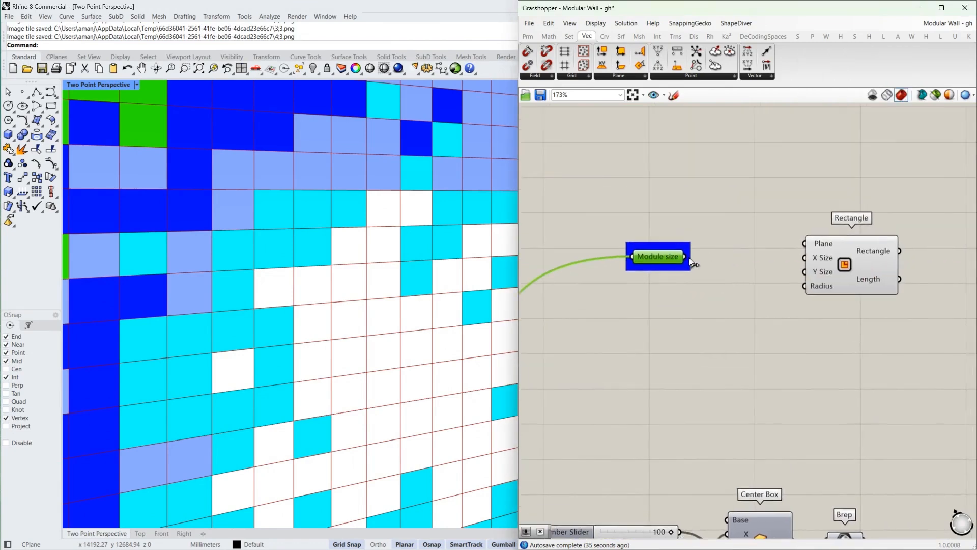
left_click_drag(827, 258, 920, 258)
Step: Add a Division component that divides the copied "Module size" by a panel value of 2
double_click(768, 268)
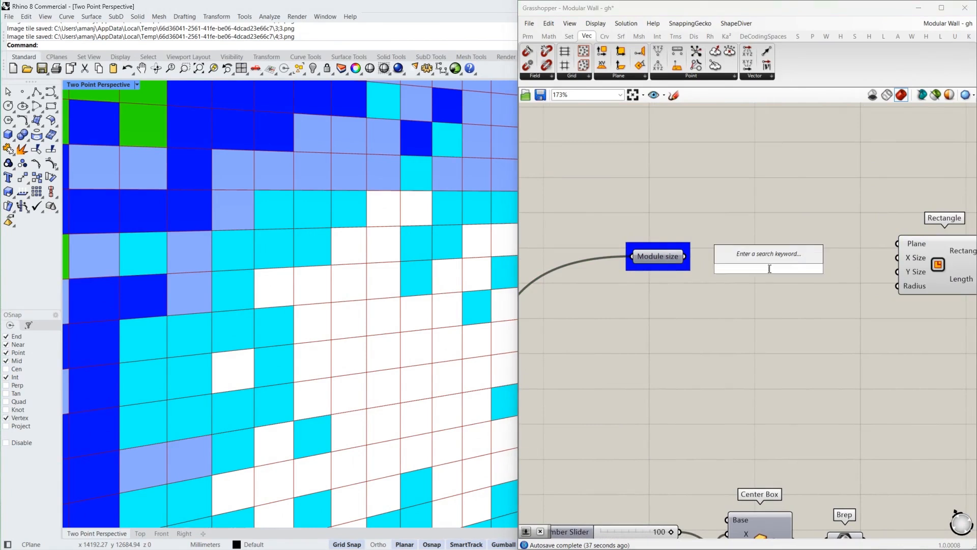
type("/")
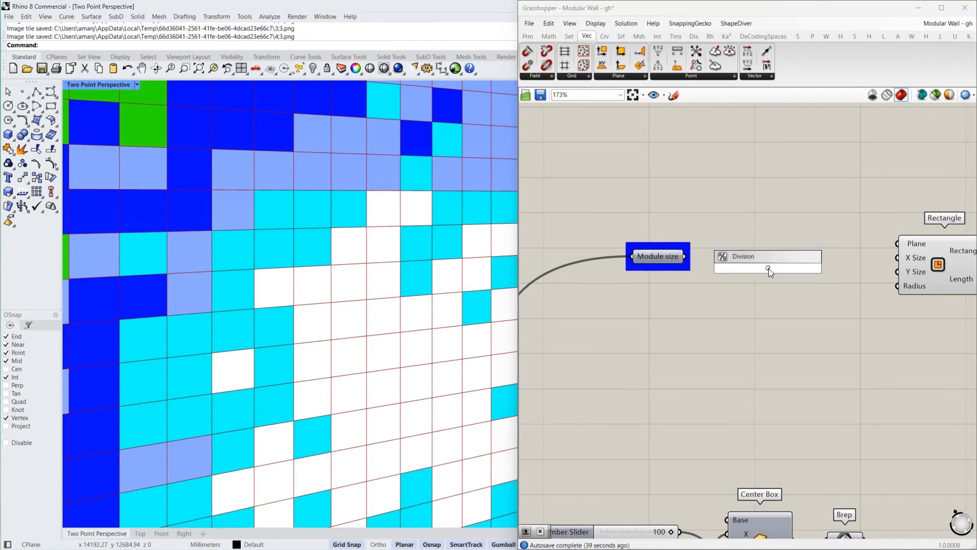
type("2")
key("Return")
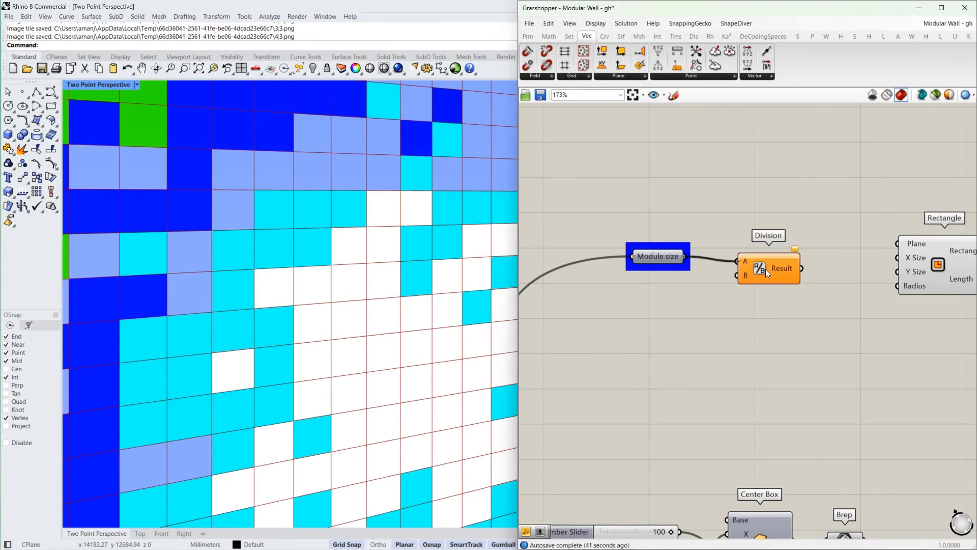
double_click(673, 300)
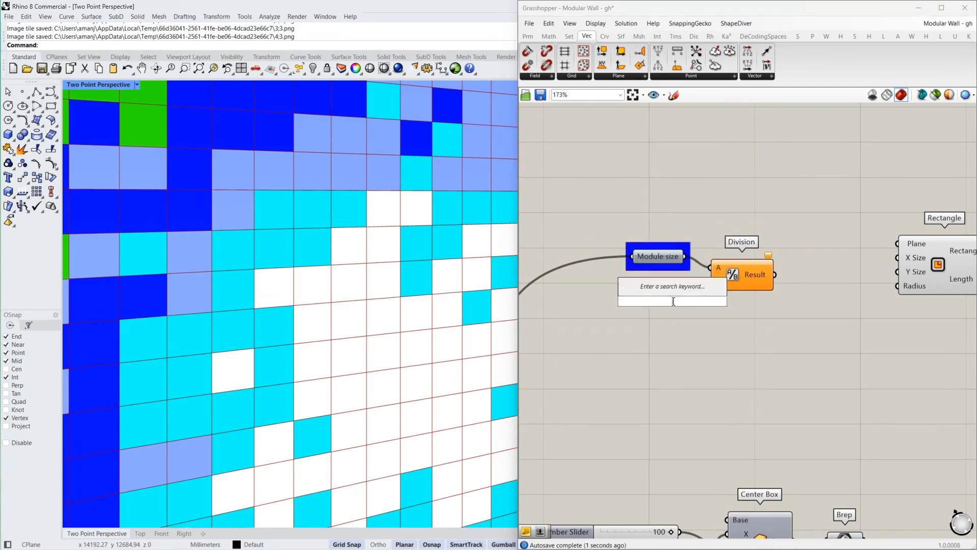
type("2")
key("Return")
left_click_drag(685, 301, 711, 282)
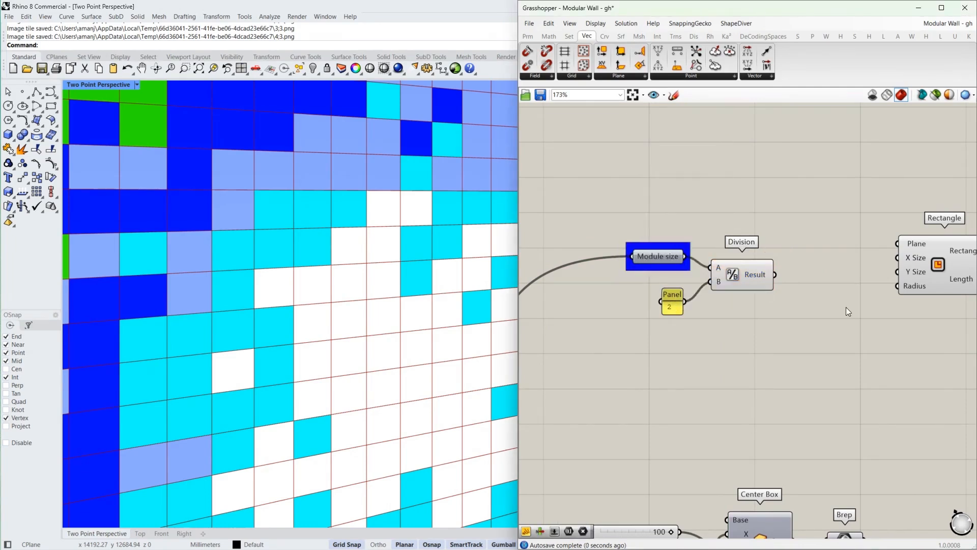
Step: Add a Construct Domain component and arrange it between the Division and Rectangle components
double_click(846, 307)
type("construct")
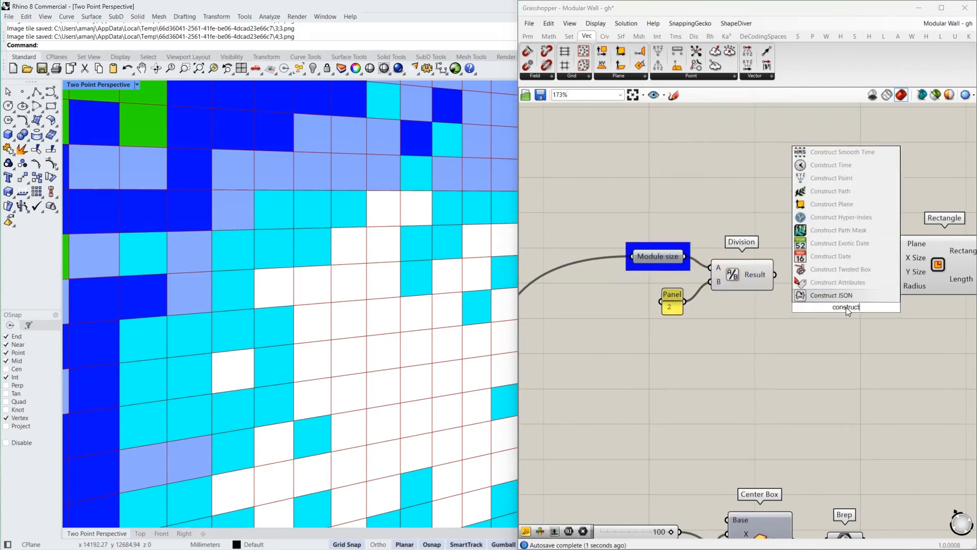
type(" dp")
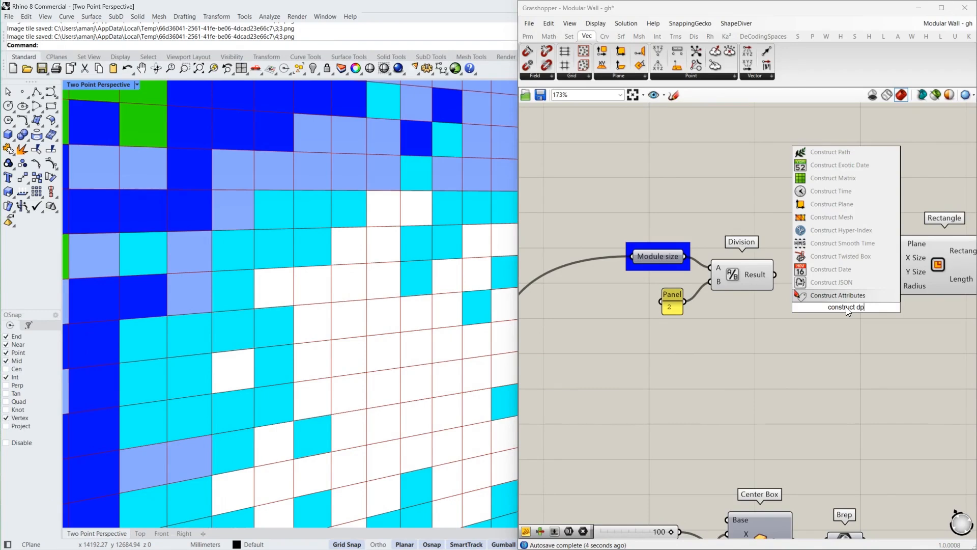
type(",ain")
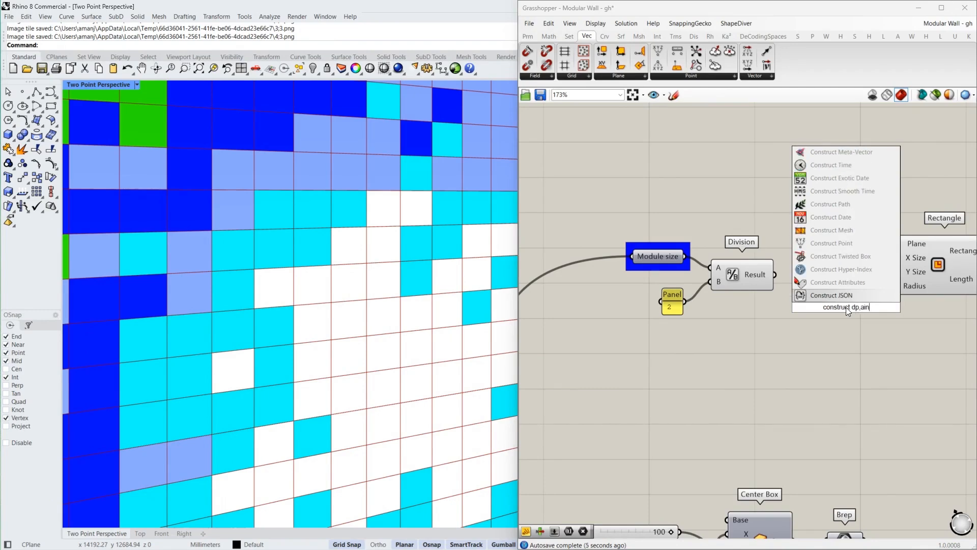
double_click(860, 307)
type("domain")
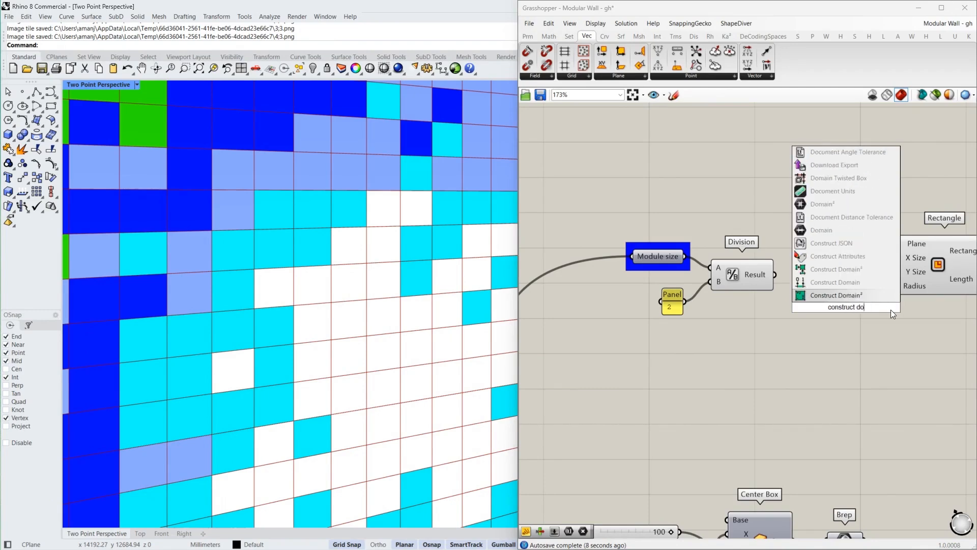
left_click(887, 286)
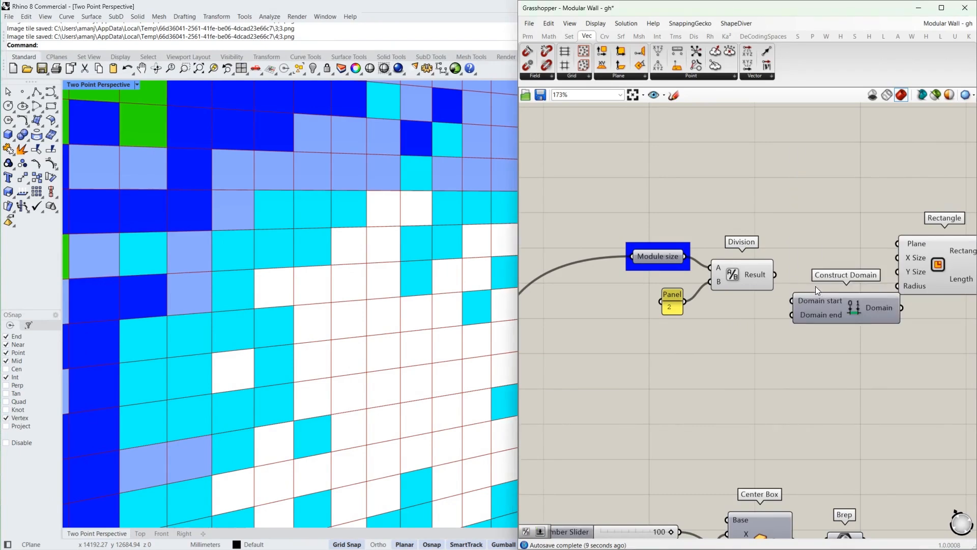
right_click_drag(815, 286, 733, 287)
left_click_drag(869, 272, 921, 265)
mouse_move(674, 275)
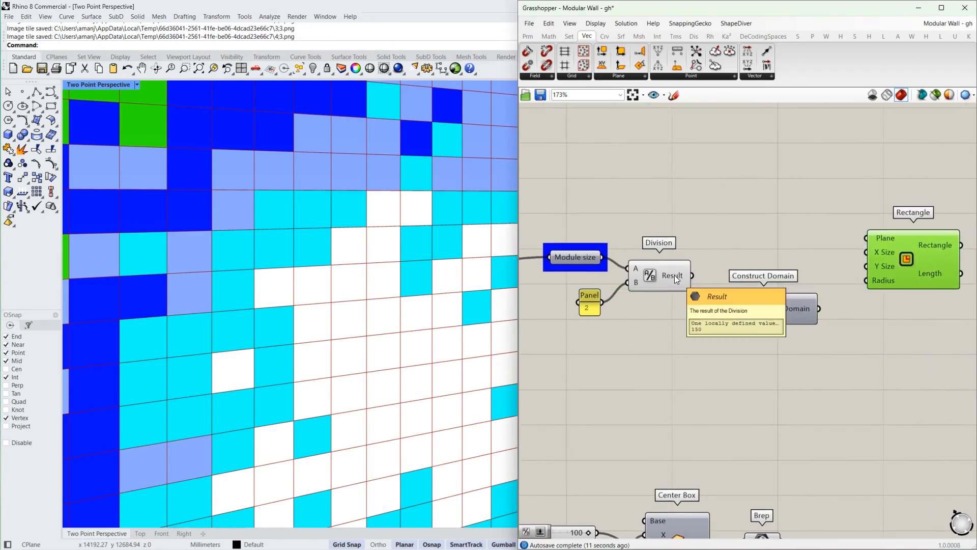
left_click_drag(750, 304, 773, 319)
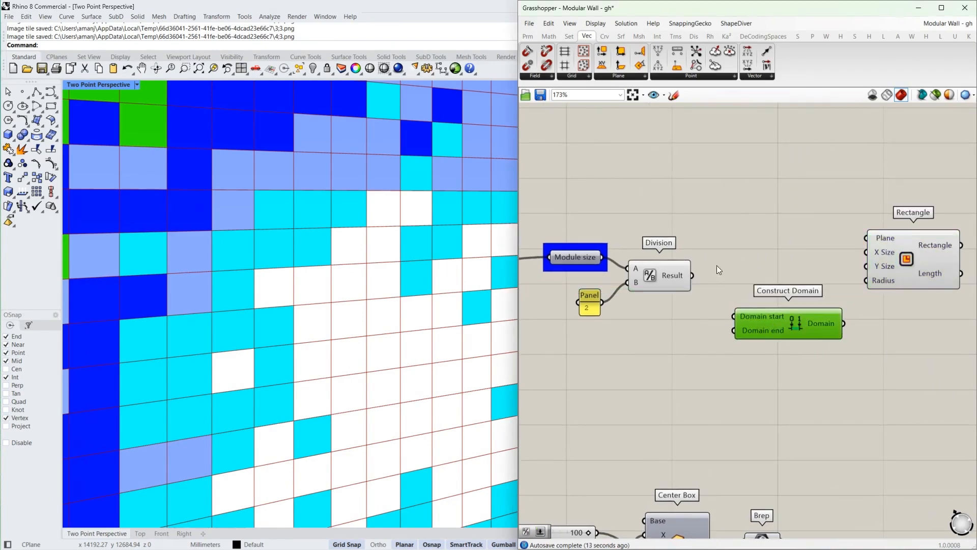
Step: Feed the Division result through a new Negative component into Domain start, and connect it directly to Domain end
double_click(717, 265)
type("neg")
left_click(710, 254)
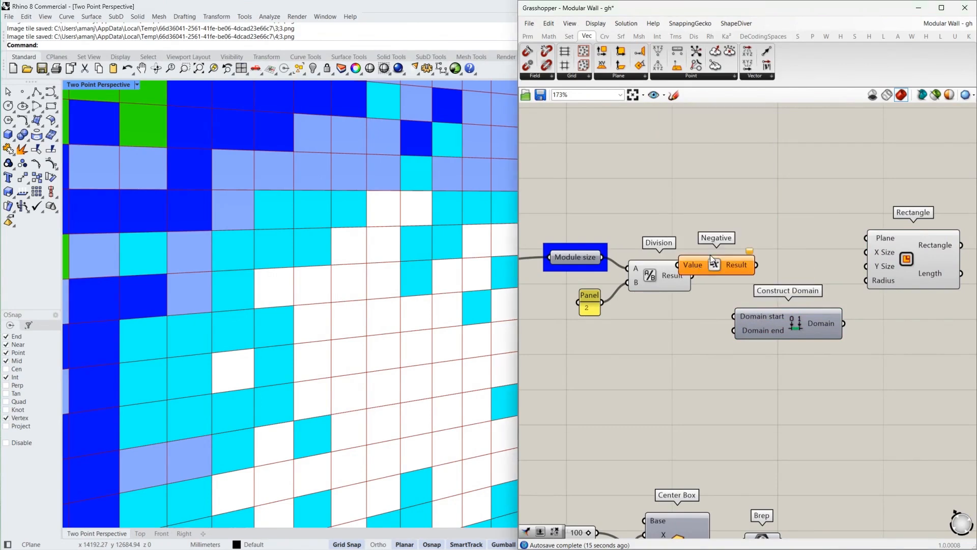
left_click_drag(710, 259, 746, 260)
left_click_drag(692, 276, 713, 264)
left_click_drag(792, 264, 855, 281)
scroll(809, 277, "up", 3)
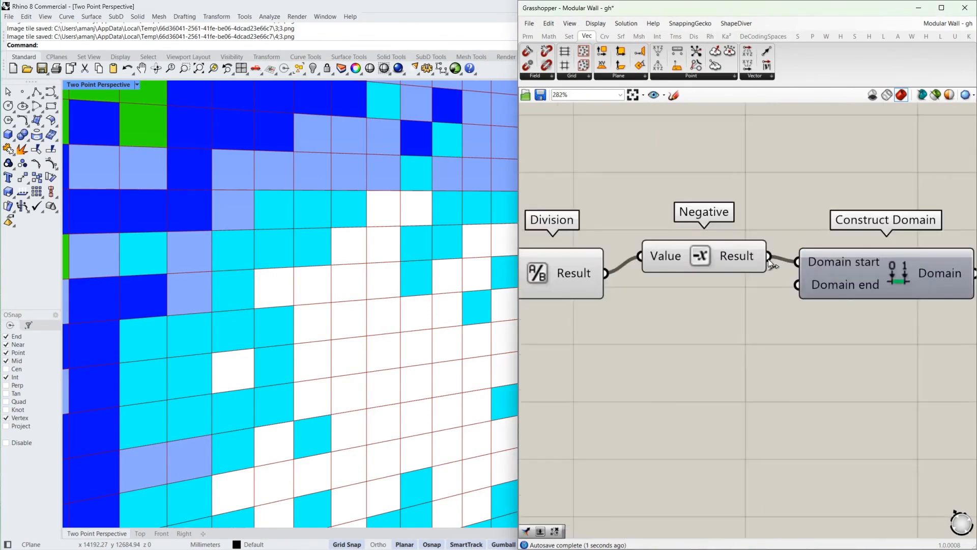
left_click_drag(608, 273, 802, 288)
Step: Connect the constructed domain to both the X Size and Y Size inputs of the Rectangle component
right_click_drag(883, 342, 608, 383)
scroll(611, 383, "down", 2)
left_click_drag(719, 234, 736, 280)
left_click_drag(673, 333, 720, 270)
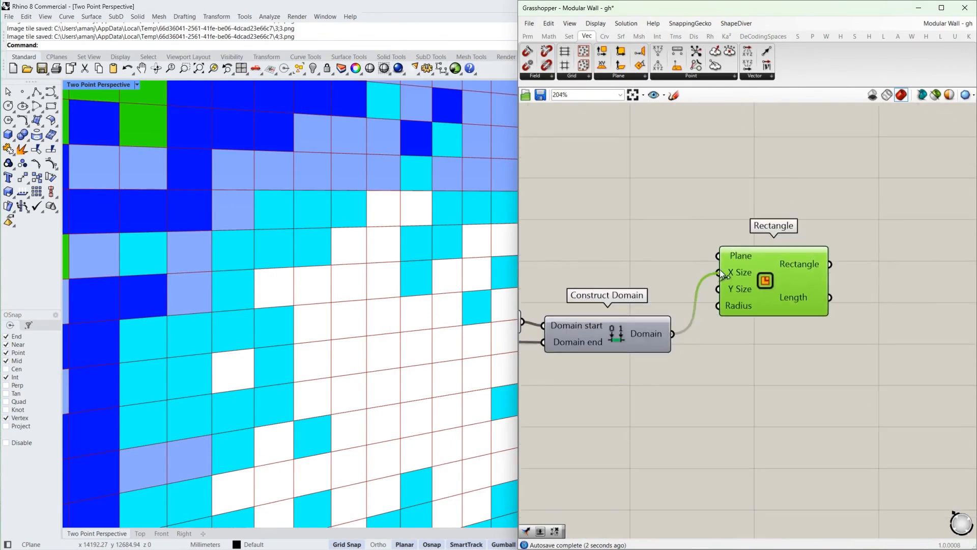
scroll(408, 274, "down", 15)
right_click_drag(409, 274, 326, 473)
scroll(327, 474, "up", 10)
scroll(330, 475, "up", 5)
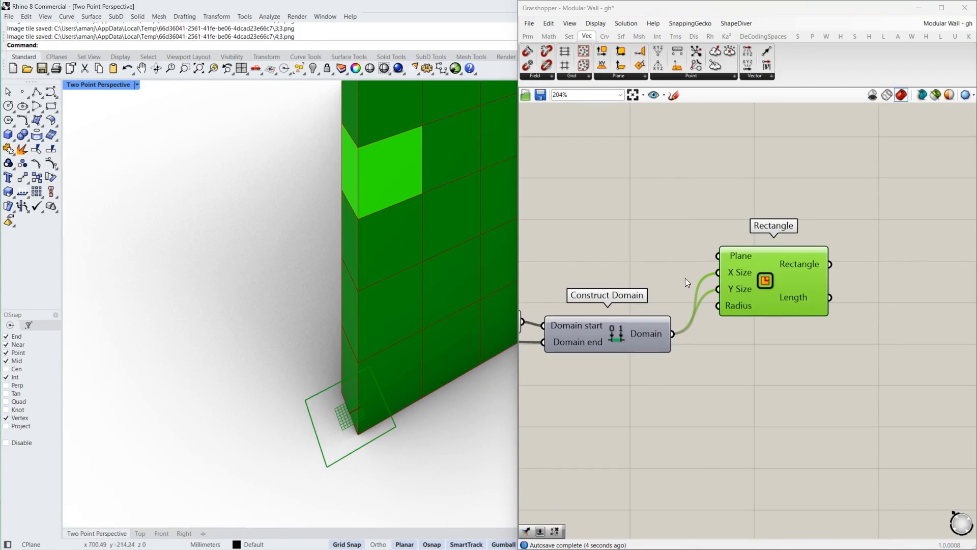
Step: Add an XZ Plane component, connect it to the Rectangle's Plane input, and check the rectangle's orientation in the Rhino viewport
double_click(625, 259)
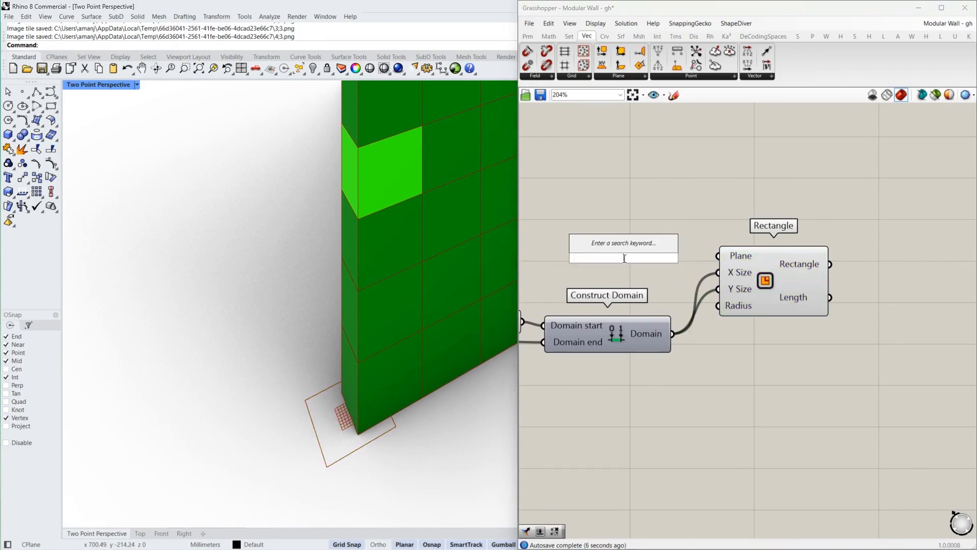
type("xz")
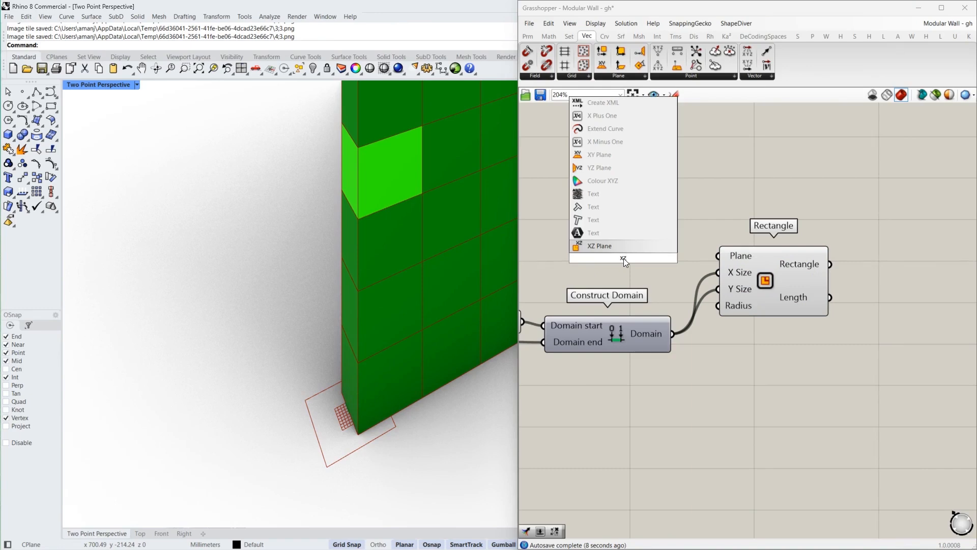
key("Return")
left_click_drag(670, 258, 719, 256)
left_click(775, 277)
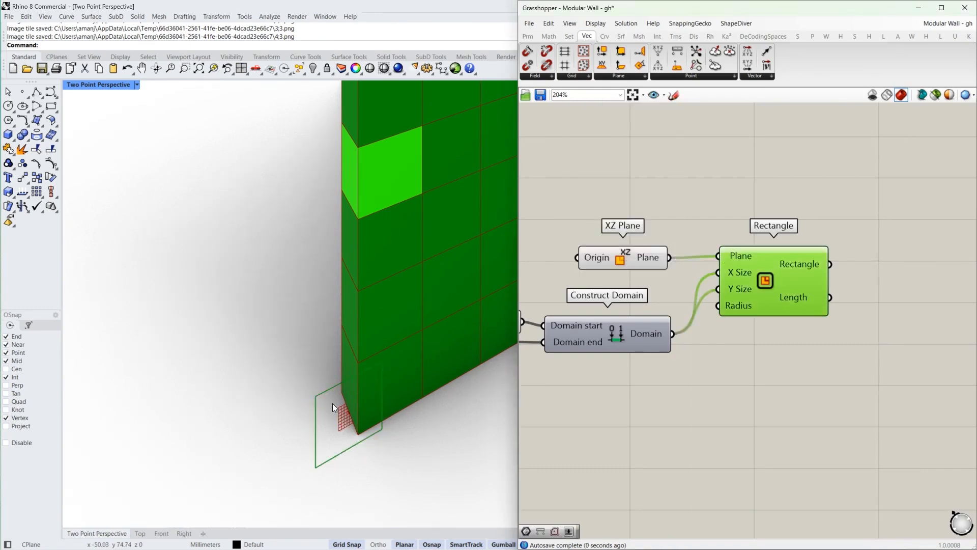
mouse_move(332, 403)
right_mouse_down()
mouse_move(336, 373)
mouse_move(335, 386)
right_mouse_up()
scroll(346, 331, "down", 10)
scroll(363, 320, "up", 9)
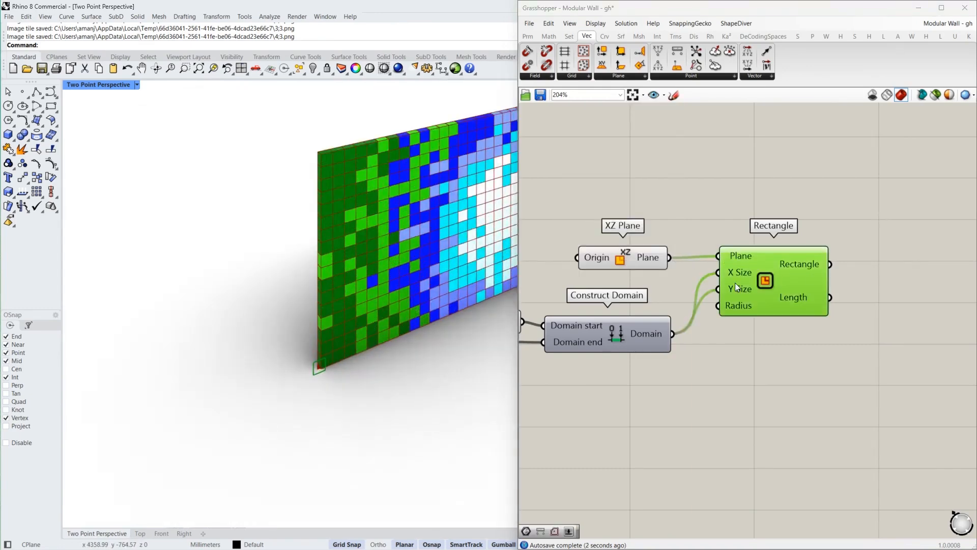
middle_click(792, 275)
left_click(816, 307)
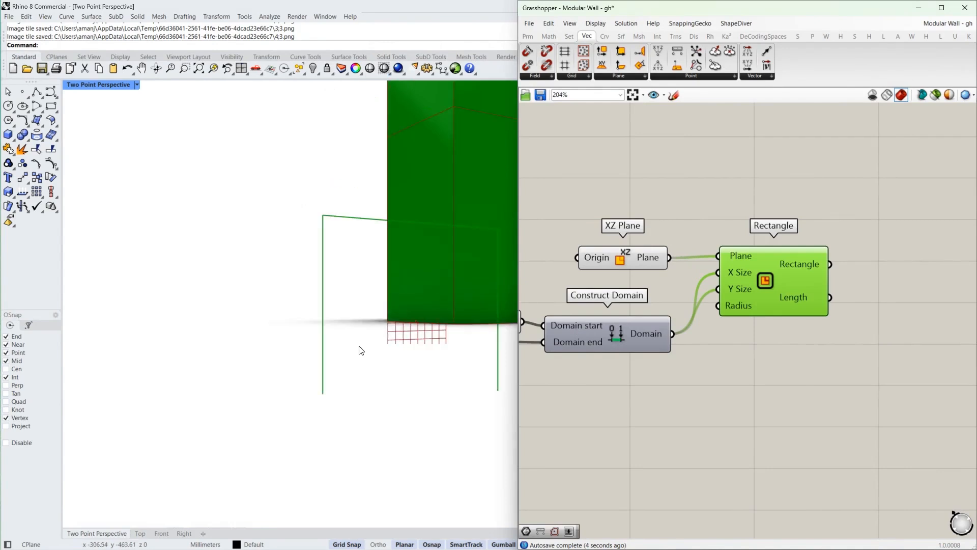
Step: Add an Offset Curve component and connect the Rectangle output to its Curve input
right_click_drag(807, 279, 731, 345)
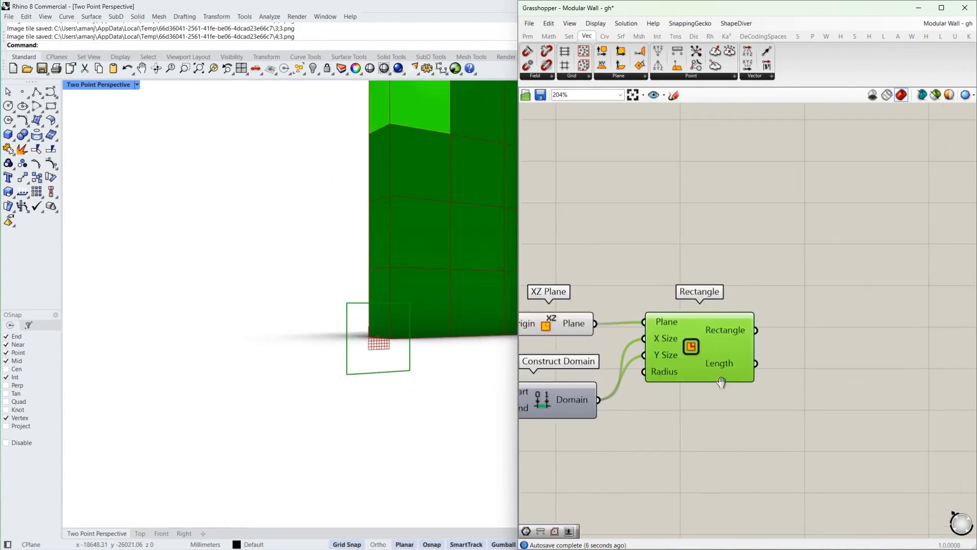
left_click(706, 361)
double_click(823, 316)
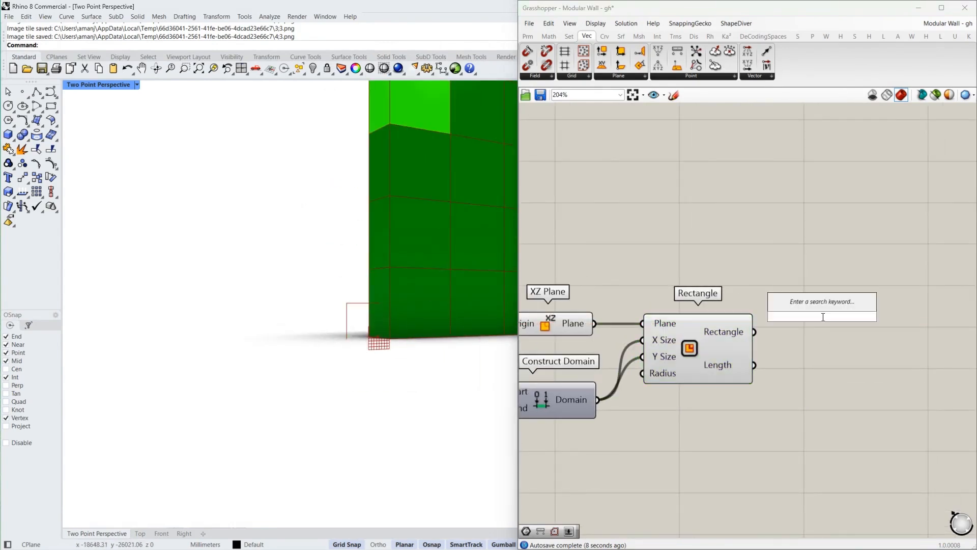
type("offset")
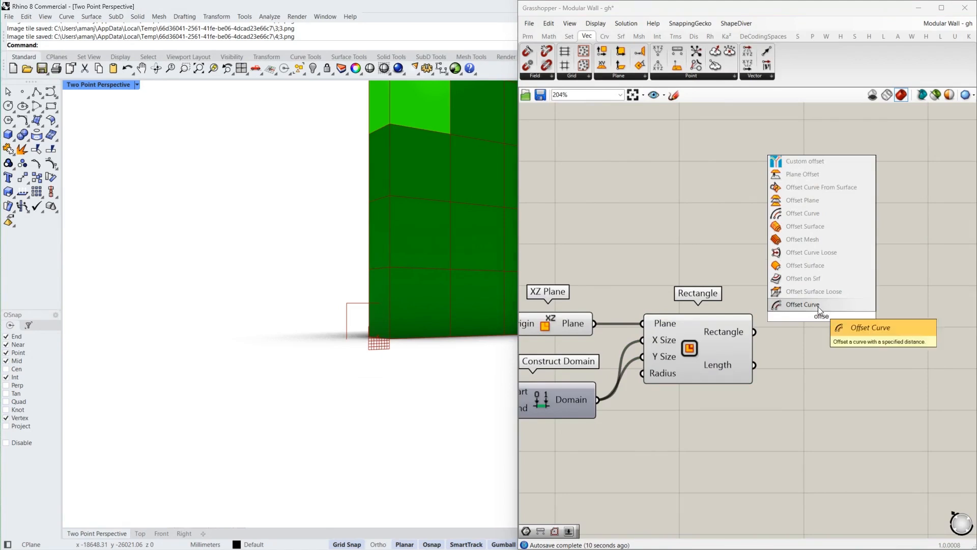
left_click(817, 306)
left_click_drag(755, 331, 771, 291)
left_click_drag(801, 305, 889, 243)
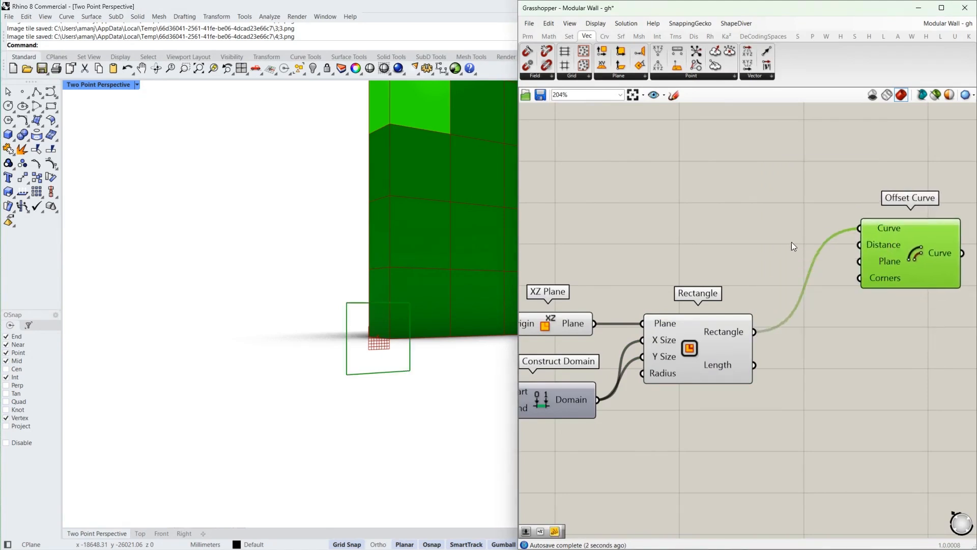
Step: Add a number slider set to 25 and connect it to the Offset Curve's Distance input
double_click(742, 244)
type("25")
key("Return")
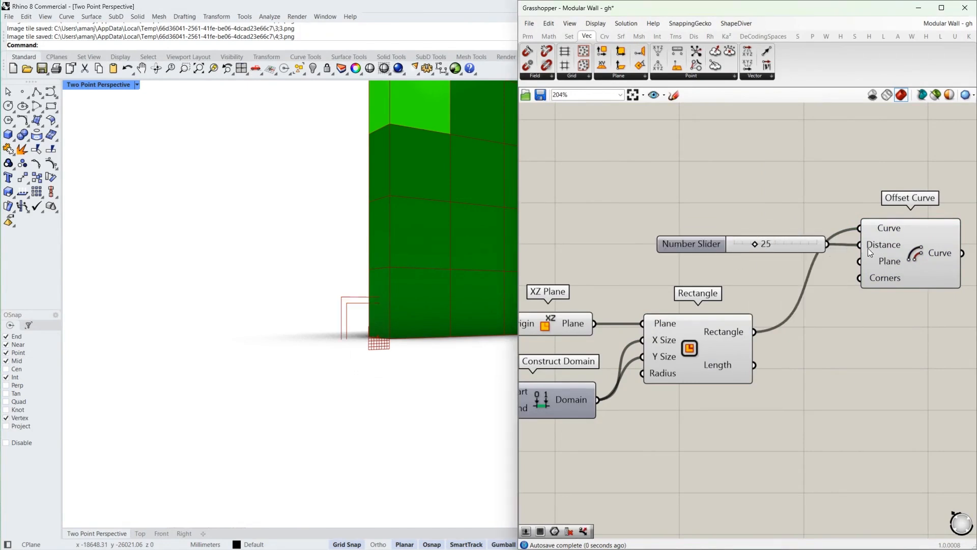
right_click_drag(870, 252, 745, 272)
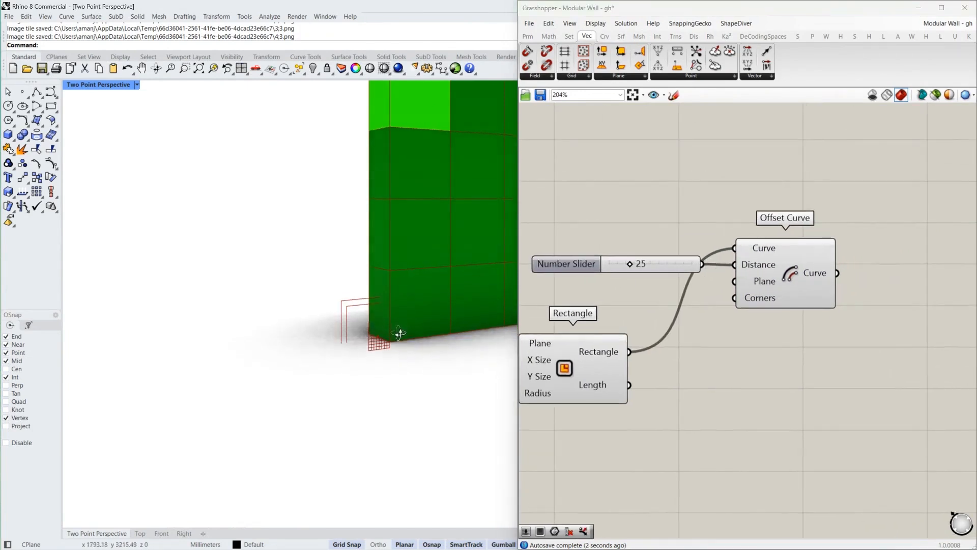
Step: Switch the Rhino viewport to Wireframe display and highlight the Rectangle component's outline to compare it with the offset curve
left_click(100, 84)
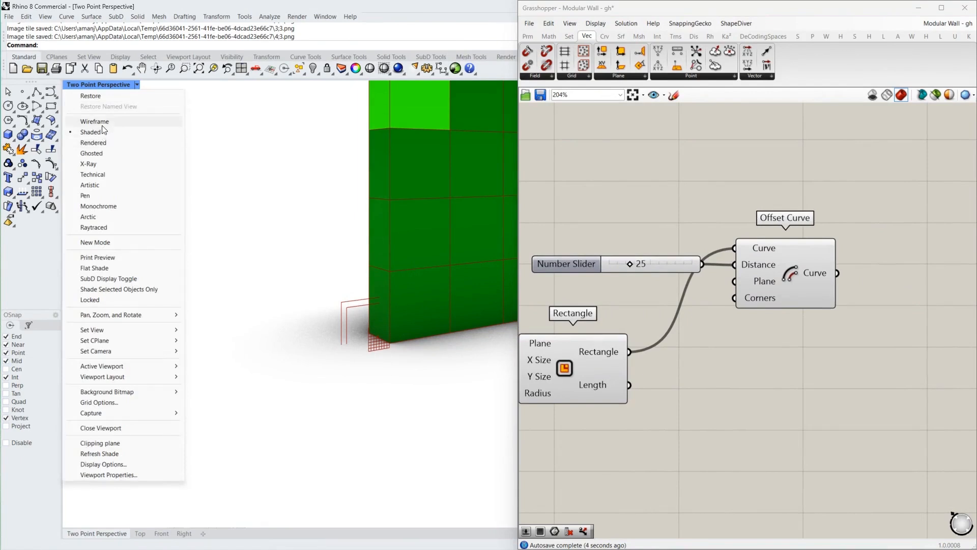
left_click(94, 121)
scroll(383, 319, "up", 2)
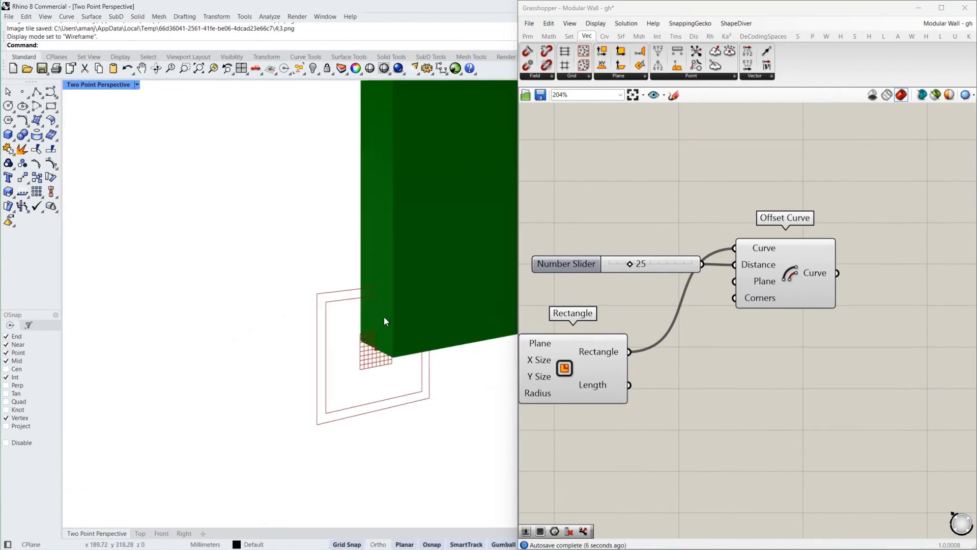
left_click(604, 344)
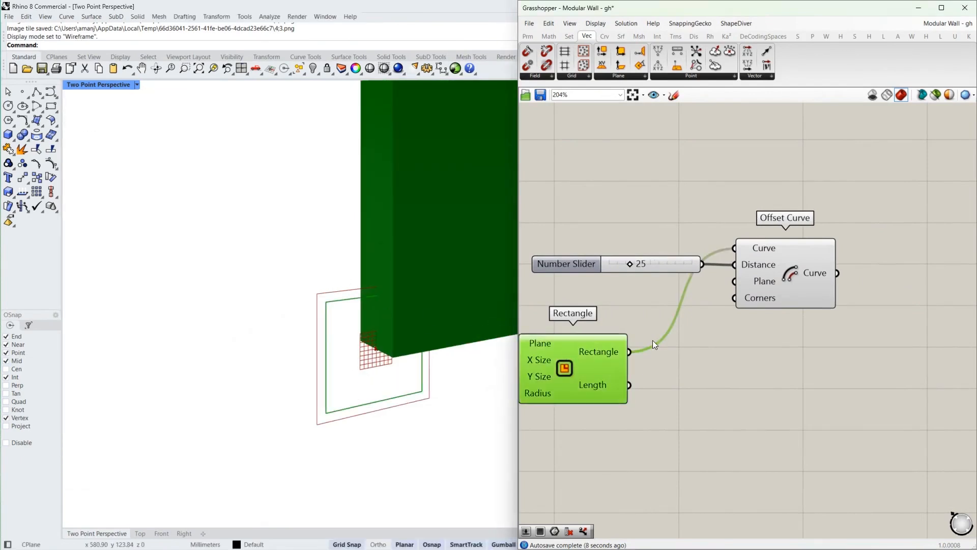
Step: Insert a Negative component between the 25 slider and the Offset Curve's Distance input, and check the offset curve
left_click_drag(787, 263, 868, 261)
double_click(764, 298)
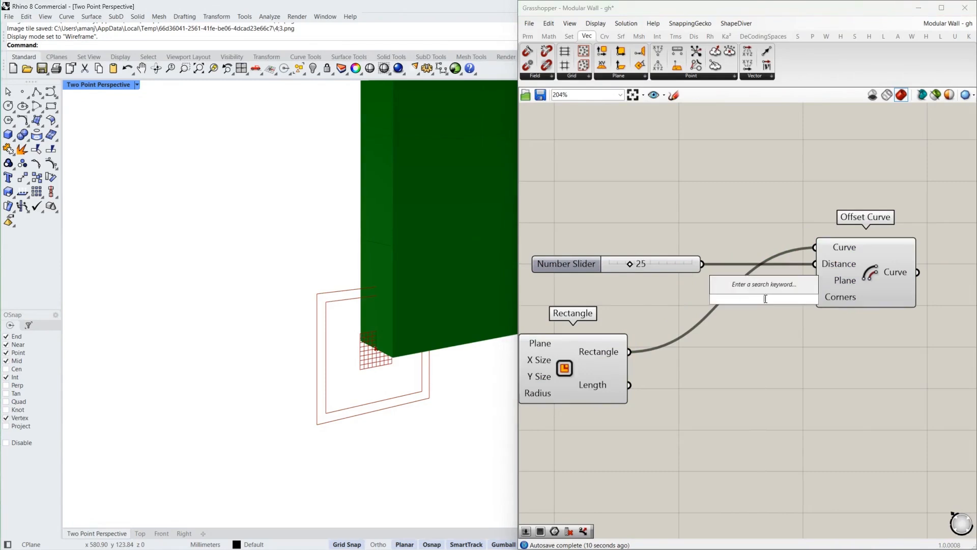
type("neg")
left_click(749, 285)
left_click_drag(704, 264, 717, 298)
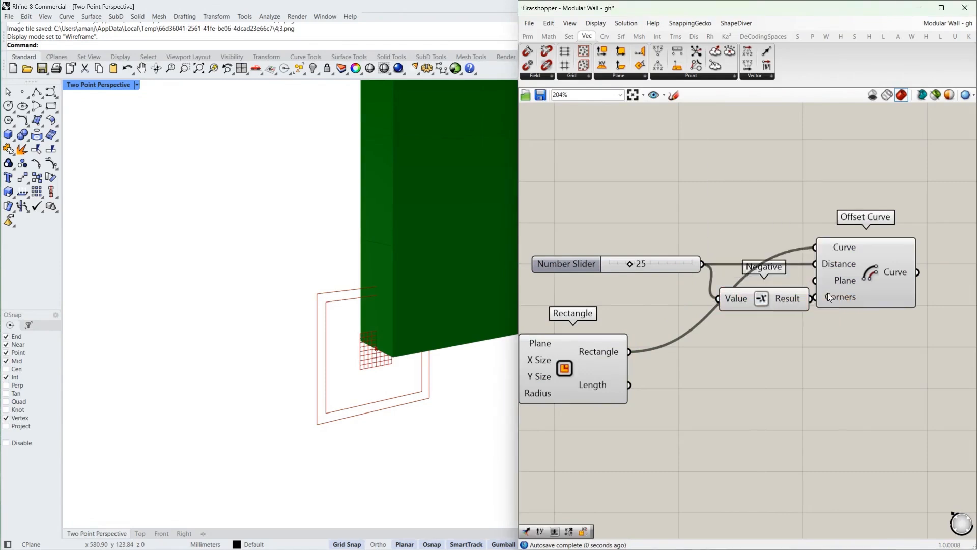
left_click_drag(830, 292, 866, 292)
left_click(774, 270)
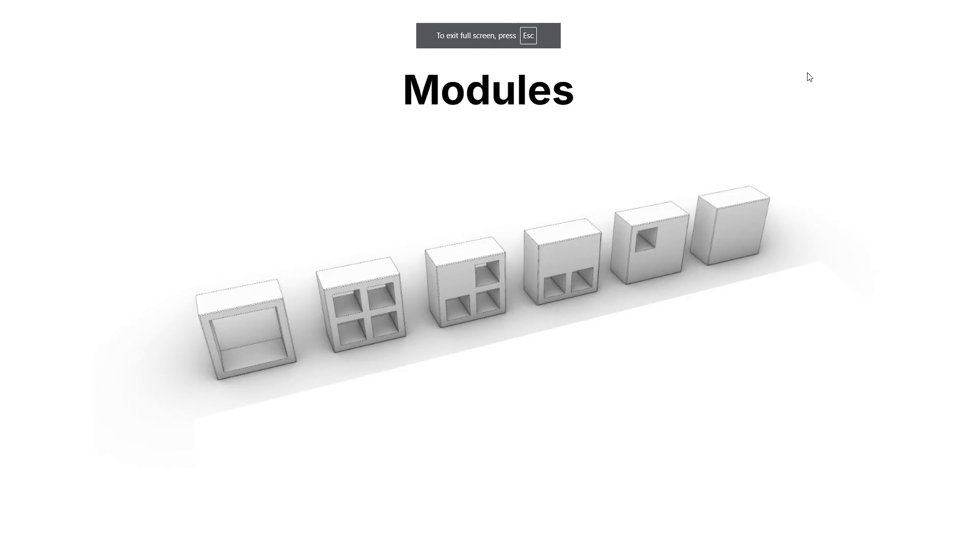
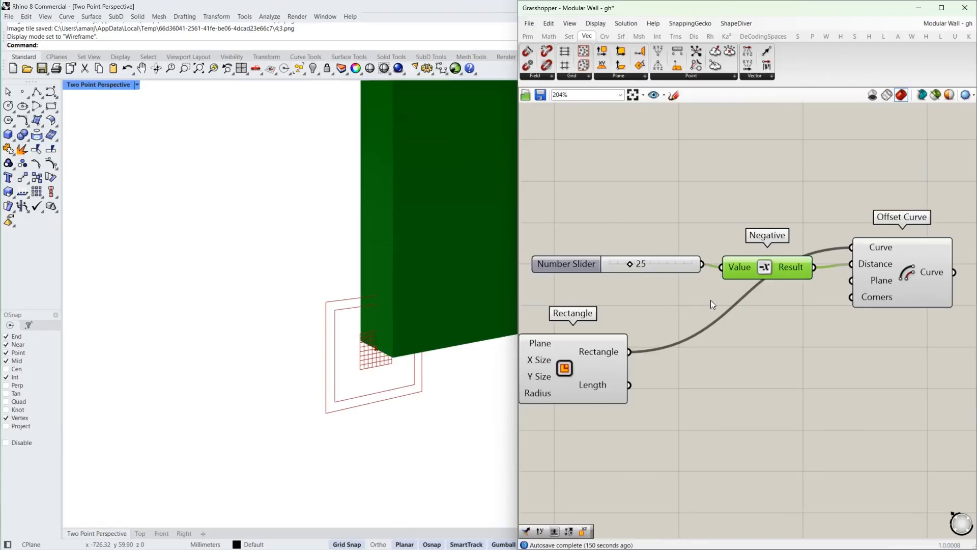
left_click(881, 278)
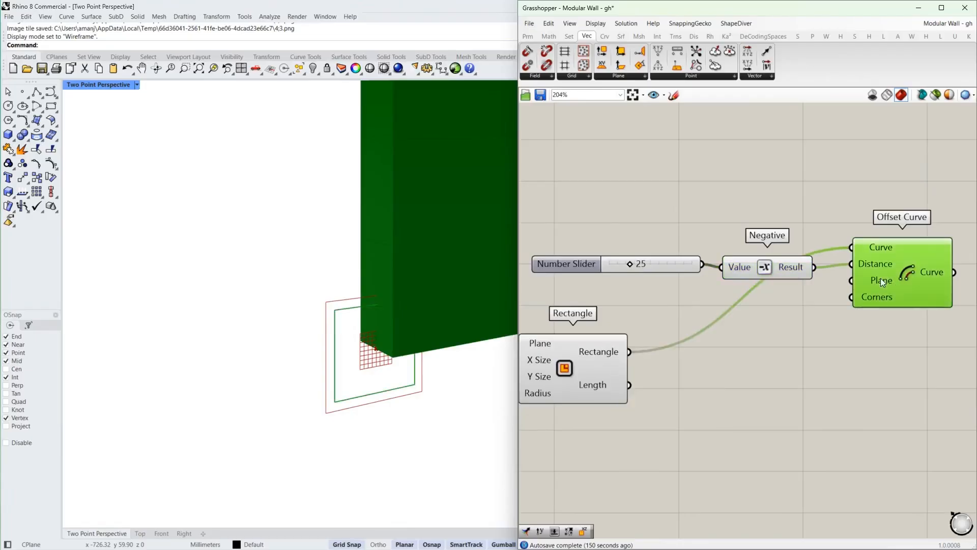
Step: Add a Divide Domain² component and connect the Rectangle output to its Domain input
scroll(750, 311, "down", 3)
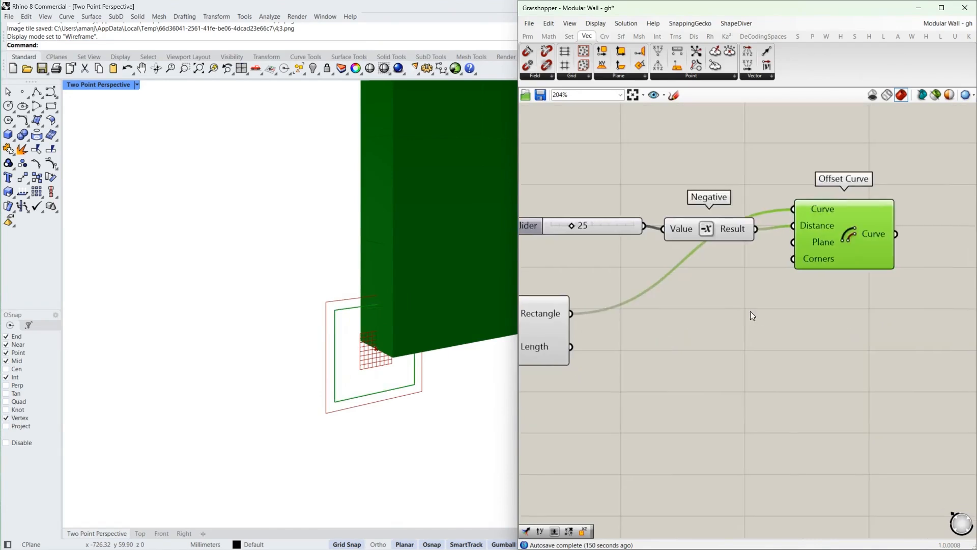
double_click(740, 329)
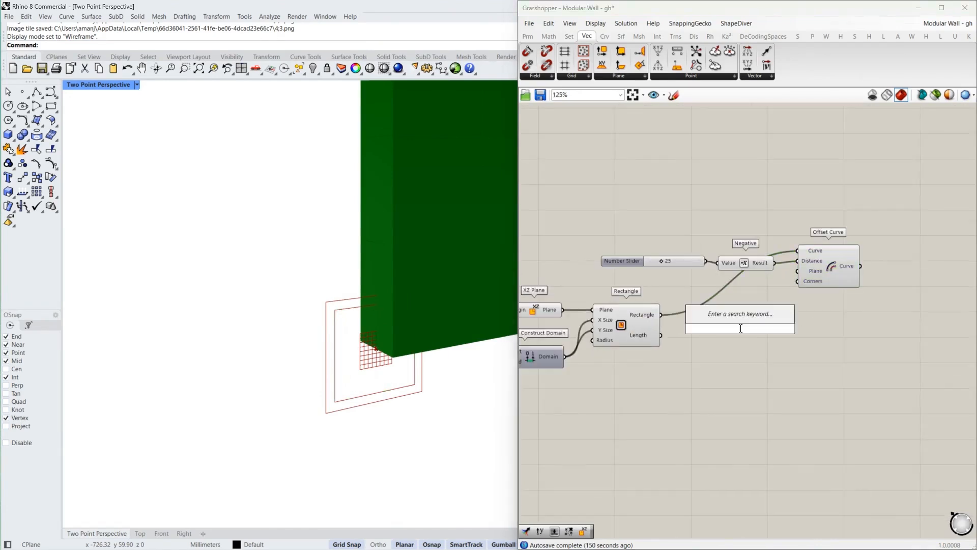
type("divide")
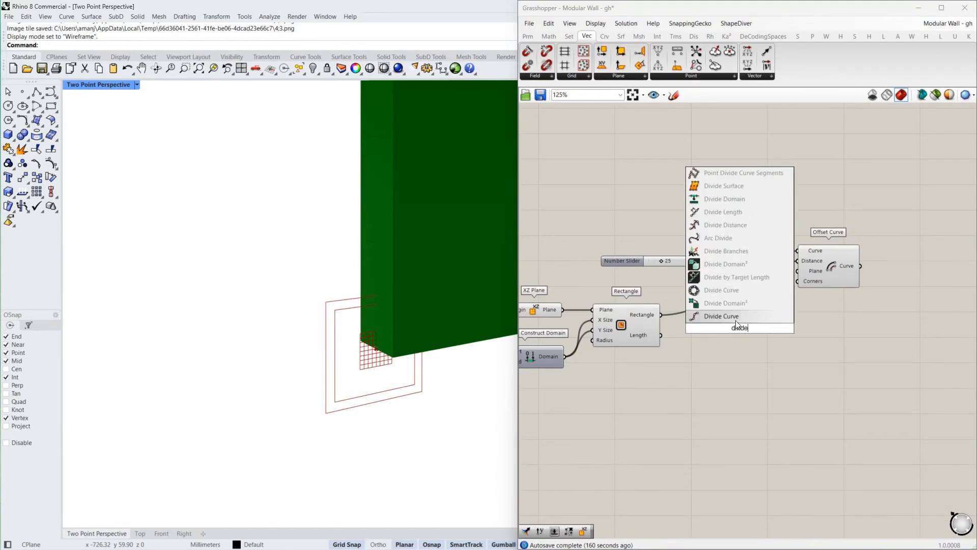
left_click(732, 302)
left_click_drag(661, 315, 705, 318)
left_click_drag(736, 322, 786, 329)
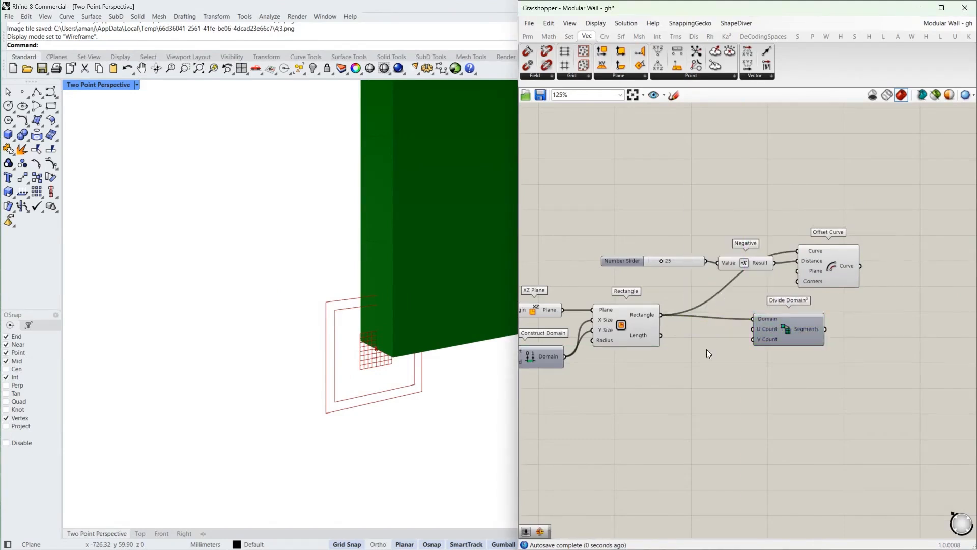
Step: Add a panel containing 2, connect it to Divide Domain²'s U Count and V Count inputs, and align the component with the panel
double_click(706, 349)
type("//")
type("2")
key("Return")
scroll(707, 349, "up", 3)
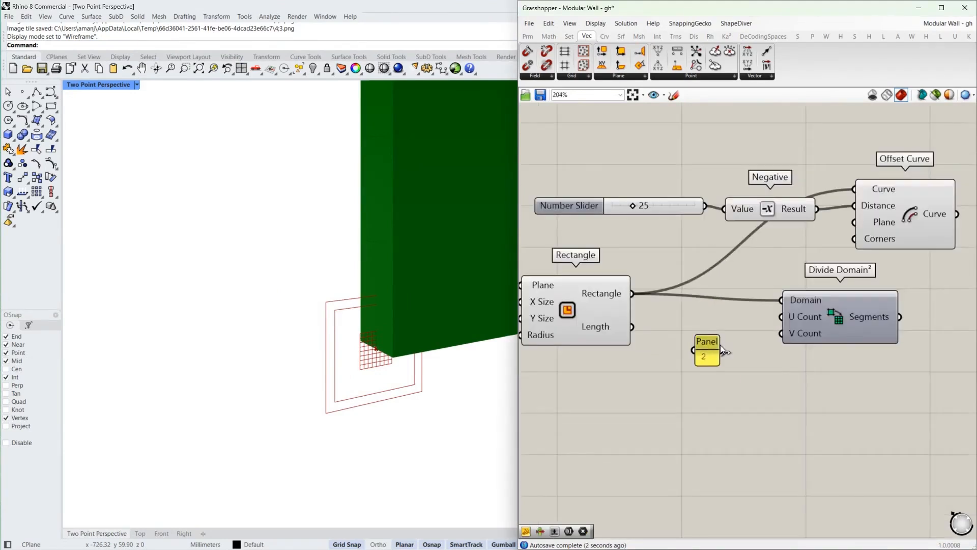
left_click_drag(722, 350, 786, 316)
left_click_drag(861, 311, 849, 344)
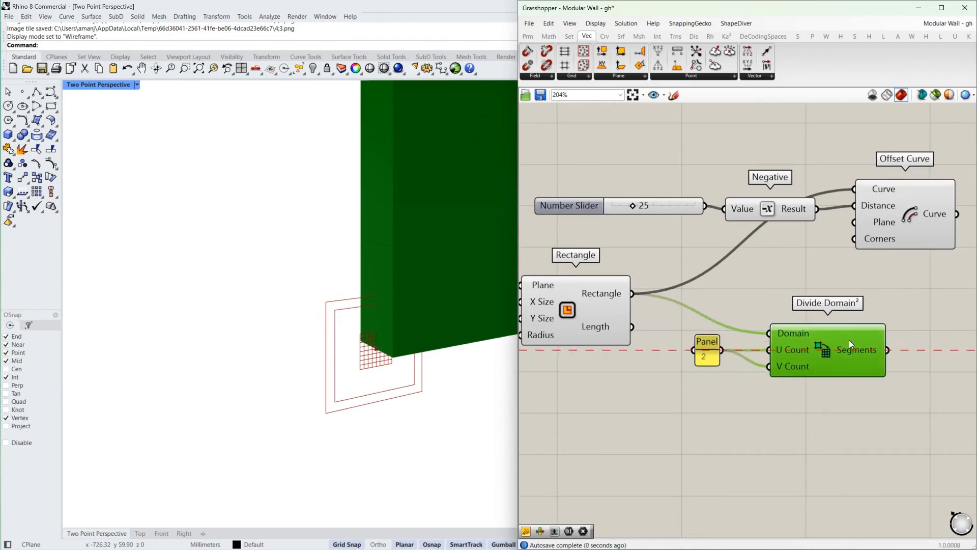
Step: Add a Surface parameter and feed it from the Rectangle output
double_click(788, 281)
type("surface")
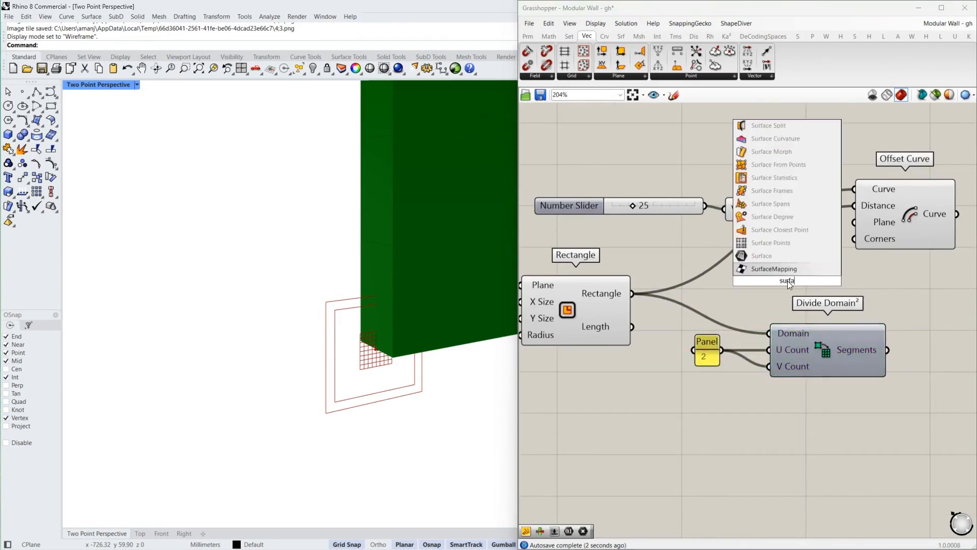
key("Return")
left_click_drag(631, 294, 766, 280)
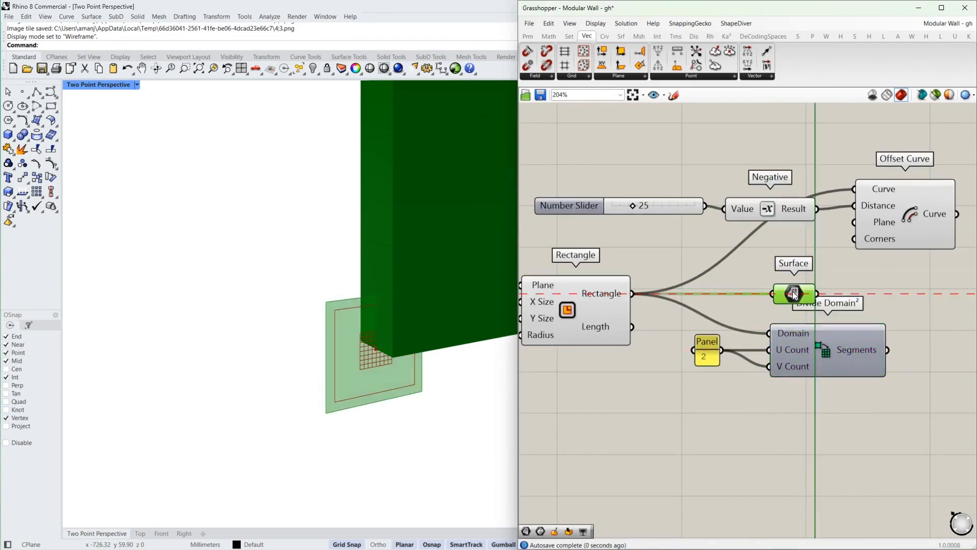
Step: Add an Isotrim component and connect the Surface parameter to its Surface input and the Divide Domain² Segments to its Domain input
right_click_drag(972, 311, 822, 326)
double_click(822, 326)
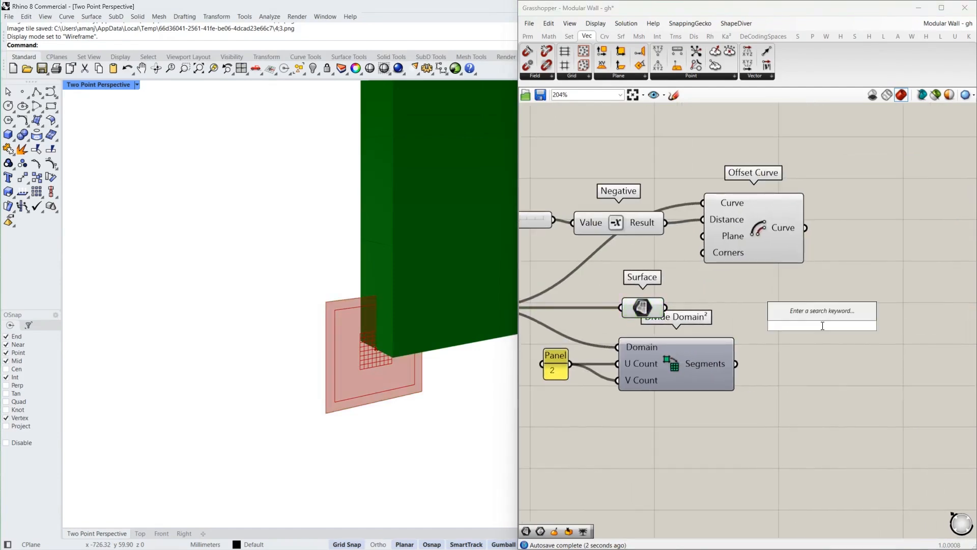
type("isotrim")
key("Return")
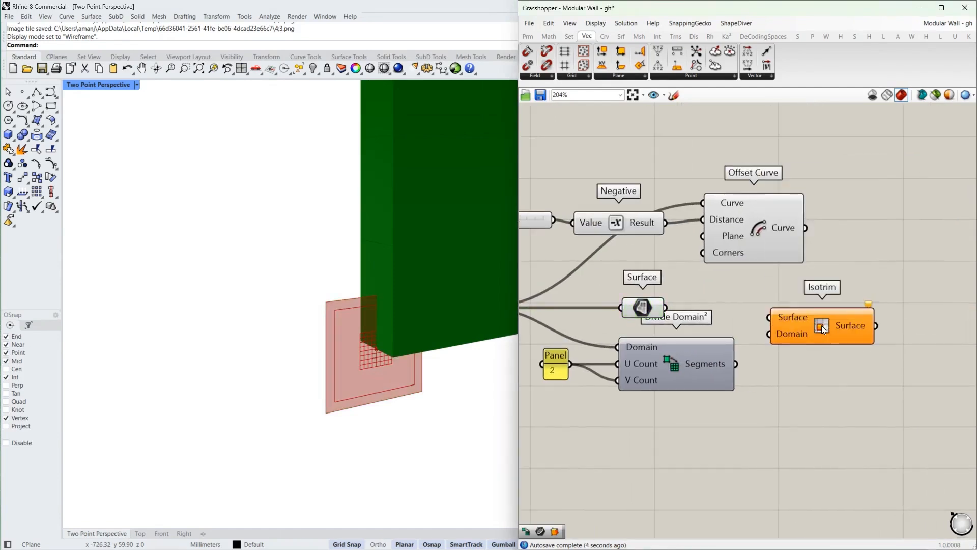
left_click_drag(665, 308, 765, 315)
left_click(812, 325)
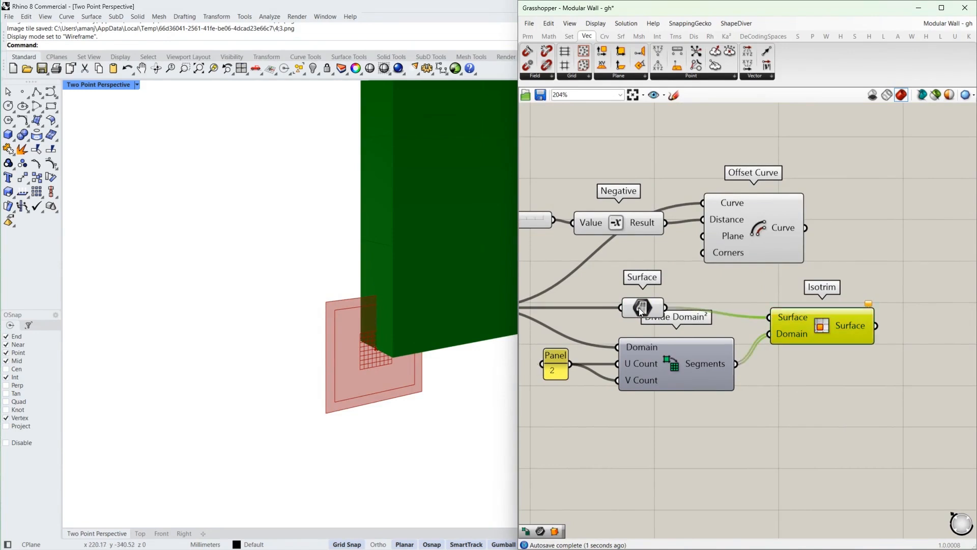
Step: Rewire Divide Domain²'s Domain input to the Surface parameter and tidy the placement of the components
left_click_drag(640, 307, 647, 342)
scroll(693, 335, "down", 3)
left_click_drag(756, 337, 751, 330)
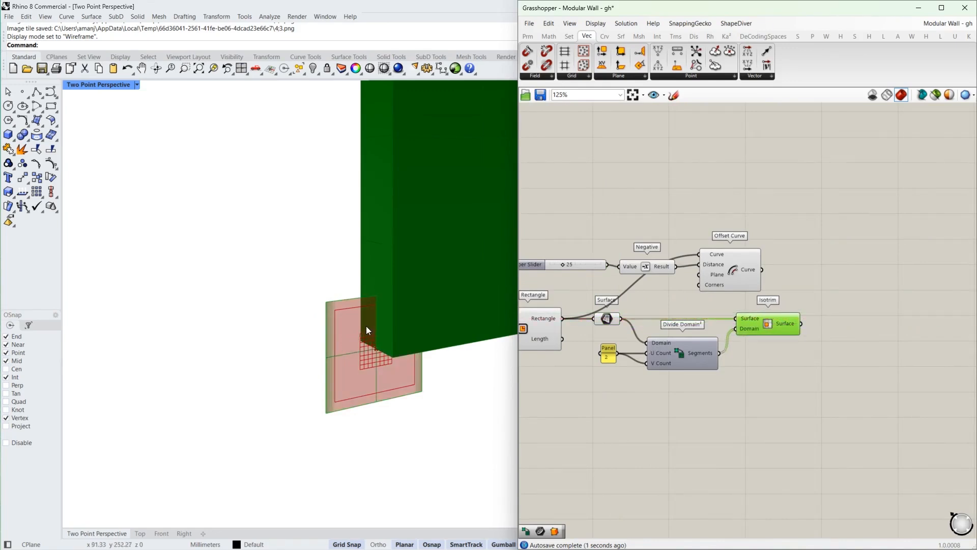
Step: Turn off the preview of the Offset Curve branch, including its slider and Negative component
left_click_drag(758, 218, 595, 277)
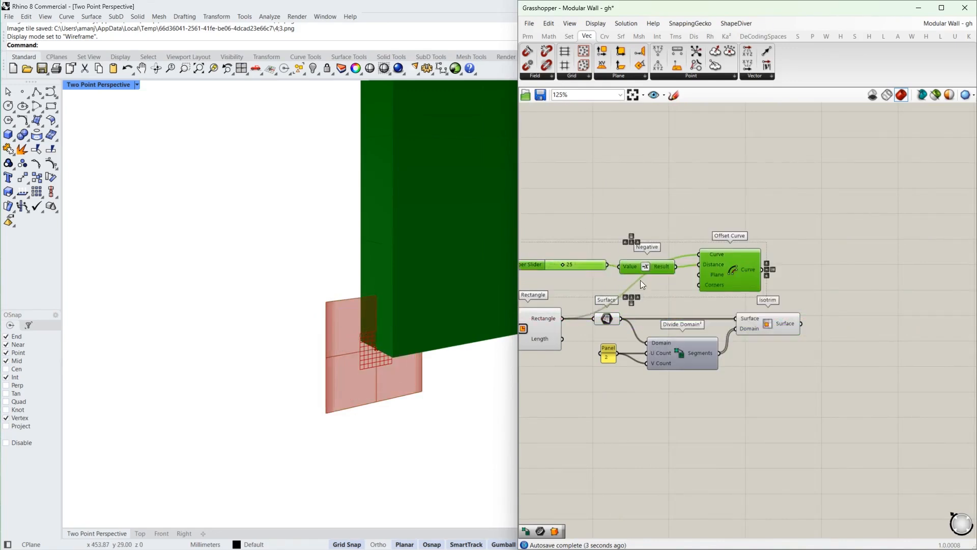
scroll(374, 328, "up", 1)
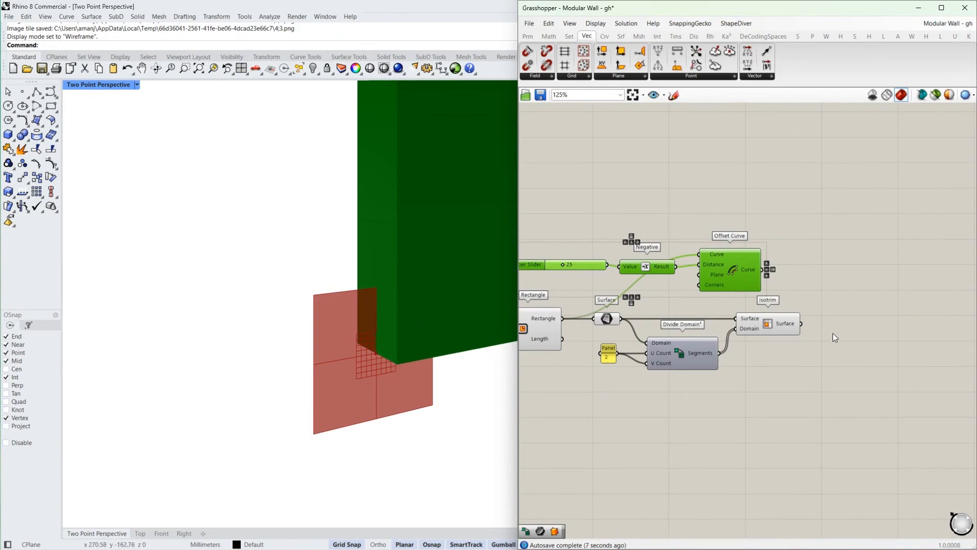
right_click_drag(832, 333, 813, 356)
left_click(810, 323)
Step: Duplicate the Offset Curve with its negative distance, connect Isotrim's Surface output to the copy's Curve input, and enable the copy's preview
left_click(716, 282)
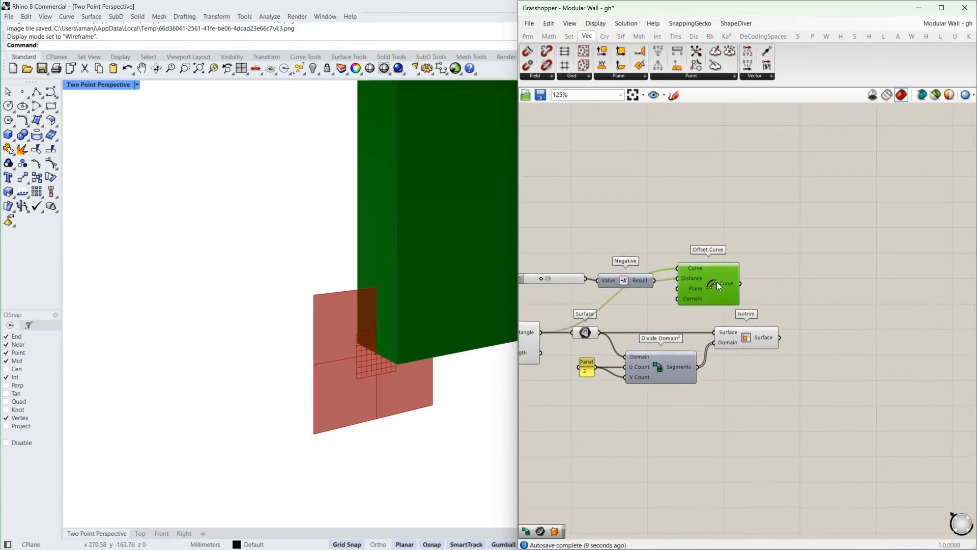
left_click_drag(717, 283, 877, 362, "alt")
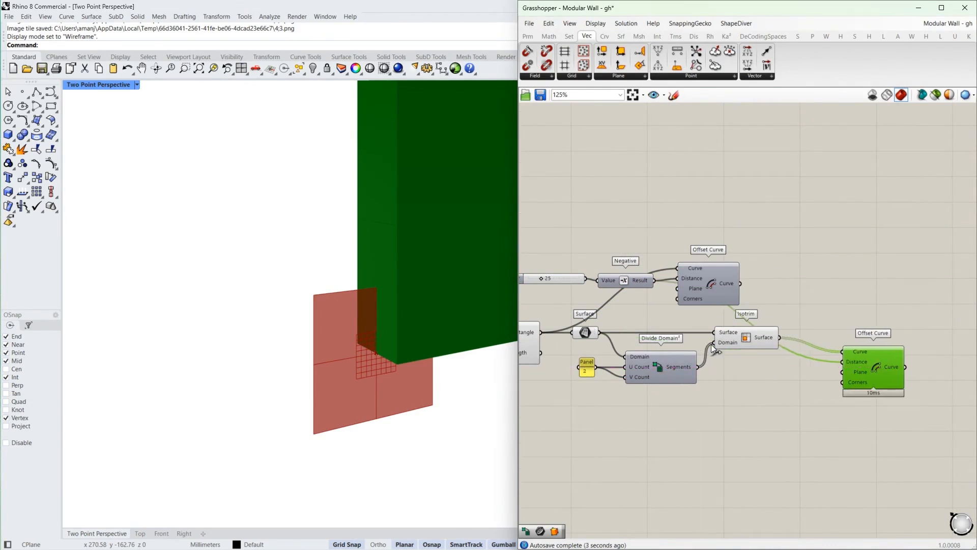
middle_click(881, 368)
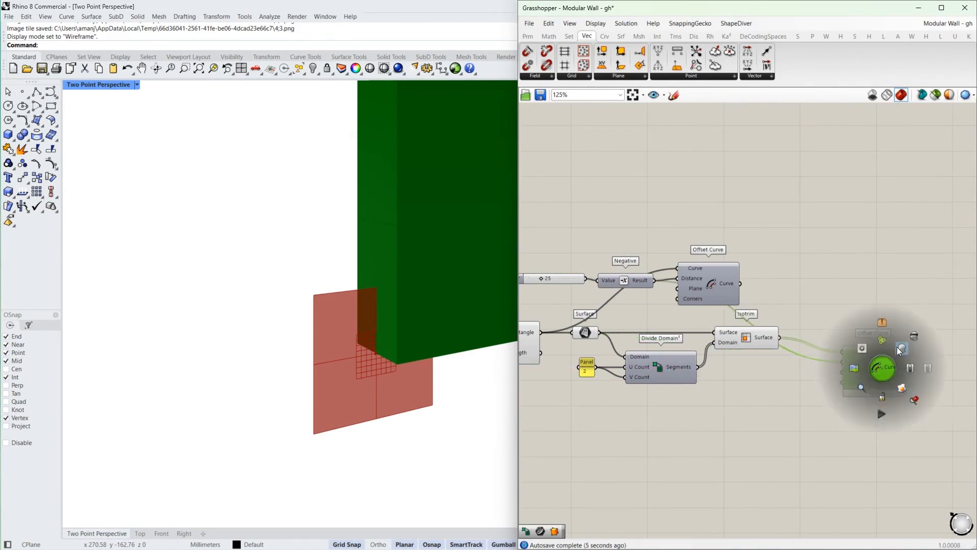
left_click(901, 351)
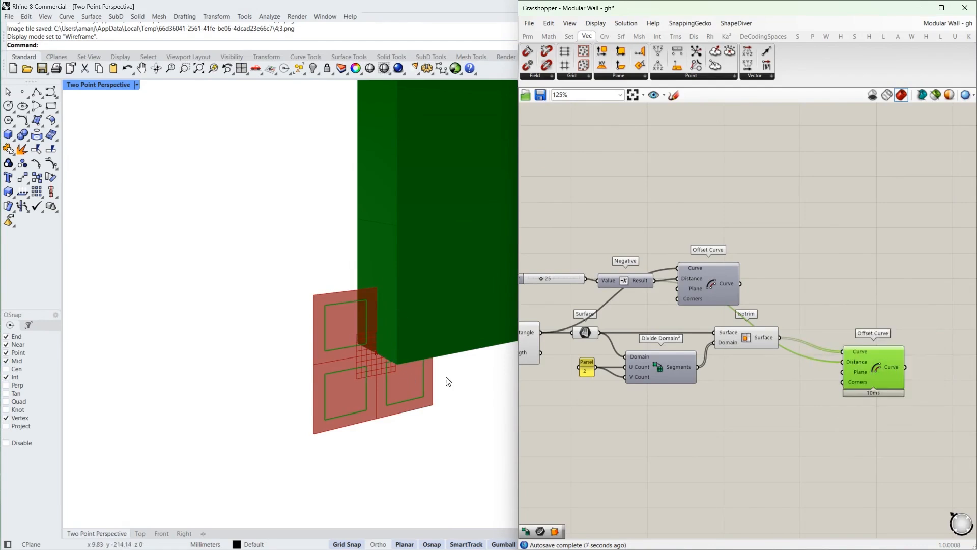
Step: Select the components generating the wall geometry and turn off their preview, leaving the module surfaces and offset outlines shown
scroll(740, 347, "down", 10)
left_click_drag(820, 307, 878, 359)
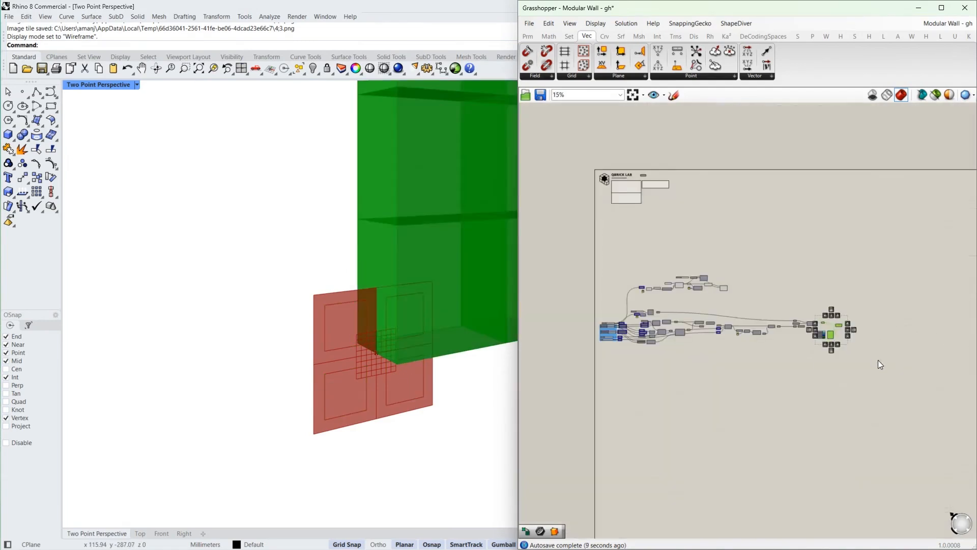
middle_click(879, 360)
left_click(919, 354)
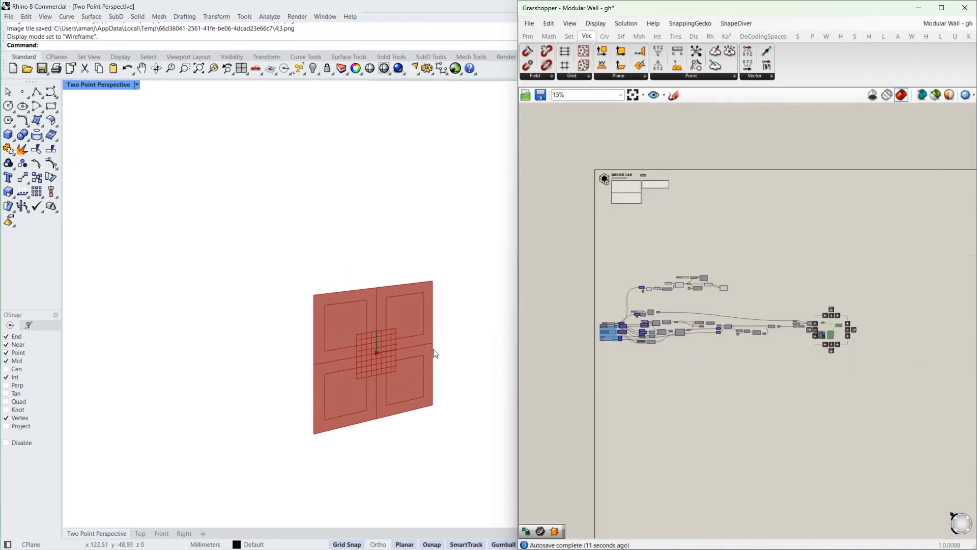
Step: Examine which viewport outlines come from the second Offset Curve and which from the Rectangle component
scroll(746, 329, "up", 7)
scroll(702, 279, "up", 7)
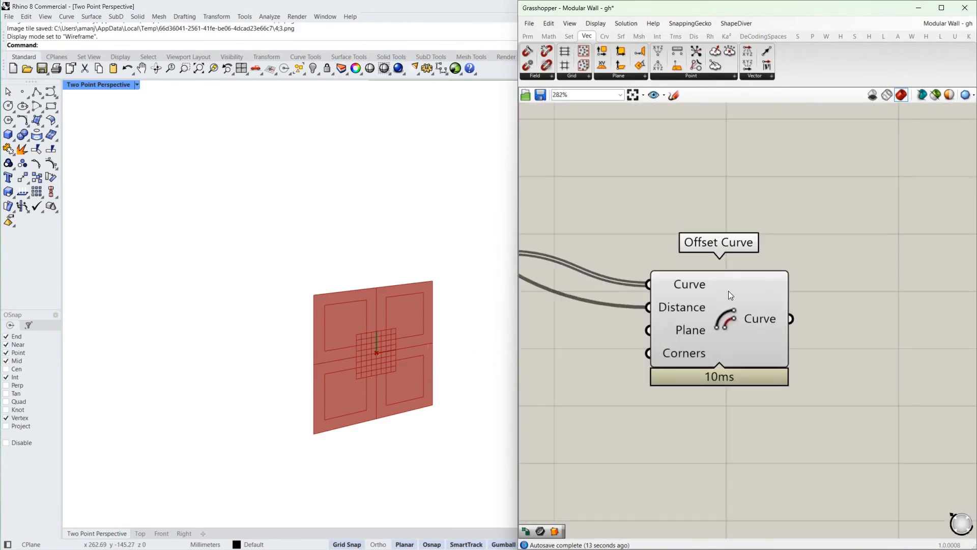
left_click_drag(734, 297, 704, 283)
scroll(703, 295, "down", 3)
right_click_drag(704, 294, 743, 304)
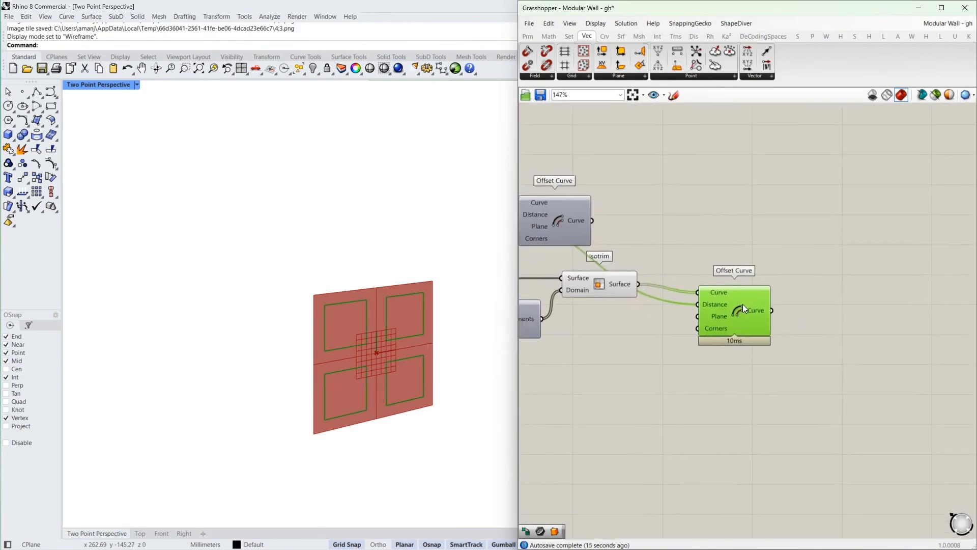
scroll(743, 303, "down", 2)
right_click_drag(697, 272, 790, 272)
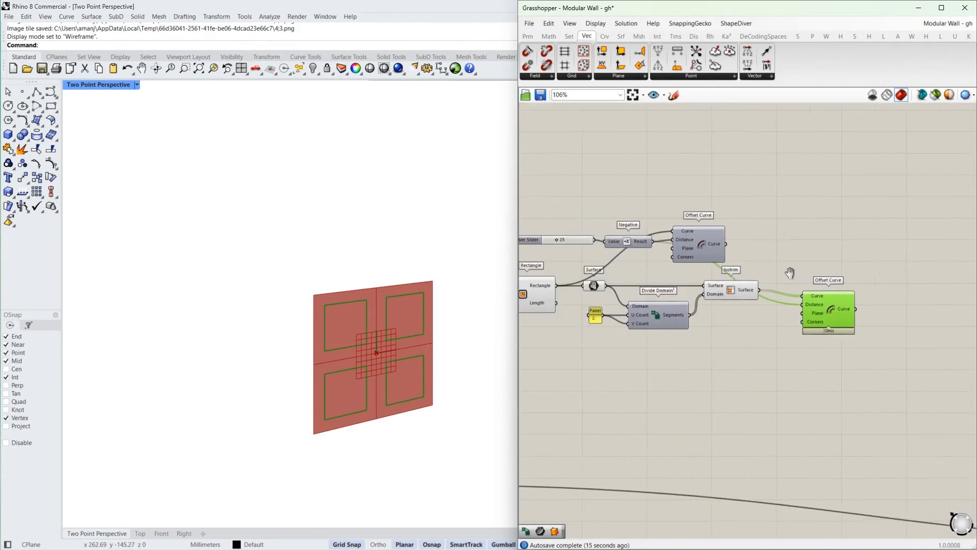
right_click_drag(605, 261, 639, 252)
left_click(583, 280)
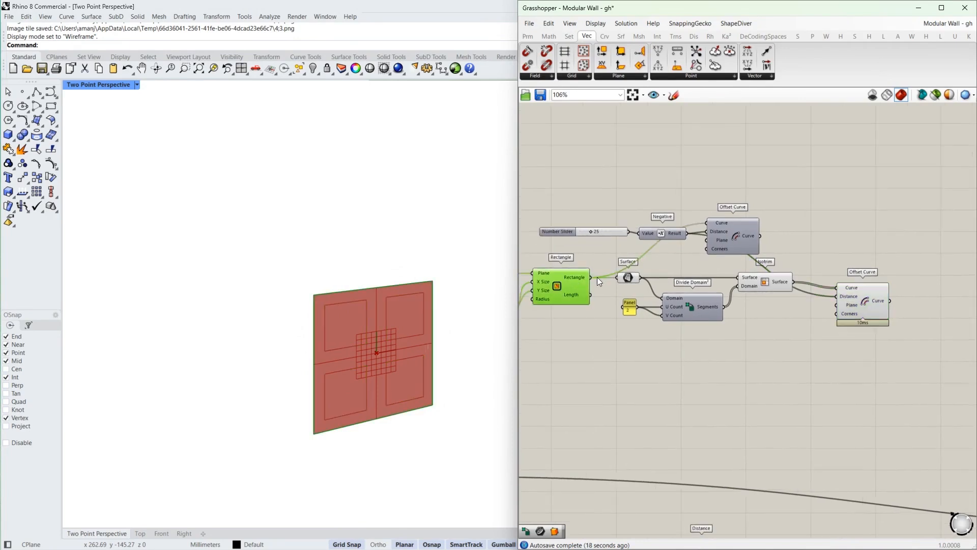
Step: Add a Merge component and connect the Rectangle to its first data input and the first Offset Curve's output to its second
double_click(878, 246)
type("merge")
key("Return")
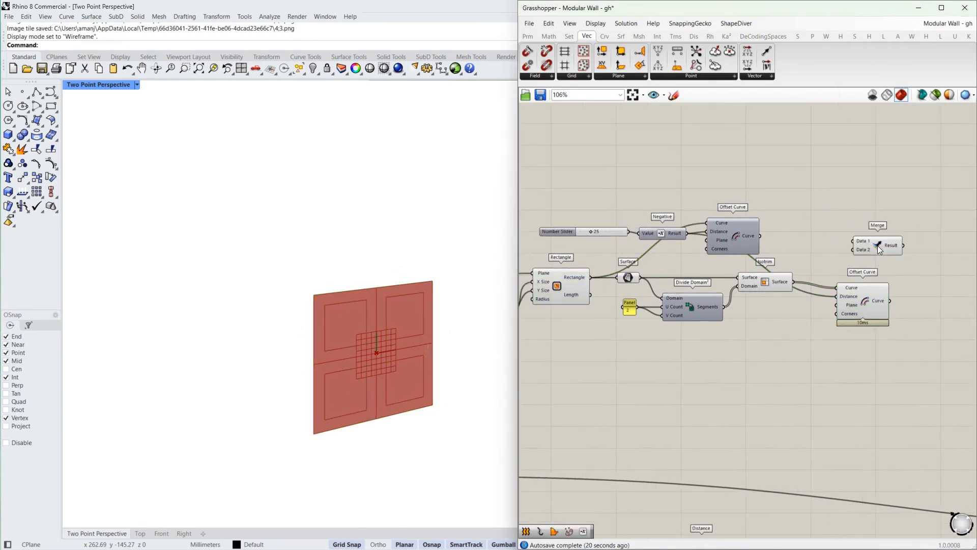
left_click_drag(590, 277, 901, 232)
left_click_drag(760, 236, 901, 241)
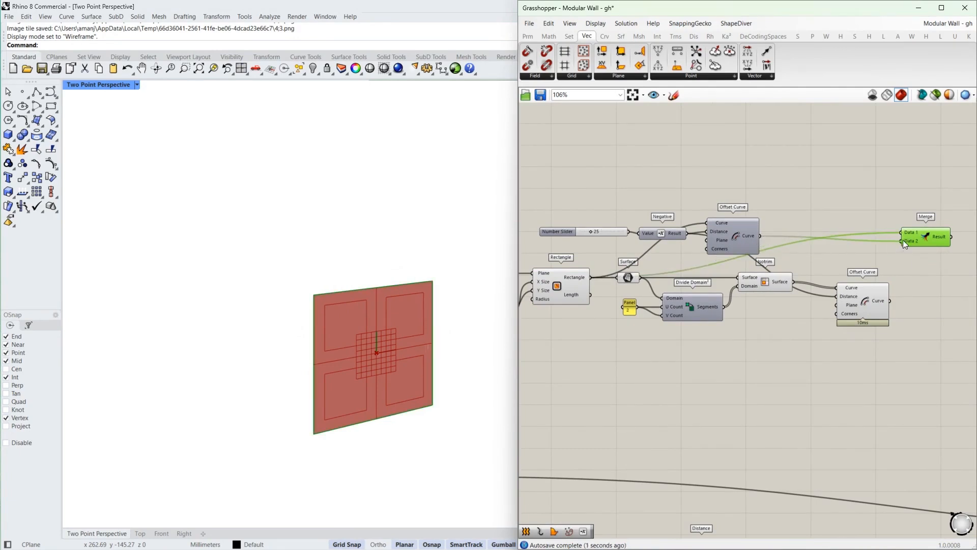
scroll(903, 239, "up", 3)
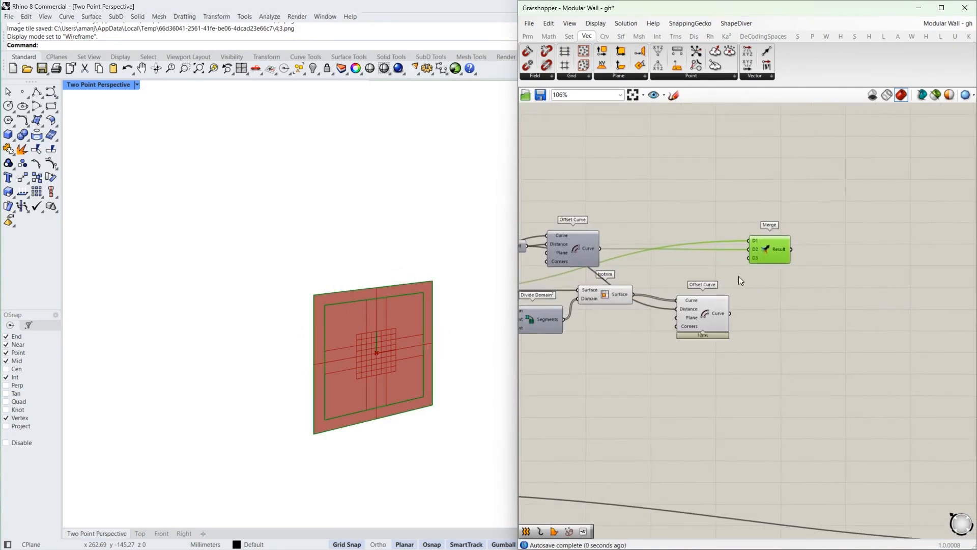
Step: Flatten the Merge's Result output and connect it to the Edges input of a new Boundary Surfaces component
right_click(775, 252)
left_click(815, 293)
double_click(848, 258)
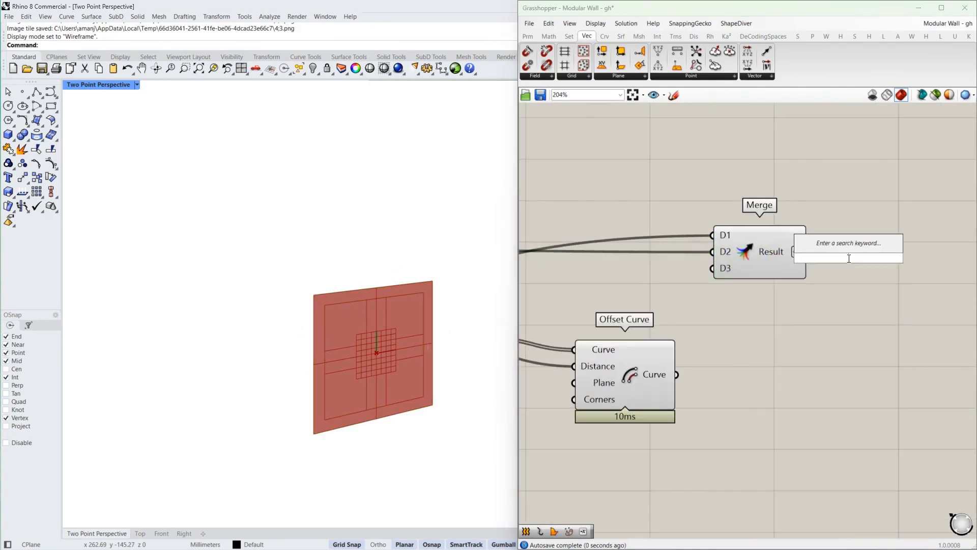
type("bound")
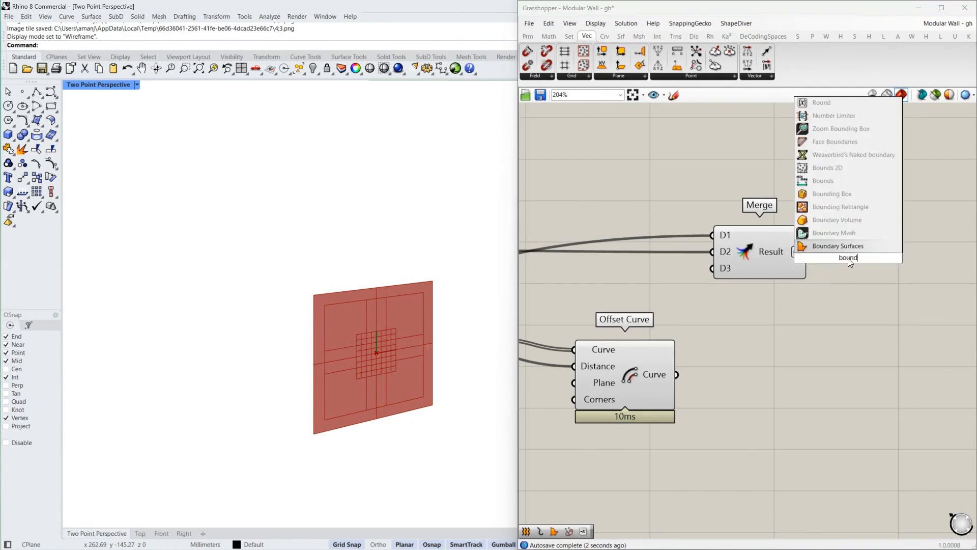
type("ar")
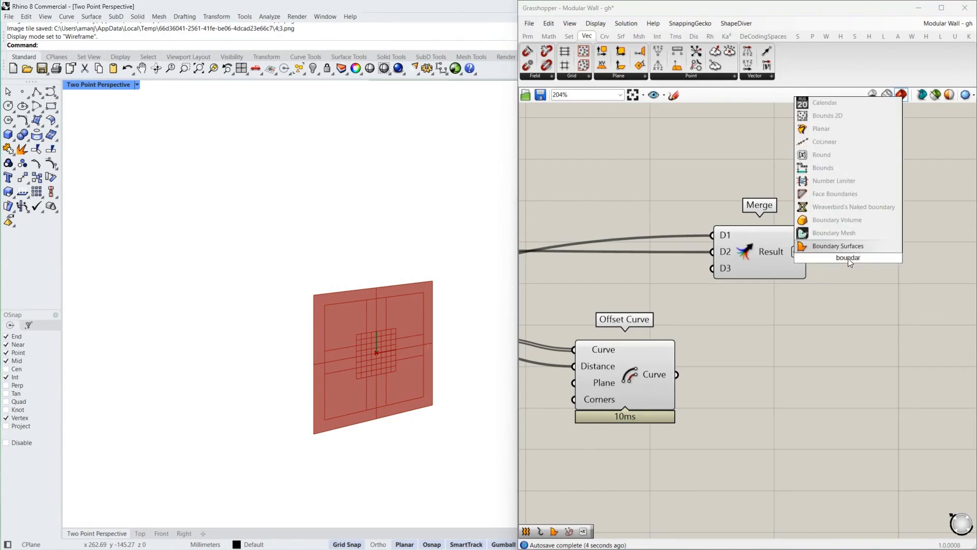
key("Return")
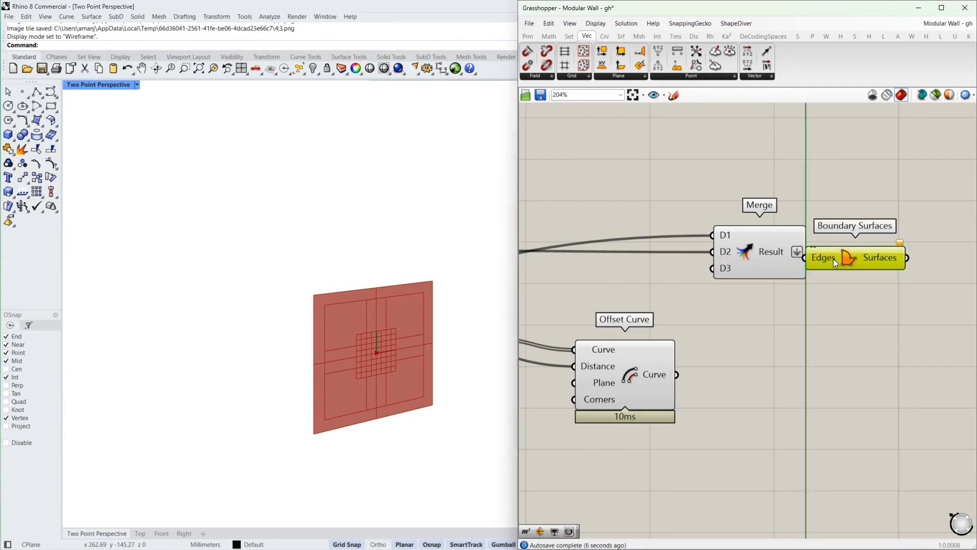
left_click_drag(809, 252, 830, 251)
Step: Restrict the viewport preview to selected components and show the Boundary Surfaces result
left_click(753, 252)
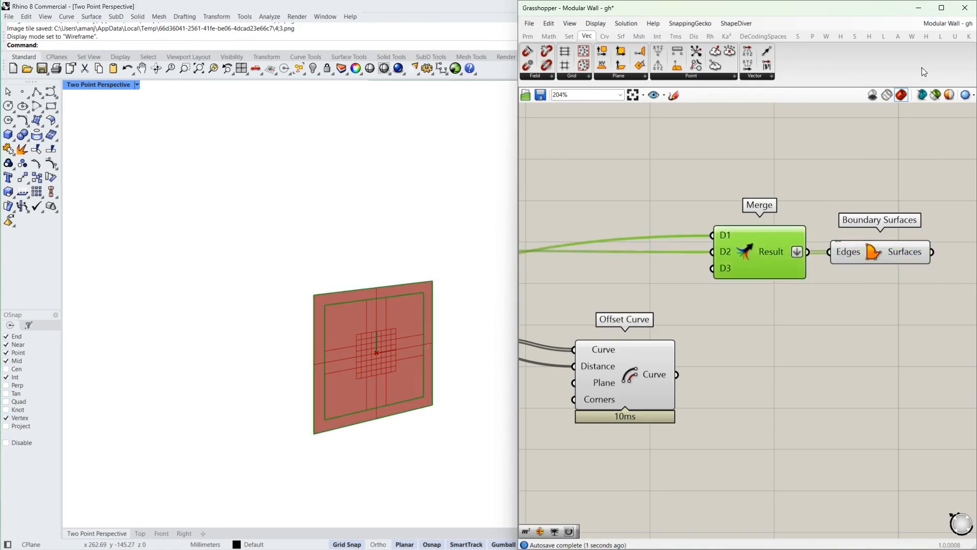
left_click(935, 95)
left_click(888, 255)
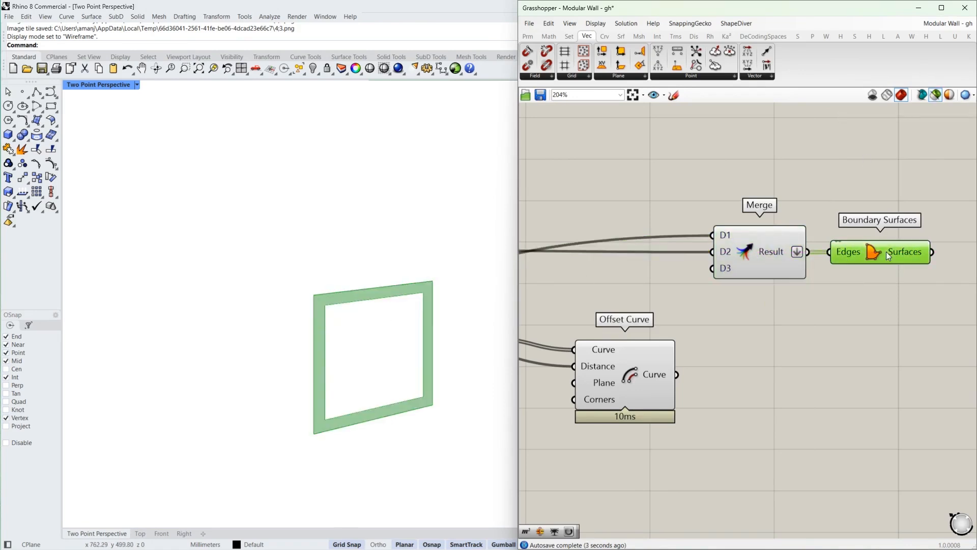
Step: Add an Extrude component and connect the Boundary Surfaces output to its Base input
right_click_drag(887, 285, 733, 298)
double_click(839, 269)
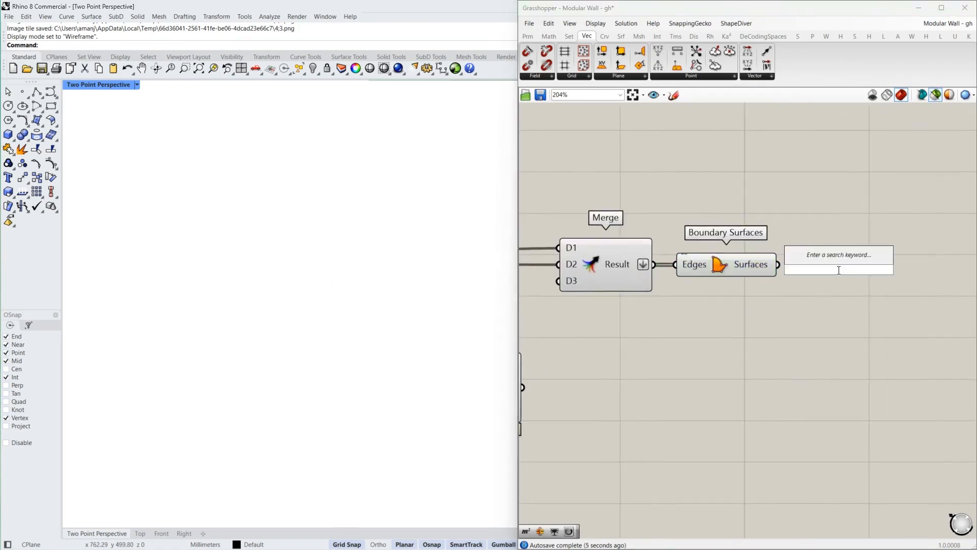
type("extrude")
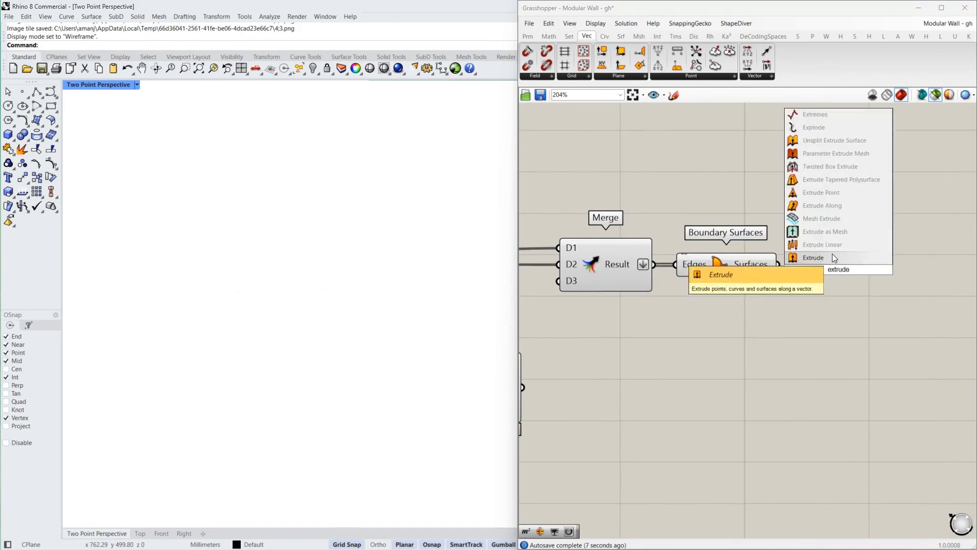
left_click(835, 258)
double_click(770, 296)
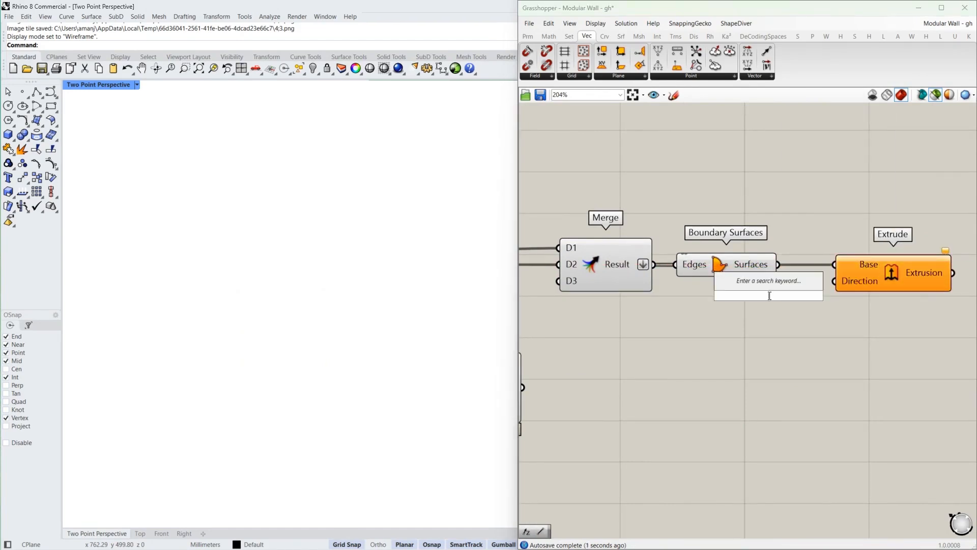
type("z")
key("Return")
left_click_drag(781, 298, 744, 307)
key("Delete")
Step: Add a Unit Y component below Boundary Surfaces and connect its Unit vector output to the Extrude's Direction input
double_click(733, 316)
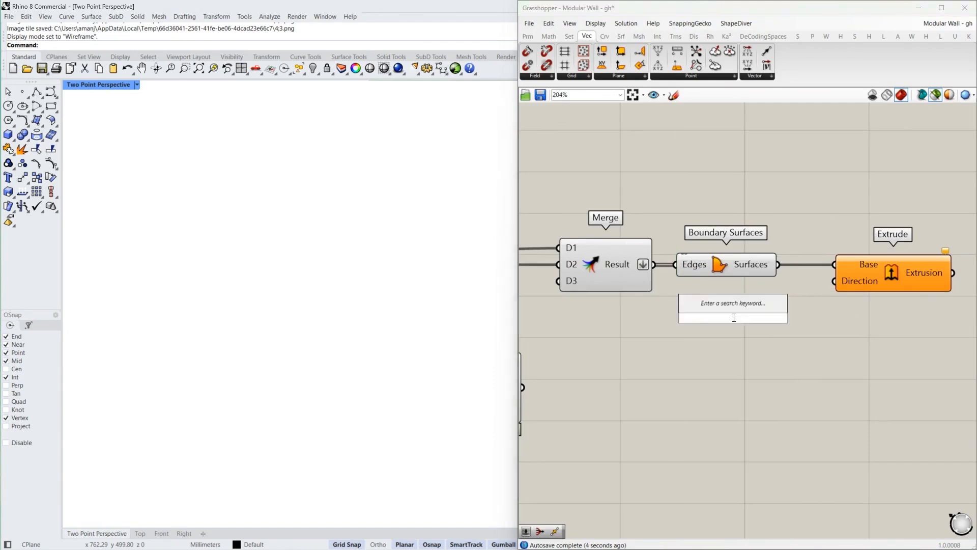
type("y")
key("Return")
left_click_drag(792, 318, 821, 286)
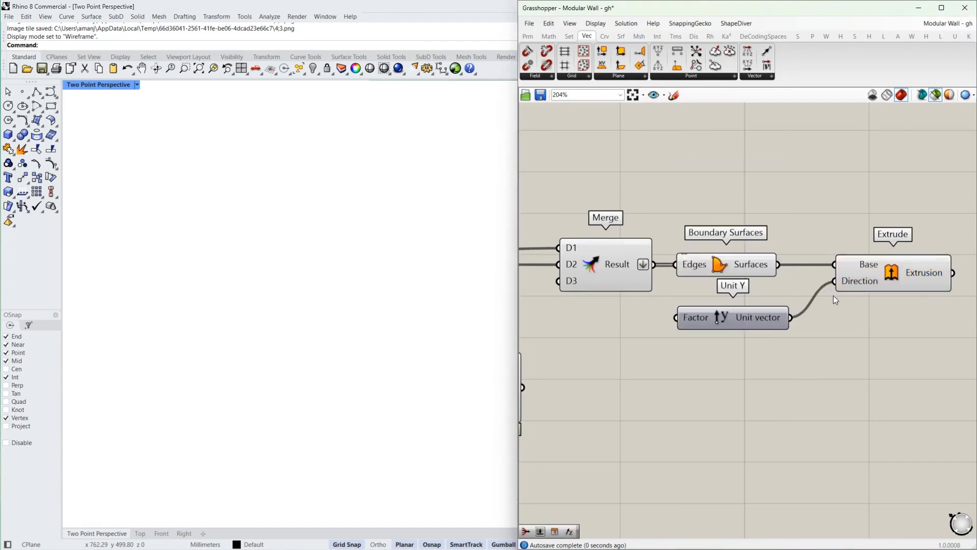
left_click_drag(754, 316, 753, 316)
Step: Add a Number Slider with value 200, connect it to the Unit Y's Factor input, and preview the Extrude
double_click(594, 326)
type("200")
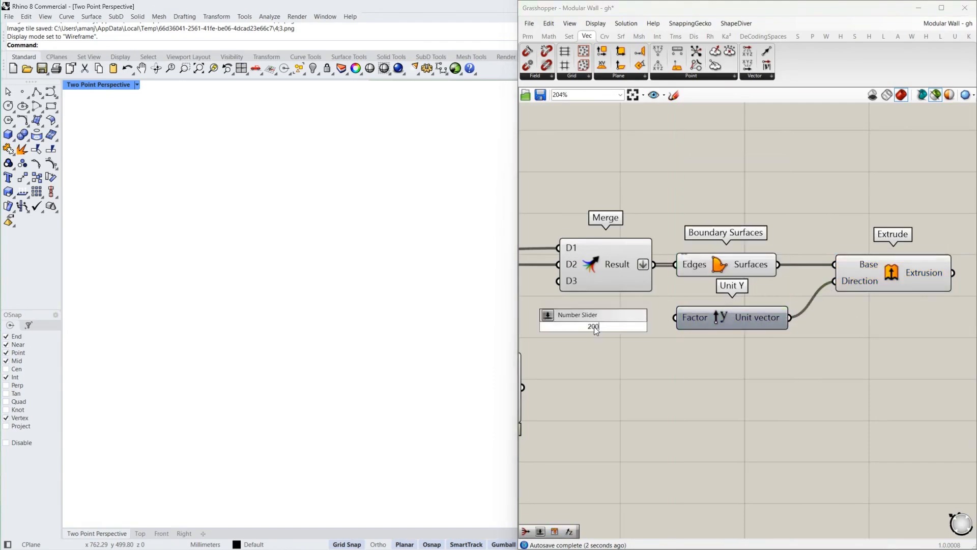
key("Return")
mouse_move(646, 329)
left_mouse_down()
mouse_move(619, 325)
mouse_move(632, 322)
left_mouse_up()
left_click(909, 285)
Step: Set the Unit Y factor slider to 150 and preview the extruded frame
right_click_drag(658, 288, 757, 281)
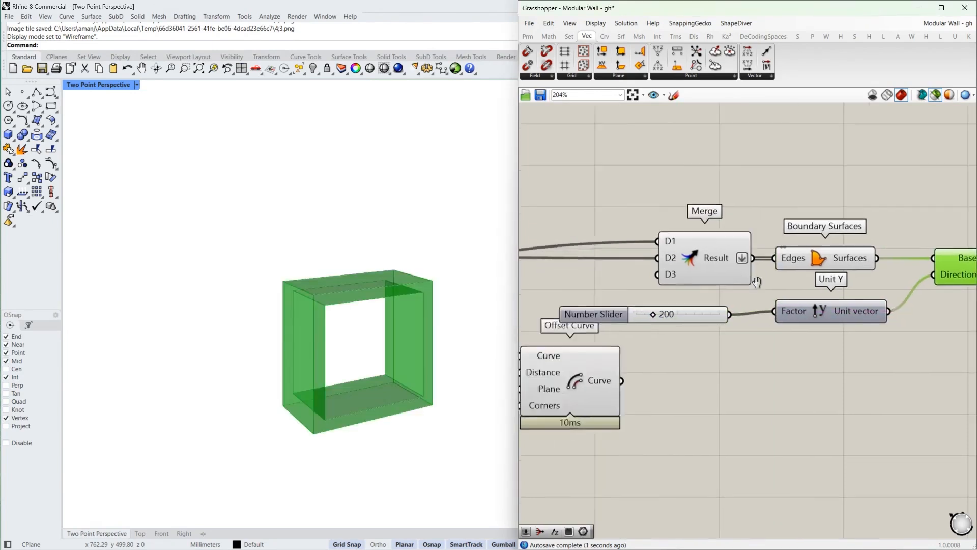
scroll(756, 282, "up", 3)
double_click(701, 311)
type("150")
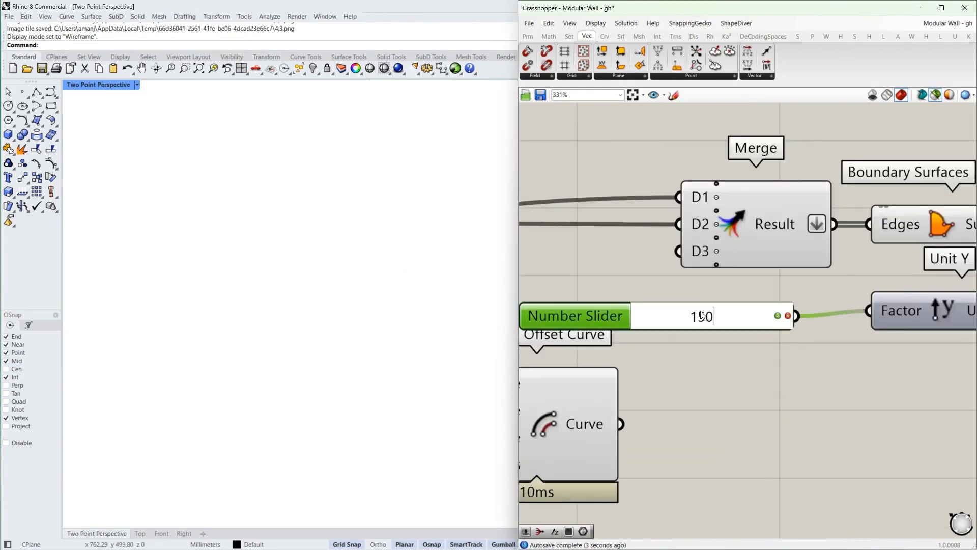
key("Return")
scroll(694, 264, "down", 5)
left_click(864, 255)
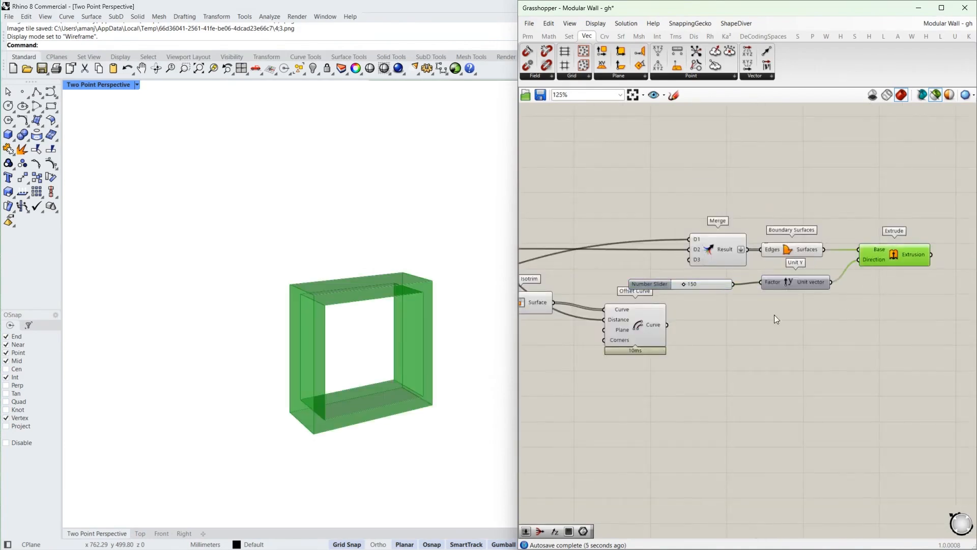
Step: Add a Brep parameter, connect the Extrude's Extrusion output to it, and rename it Module 1
right_click_drag(857, 319, 719, 327)
double_click(827, 261)
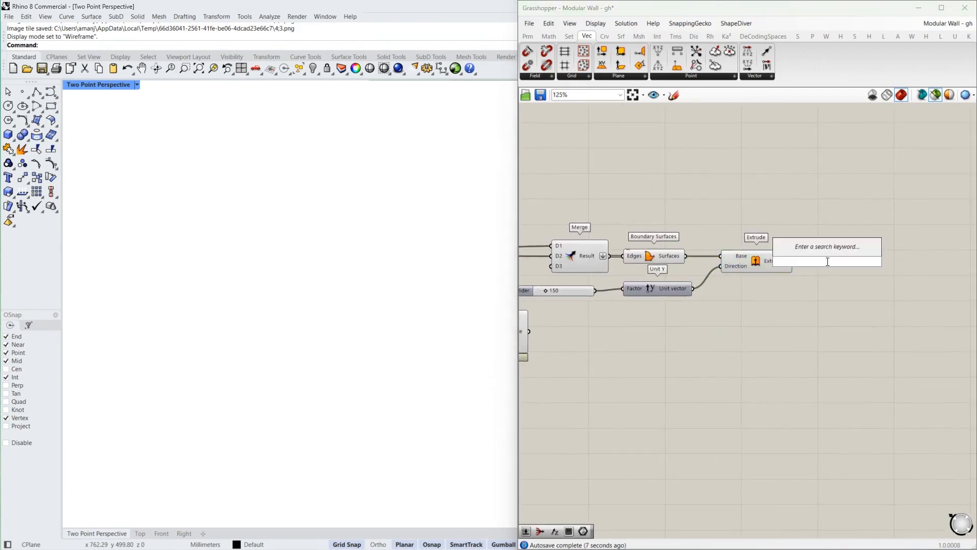
type("brep")
key("Return")
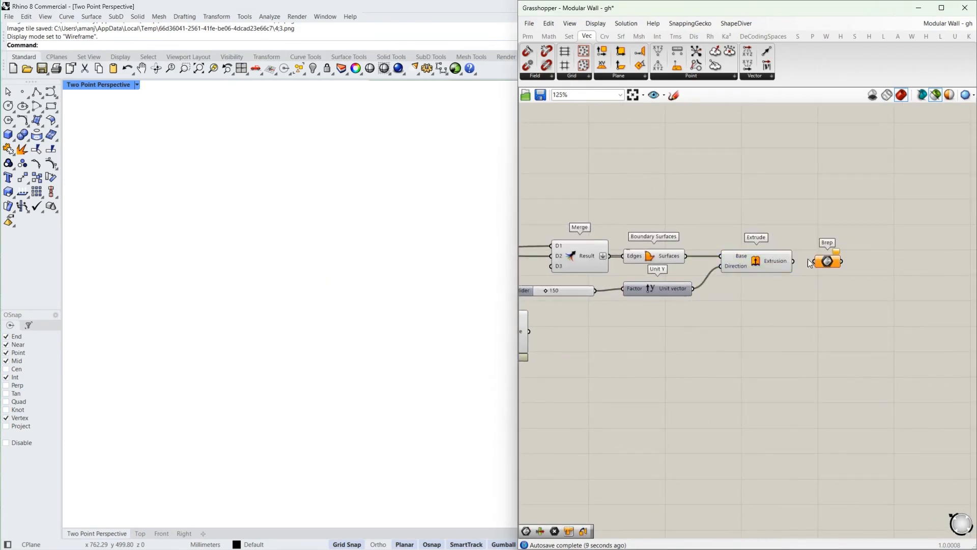
left_click_drag(801, 262, 815, 261)
right_click(828, 261)
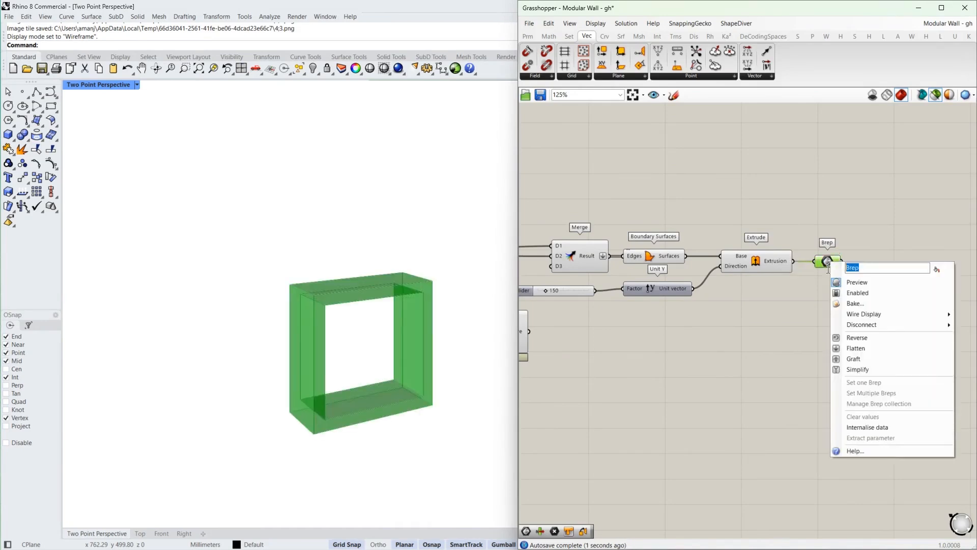
type("Module 1")
left_click(938, 271)
Step: Move the second Offset Curve clear of the slider and connect its Curve output to a new List Item's List input
right_click_drag(537, 320, 706, 301)
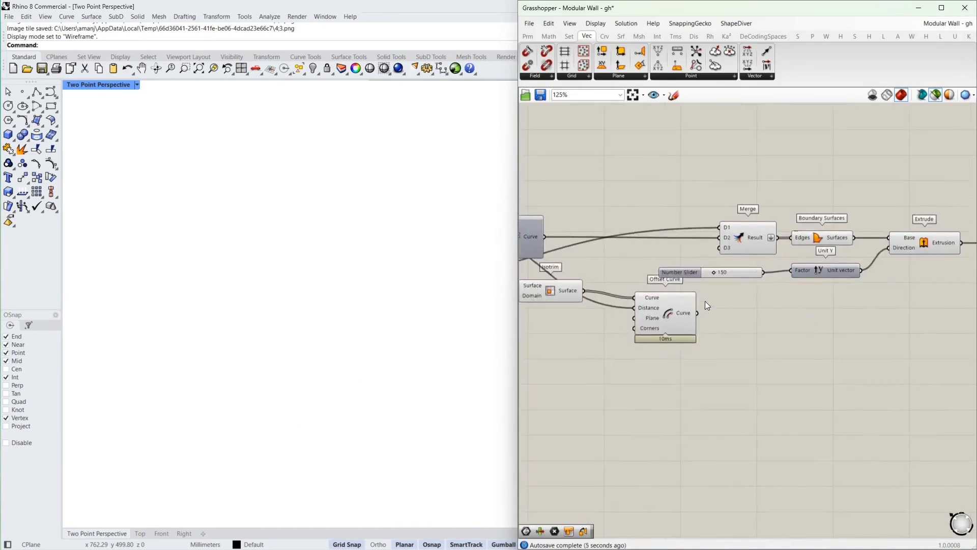
left_click(658, 316)
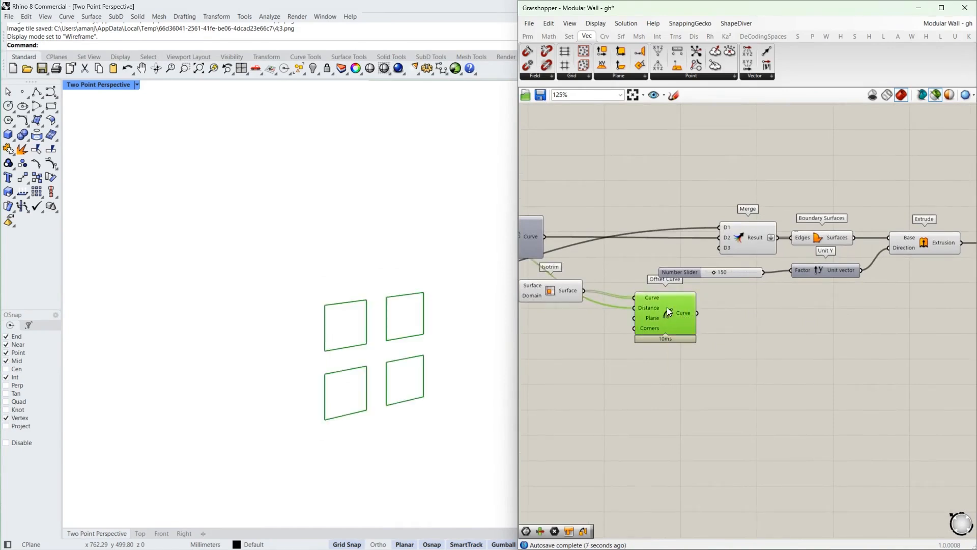
left_click(756, 236)
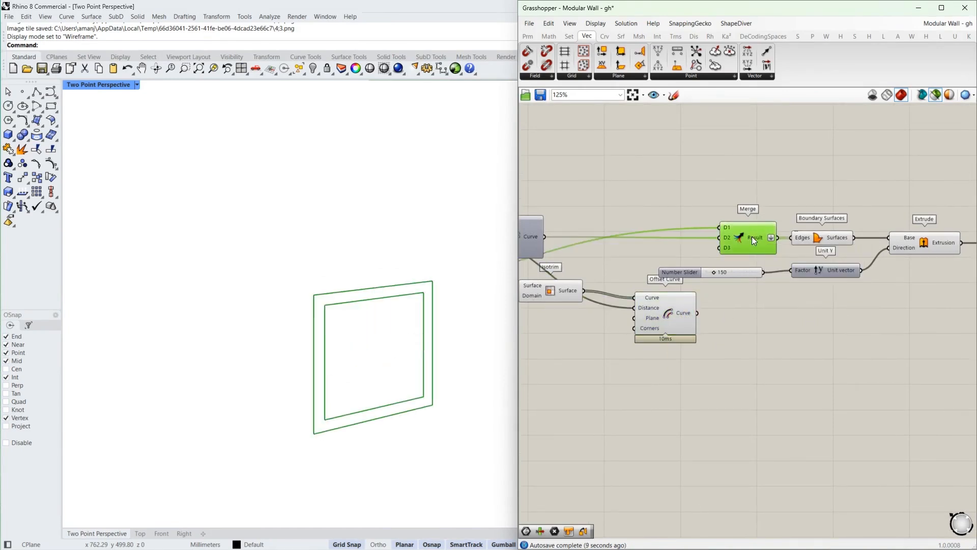
left_click_drag(667, 323, 641, 347)
double_click(695, 349)
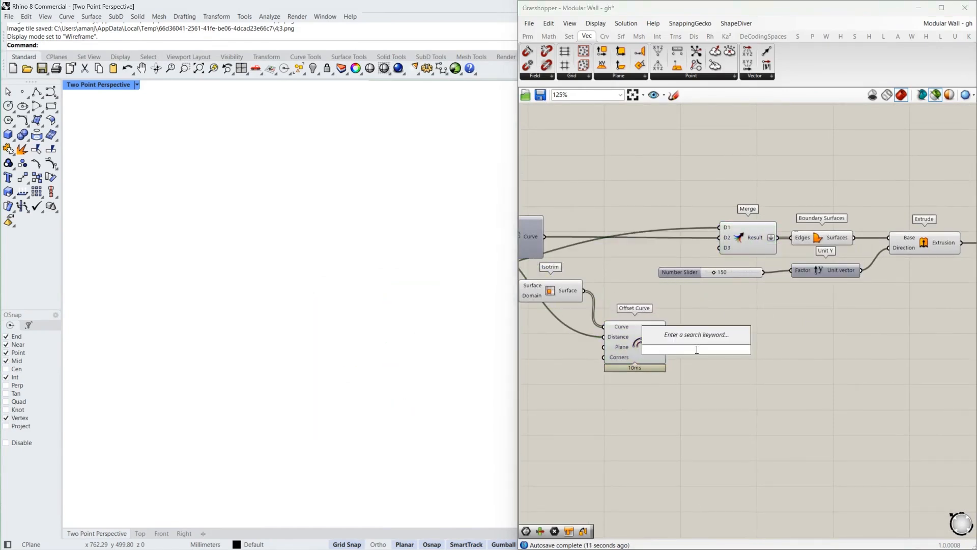
type("list item")
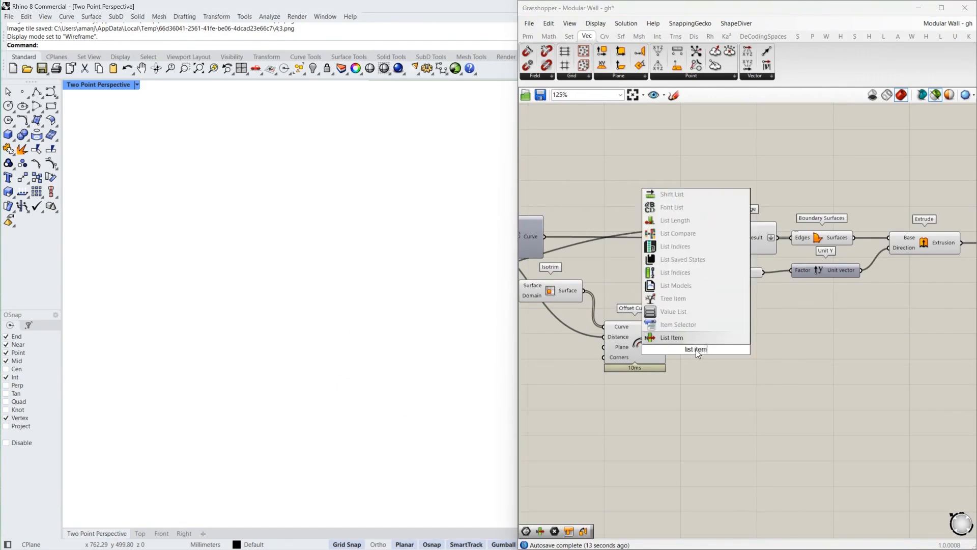
key("Return")
left_click_drag(695, 349, 668, 341)
Step: Add three more outputs, +1, +2 and +3, to the List Item component
scroll(758, 351, "up", 5)
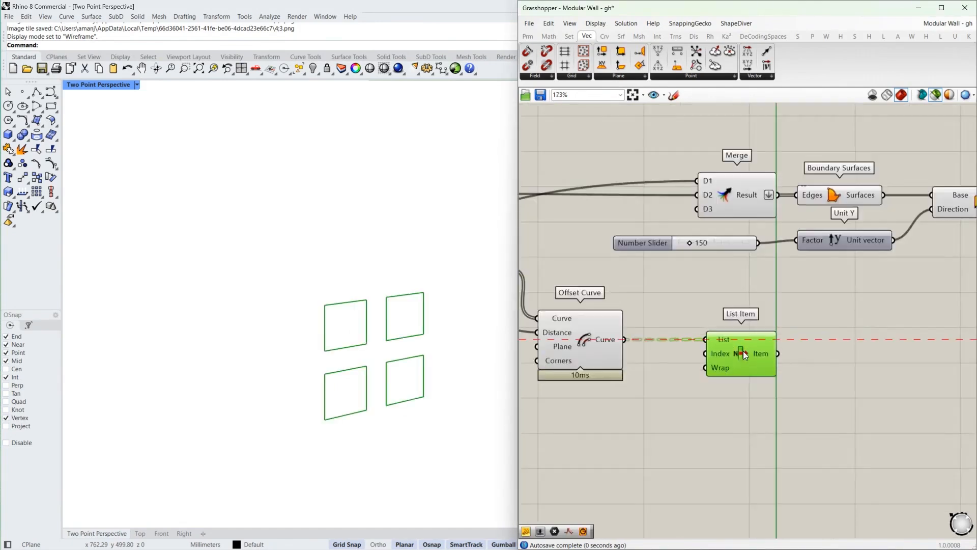
left_click(731, 386)
left_click(731, 385)
left_click(731, 385)
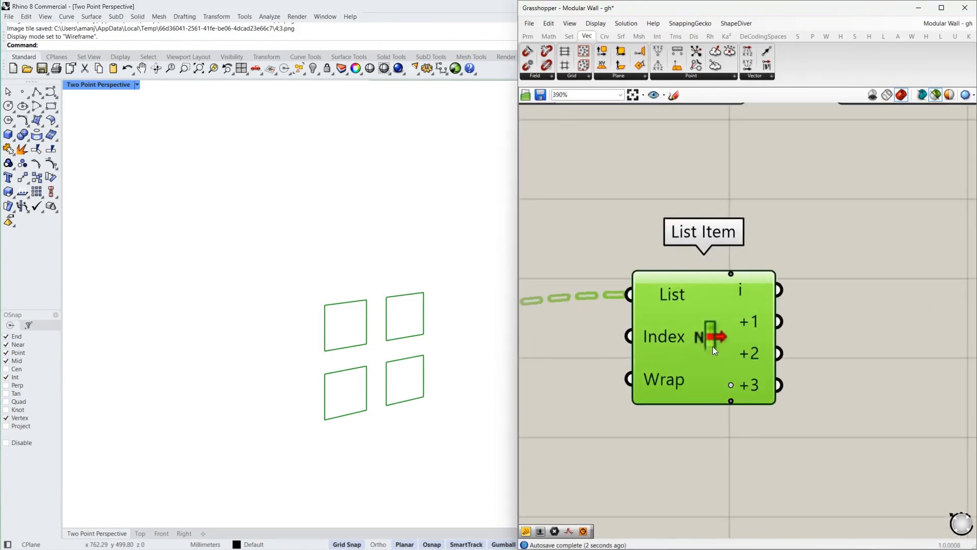
left_click_drag(713, 346, 716, 356)
scroll(755, 332, "down", 2)
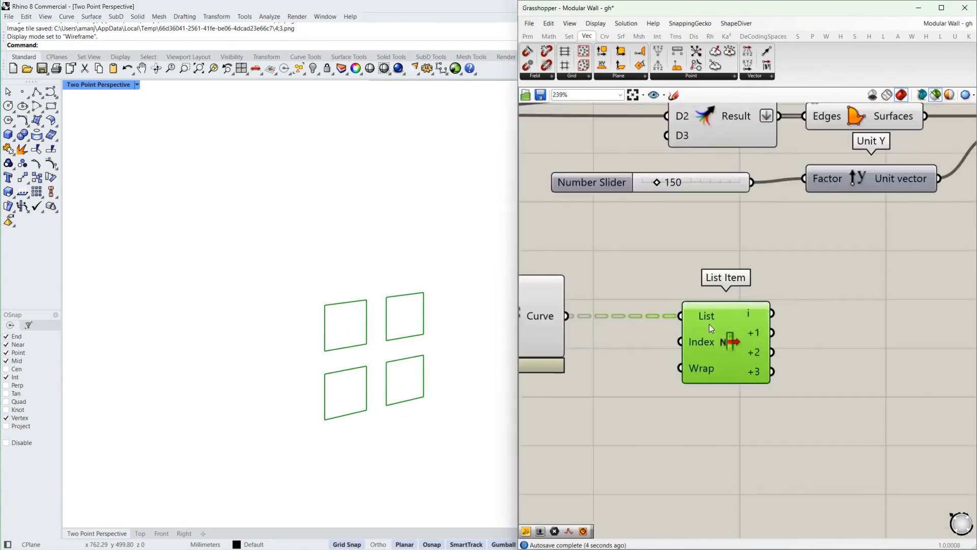
Step: Add an Area component below the second Offset Curve and connect the curve output to its Geometry input
right_click_drag(710, 324, 833, 289)
double_click(719, 384)
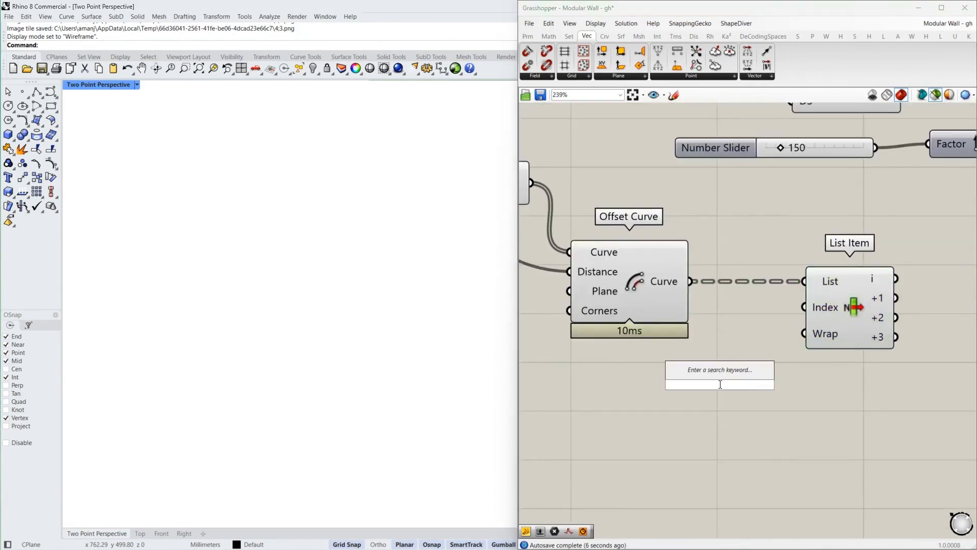
type("point")
key("BackSpace")
key("BackSpace")
key("BackSpace")
key("BackSpace")
key("BackSpace")
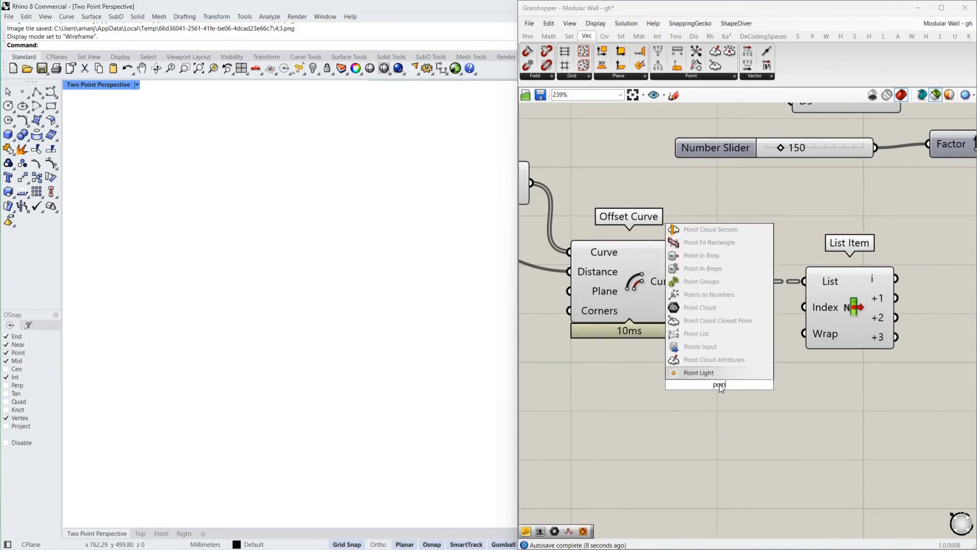
type("area")
key("Return")
left_click_drag(690, 281, 665, 375)
left_click_drag(722, 385, 726, 436)
Step: Add a Point List component fed by the Area's Centroid, and flatten the second Offset Curve's Curve output
double_click(889, 451)
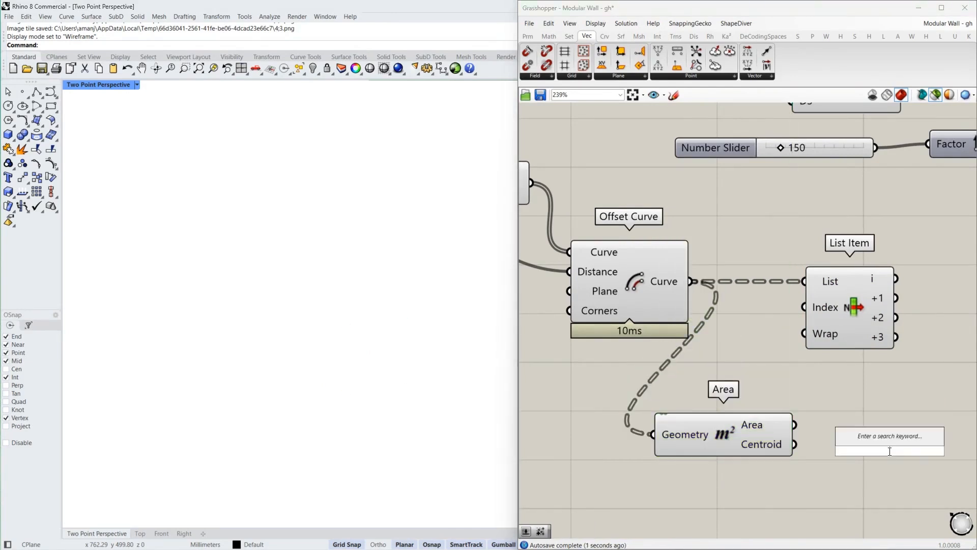
type("point list")
key("Return")
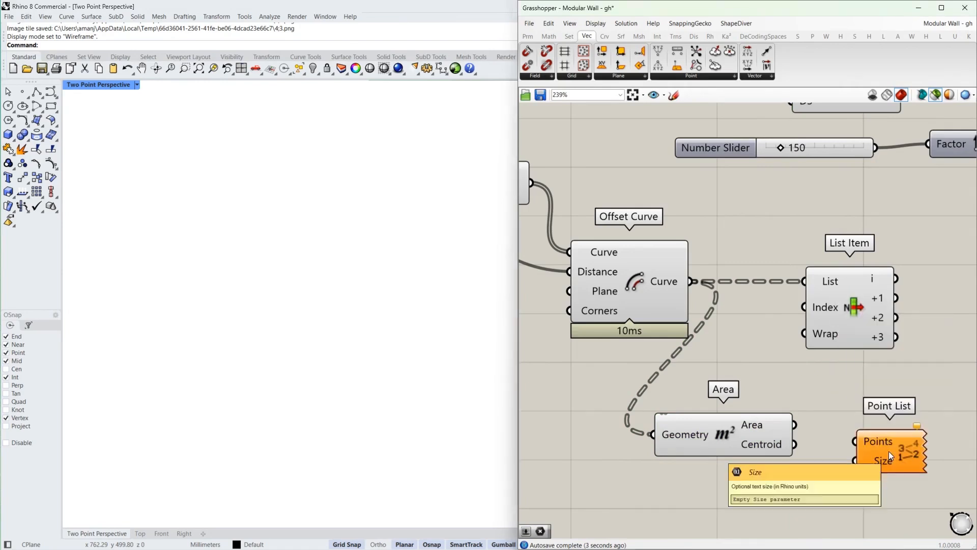
left_click_drag(795, 444, 855, 441)
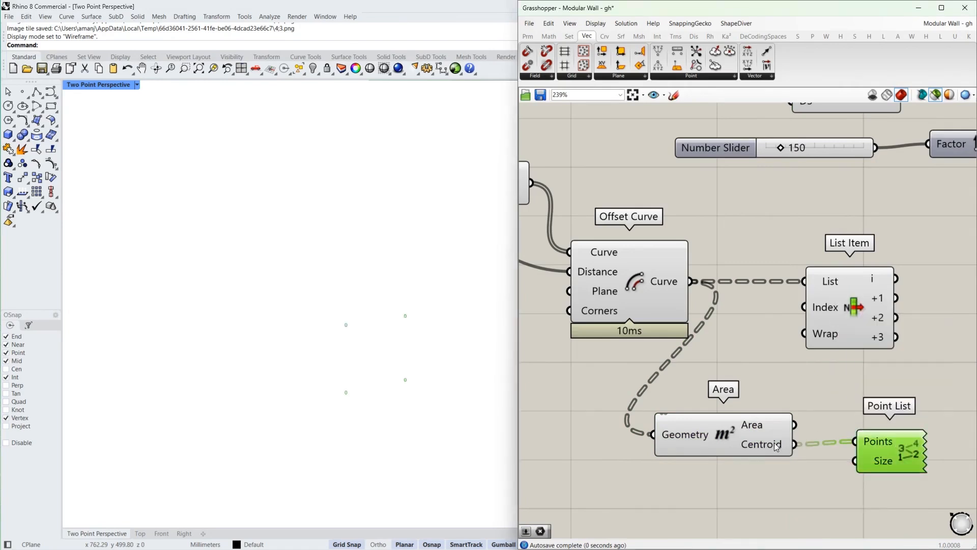
right_click(670, 283)
left_click(716, 332)
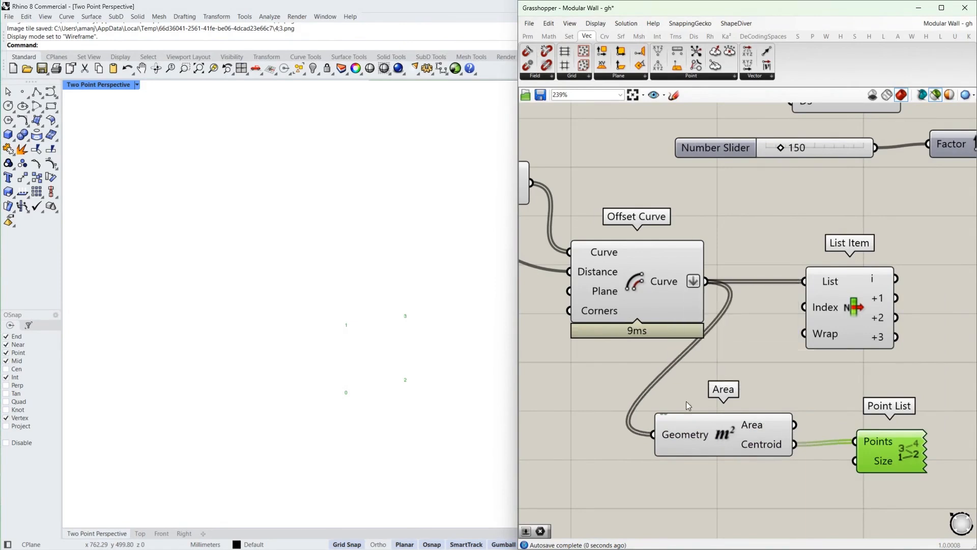
Step: Add a Number Slider with value 2, connect it to the Point List's Size input, and preview the Point List
double_click(769, 482)
type("2")
key("Return")
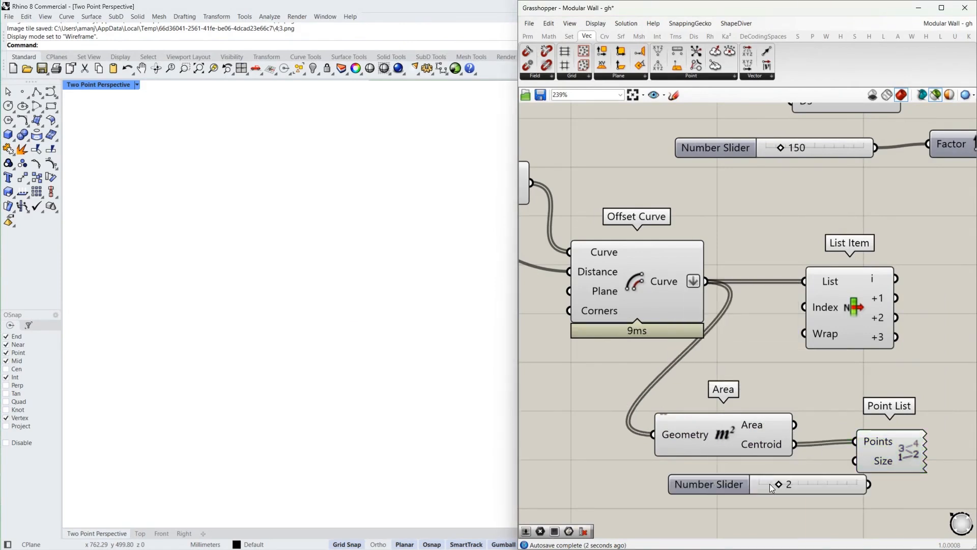
left_click_drag(831, 483, 781, 483)
left_click(882, 455)
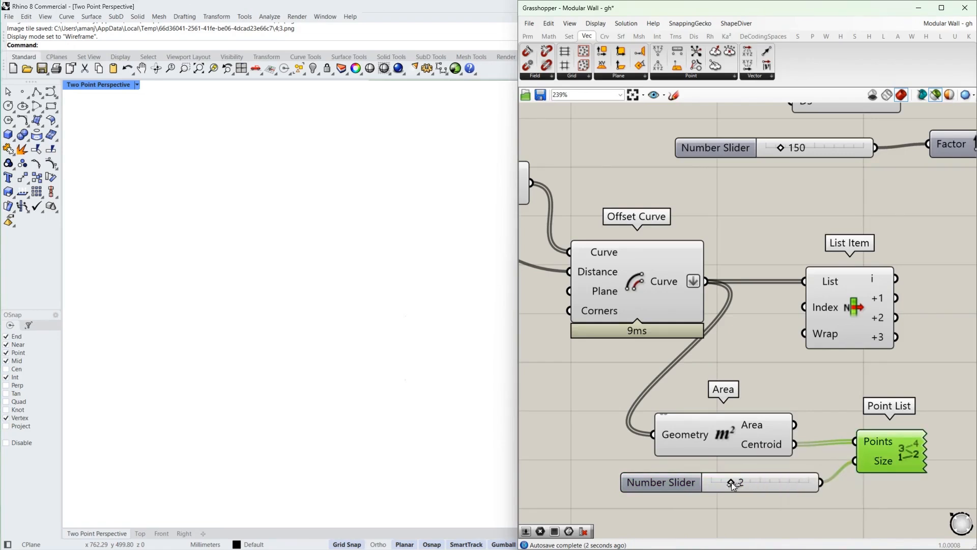
Step: Raise the Point List's Size slider to 10
left_click_drag(732, 482, 838, 484)
right_click(768, 475)
left_click(744, 480)
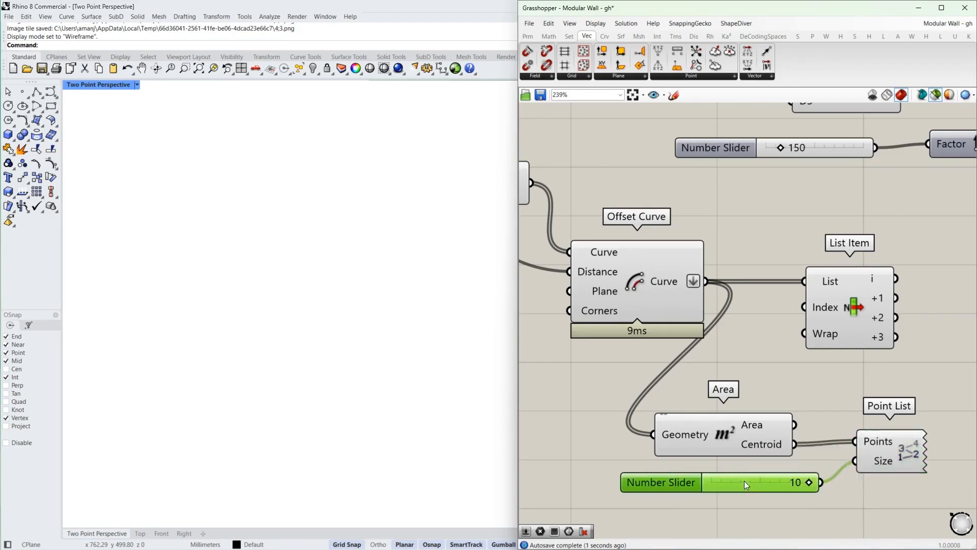
Step: Raise the Point List's Size slider maximum and value to 20, and preview the index numbers together with the second Offset Curve's outlines
right_click(744, 481)
left_click(782, 479)
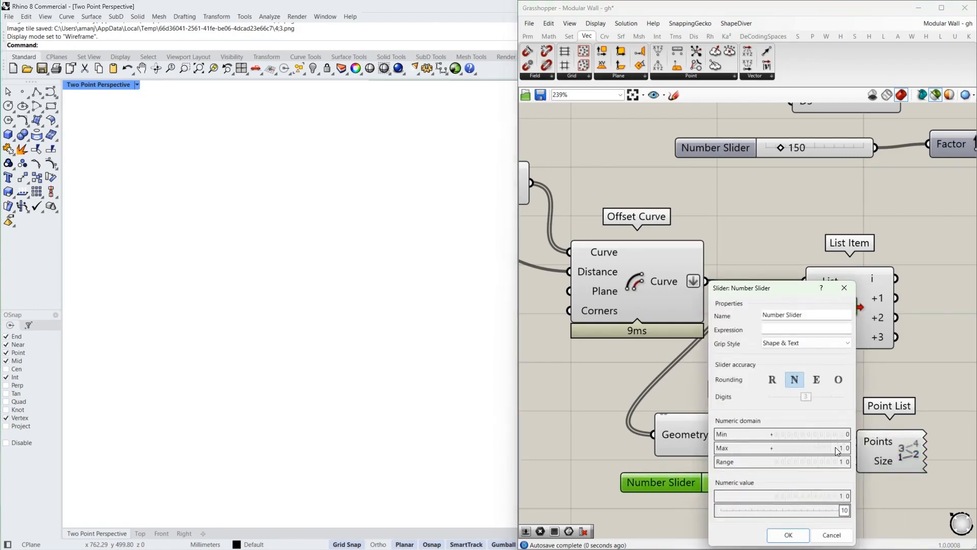
scroll(837, 448, "up", 1)
left_click(788, 535)
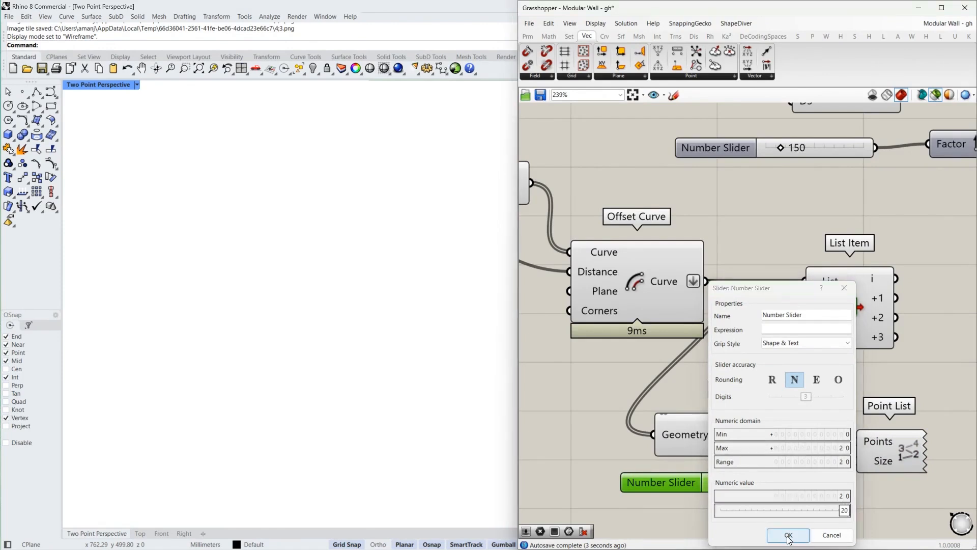
left_click(898, 452)
left_click(648, 304, "shift")
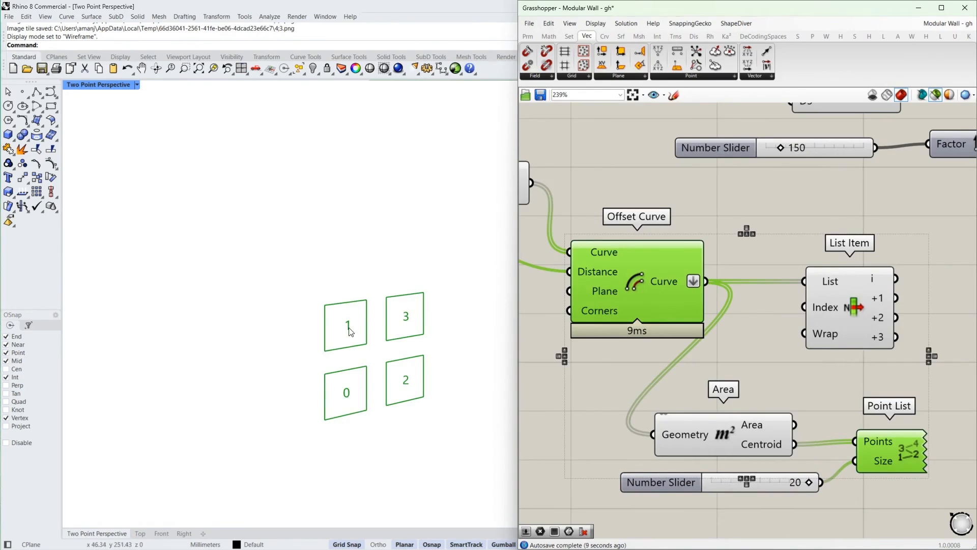
Step: Move the Module 1 chain, from its Merge to its Brep, further along the canvas to clear space beside the List Item
right_click_drag(820, 343, 680, 370)
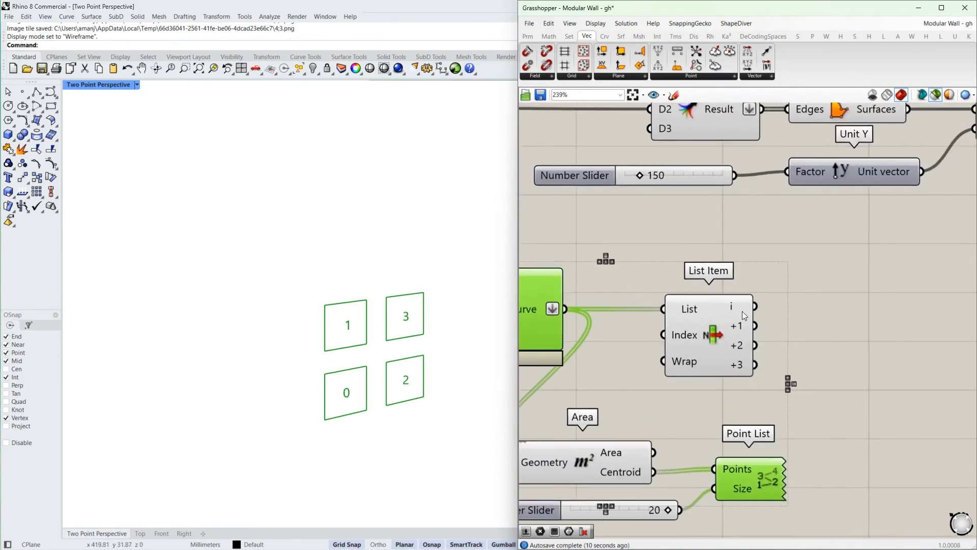
scroll(734, 395, "down", 4)
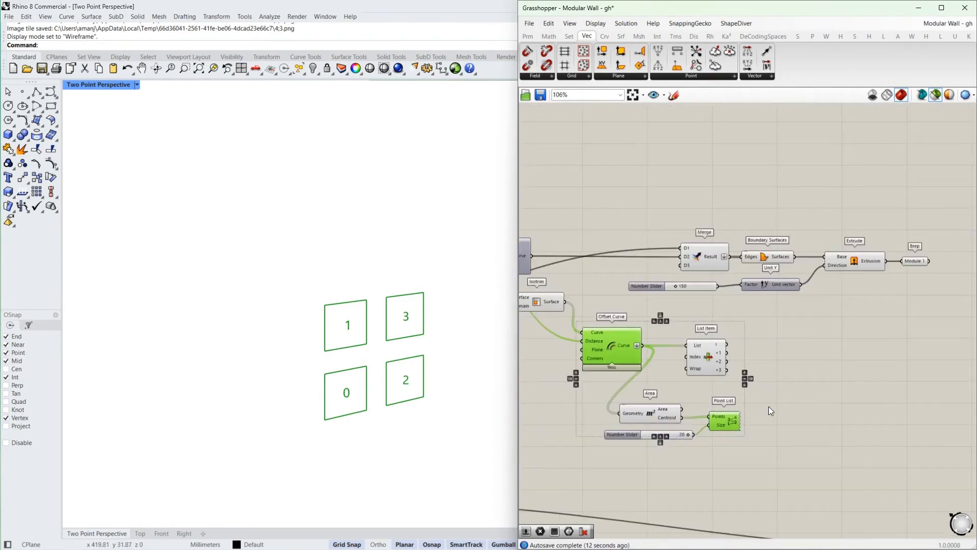
left_click_drag(938, 153, 684, 291)
left_click_drag(693, 272, 810, 273)
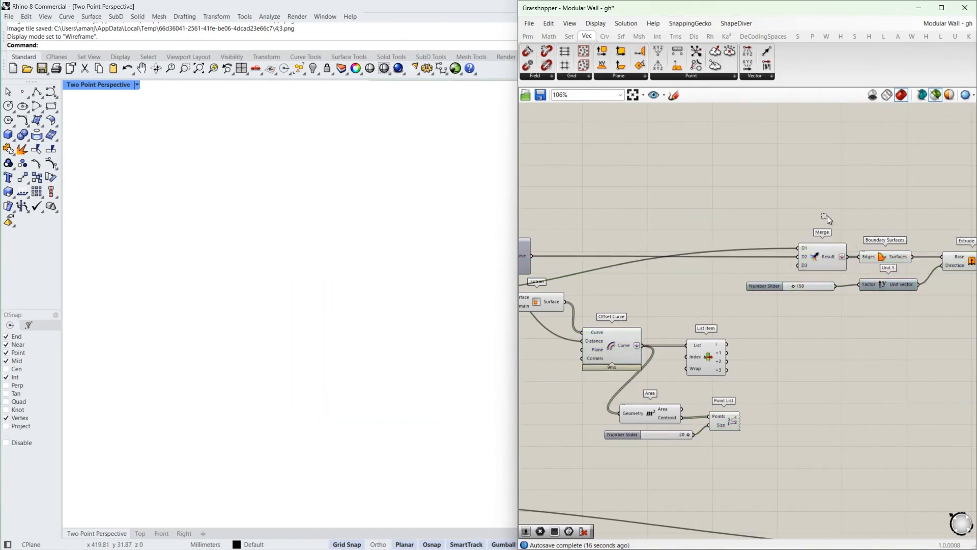
Step: Duplicate the Module 1 Merge beside the List Item and check the outer Rectangle curve that feeds it
left_click_drag(826, 215, 793, 261)
left_click_drag(823, 255, 827, 347)
right_click_drag(826, 346, 936, 297)
right_click_drag(533, 261, 603, 260)
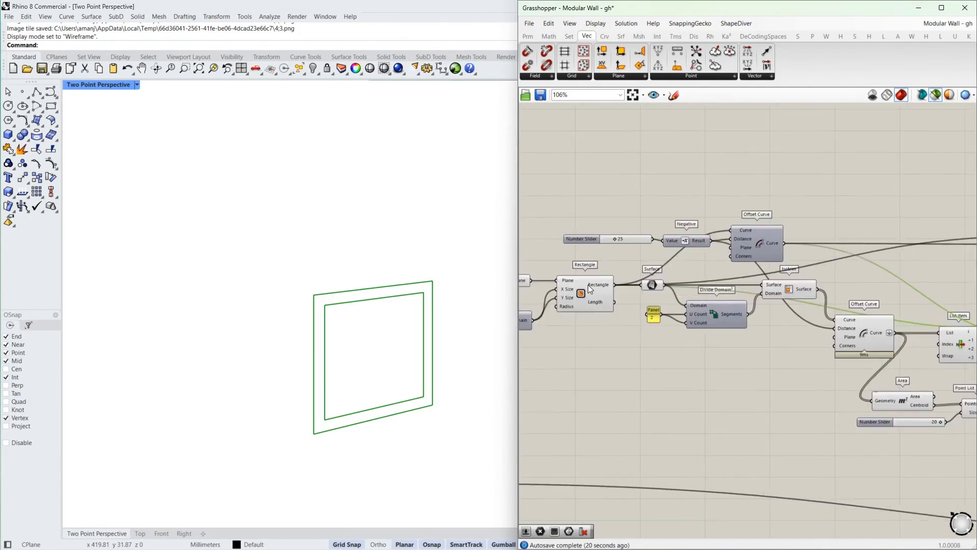
left_click(588, 285)
right_click_drag(942, 325, 675, 279)
scroll(723, 294, "up", 4)
scroll(725, 299, "up", 1)
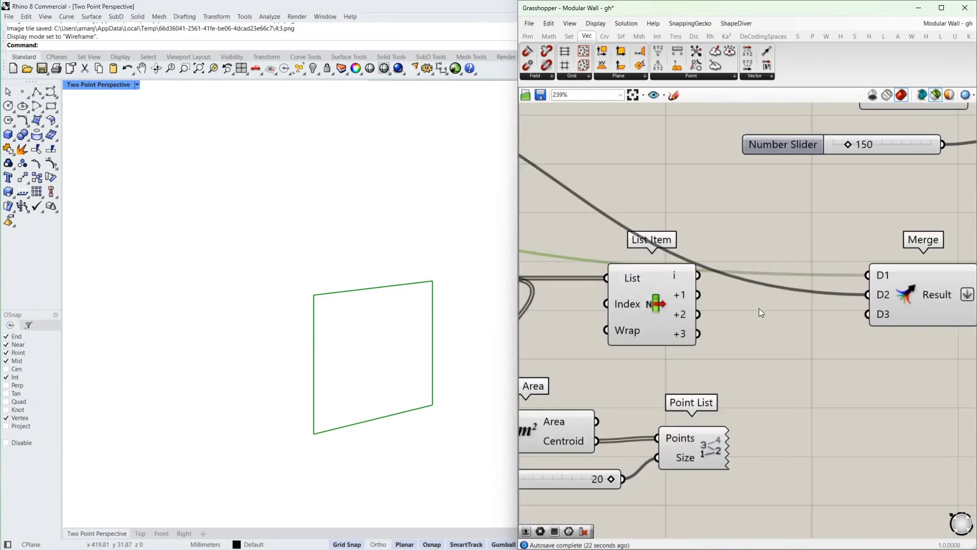
Step: Preview the cell numbering and connect the List Item's +1 and +2 outputs to D2 and D3 of the duplicated Merge
left_click(640, 312)
left_click(569, 433)
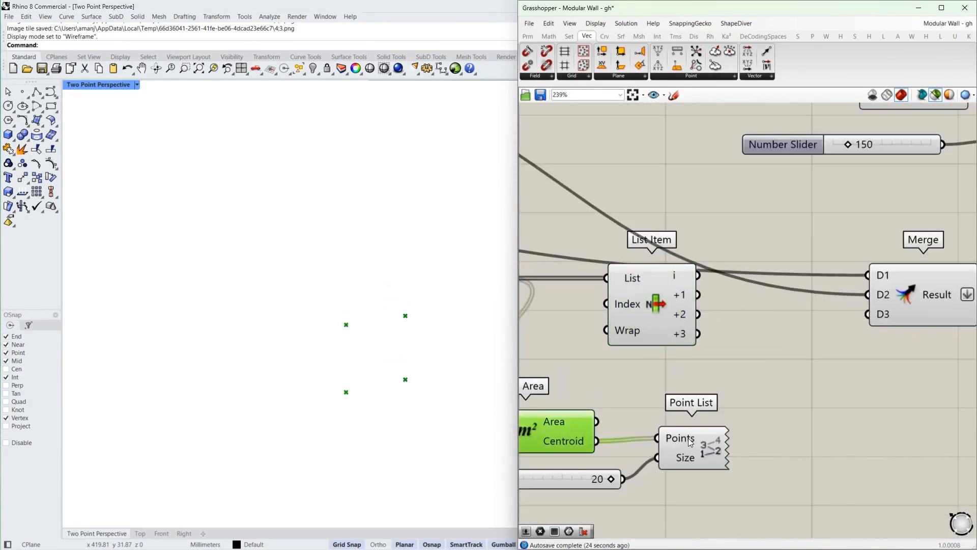
left_click(669, 432)
scroll(704, 340, "down", 3)
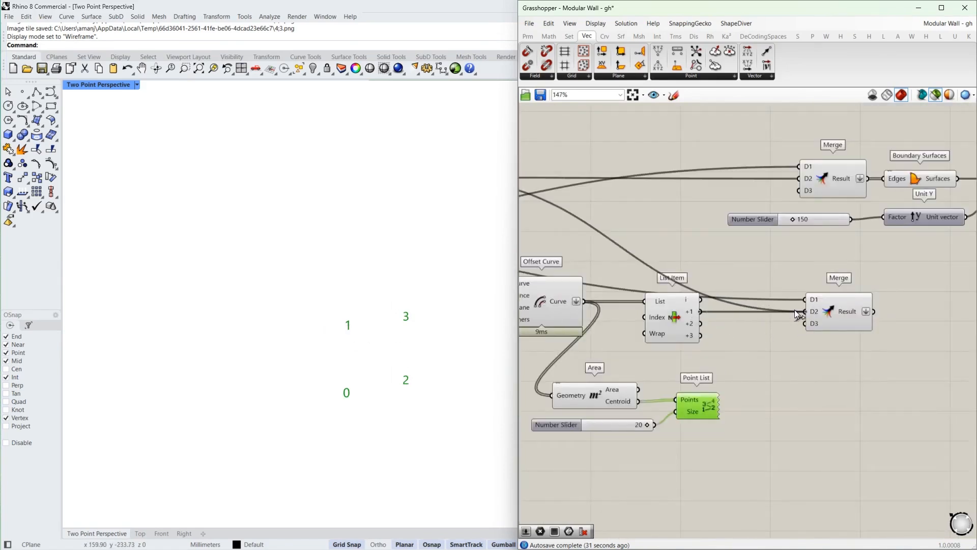
left_click_drag(802, 312, 803, 313)
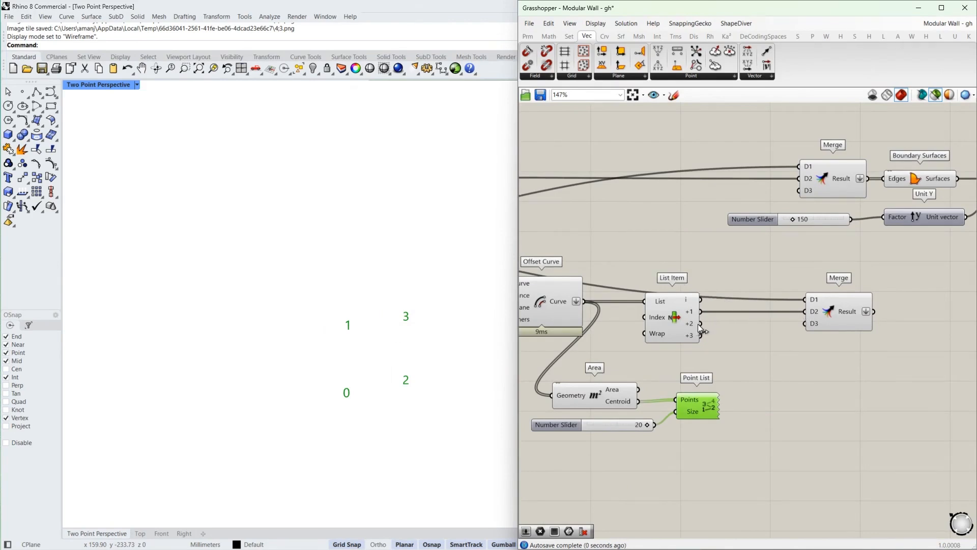
left_click_drag(700, 323, 806, 323)
Step: Duplicate Module 1's Boundary Surfaces, Unit Y, 150 slider, Extrude and Brep, and feed the copied Boundary Surfaces from the new Merge
right_click_drag(850, 313, 698, 353)
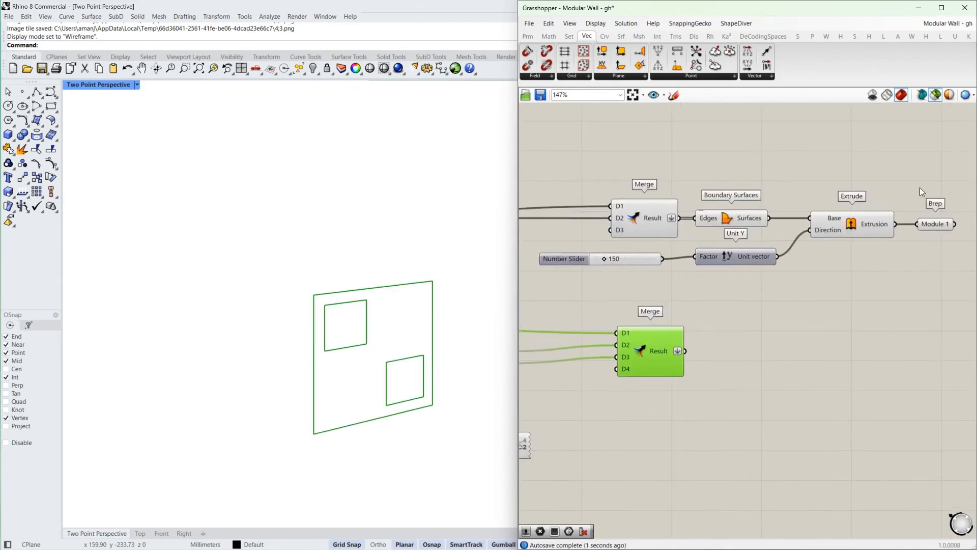
left_click_drag(921, 188, 649, 255)
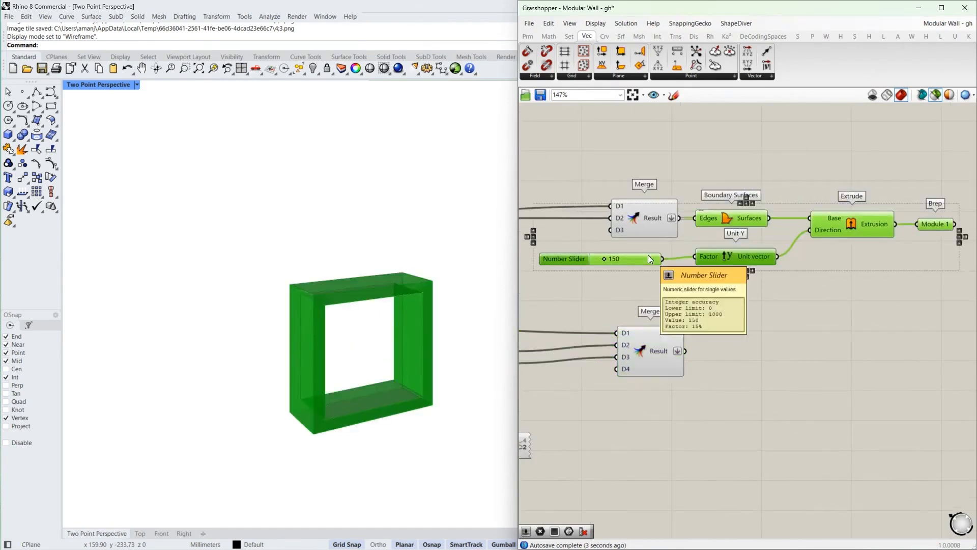
left_click_drag(719, 215, 703, 351, "alt")
right_click_drag(806, 320, 739, 314)
left_click(739, 314)
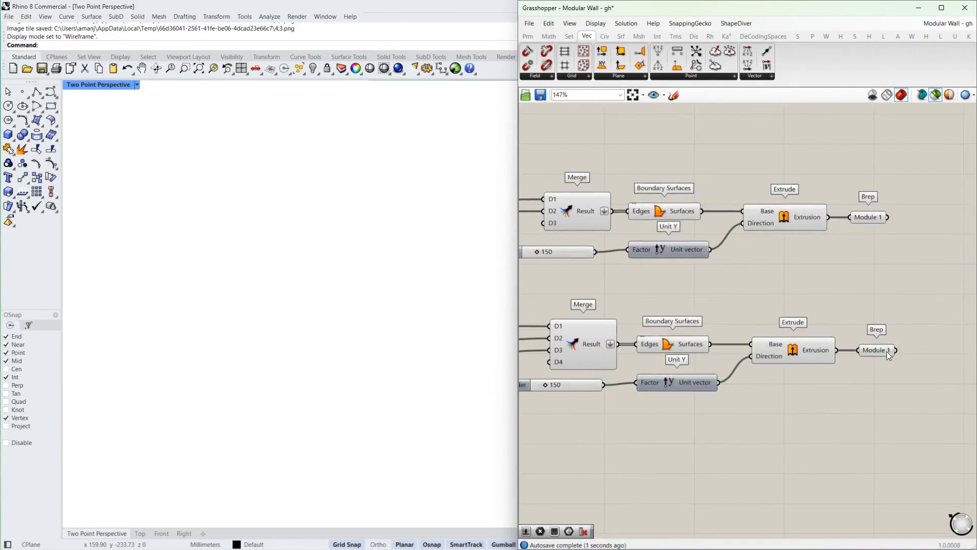
Step: Rename the copied Brep as Module 2 and preview it against Module 1
left_click(887, 351)
right_click(886, 350)
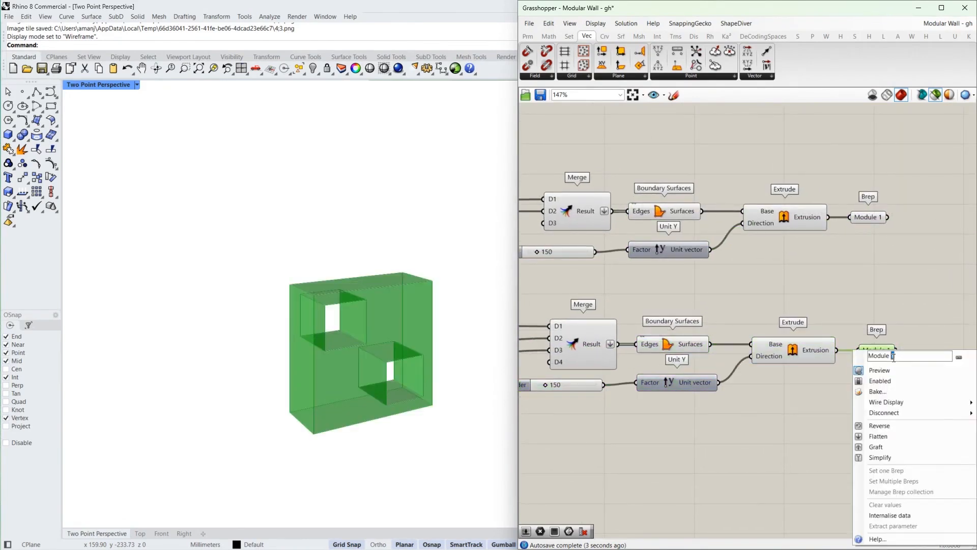
type("2")
key("Return")
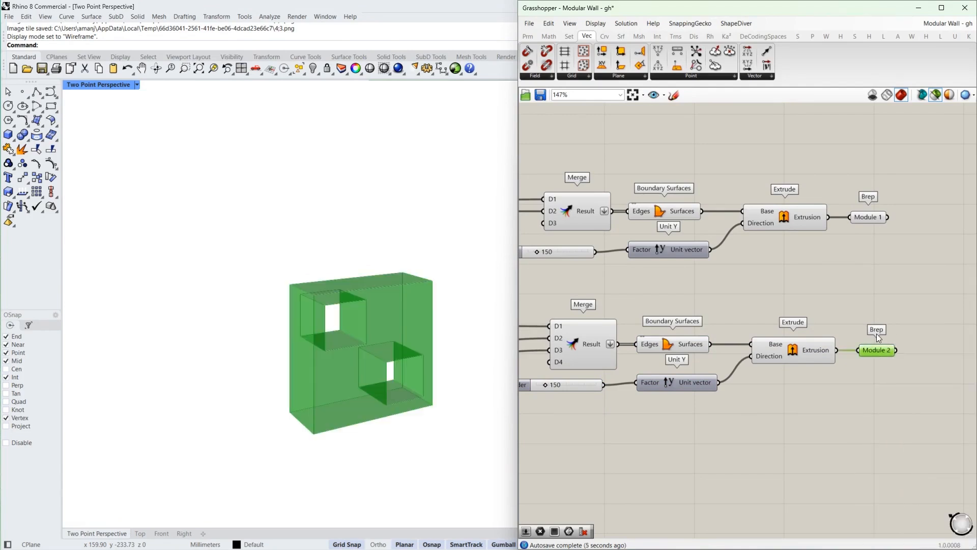
scroll(876, 334, "down", 3)
left_click(876, 258)
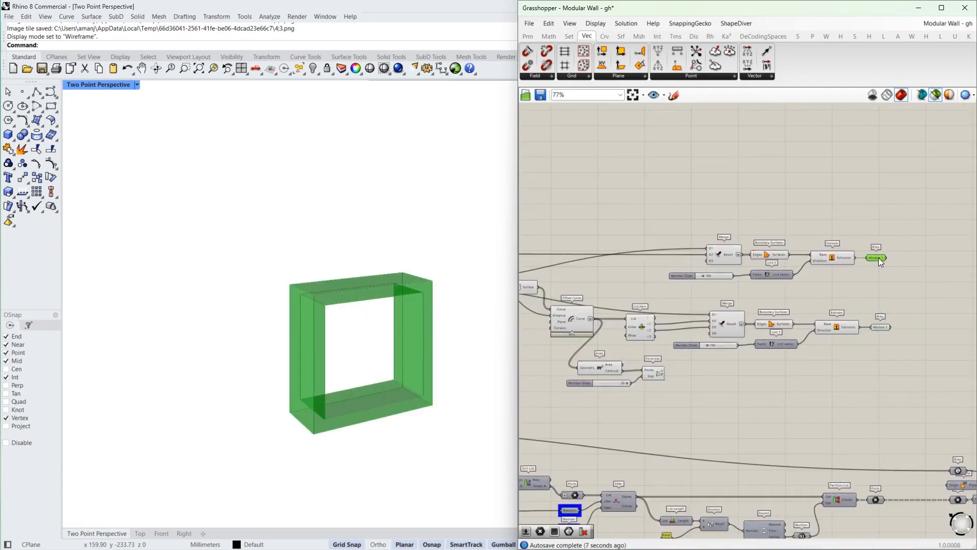
left_click(882, 326)
scroll(758, 332, "up", 2)
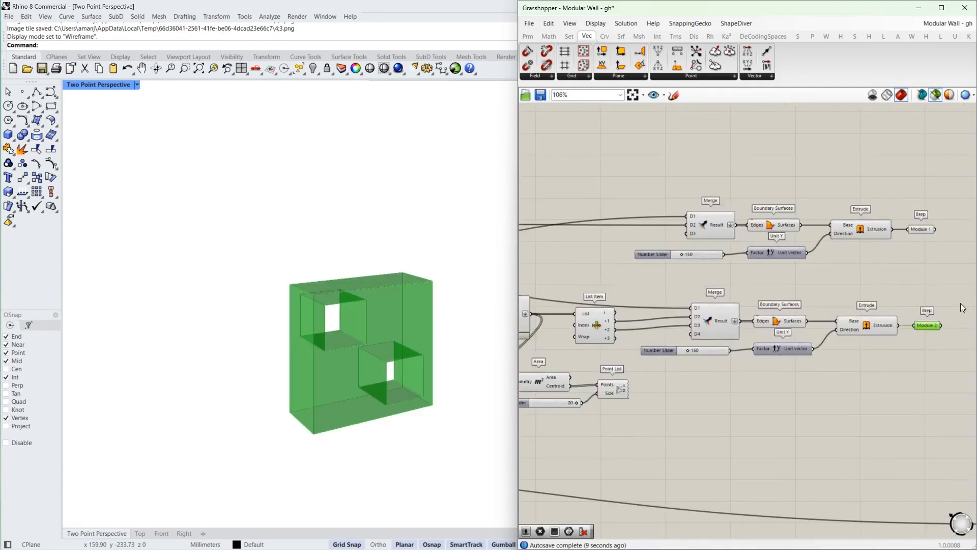
Step: Duplicate the Module 2 chain below the original, and connect the List Item's +3 and i outputs to D4 and D5 of the original's Merge
left_click_drag(946, 297, 711, 402)
right_click_drag(706, 375, 793, 348)
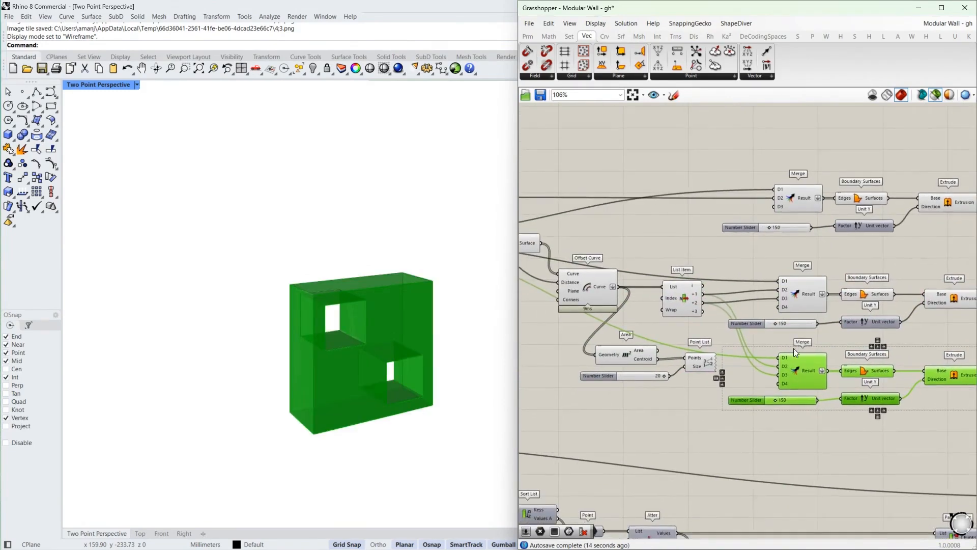
scroll(735, 320, "up", 4)
left_click_drag(664, 329, 833, 319)
scroll(625, 319, "up", 3)
left_click(624, 371)
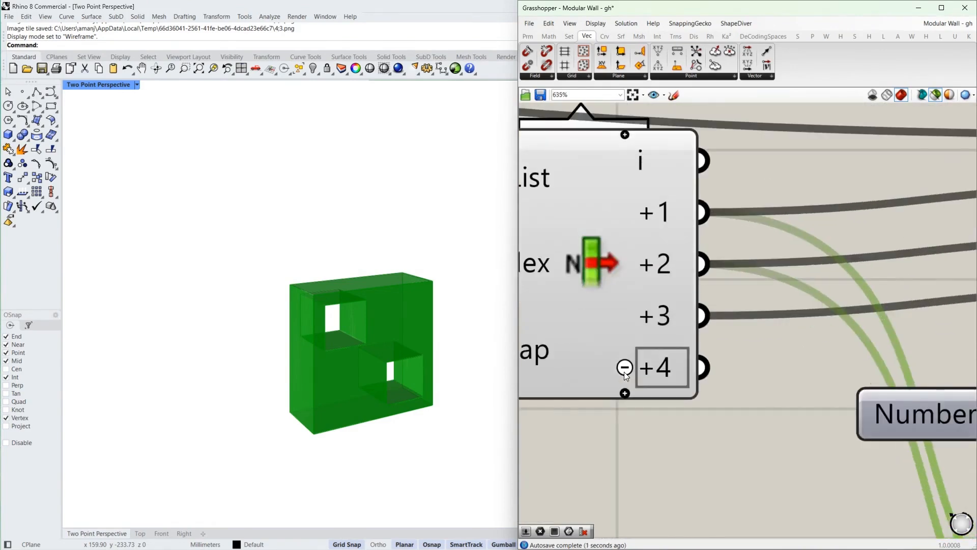
scroll(624, 371, "down", 2)
left_click(627, 361)
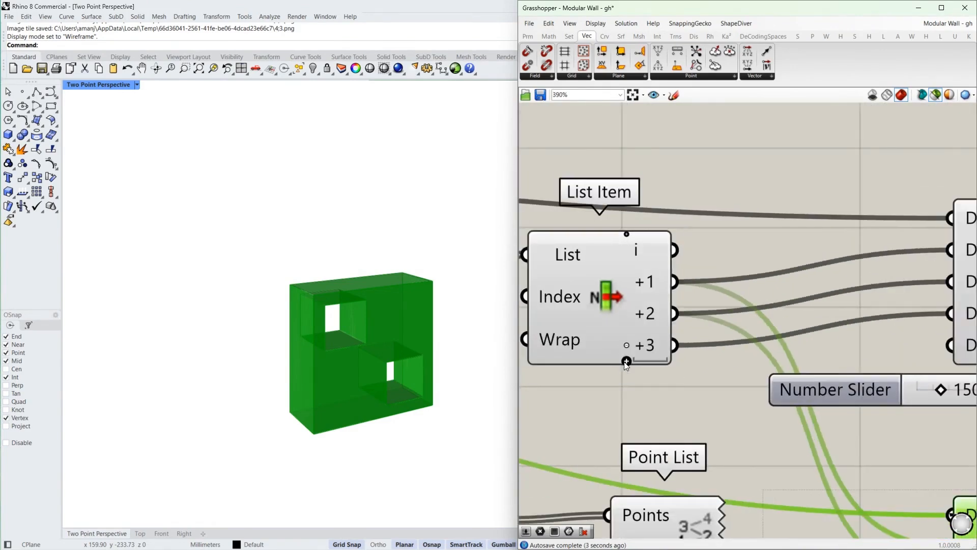
left_click_drag(673, 250, 927, 338)
scroll(699, 298, "down", 5)
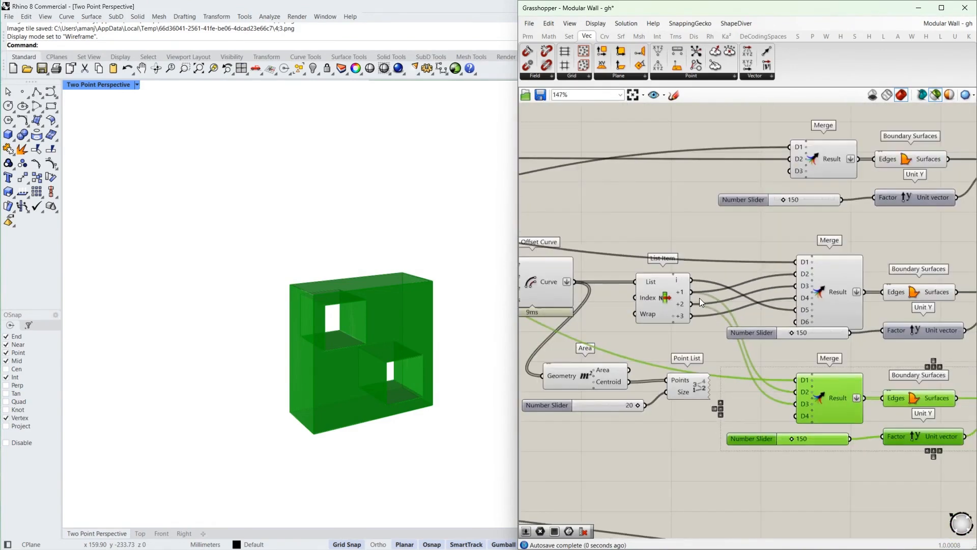
Step: Preview the original Module 2 Brep and its copy below to compare the openings of both variants
right_click_drag(887, 301, 640, 301)
left_click(880, 298)
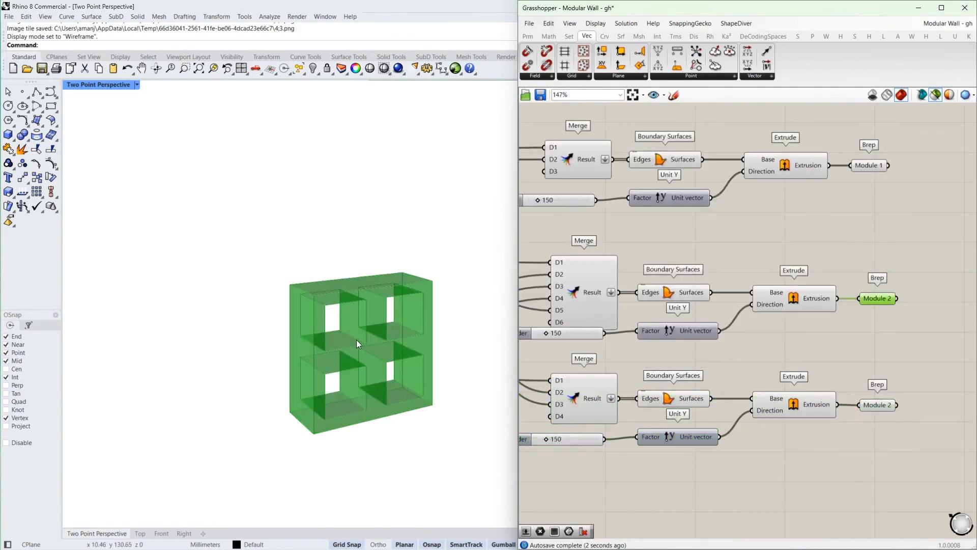
scroll(939, 323, "down", 3)
mouse_move(769, 361)
right_mouse_down()
mouse_move(843, 357)
mouse_move(664, 353)
mouse_move(791, 331)
right_mouse_up()
left_click(799, 363)
scroll(800, 324, "down", 4)
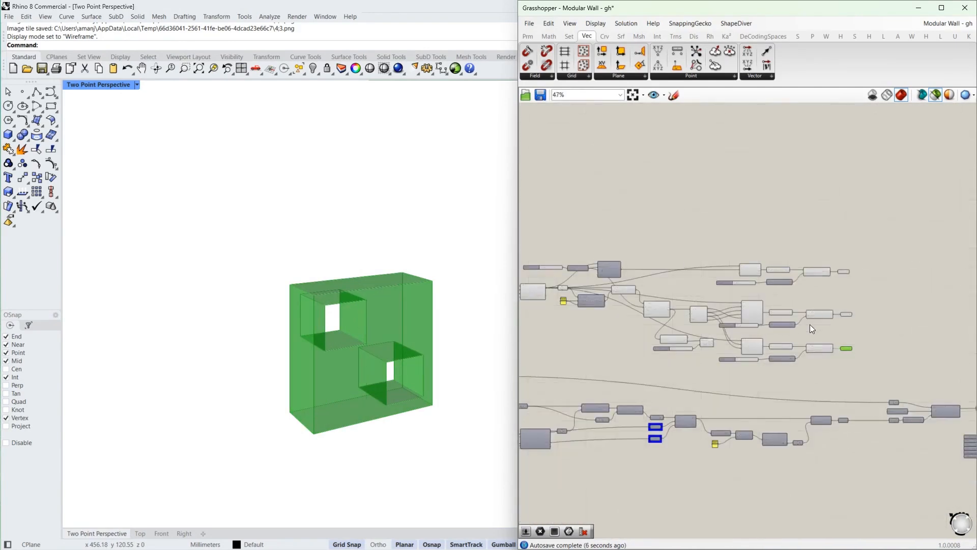
Step: Duplicate the lower Module 2 chain, including its Merge, directly beneath itself for another variant
scroll(837, 336, "up", 3)
mouse_move(880, 331)
left_mouse_down()
mouse_move(689, 377)
mouse_move(706, 392)
left_mouse_up()
key("ctrl+c")
key("ctrl+v")
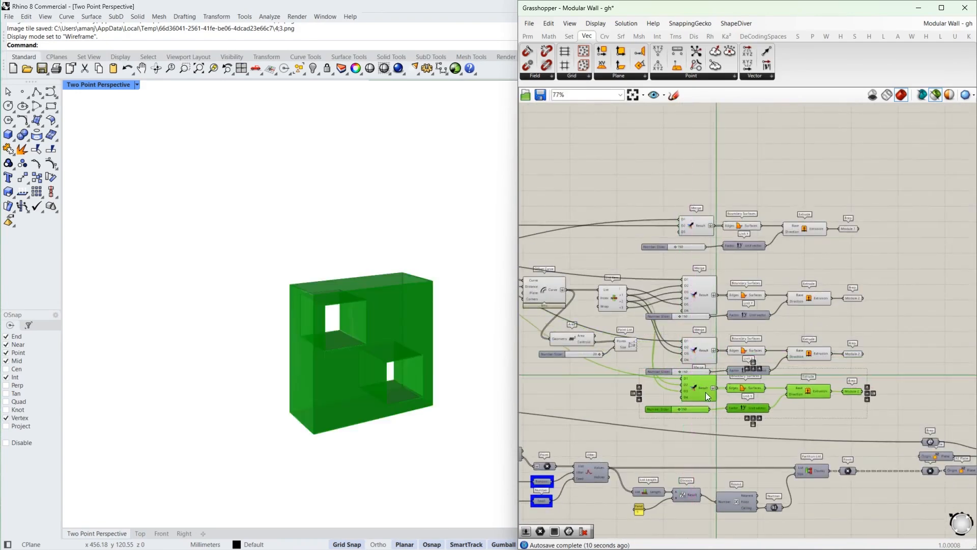
Step: Connect the List Item's +3 output to D4 of the middle variant's Merge and preview that variant's Brep
scroll(680, 383, "up", 1)
scroll(719, 387, "up", 1)
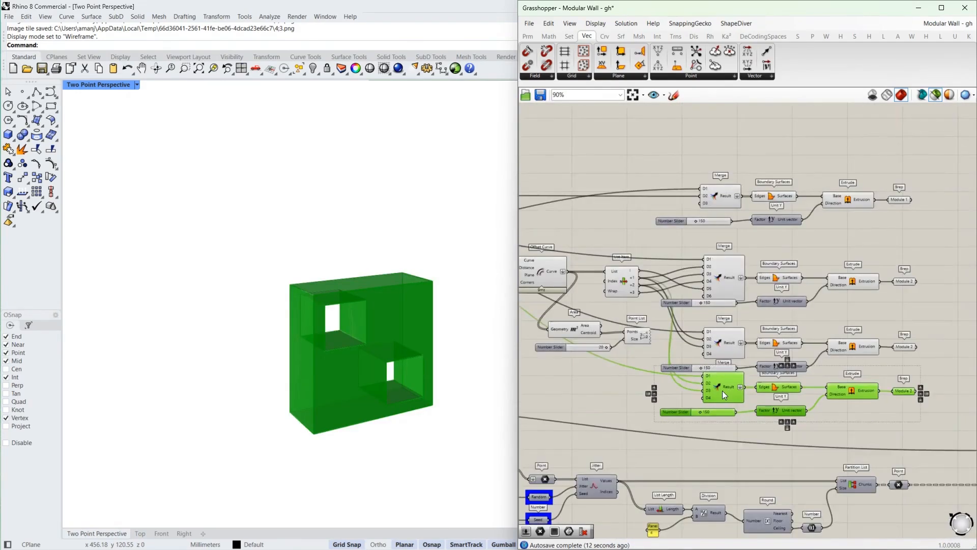
scroll(728, 377, "up", 4)
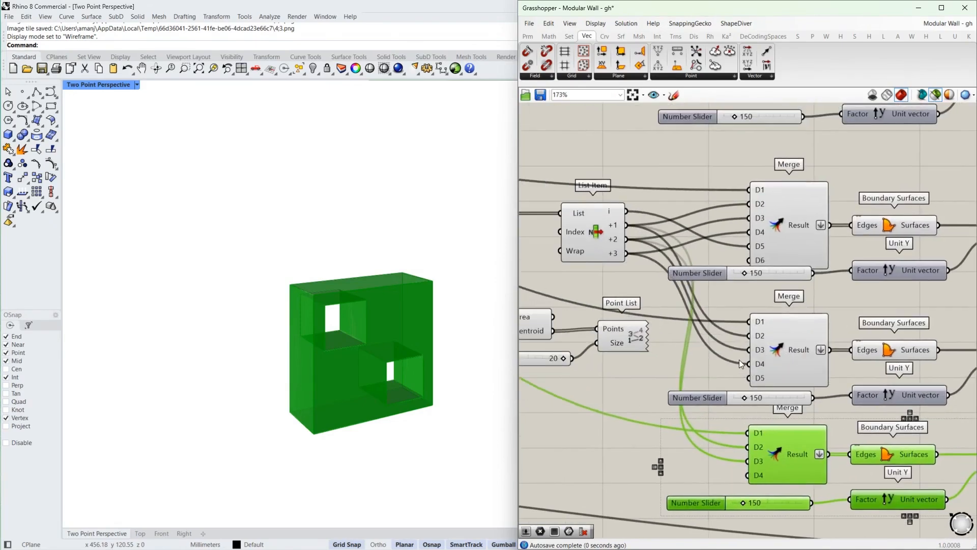
scroll(739, 360, "down", 2)
right_click_drag(923, 335, 725, 317)
left_click(809, 331)
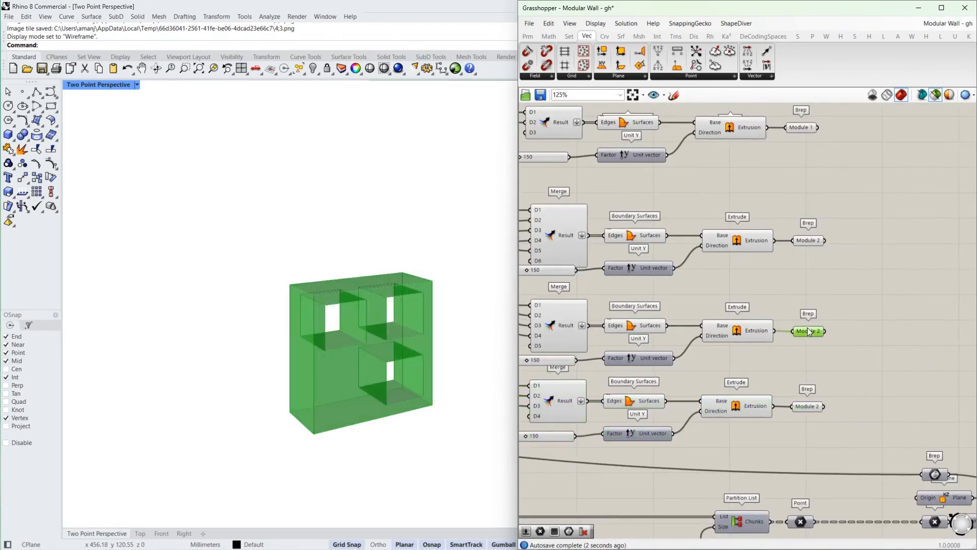
Step: Preview Module 1 and each of the three variant Breps to compare their openings, and check the curves in the lowest Merge
right_click_drag(794, 264, 795, 268)
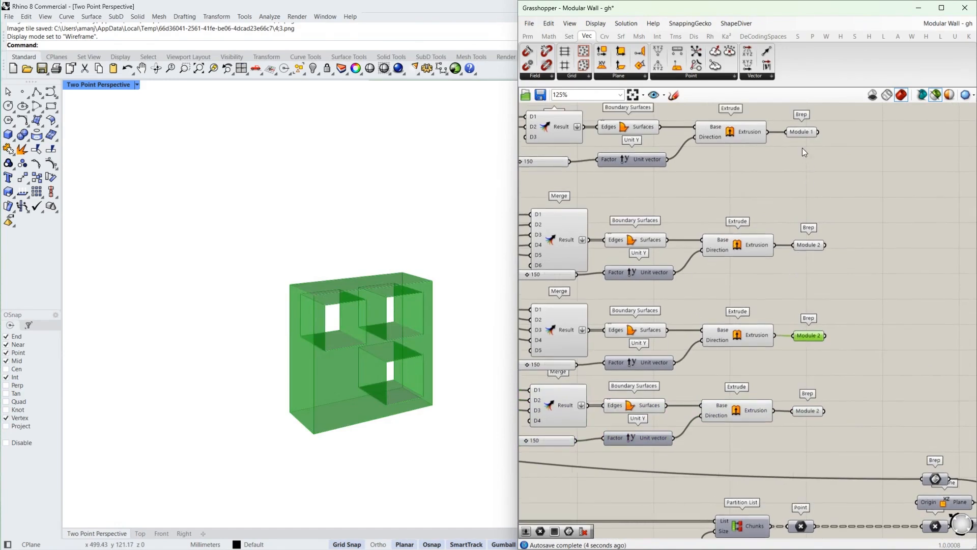
left_click(801, 132)
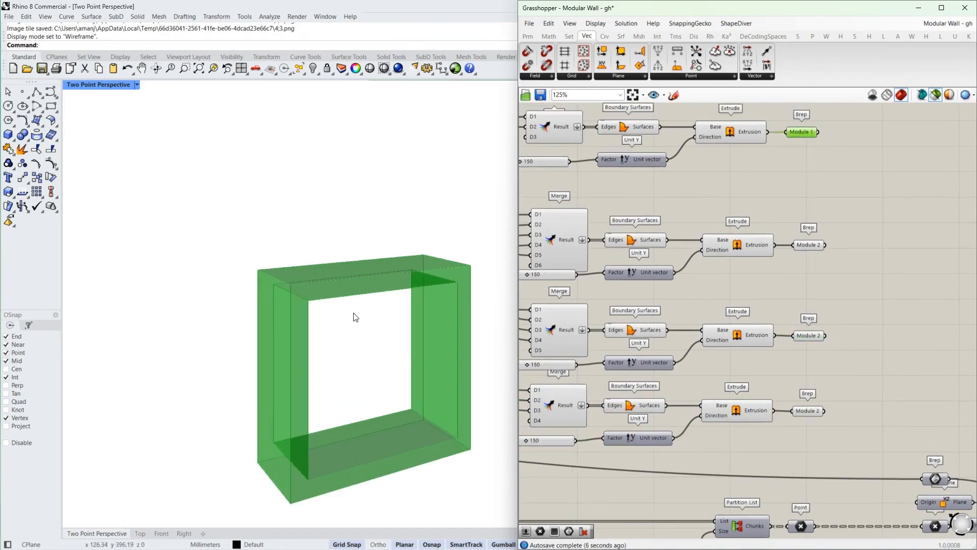
left_click(809, 245)
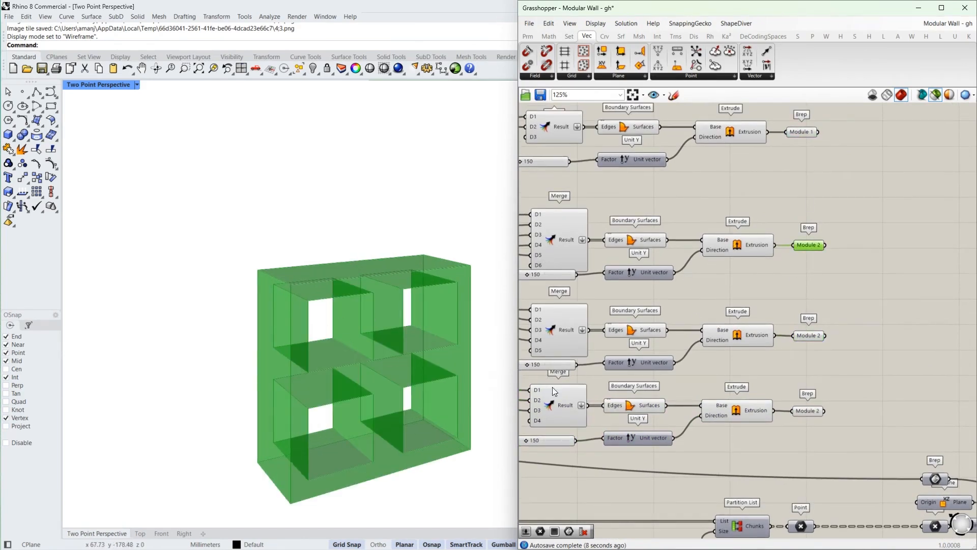
left_click(805, 335)
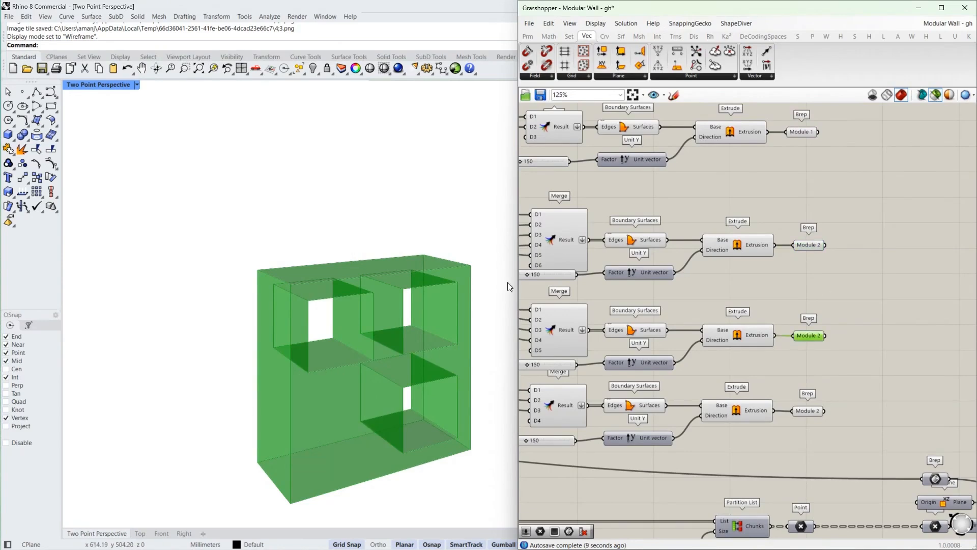
left_click(810, 411)
scroll(854, 327, "down", 2)
scroll(732, 334, "down", 5)
scroll(689, 369, "up", 4)
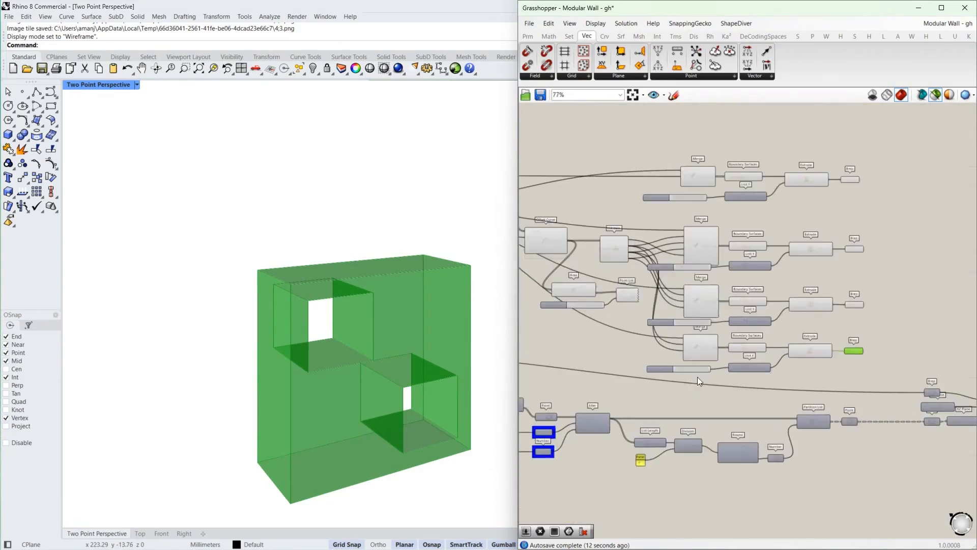
scroll(741, 358, "down", 3)
scroll(732, 362, "up", 3)
scroll(731, 362, "up", 3)
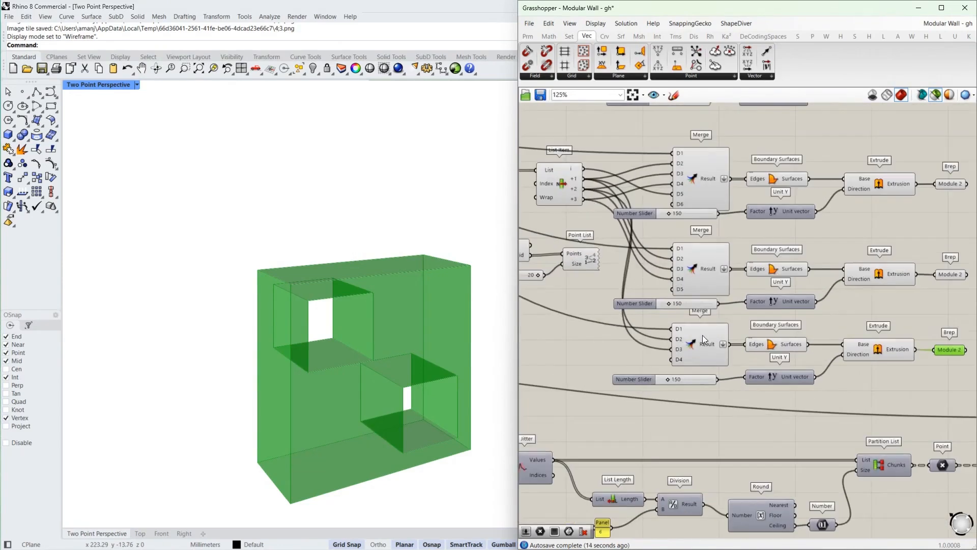
left_click(705, 351)
scroll(641, 279, "down", 2)
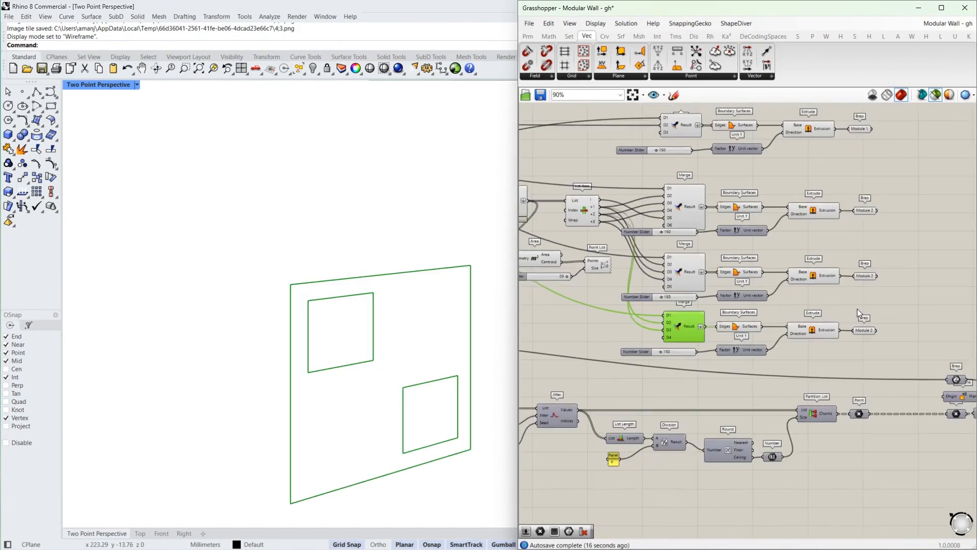
Step: Move all the module-building components and their upstream frame components up, leaving space above the Jitter and Partition List chain
left_click_drag(862, 312, 688, 340)
scroll(689, 340, "down", 6)
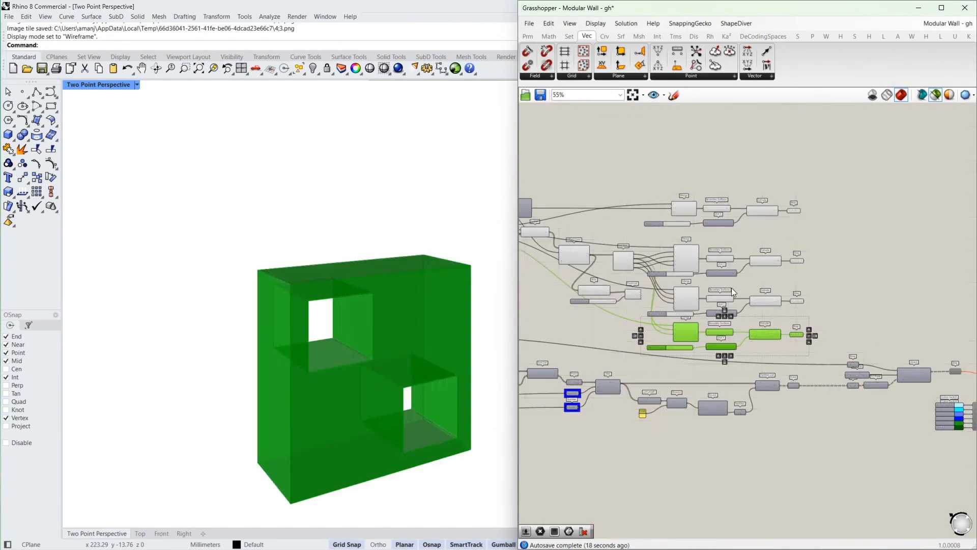
left_click_drag(838, 201, 662, 301)
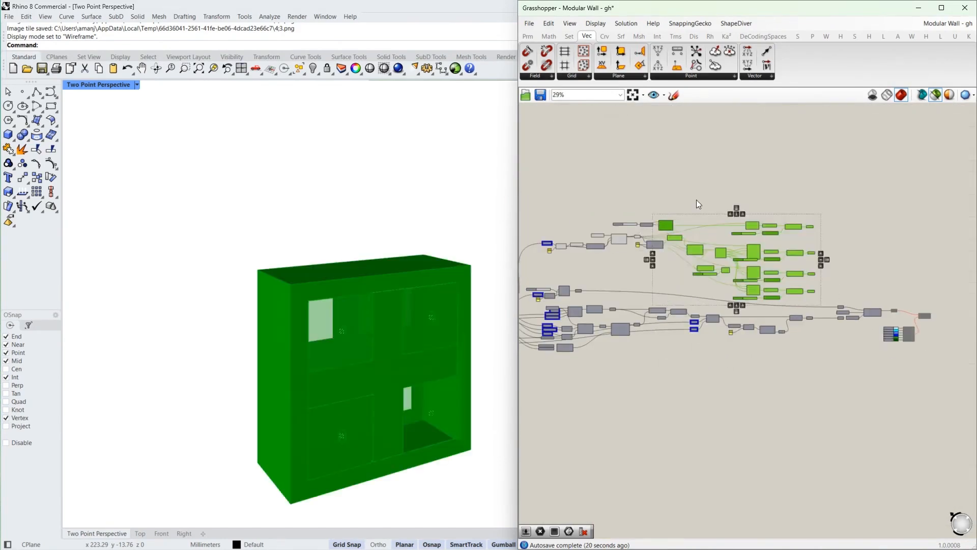
left_click_drag(703, 194, 540, 257, "shift")
left_click_drag(621, 239, 633, 186)
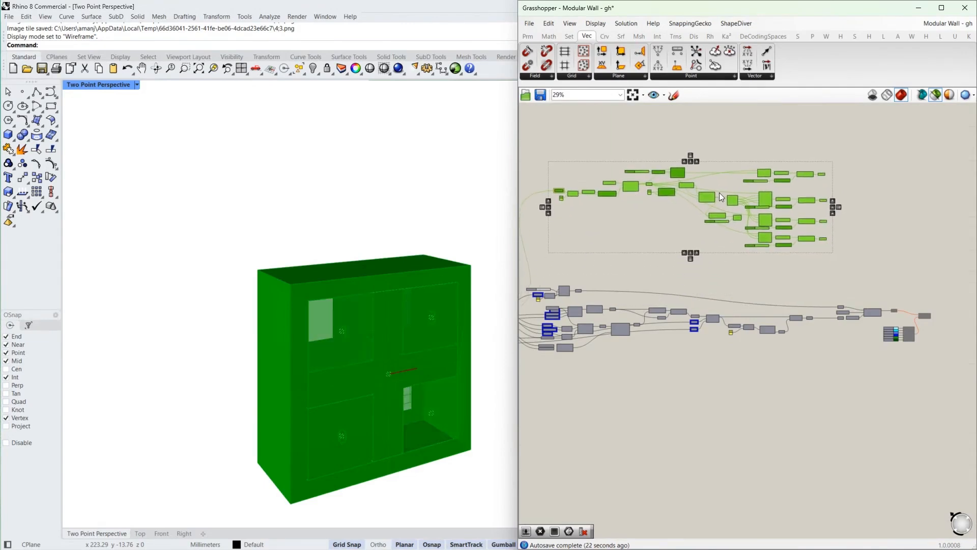
Step: Duplicate the lowest variant chain, from its Merge to its Brep, directly beneath itself
scroll(845, 203, "up", 6)
right_click_drag(697, 269, 765, 286)
left_click(832, 294)
left_click_drag(902, 298, 690, 379)
Step: Rewire D2 and D3 of the new lowest Merge to the List Item's i and +3 outputs, using the numbered cell points as reference
right_click_drag(616, 233, 665, 243)
scroll(657, 224, "up", 6)
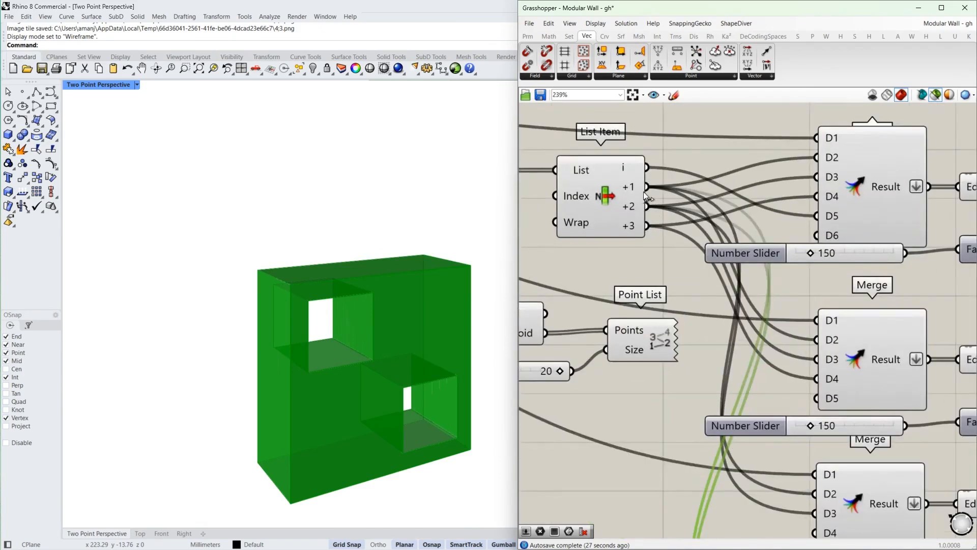
scroll(635, 194, "down", 3)
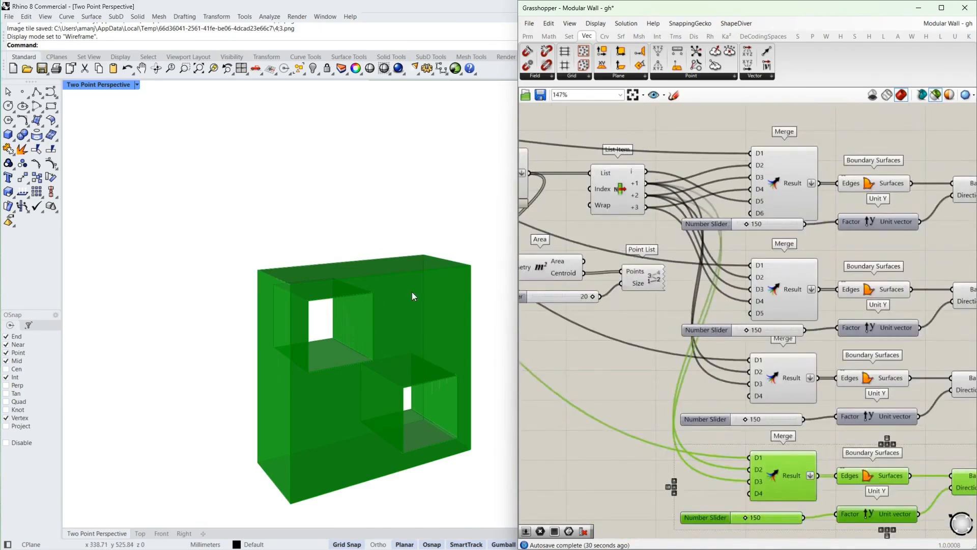
scroll(637, 190, "down", 1)
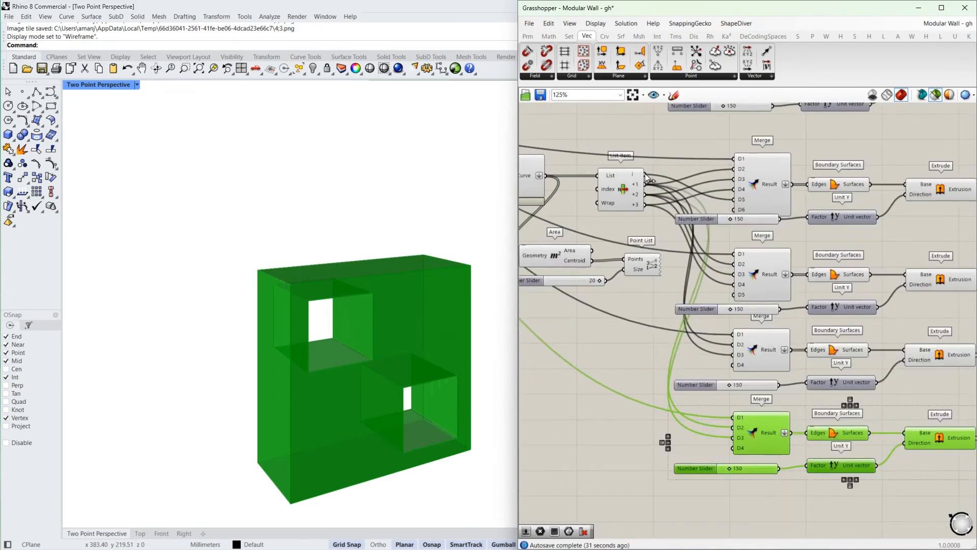
left_click(643, 264)
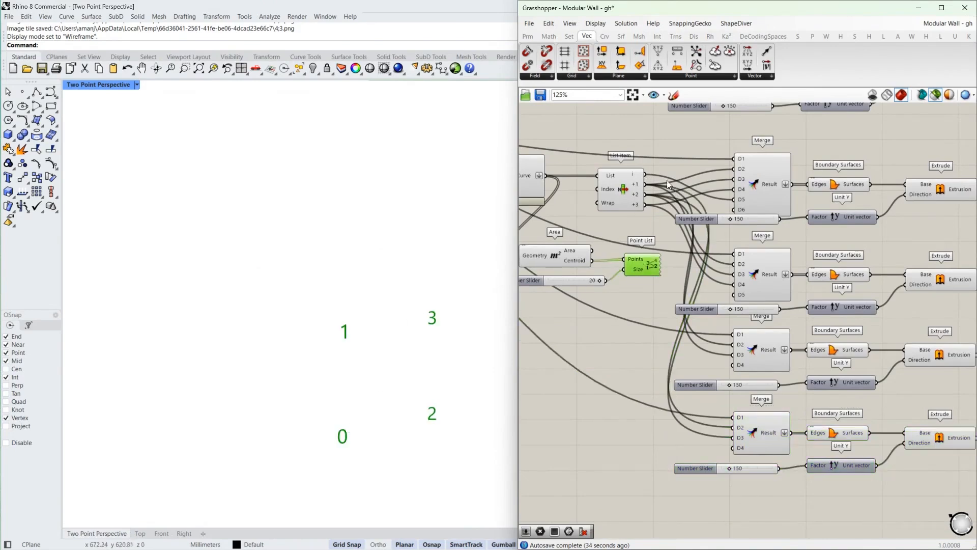
left_click_drag(645, 174, 732, 437)
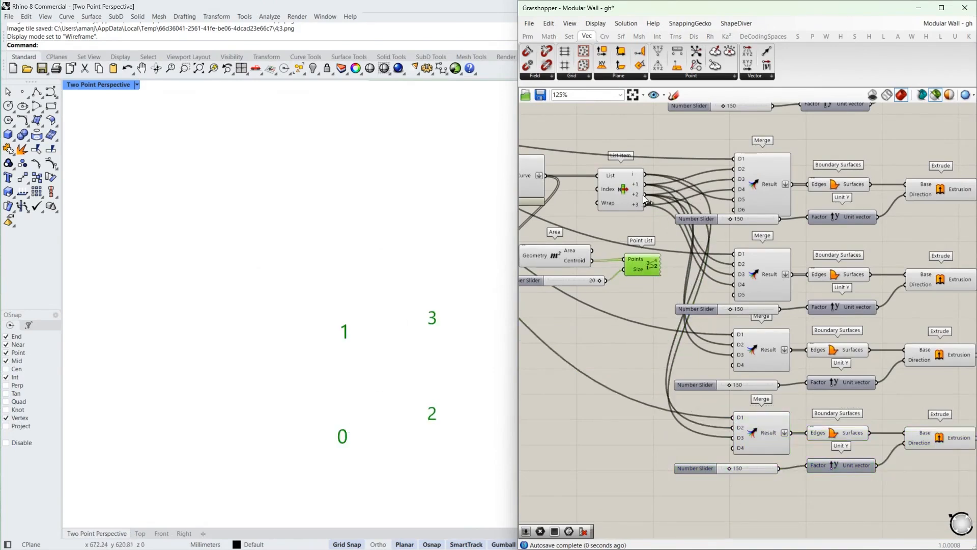
left_click_drag(672, 299, 733, 437)
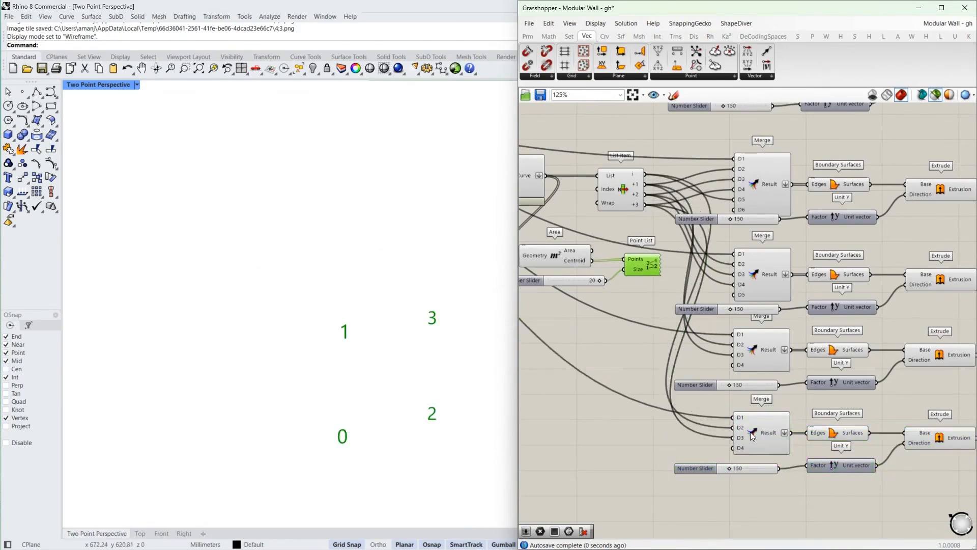
Step: Preview the lowest chain's Merge, Boundary Surfaces, Extrude and Brep in turn to check the new variant's openings
left_click(751, 432)
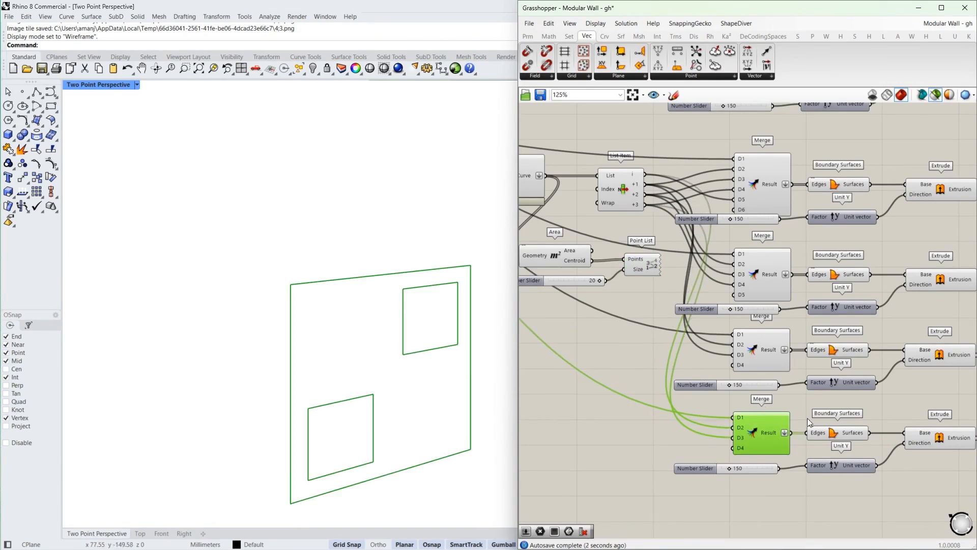
right_click_drag(807, 426, 742, 374)
left_click(768, 383)
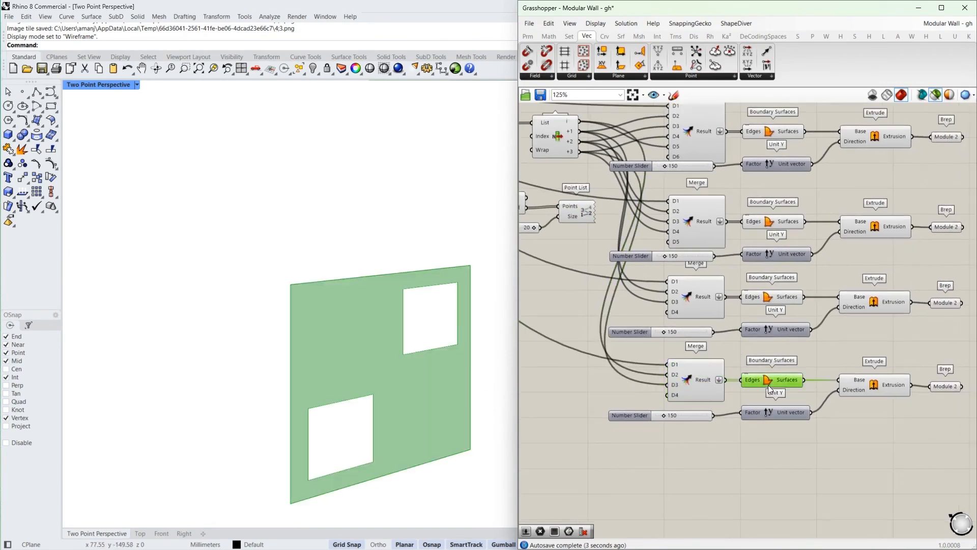
left_click(875, 390)
left_click(945, 387)
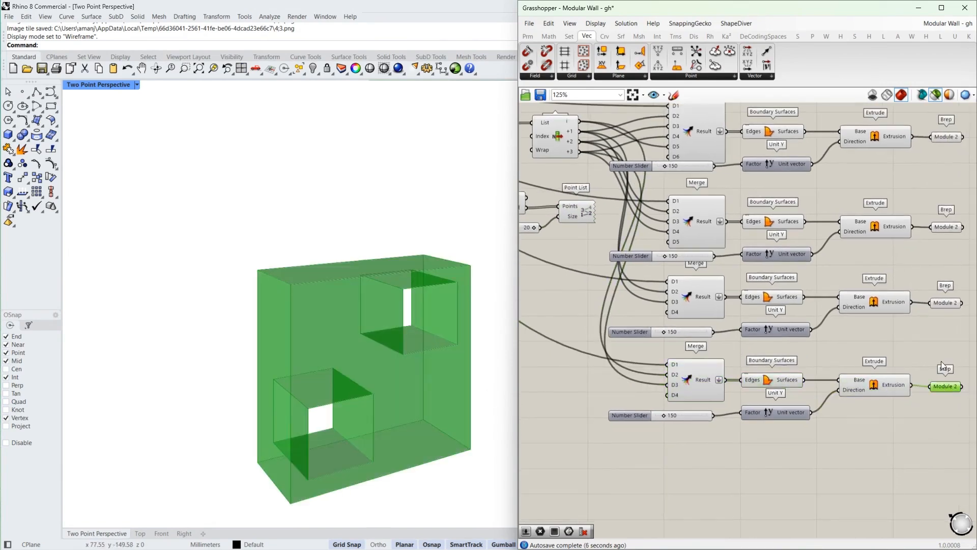
Step: Rename the two Breps following Module 2 as Module 3 and Module 4
right_click_drag(961, 248, 823, 307)
scroll(828, 283, "up", 3)
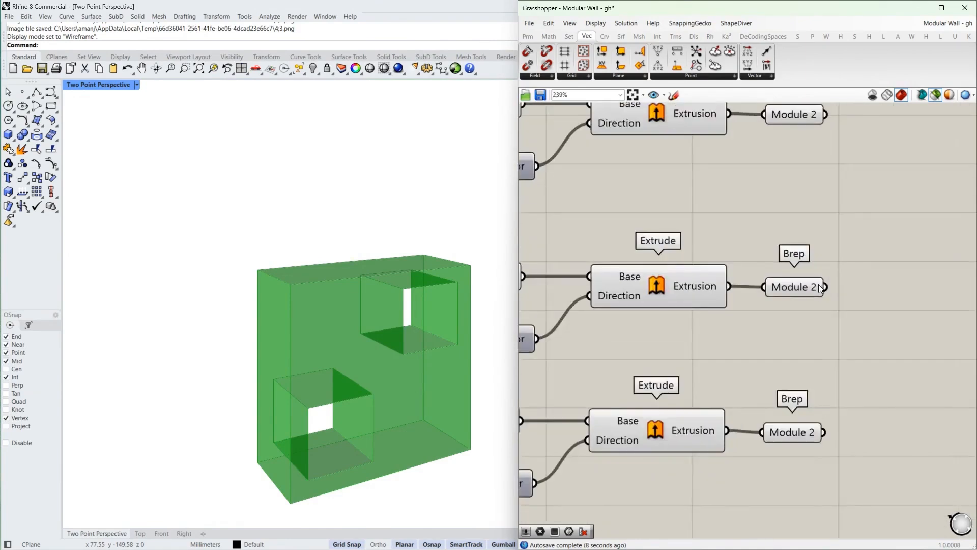
right_click(816, 285)
double_click(856, 291)
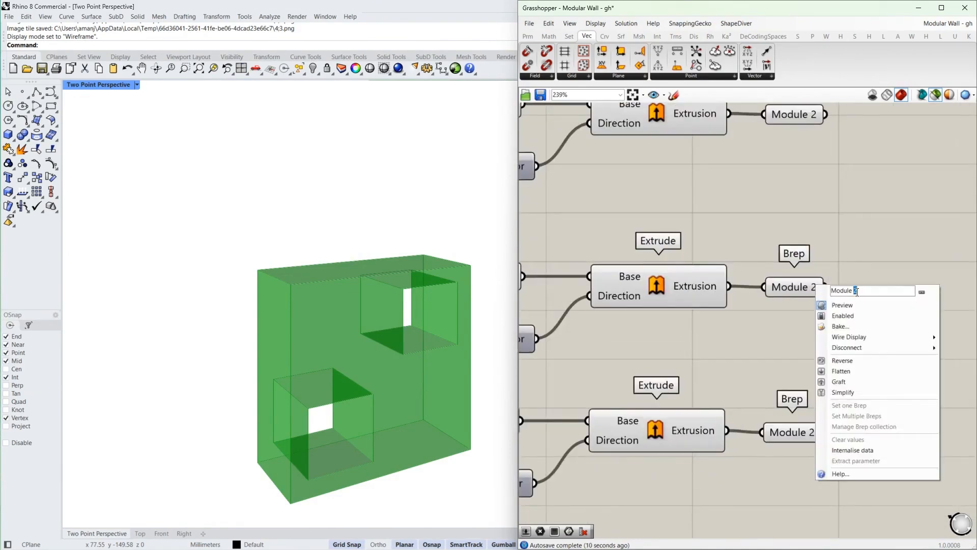
left_click(843, 316)
right_click(814, 428)
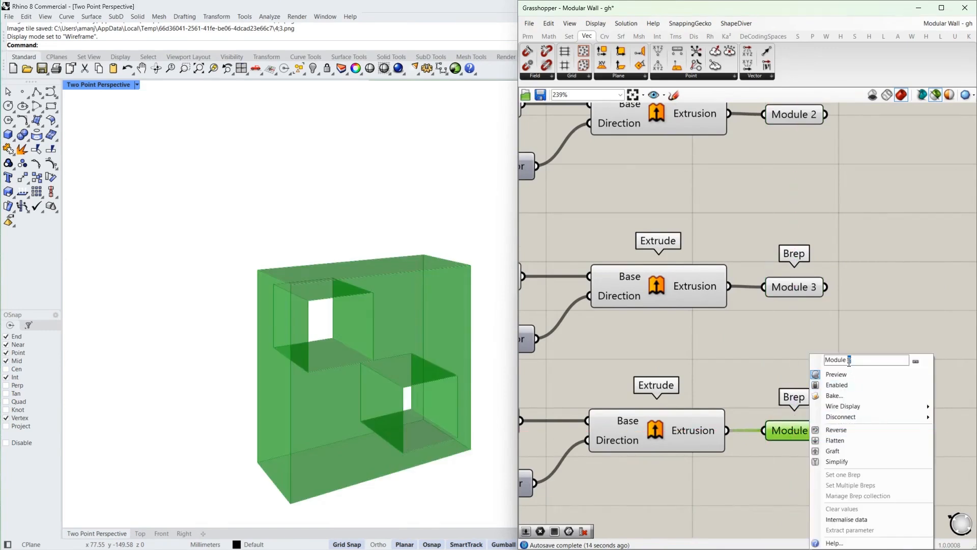
left_click(777, 333)
Step: Rename the lowest chain's Brep as Module 5
scroll(768, 331, "down", 3)
scroll(790, 443, "up", 5)
right_click_drag(789, 447, 762, 389)
right_click(763, 486)
right_click(765, 486)
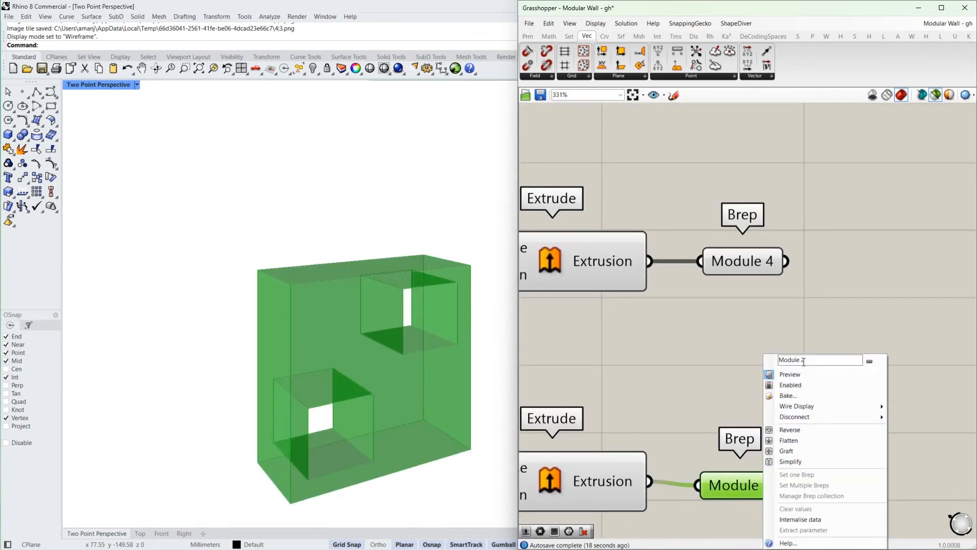
left_click(820, 327)
Step: Duplicate the Module 5 chain, including its Merge and number slider, directly beneath itself
scroll(845, 321, "down", 6)
scroll(740, 368, "up", 2)
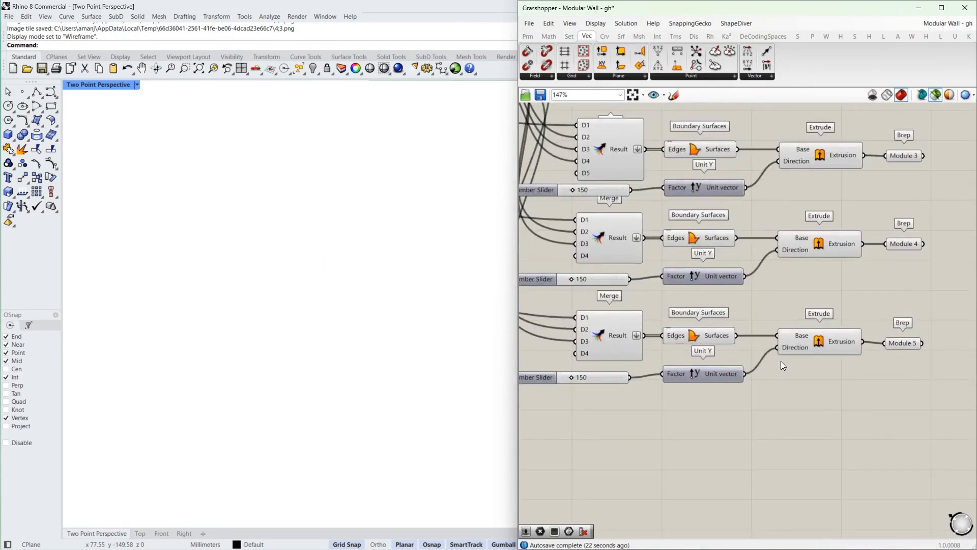
scroll(783, 365, "down", 1)
left_click_drag(914, 327, 609, 384)
left_click_drag(623, 334, 623, 425)
left_click(600, 428)
Step: Disconnect the List Item's +3 output from D3 of the new lowest Merge
right_click_drag(632, 423, 805, 427)
scroll(791, 437, "down", 2)
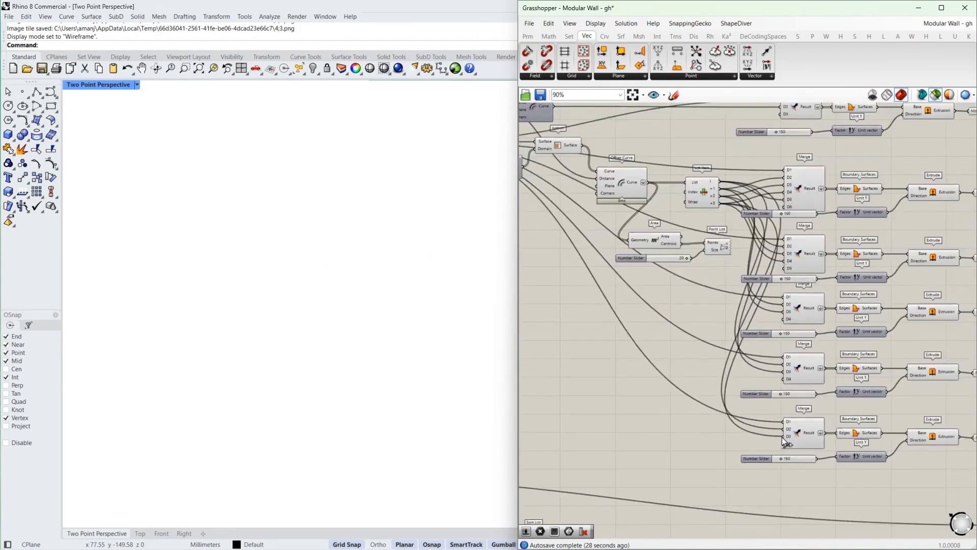
left_click_drag(785, 436, 718, 196)
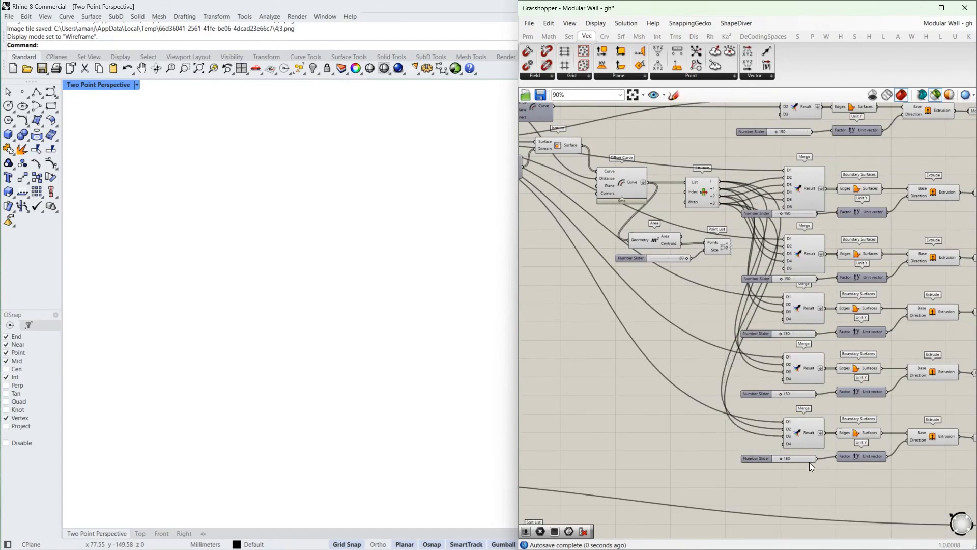
left_click_drag(785, 436, 721, 203, "ctrl")
Step: Preview the lowest chain's Merge, Boundary Surfaces and Brep to check the variant with a single opening
right_click_drag(861, 432, 694, 407)
scroll(687, 408, "up", 2)
left_click(667, 408)
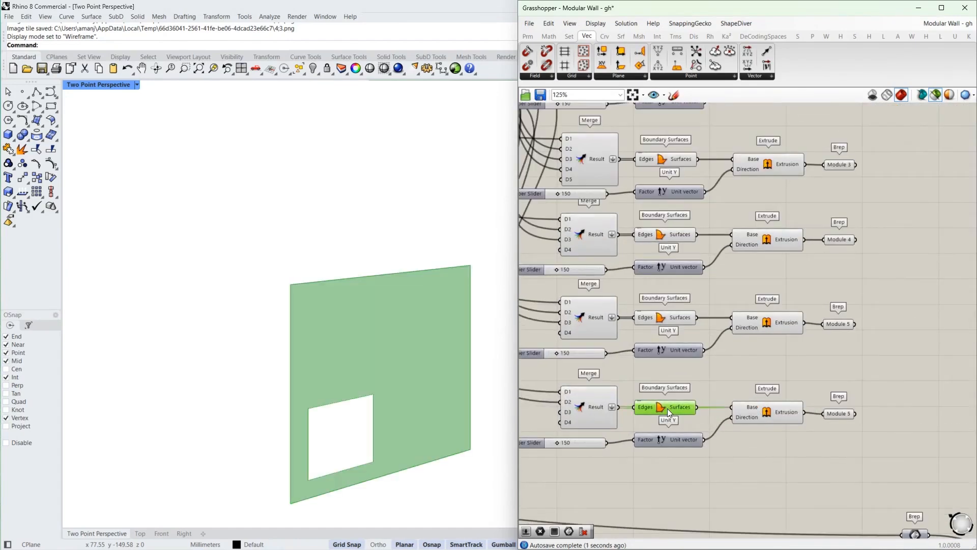
left_click(598, 410)
left_click(672, 407)
left_click(833, 417)
Step: Rename the lowest chain's Brep as Module 6
scroll(887, 336, "up", 4)
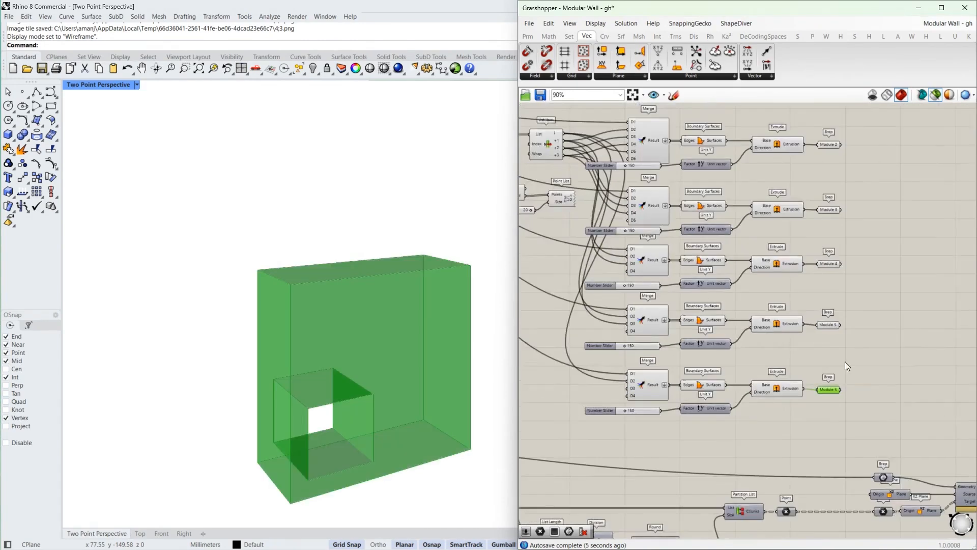
right_click(823, 401)
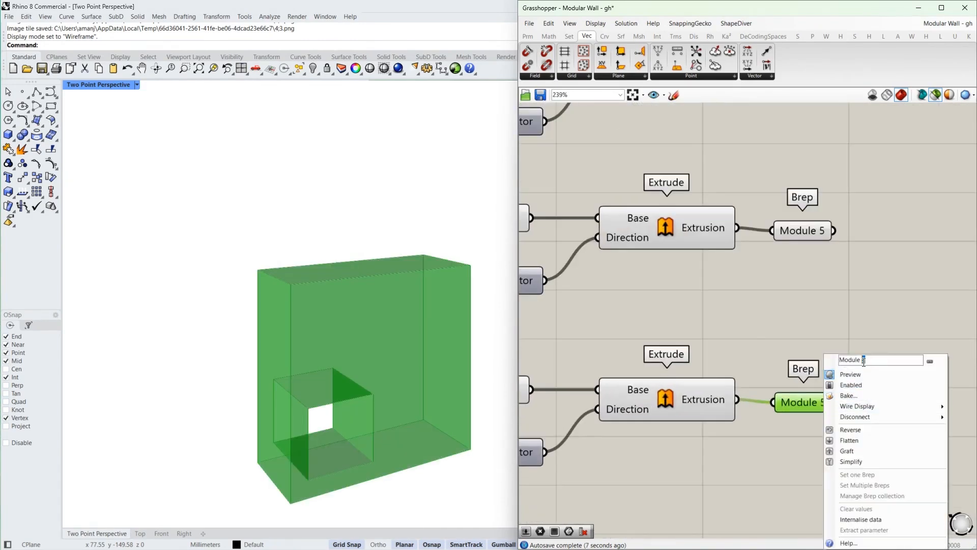
key("Return")
left_click(871, 314)
Step: Examine the panel value that divides the list length in the partition chain
scroll(738, 295, "down", 8)
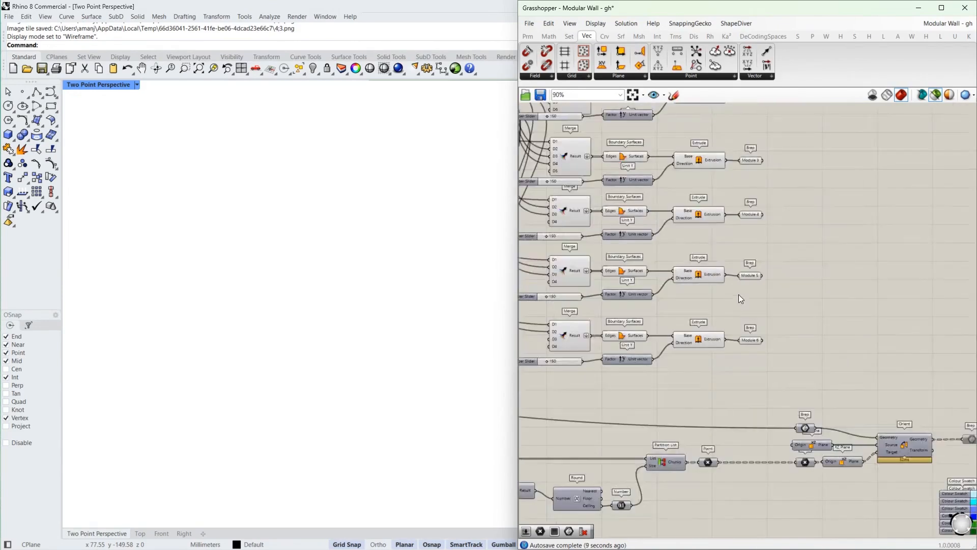
scroll(719, 386, "up", 9)
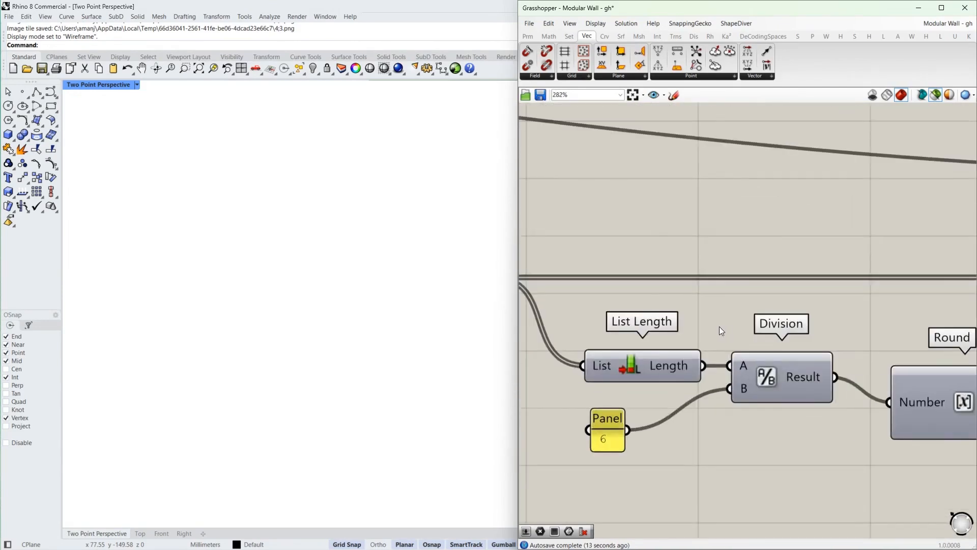
scroll(720, 327, "down", 4)
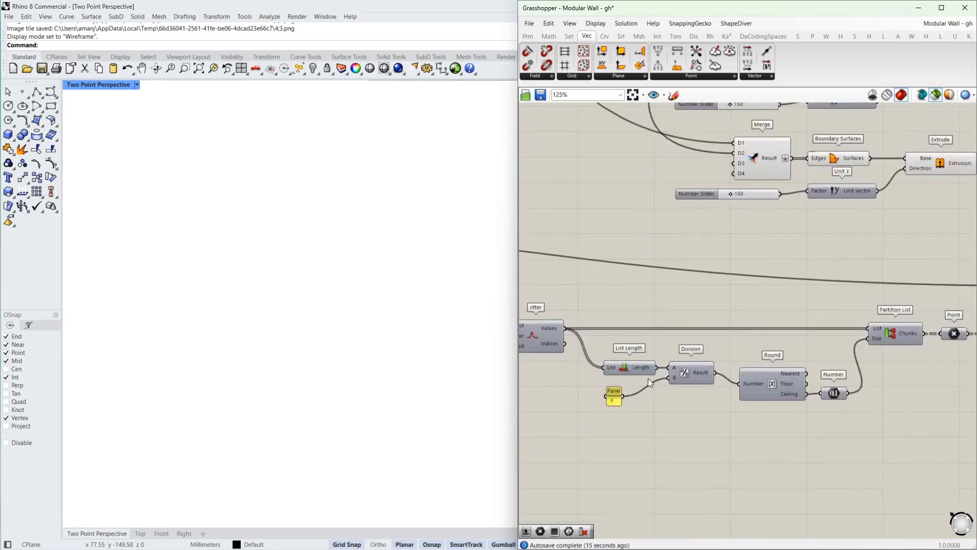
scroll(614, 398, "up", 6)
scroll(617, 399, "down", 10)
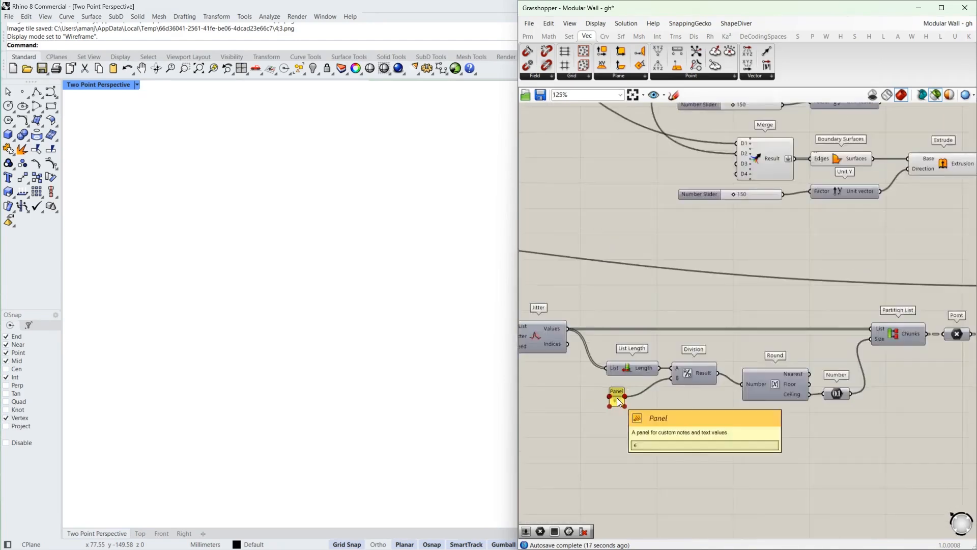
right_click_drag(824, 140, 768, 312)
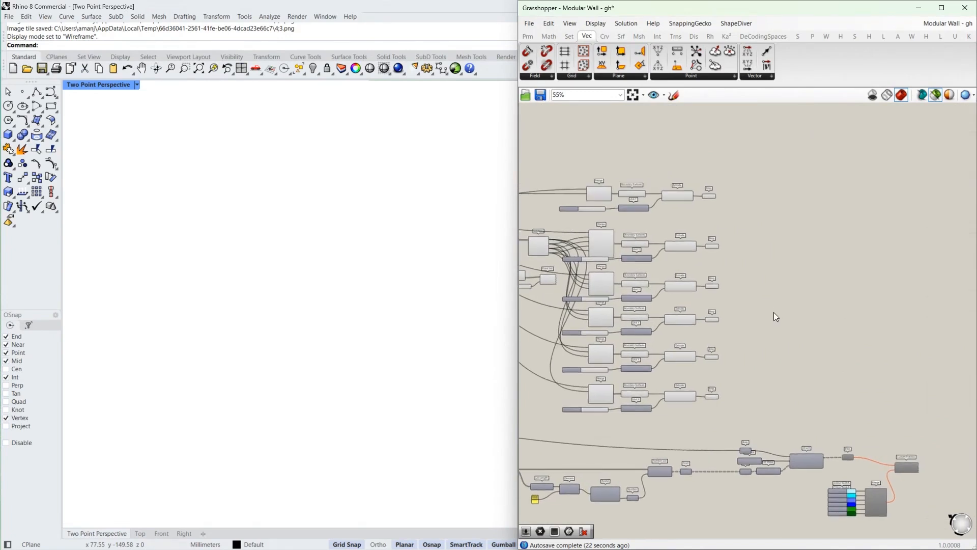
Step: Add a Merge component beside the module Breps to collect all the variants
scroll(774, 313, "up", 2)
double_click(777, 274)
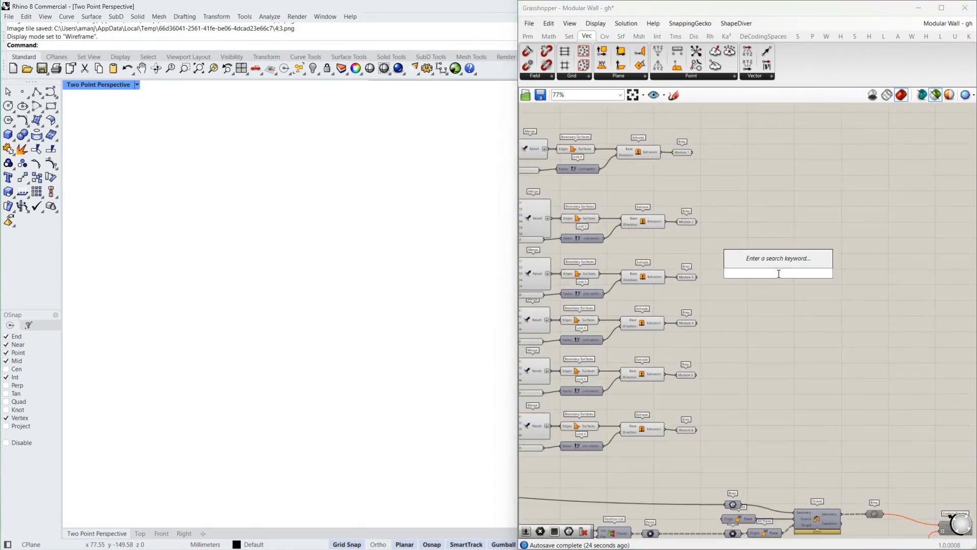
type("merge")
key("Return")
scroll(673, 155, "up", 2)
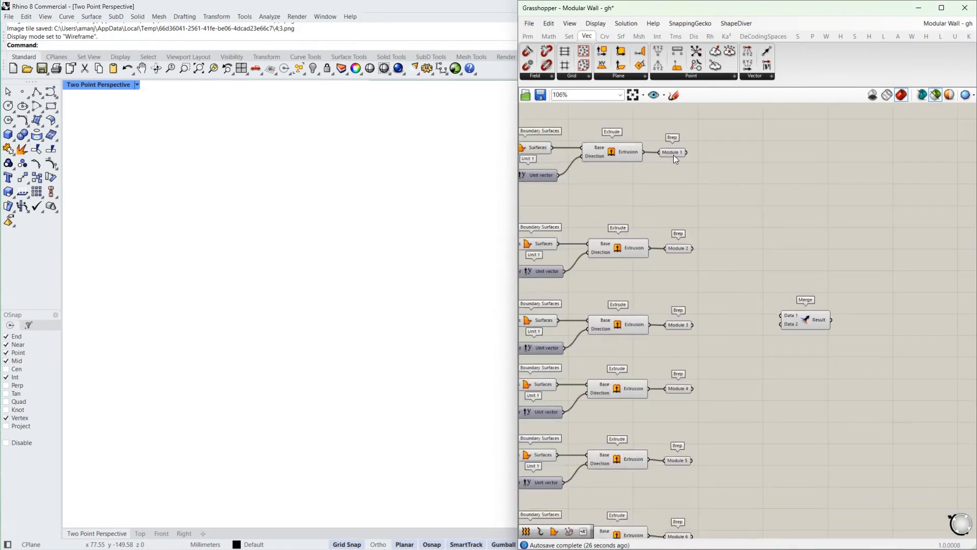
Step: Connect the Module 1 through Module 6 Breps in order to inputs D1 to D6 of the new Merge
left_click_drag(686, 152, 782, 315)
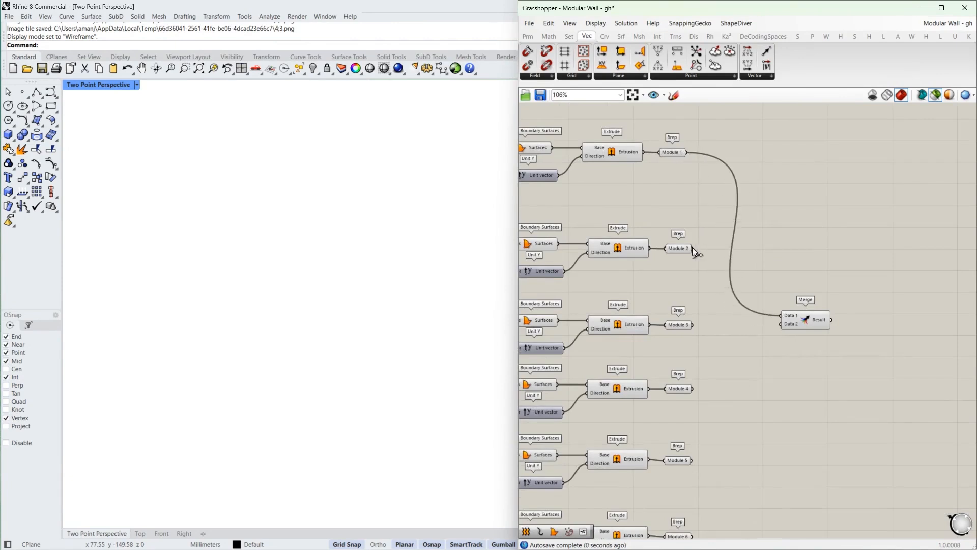
left_click_drag(693, 248, 779, 328)
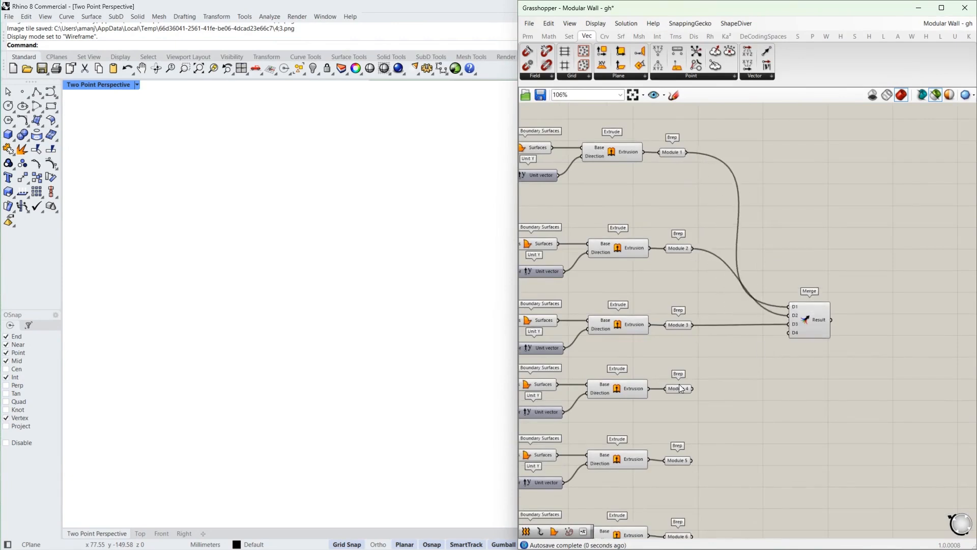
left_click_drag(694, 389, 790, 340)
left_click_drag(693, 536, 791, 334)
scroll(791, 336, "up", 8)
scroll(788, 345, "down", 11)
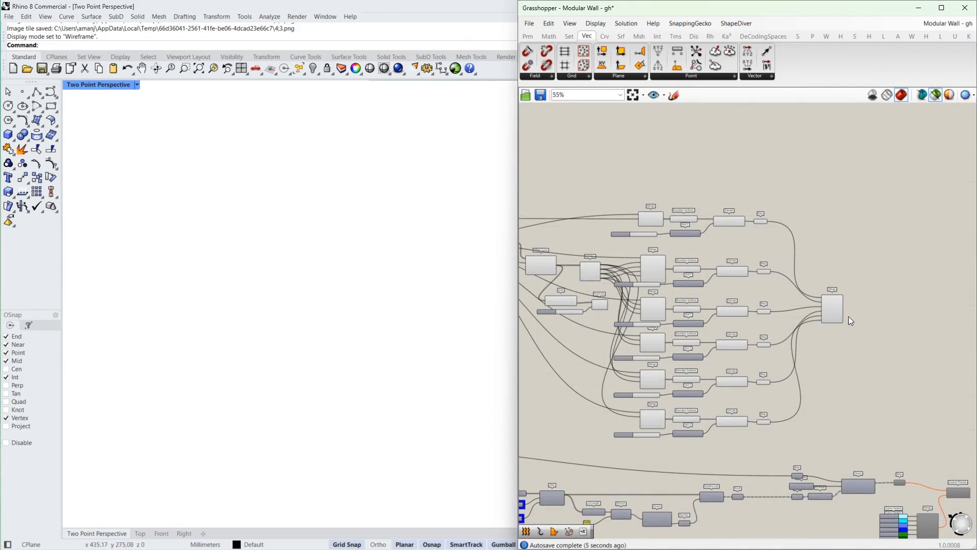
Step: Select the module-building chains to preview them together, and inspect the collecting Merge's result
scroll(848, 316, "down", 3)
left_click_drag(801, 223, 572, 386)
middle_click(643, 338)
scroll(861, 326, "up", 3)
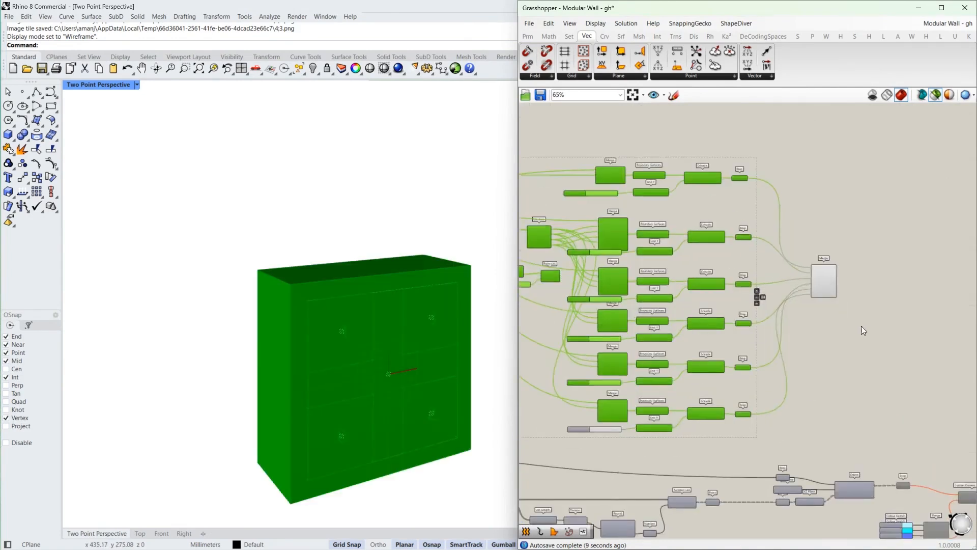
scroll(706, 313, "up", 5)
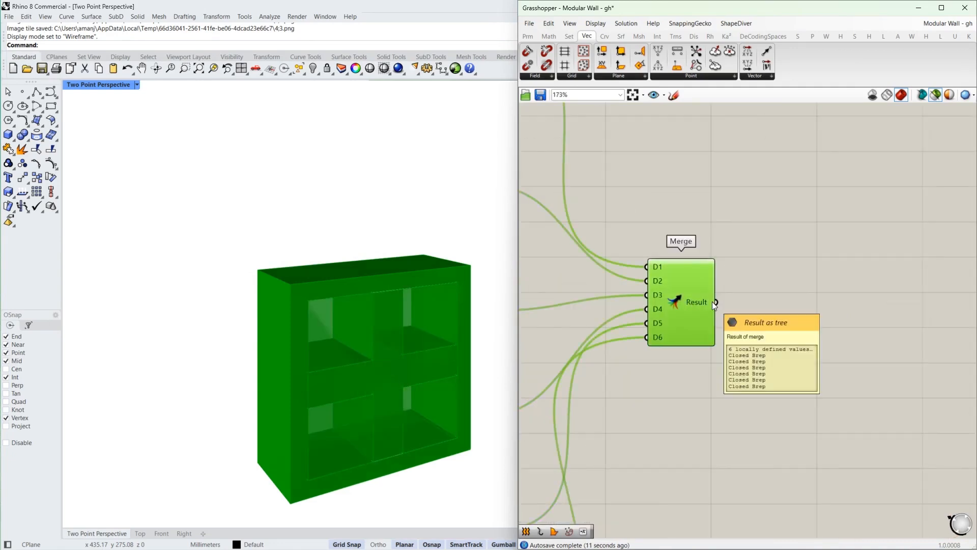
Step: Add a Brep parameter fed by the collecting Merge's Result and rename it "modules"
double_click(748, 303)
type("brep")
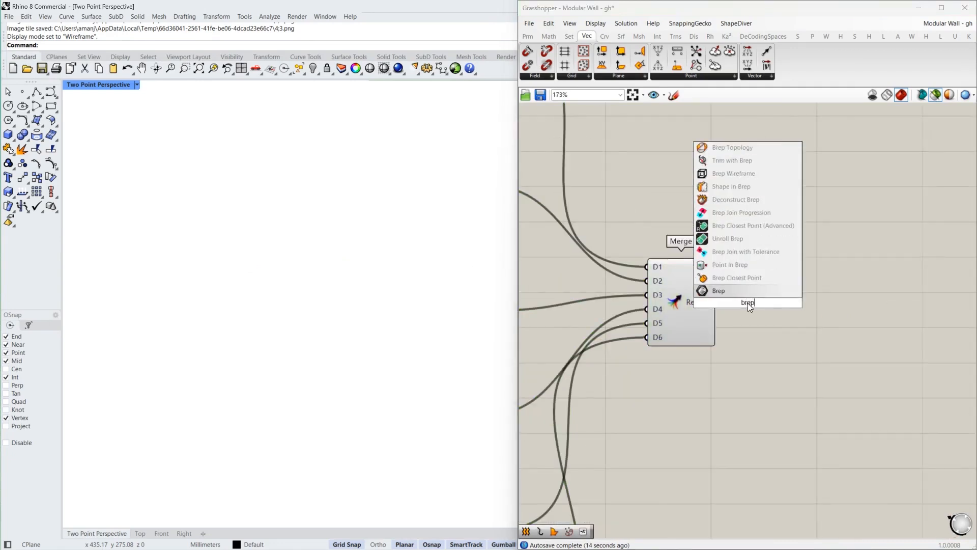
key("Return")
right_click(747, 302)
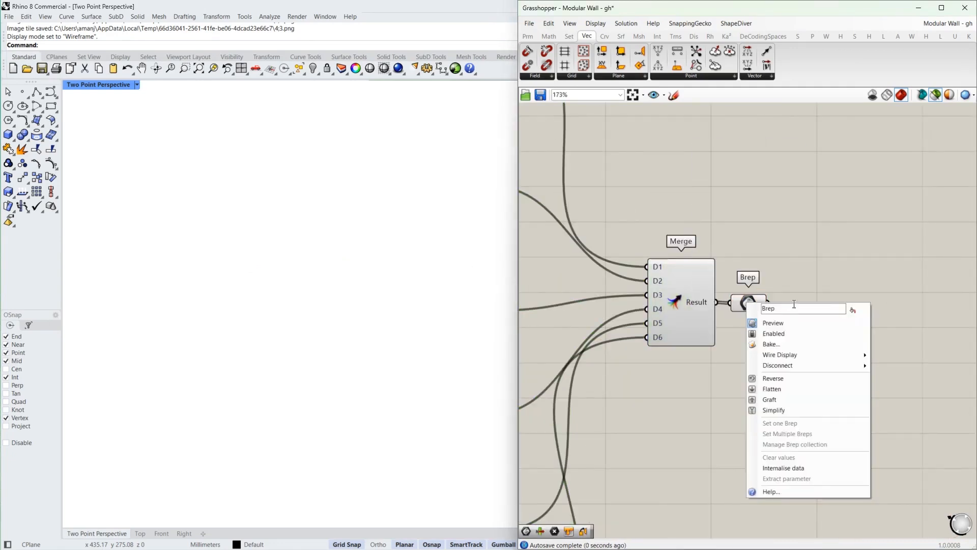
key("Return")
left_click(752, 304)
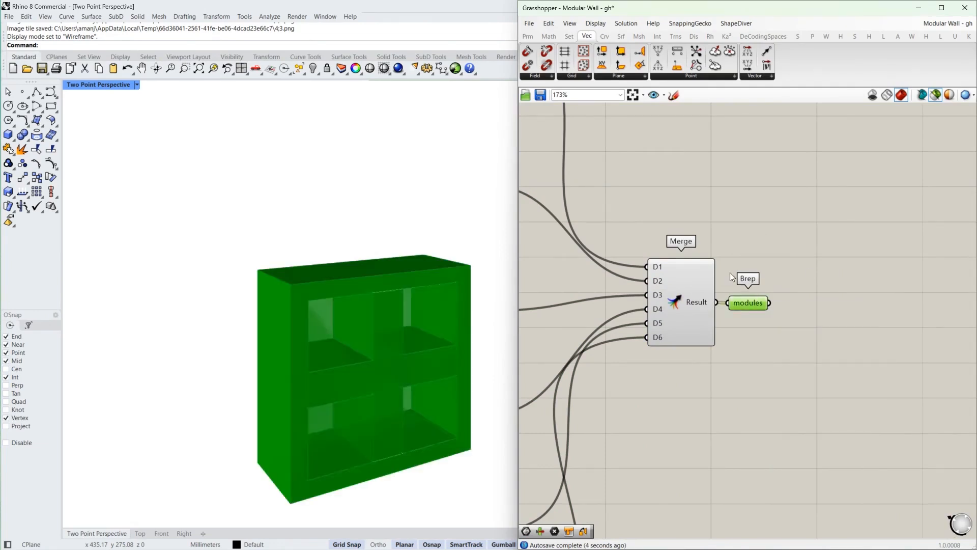
Step: Move the modules Brep down to sit just above the existing Brep that feeds the Orient component
scroll(741, 274, "down", 4)
mouse_move(741, 274)
left_click_drag(741, 274, 689, 481)
right_click_drag(689, 481, 771, 307)
scroll(772, 307, "up", 4)
left_click_drag(753, 299, 707, 321)
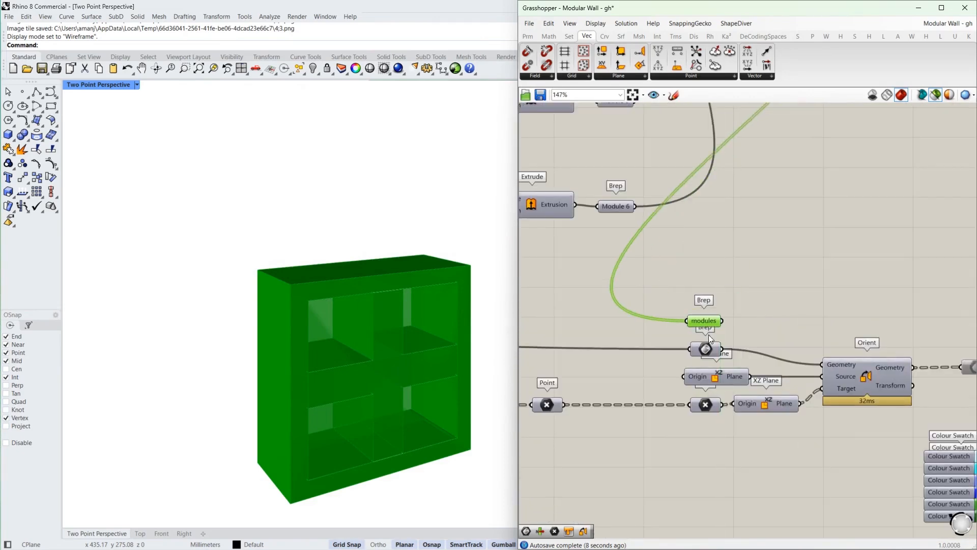
scroll(709, 350, "up", 3)
left_click(710, 349)
left_click(700, 292)
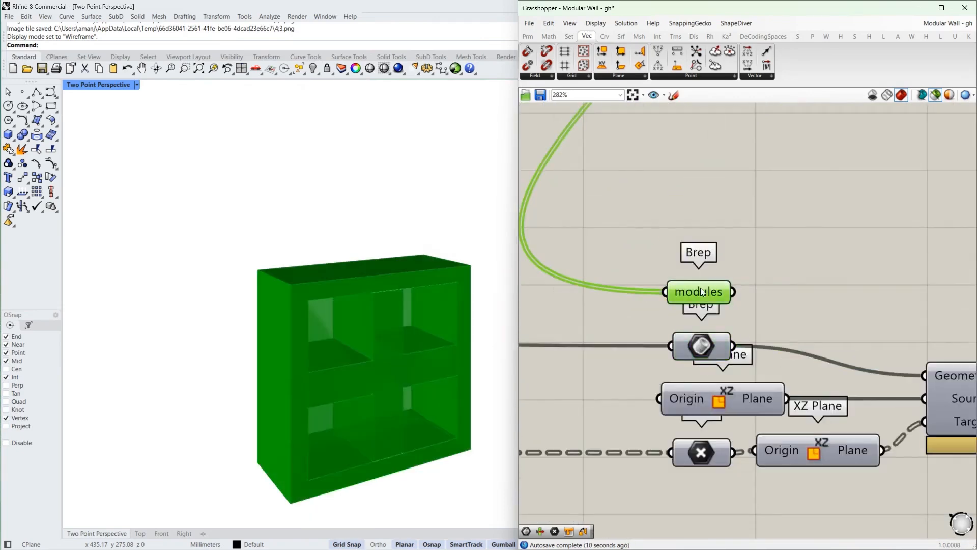
Step: Graft the modules Brep and connect it to Orient's Geometry input in place of the existing Brep
scroll(754, 328, "down", 2)
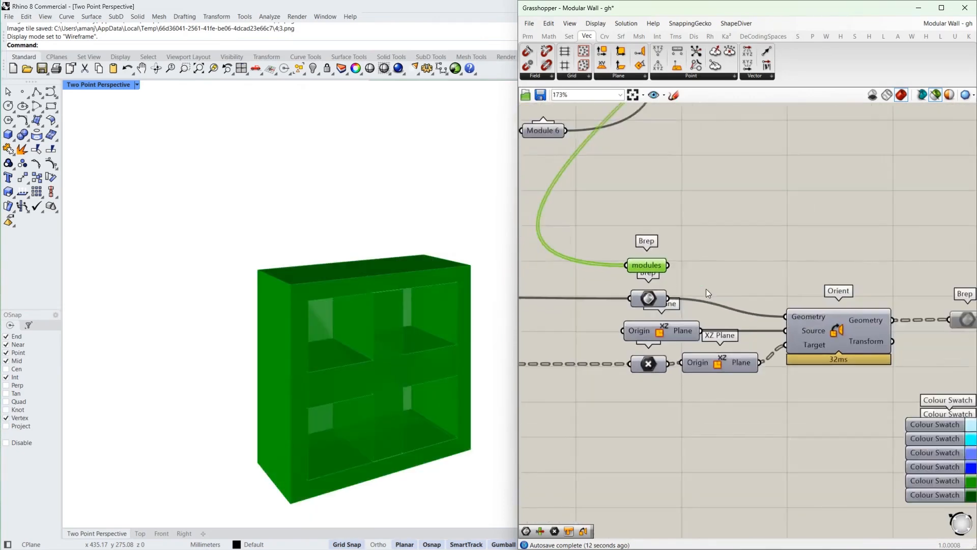
mouse_move(734, 358)
mouse_move(750, 357)
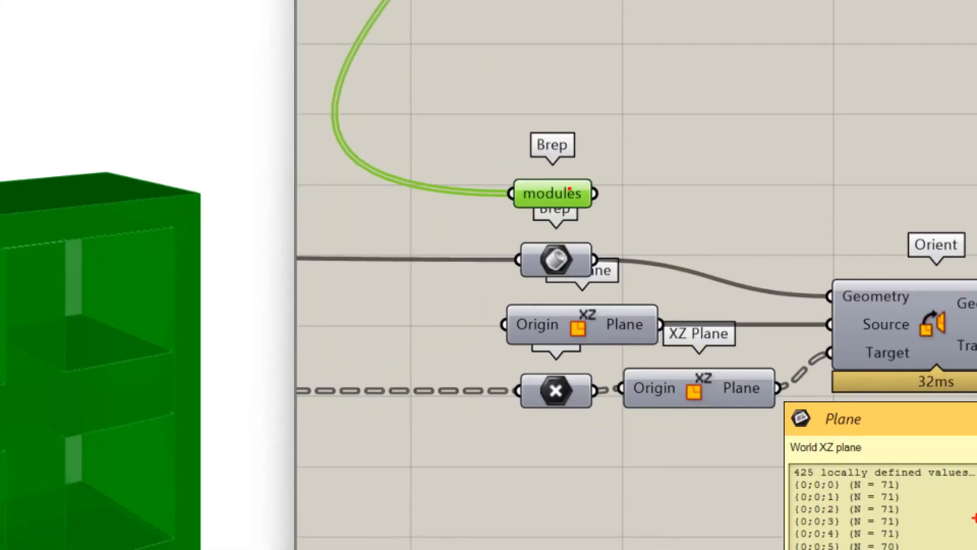
left_click_drag(904, 484, 786, 491)
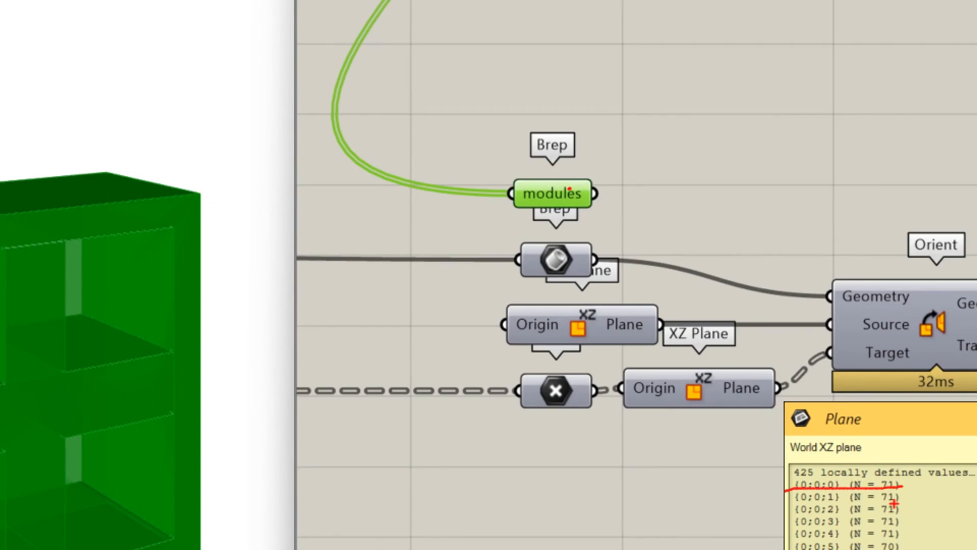
key("Escape")
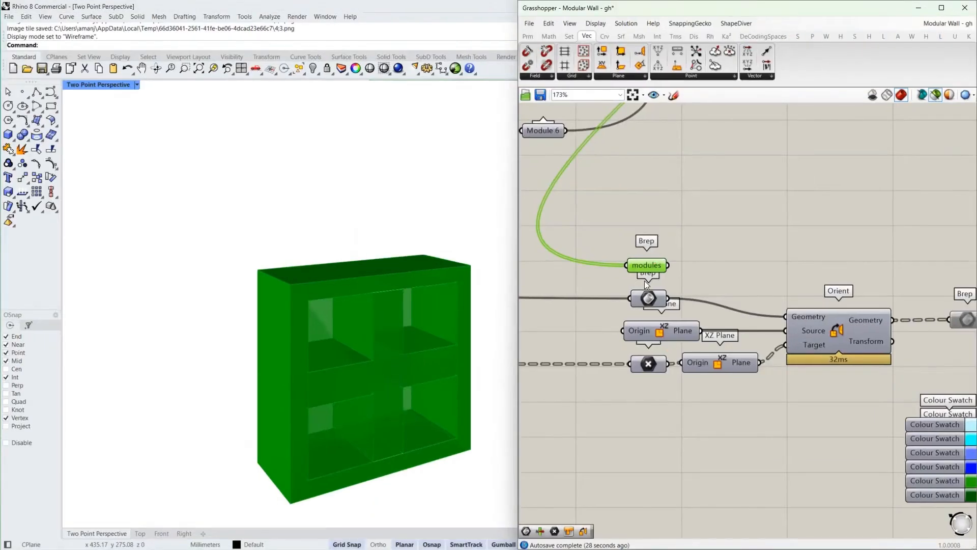
right_click(655, 265)
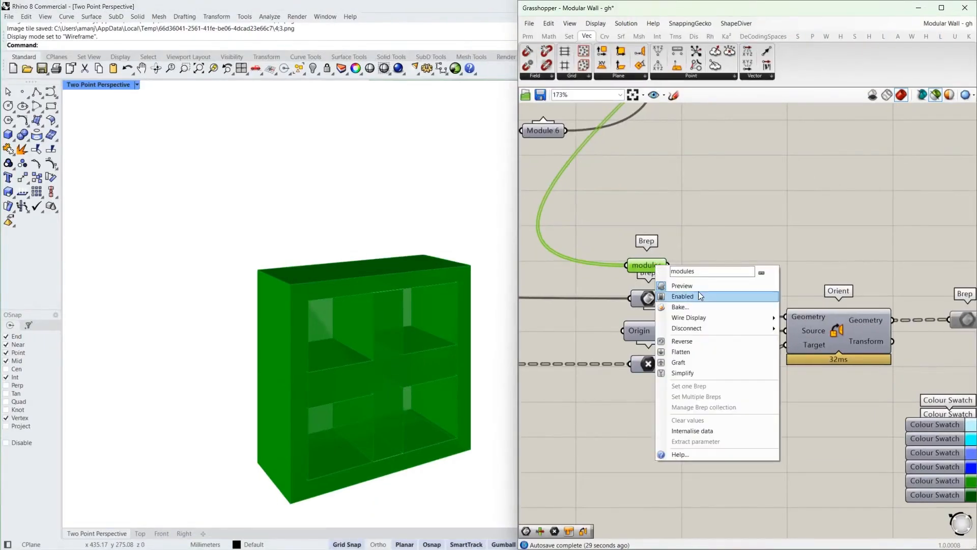
left_click(689, 360)
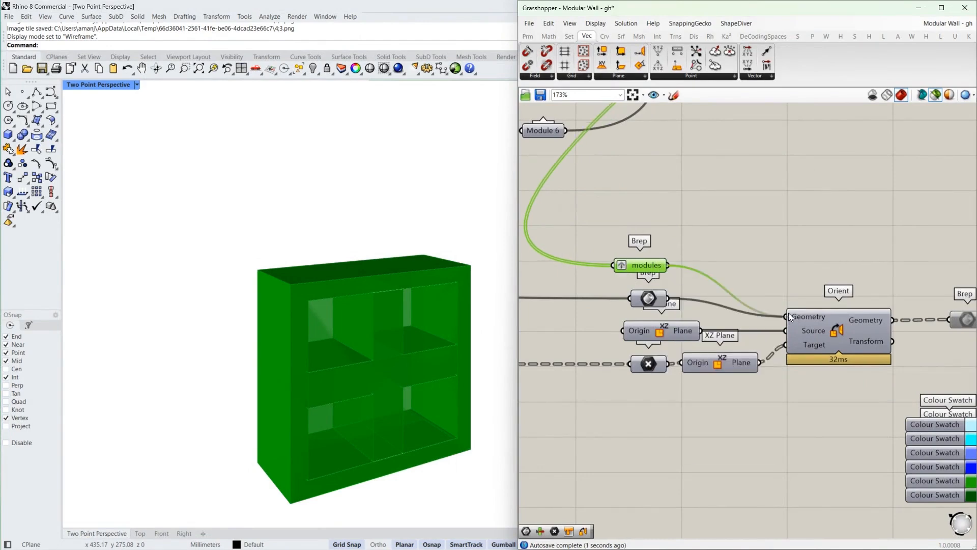
Step: Restrict the preview to a freehand region around the Custom Preview component and view the coloured wall
right_click_drag(868, 269, 630, 256)
scroll(630, 255, "down", 4)
left_click_drag(817, 252, 674, 404)
middle_click(755, 416)
left_click(784, 416)
left_click(646, 418)
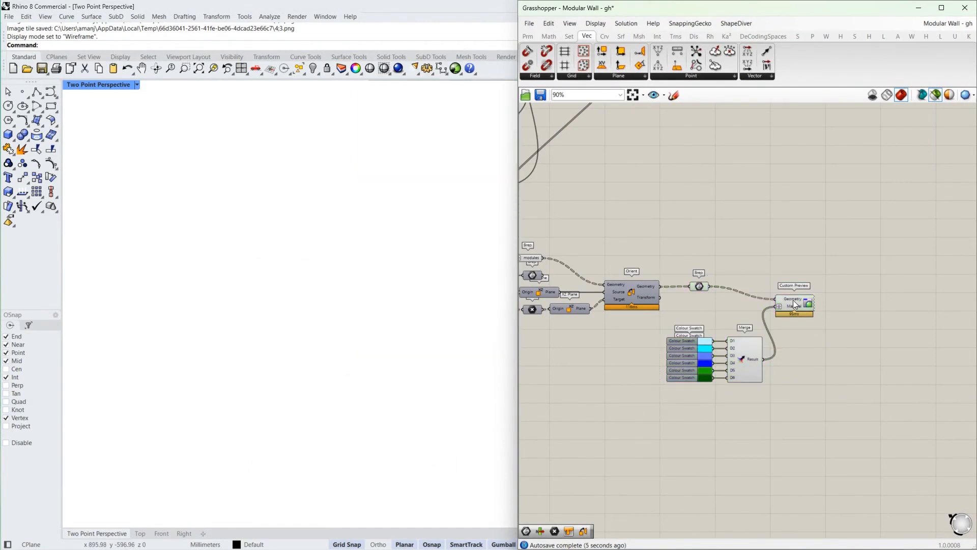
left_click(923, 94)
mouse_move(787, 283)
left_mouse_down()
mouse_move(817, 328)
mouse_move(813, 279)
left_mouse_up()
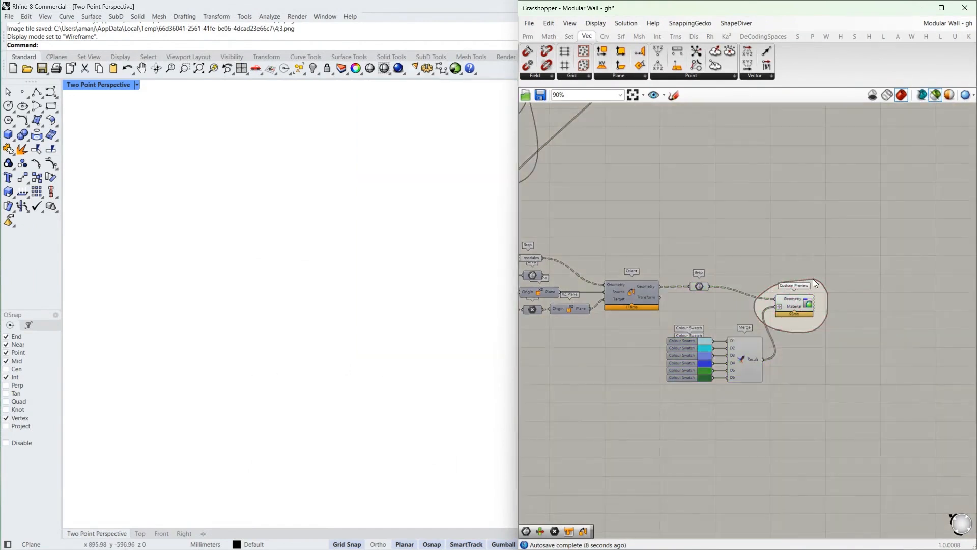
scroll(265, 377, "down", 12)
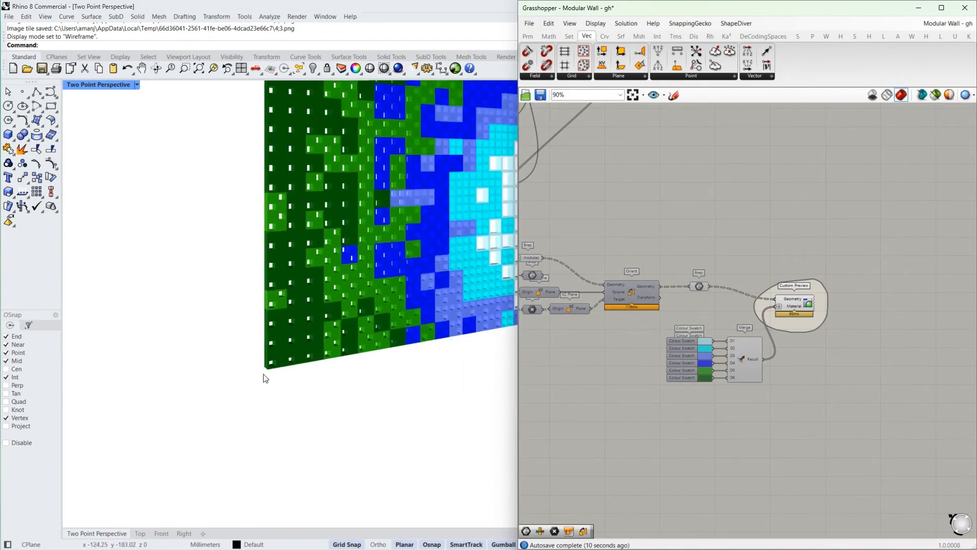
scroll(359, 331, "up", 5)
scroll(359, 331, "up", 3)
scroll(390, 264, "down", 1)
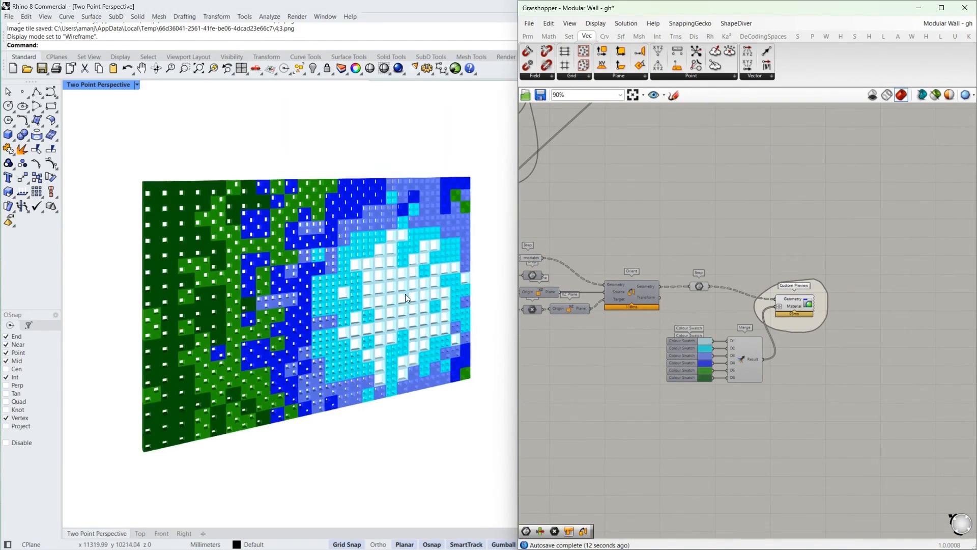
Step: Add a Brep Edges component above Custom Preview and connect the oriented Brep to its Brep input
scroll(598, 323, "down", 3)
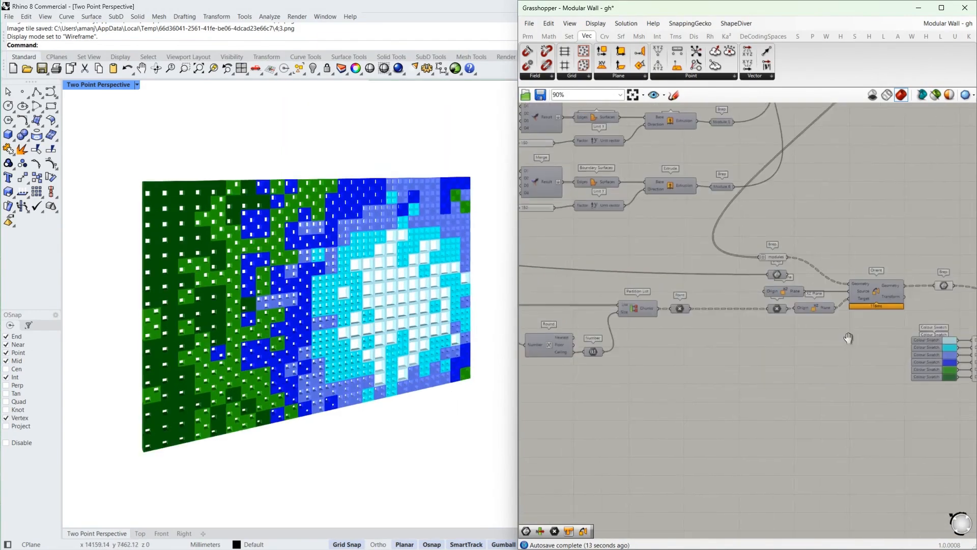
right_click_drag(631, 337, 545, 334)
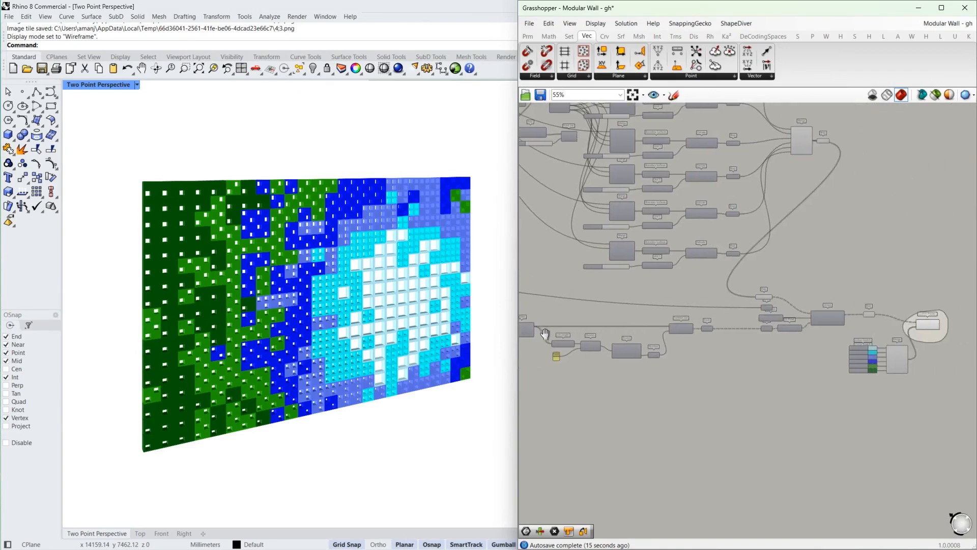
right_click_drag(829, 327, 677, 337)
scroll(764, 323, "up", 4)
scroll(744, 311, "up", 4)
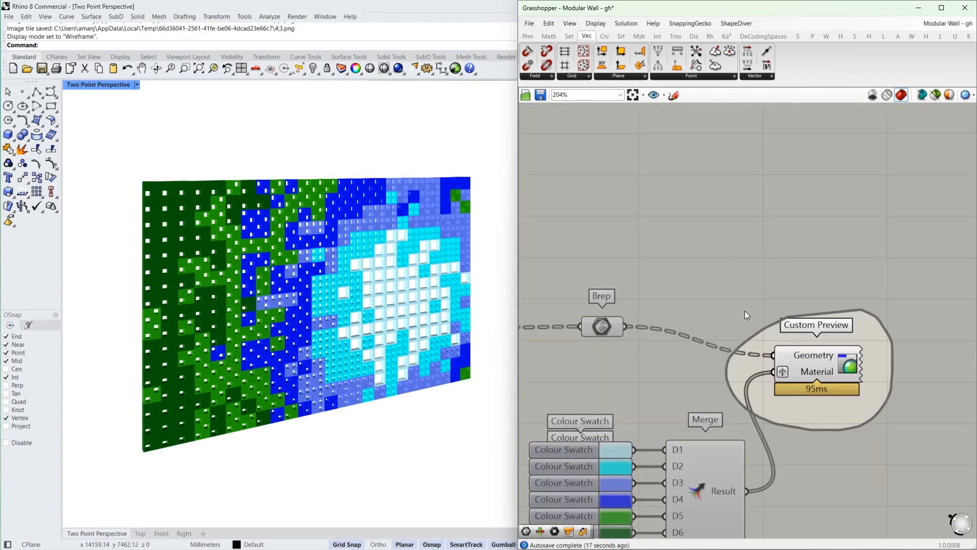
double_click(763, 263)
type("brep")
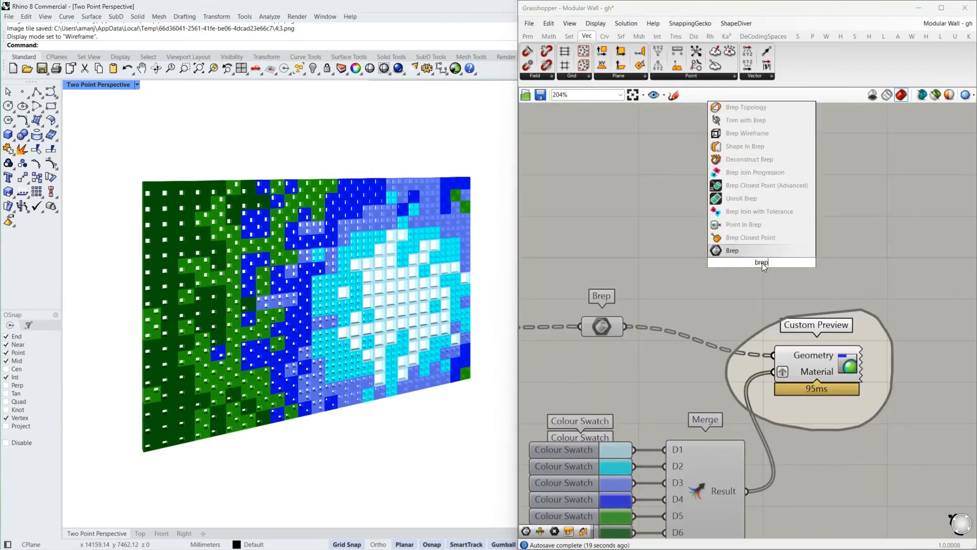
type(" edges")
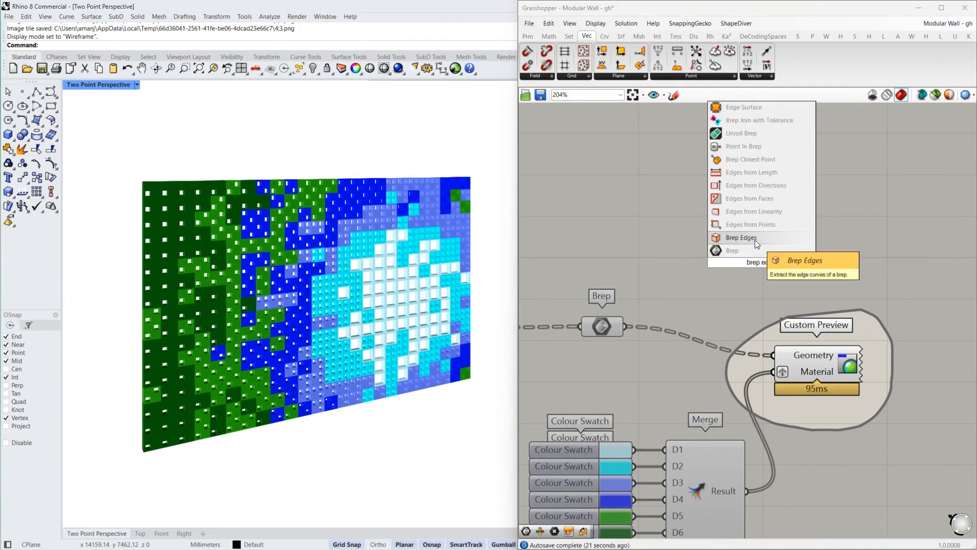
left_click(756, 240)
left_click_drag(670, 282, 703, 262)
right_click_drag(752, 262, 664, 256)
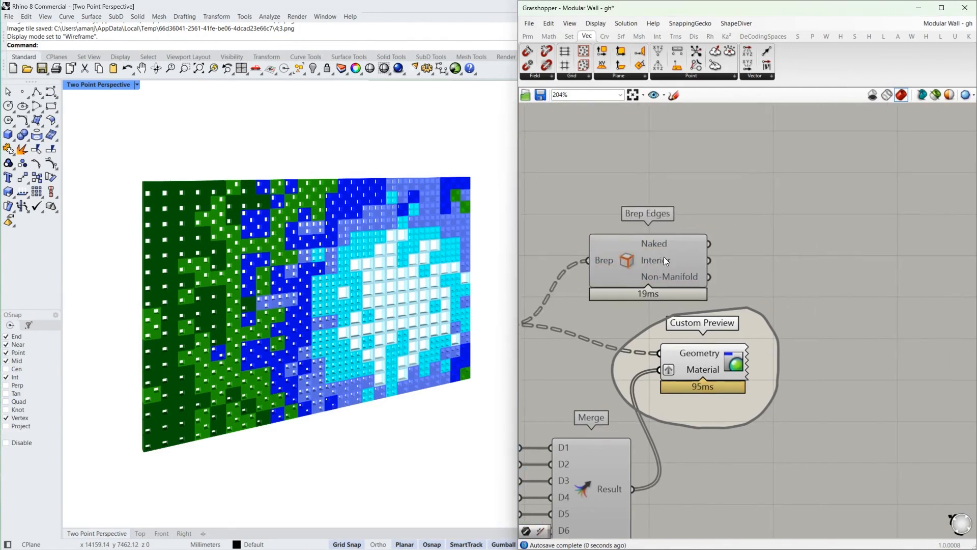
Step: Add a Custom Preview Lineweights component beside Brep Edges and connect the Naked edges to its Geometry input
double_click(792, 236)
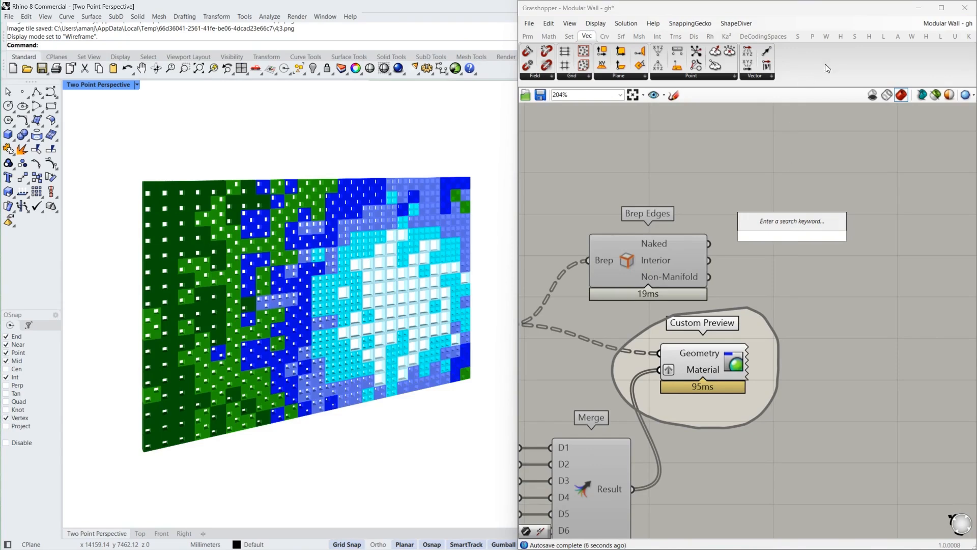
left_click(868, 36)
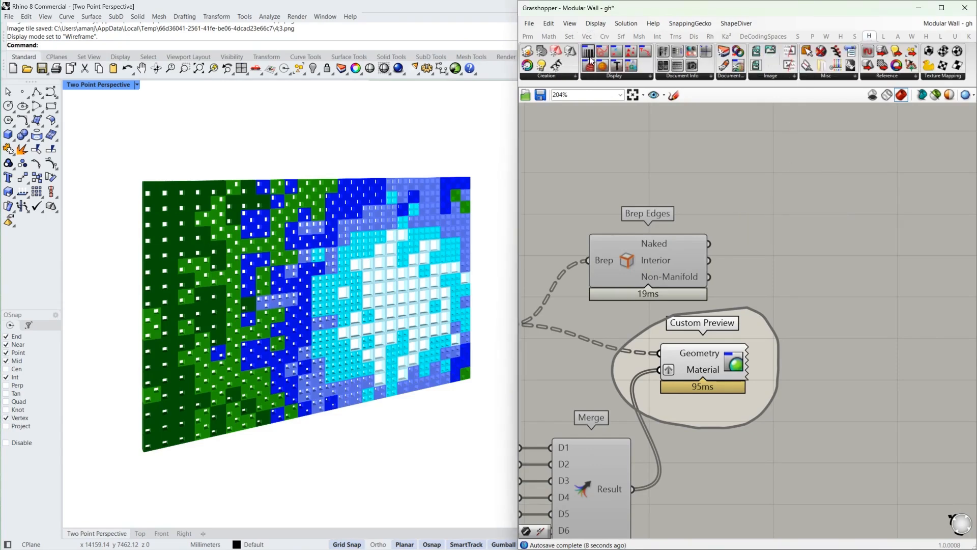
left_click_drag(589, 57, 758, 226)
left_click_drag(795, 239, 881, 256)
Step: Add a Colour Swatch set to black and connect it to the Shader input of Custom Preview Lineweights
double_click(753, 275)
type("swatch")
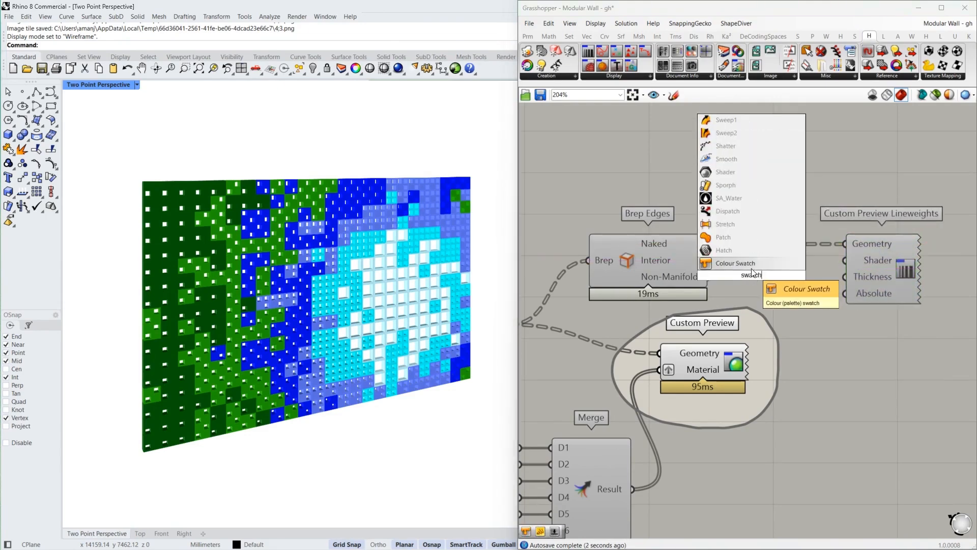
left_click(752, 265)
left_click(798, 273)
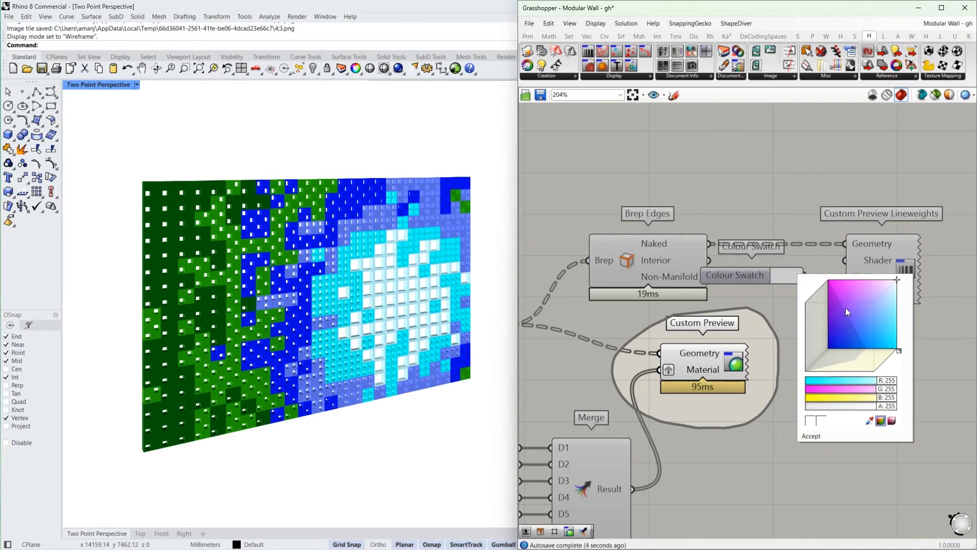
left_click(828, 349)
left_click_drag(886, 403, 793, 405)
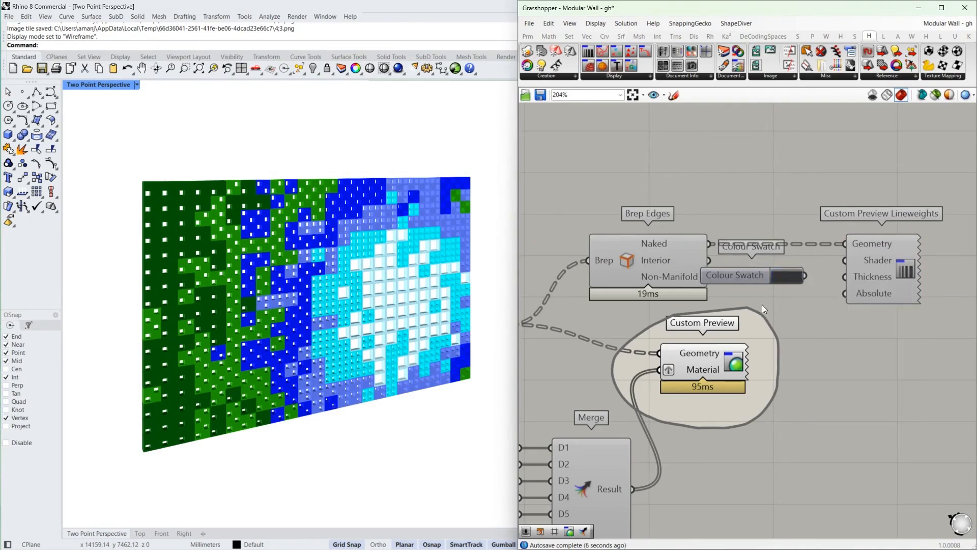
left_click_drag(838, 257, 845, 260)
Step: Extend the preview region around Custom Preview Lineweights and replace its Geometry source with Brep Edges' Interior output
mouse_move(671, 334)
left_mouse_down()
mouse_move(873, 183)
mouse_move(865, 443)
mouse_move(634, 356)
left_mouse_up()
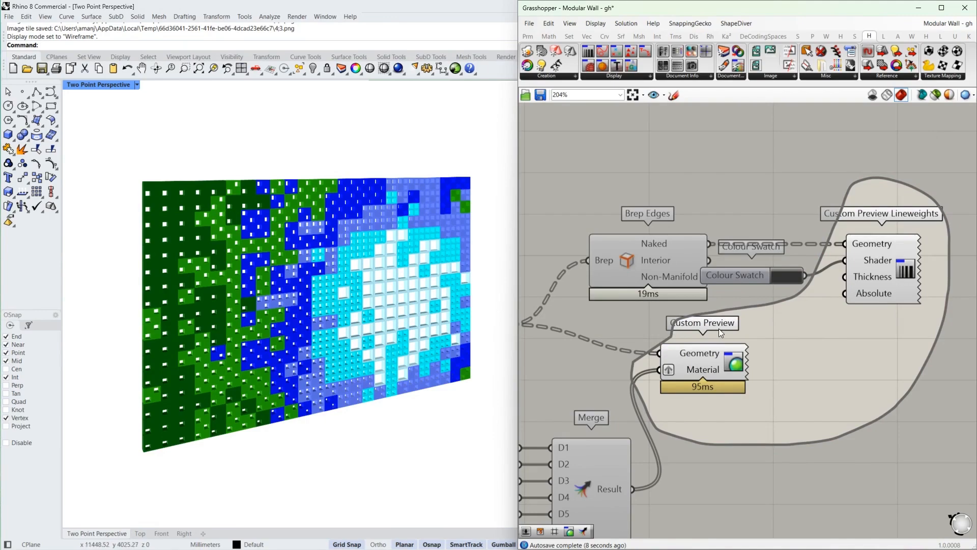
left_click_drag(709, 260, 845, 244)
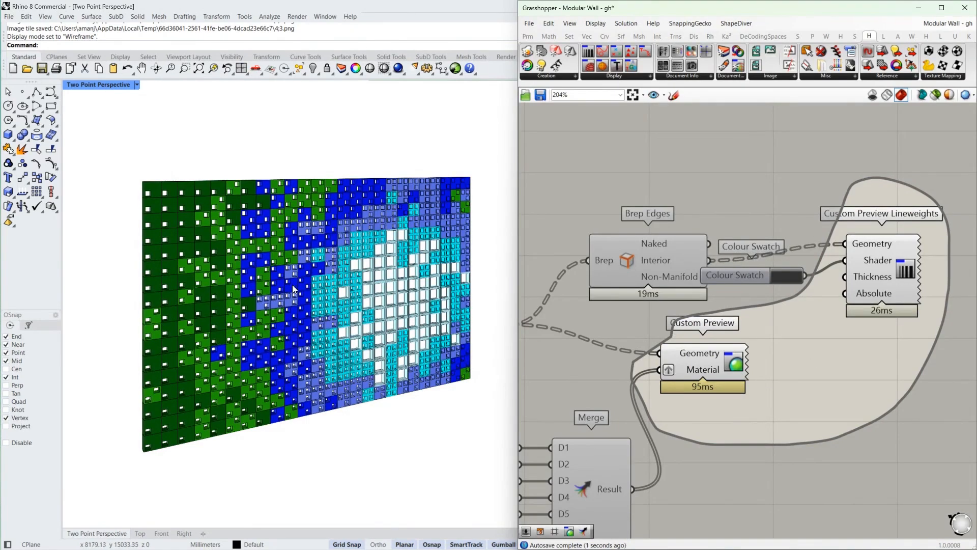
right_click_drag(294, 289, 263, 285)
scroll(371, 281, "up", 6)
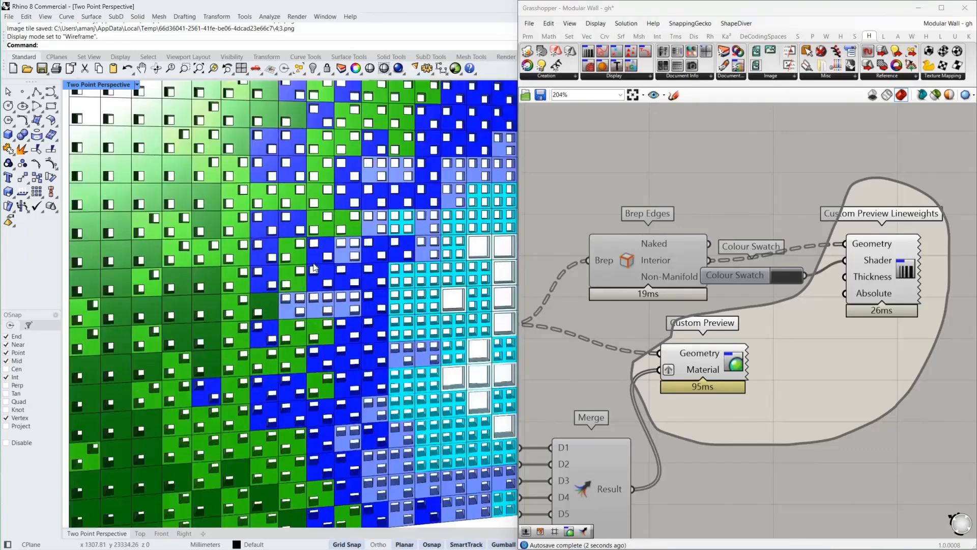
scroll(371, 280, "down", 5)
scroll(372, 293, "down", 3)
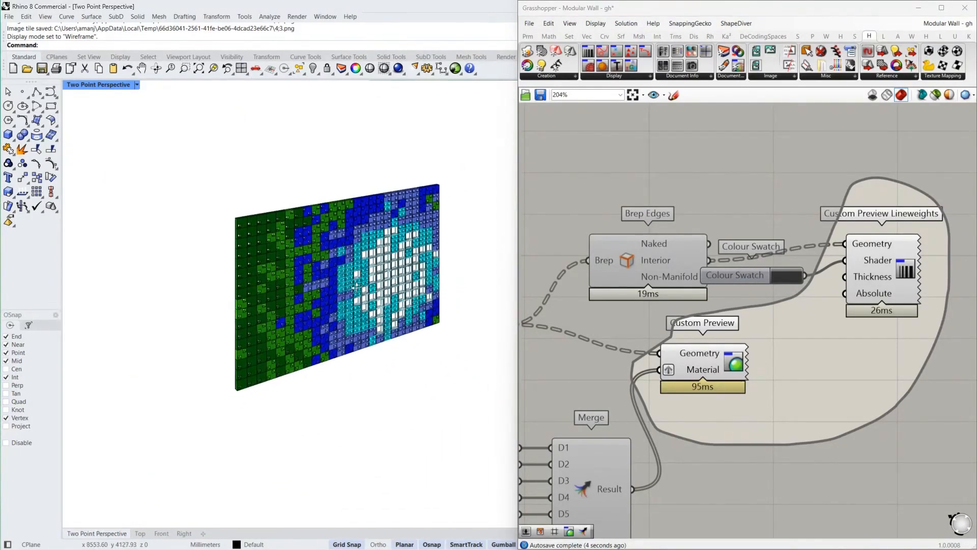
scroll(633, 273, "down", 4)
scroll(375, 262, "up", 3)
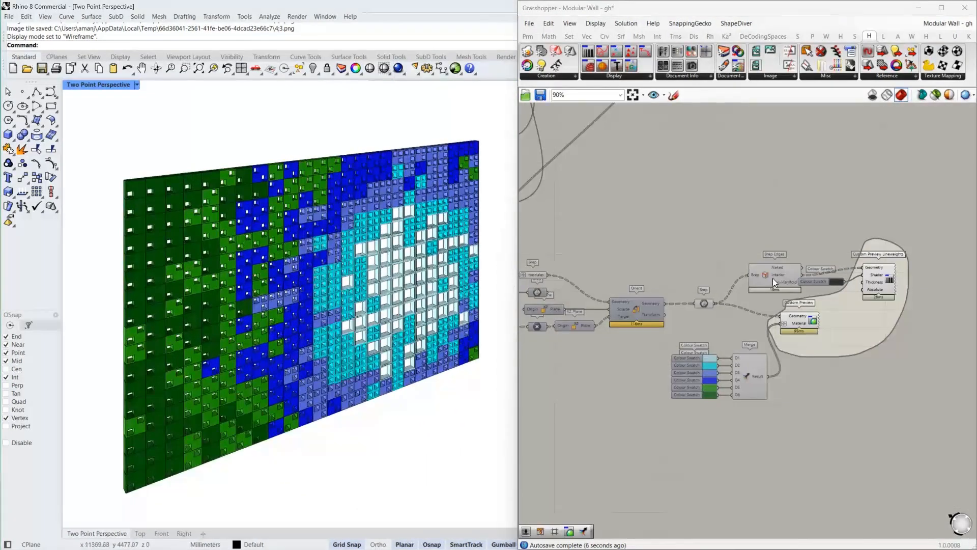
Step: Test the wall pattern by setting the upper attractor coordinate slider to 0.65 and to 0.25
scroll(773, 278, "down", 8)
scroll(647, 300, "up", 14)
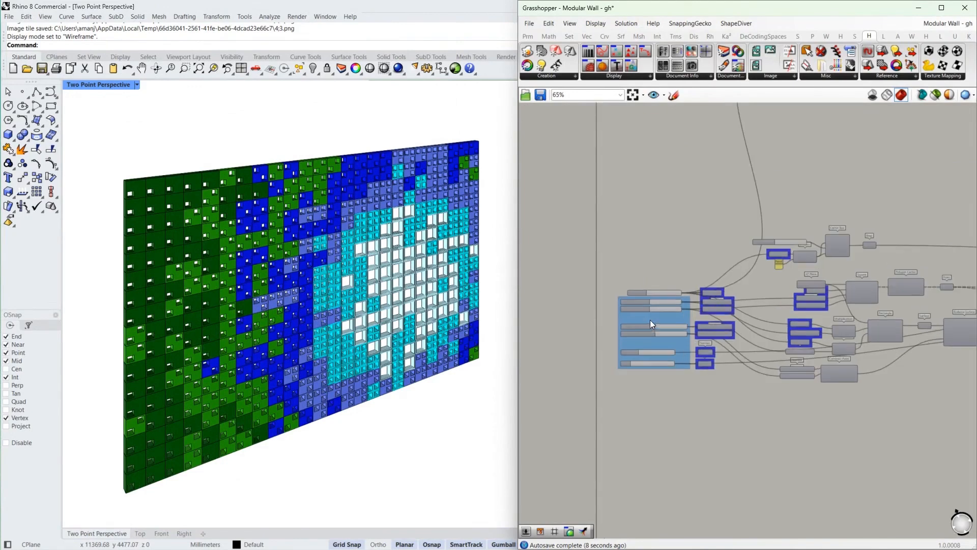
scroll(771, 330, "up", 3)
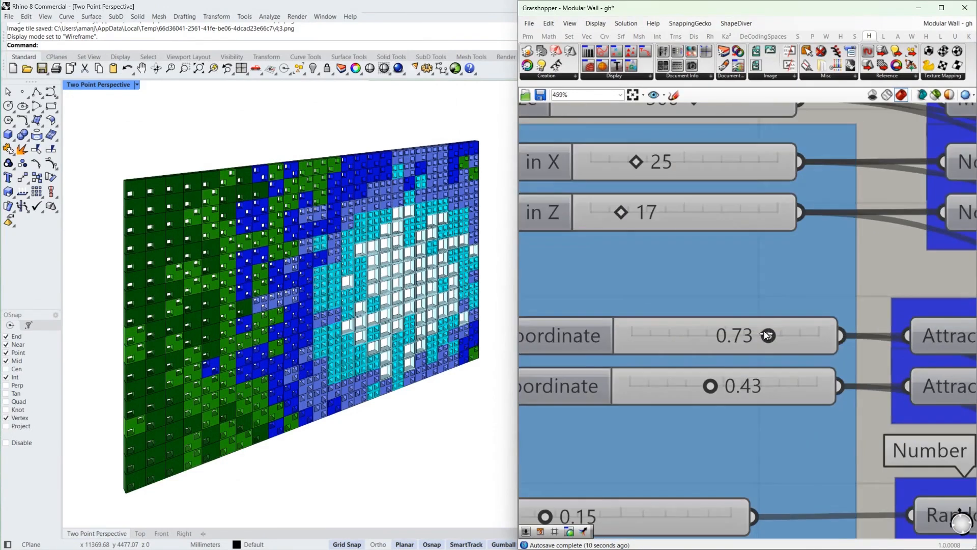
left_click_drag(767, 335, 750, 331)
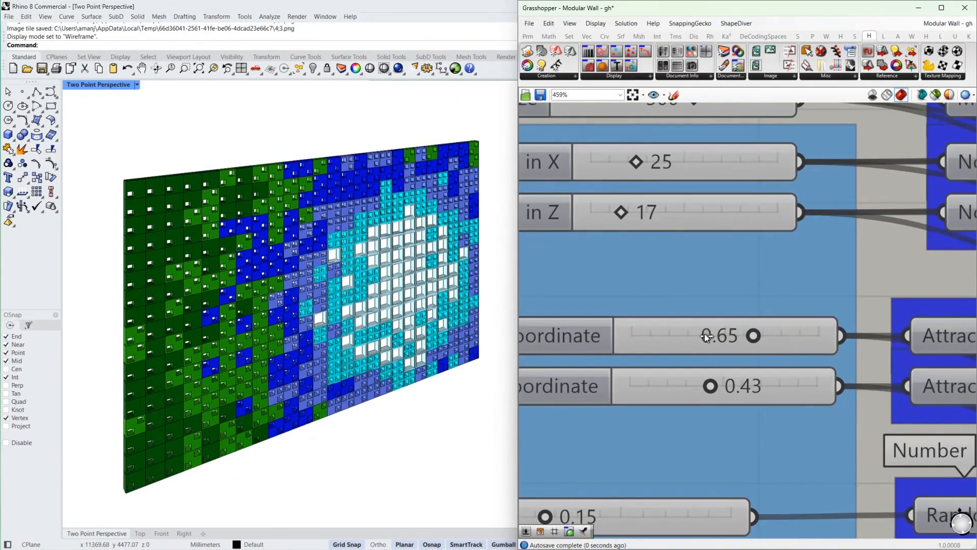
left_click_drag(687, 335, 664, 335)
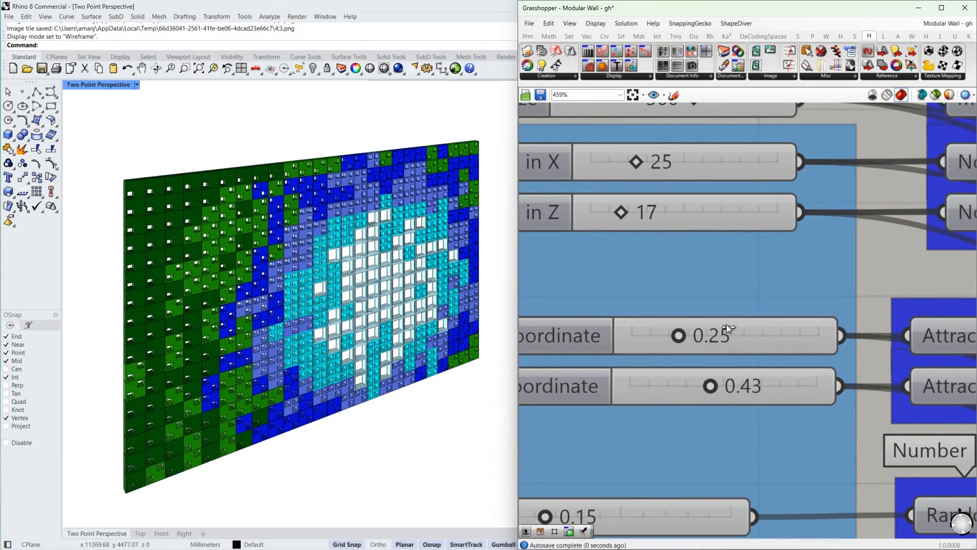
Step: Test other attractor positions on the wall, ending with the X coordinate at 0.39 and the Y coordinate at 0.76
left_click_drag(726, 327, 897, 322)
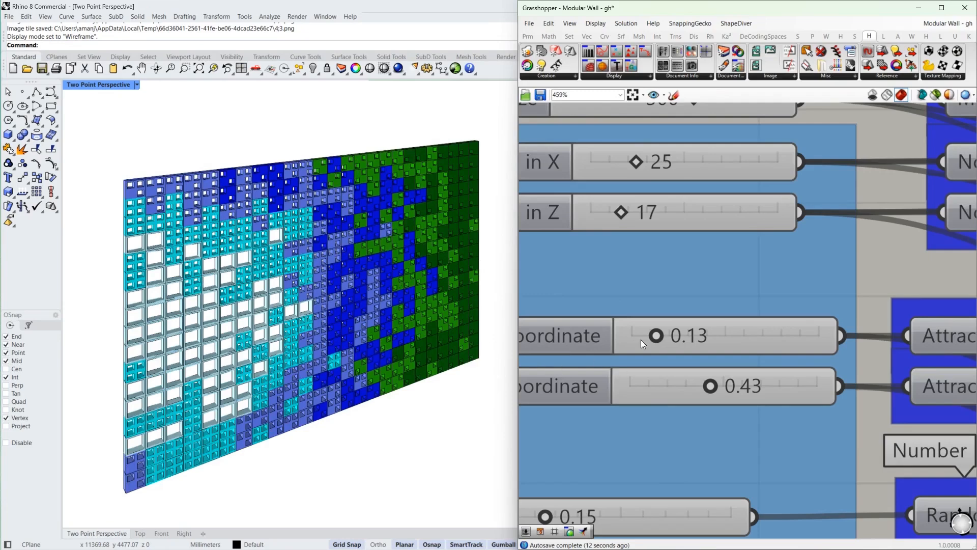
left_click_drag(658, 335, 705, 334)
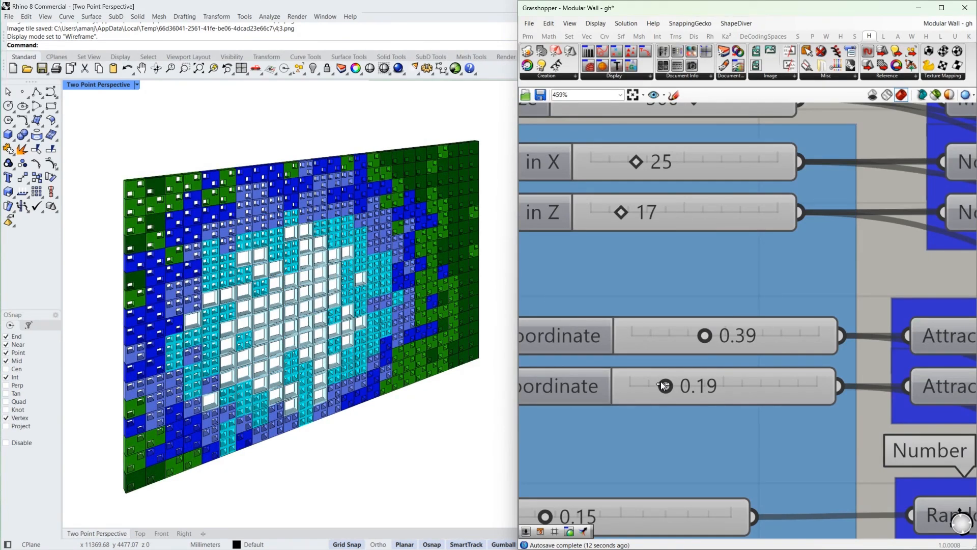
left_click_drag(663, 386, 662, 387)
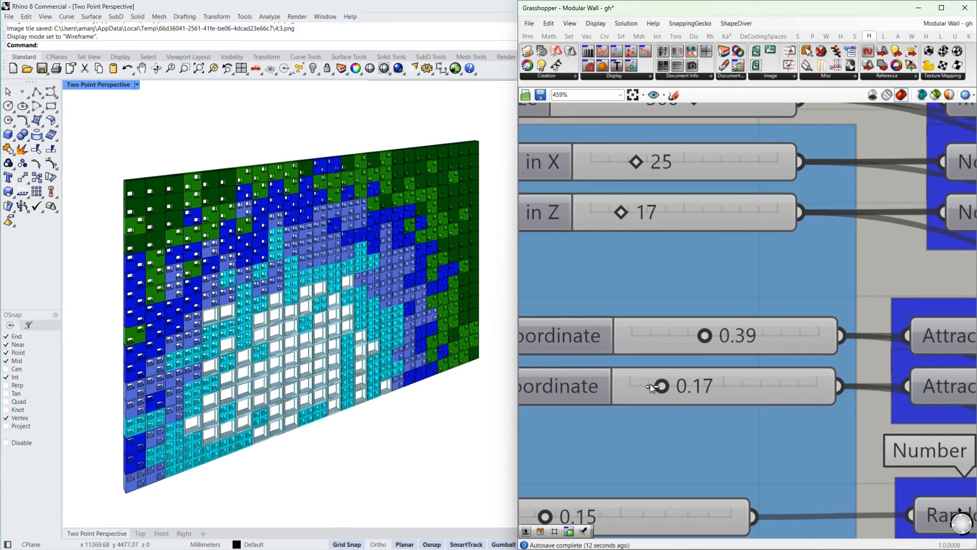
left_click_drag(739, 388, 766, 387)
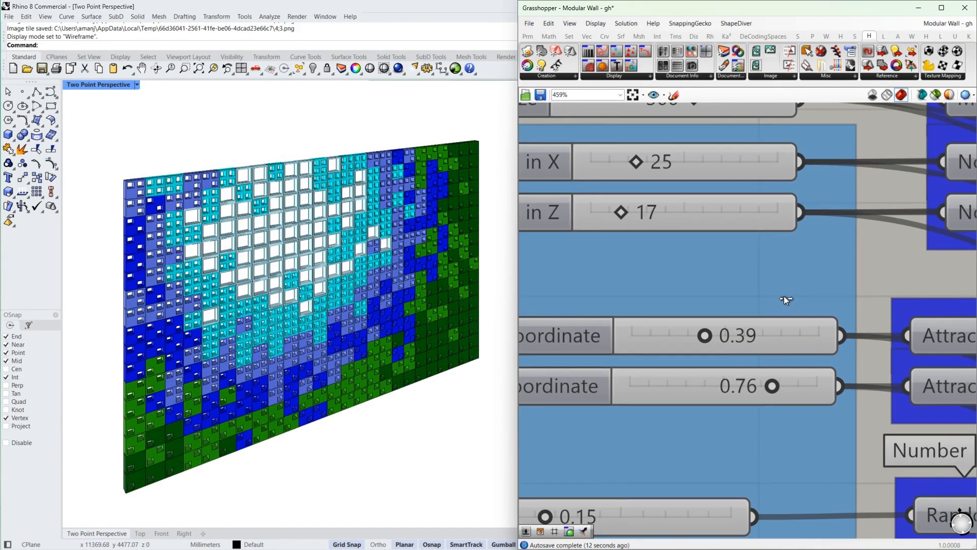
Step: Test the pattern's randomness with Random % at 0.00 and 0.25, and try Seed values 44 and 60
scroll(784, 295, "down", 3)
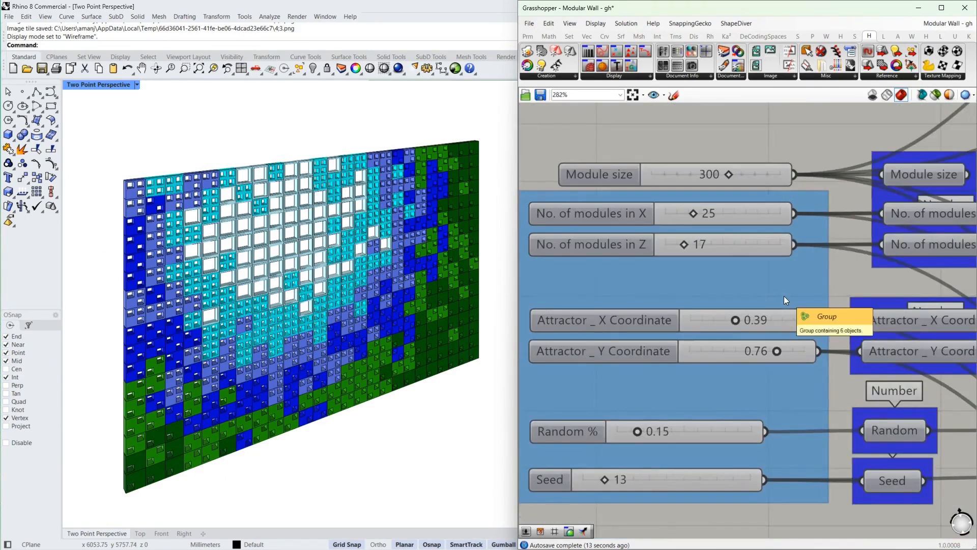
left_click_drag(642, 430, 673, 428)
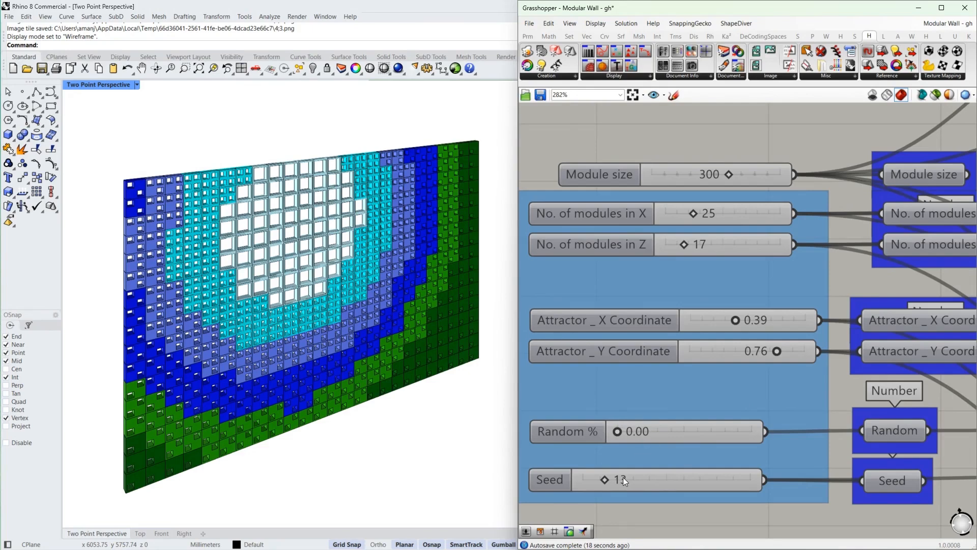
left_click(652, 434)
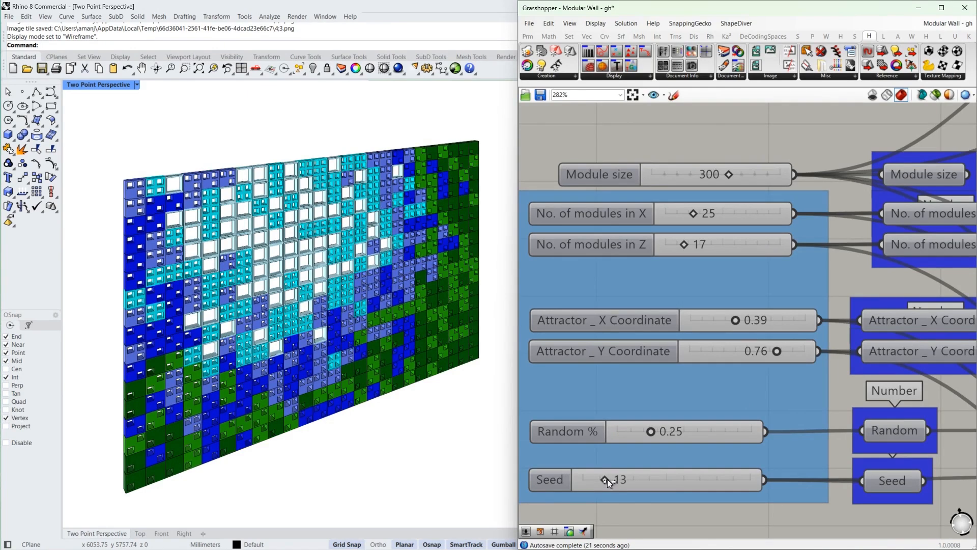
left_click(654, 478)
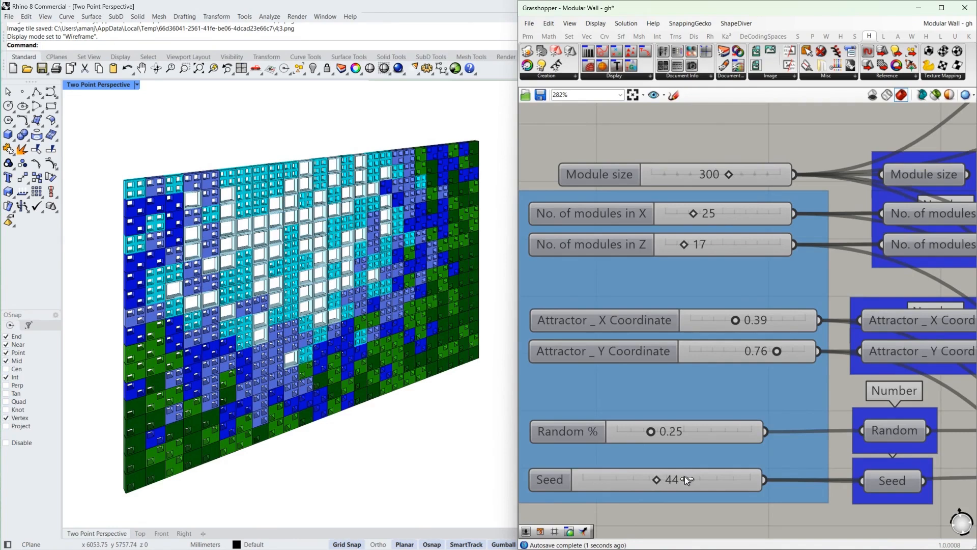
left_click(684, 478)
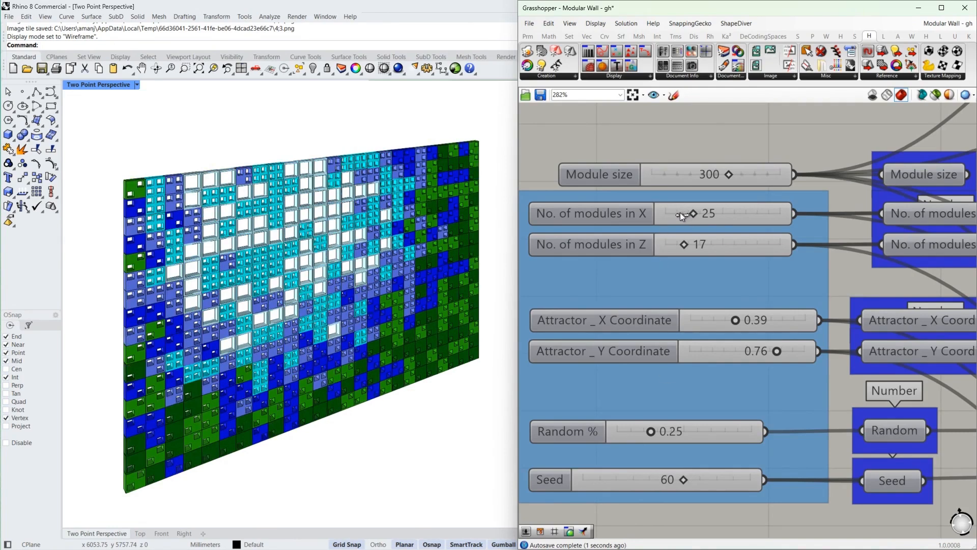
Step: Test different wall sizes, ending with 55 modules in X and 15 modules in Z
left_click(680, 212)
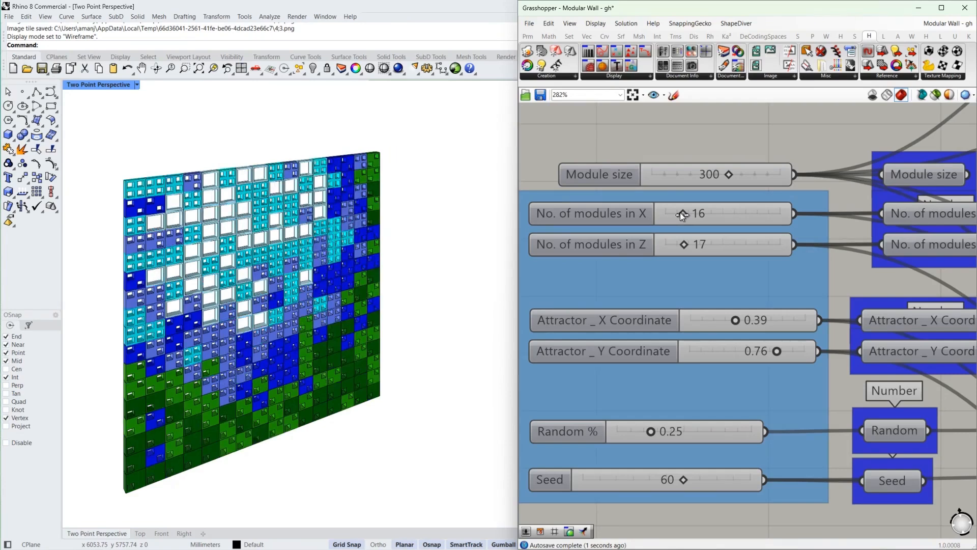
left_click(676, 245)
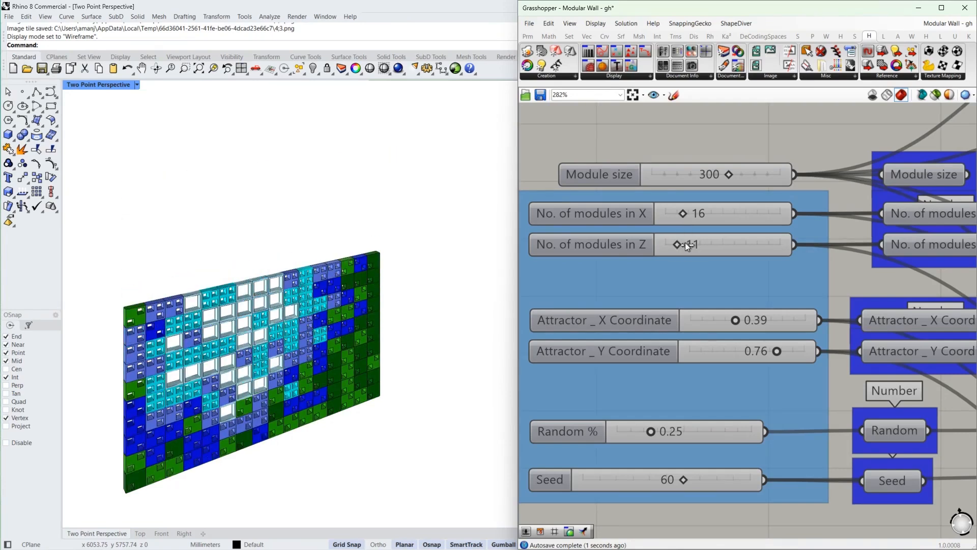
left_click_drag(686, 216, 728, 211)
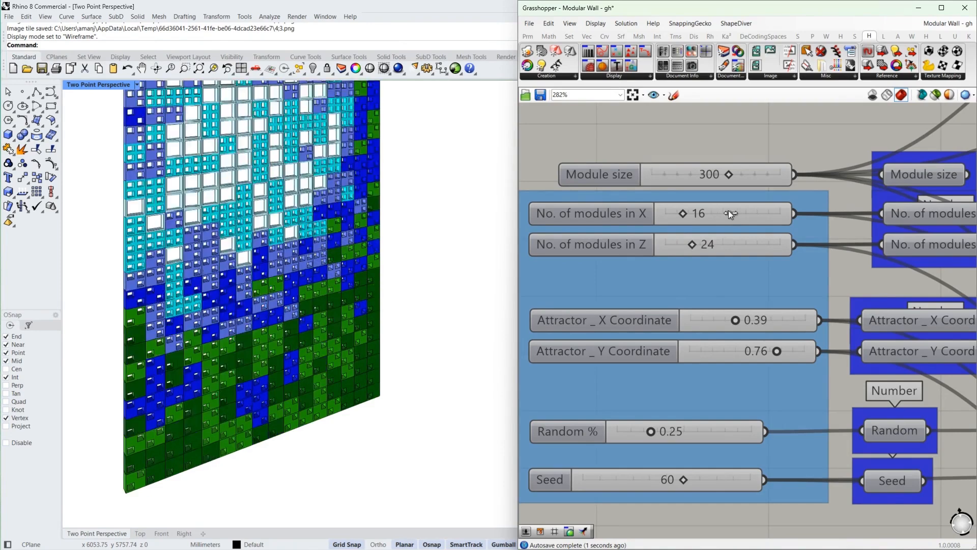
left_click(726, 215)
left_click_drag(691, 214, 728, 213)
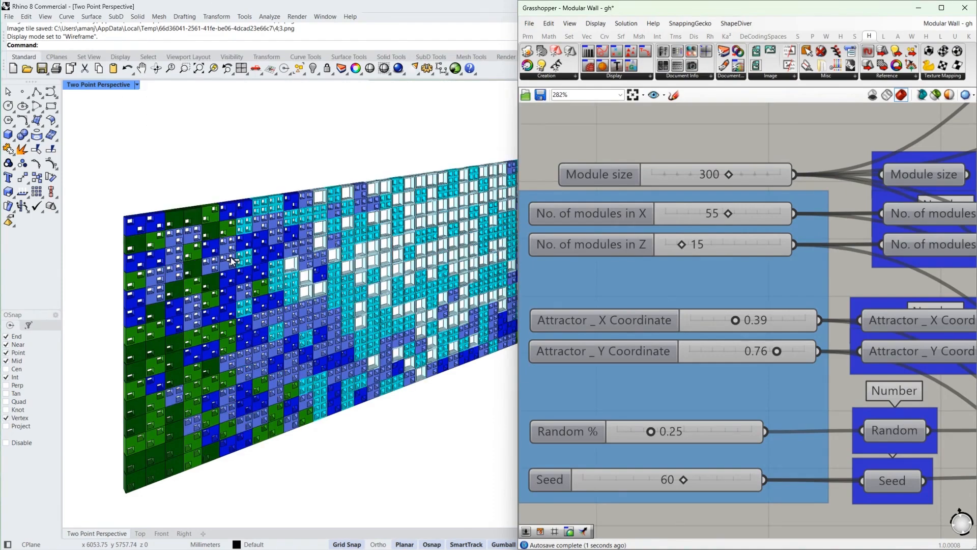
Step: Examine the module pattern across the enlarged wall from the front in the Rhino perspective viewport
scroll(230, 255, "down", 4)
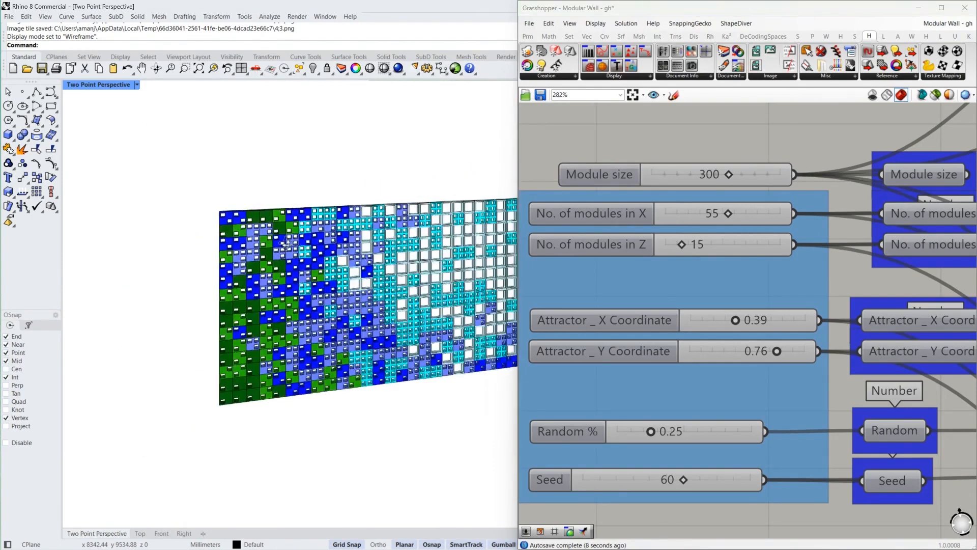
scroll(228, 254, "down", 5)
scroll(450, 246, "up", 5)
right_click_drag(450, 246, 398, 267)
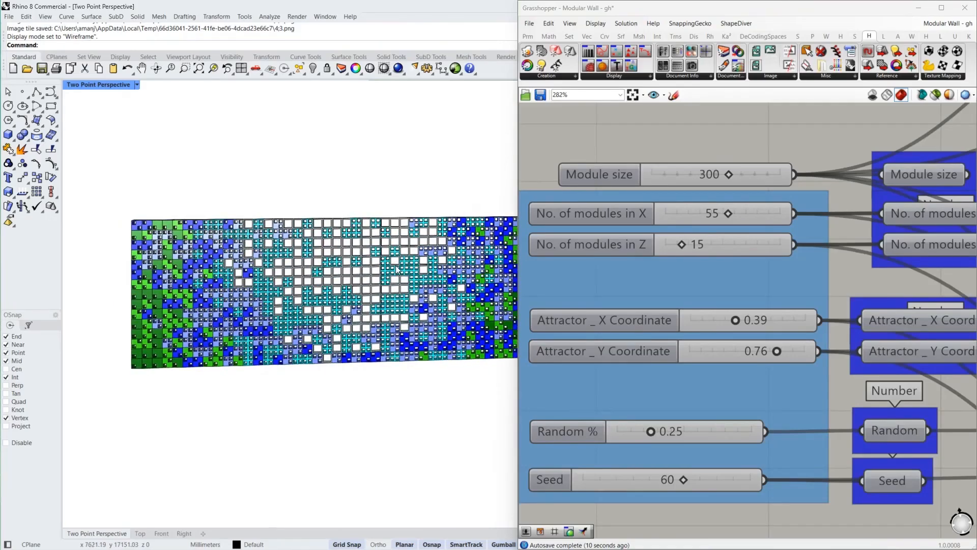
scroll(215, 287, "down", 6)
scroll(279, 290, "up", 3)
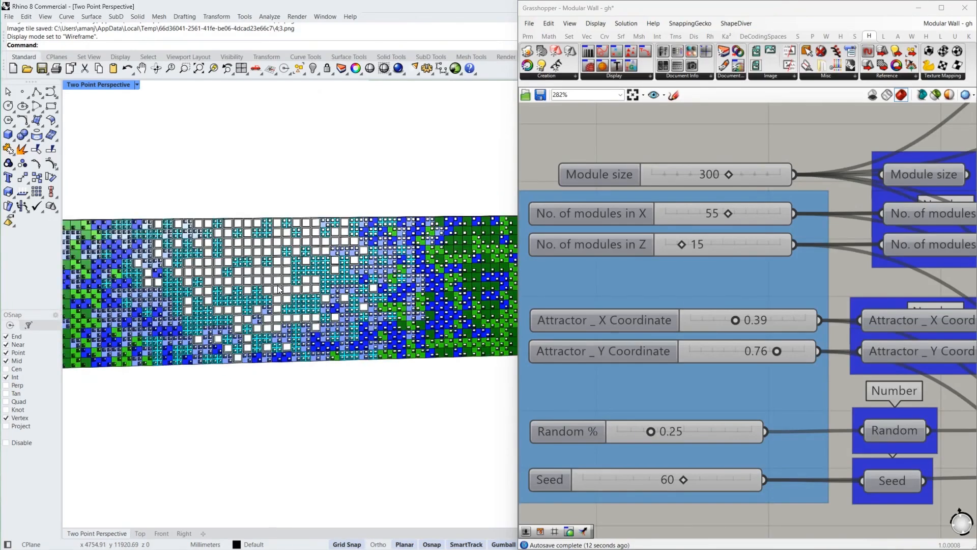
scroll(279, 290, "down", 2)
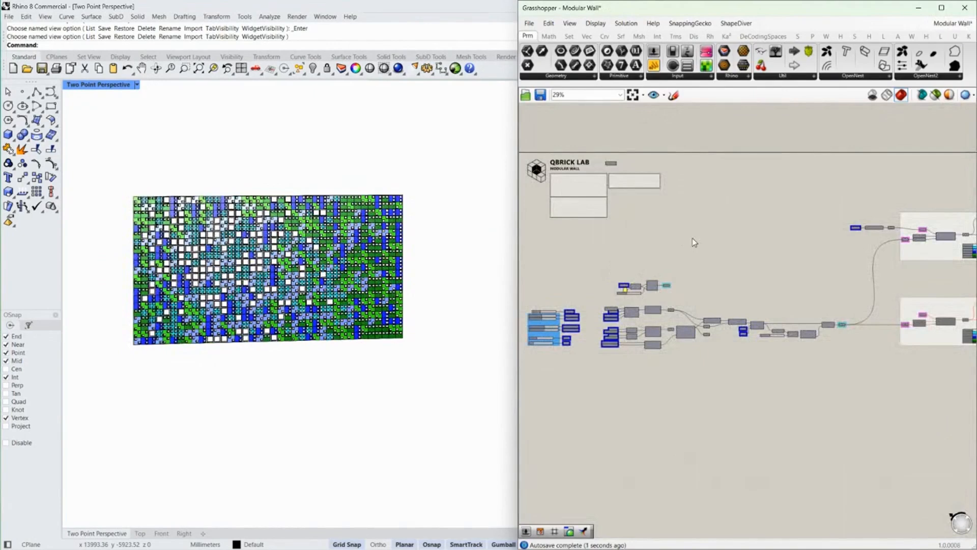
Step: Review the whole Grasshopper definition, from the grouped input sliders to the two preview groups
scroll(584, 291, "up", 5)
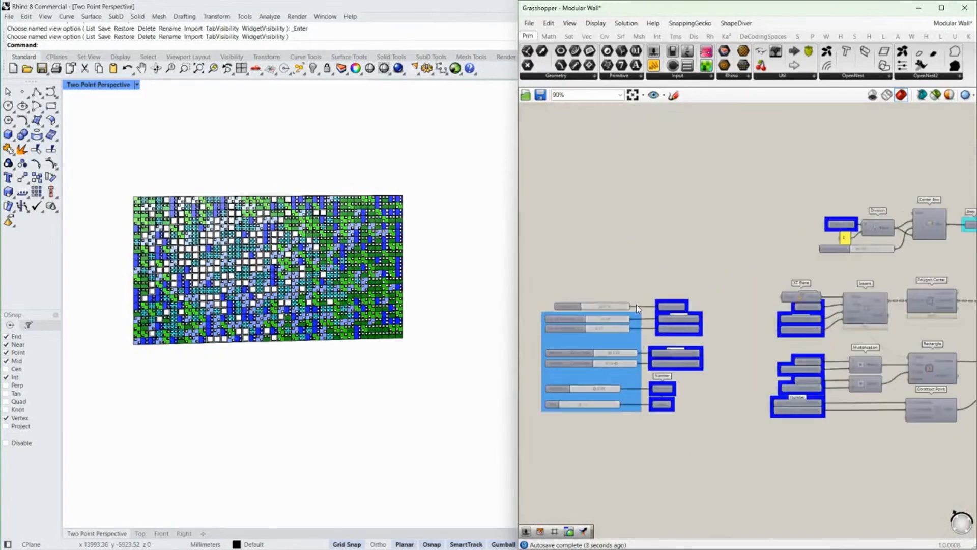
scroll(633, 312, "down", 5)
right_click_drag(863, 292, 638, 279)
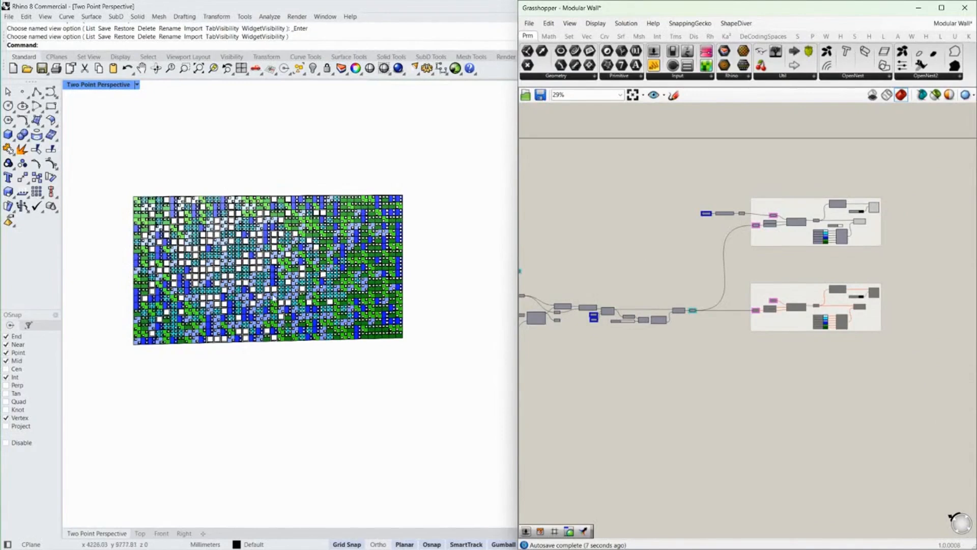
right_click_drag(646, 258, 786, 257)
right_click_drag(695, 254, 744, 252)
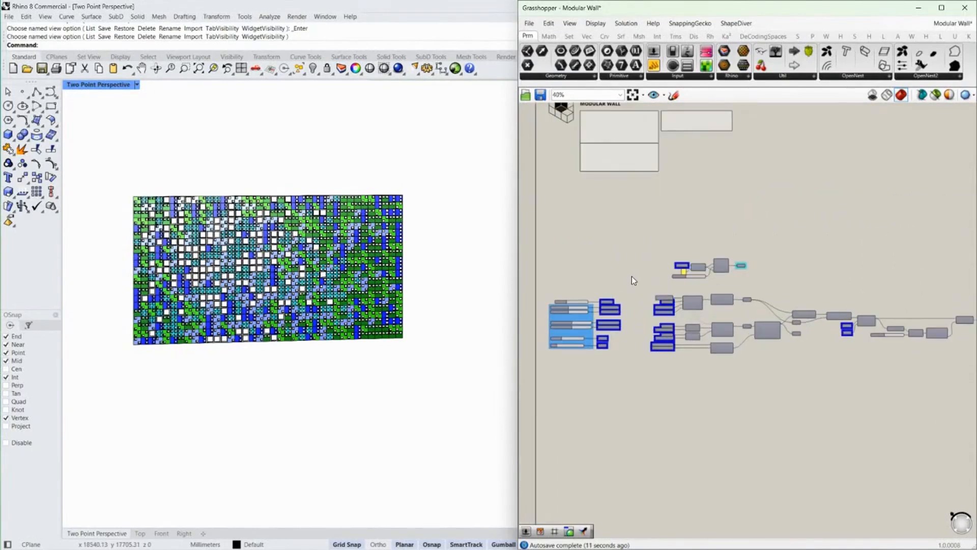